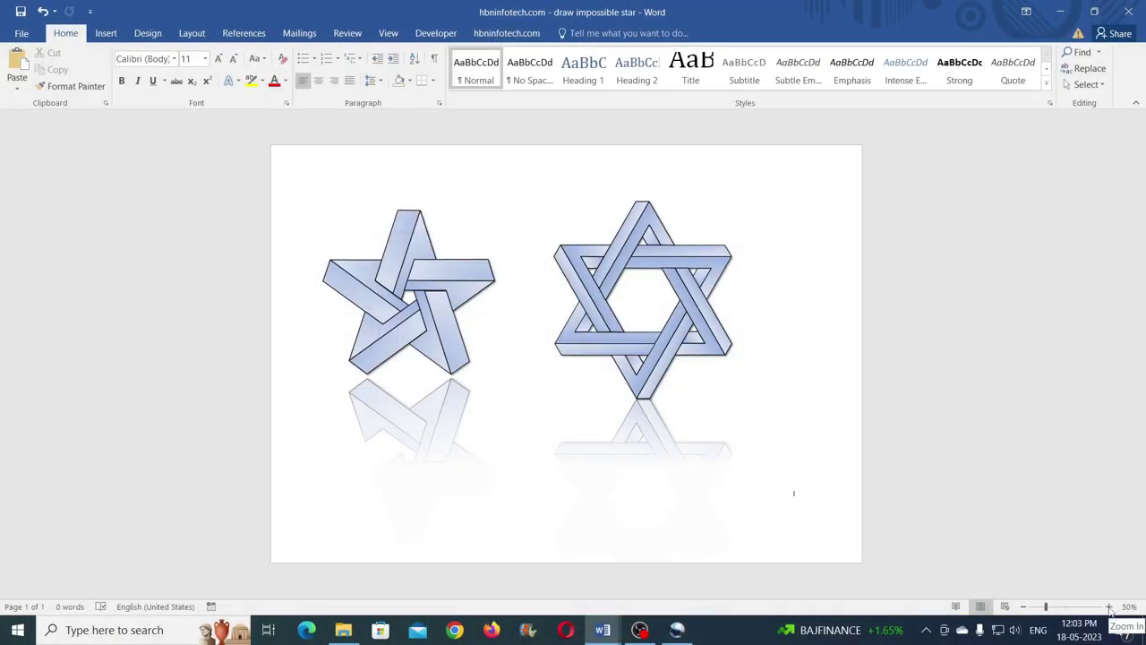
# Zoom in repeatedly on the two finished impossible stars, up to 100%, and look them over
pyautogui.click(1108, 607)
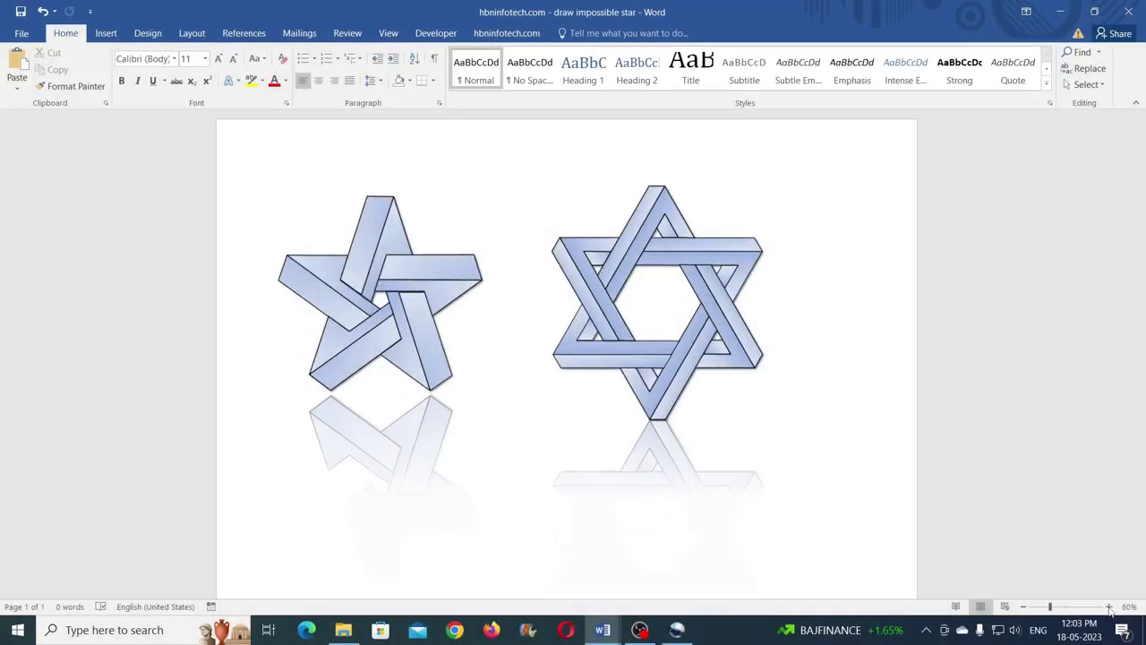
pyautogui.click(1108, 607)
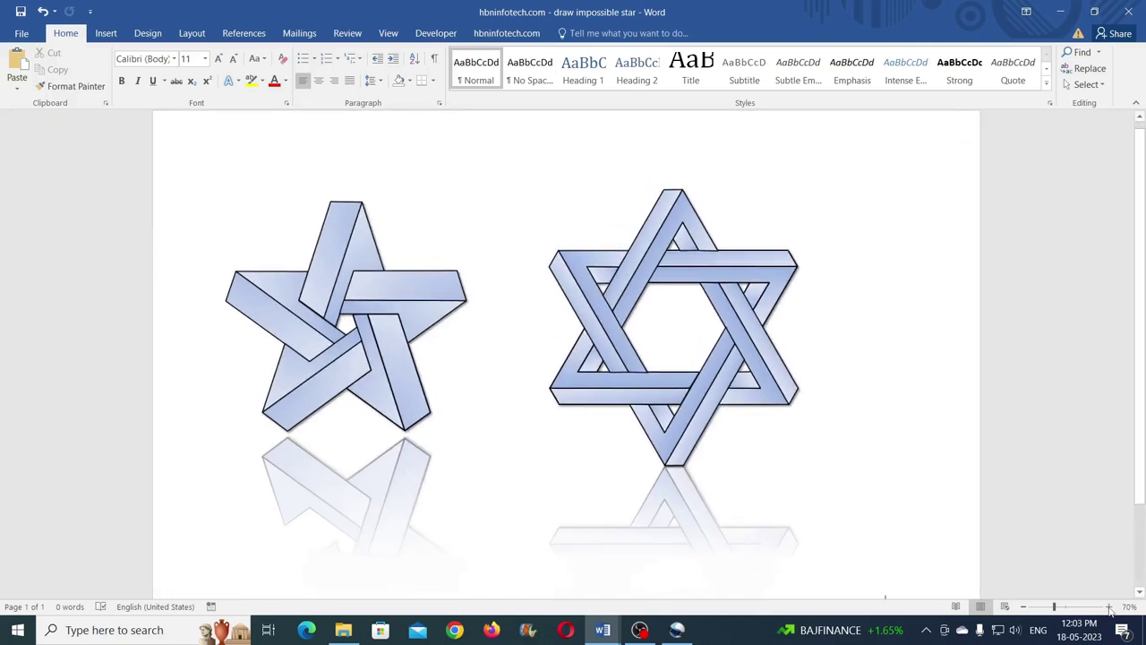
pyautogui.click(1108, 607)
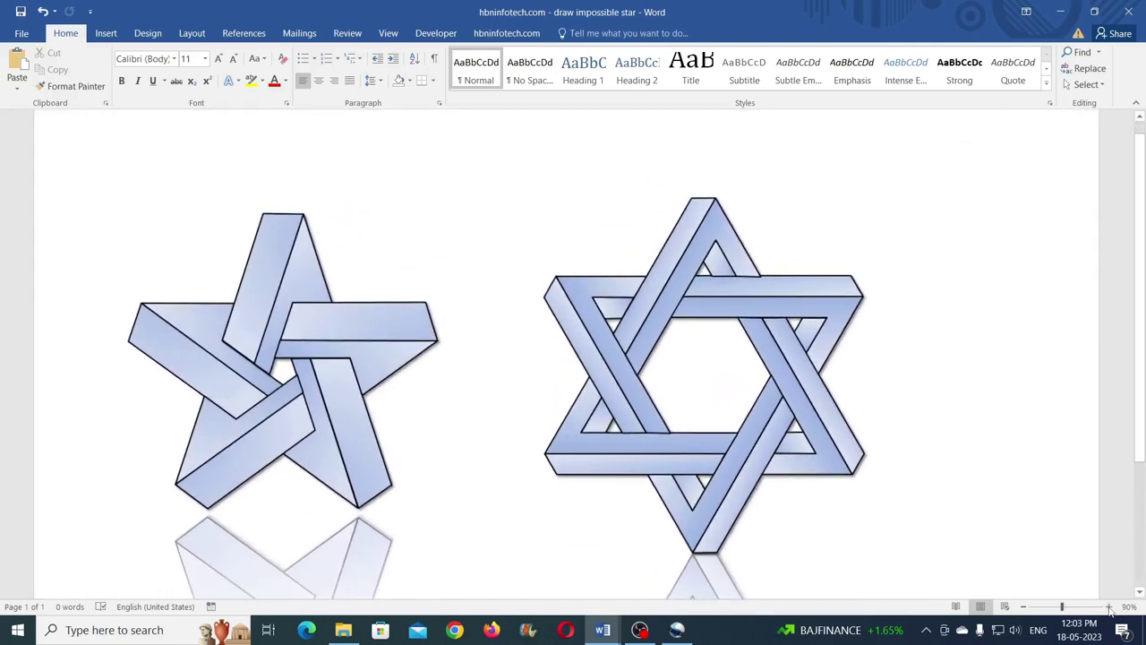
pyautogui.click(1109, 607)
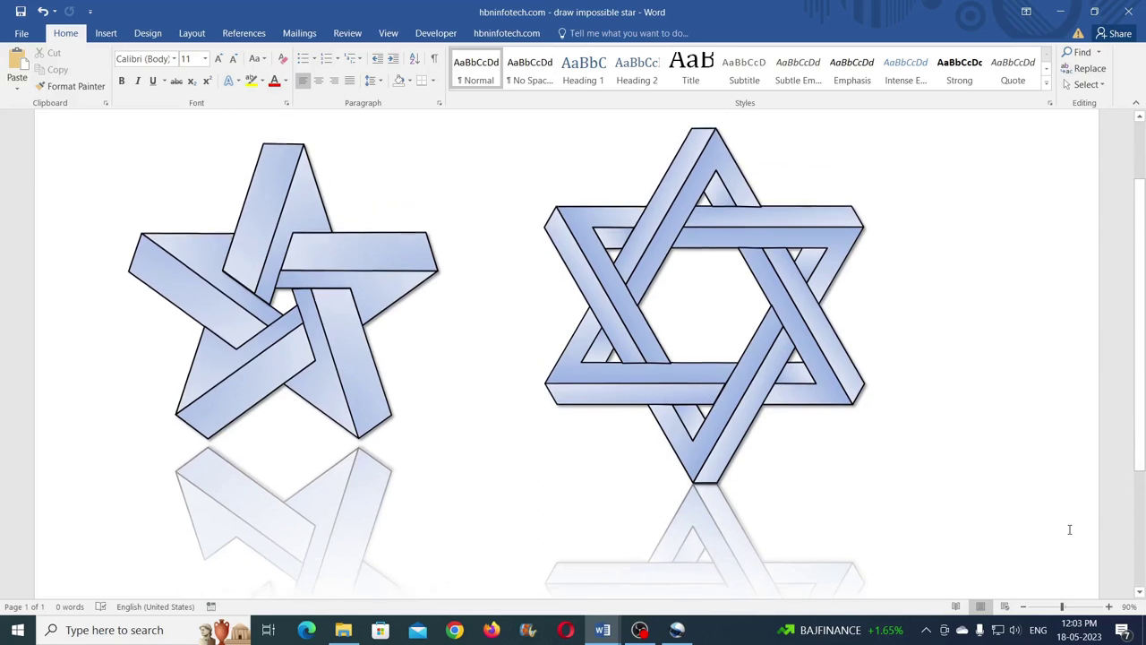
pyautogui.click(1109, 607)
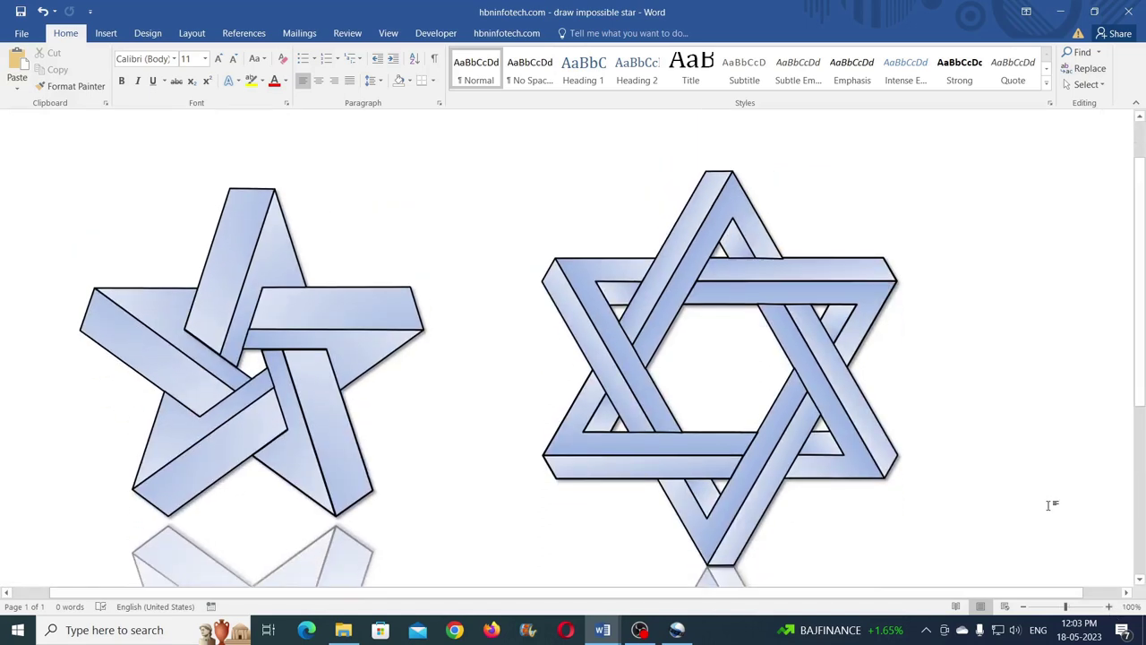
pyautogui.scroll(-3, 1052, 504)
pyautogui.scroll(3, 1051, 505)
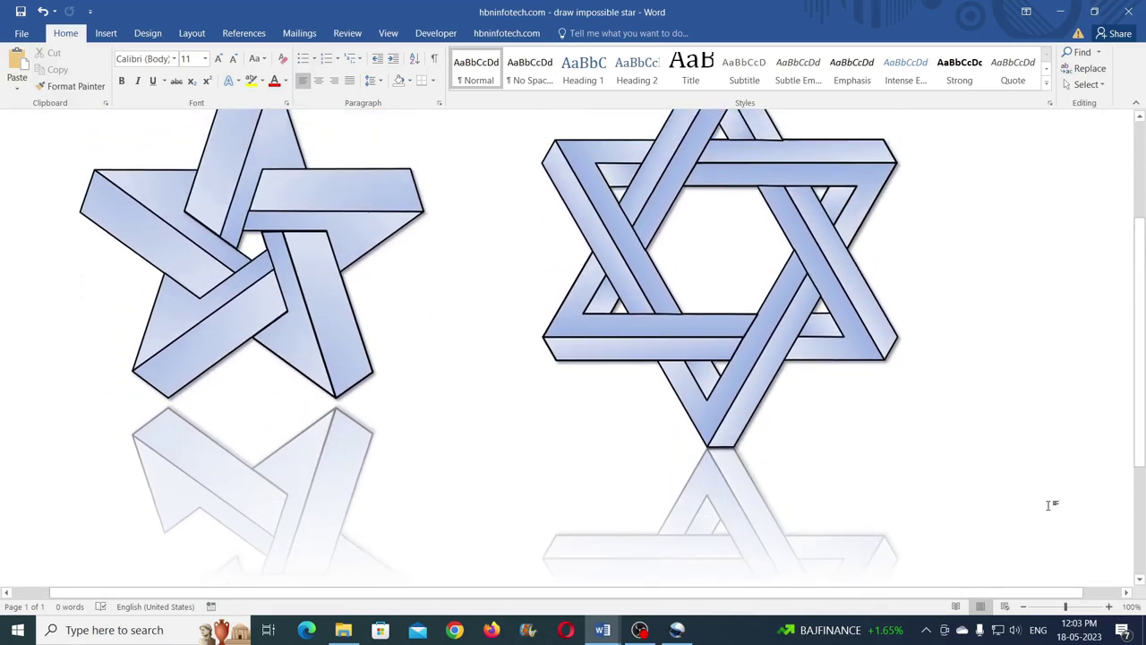
# Zoom back out to see the page edges and scroll down the document
pyautogui.click(1025, 607)
pyautogui.click(1025, 607)
pyautogui.scroll(-1, 990, 524)
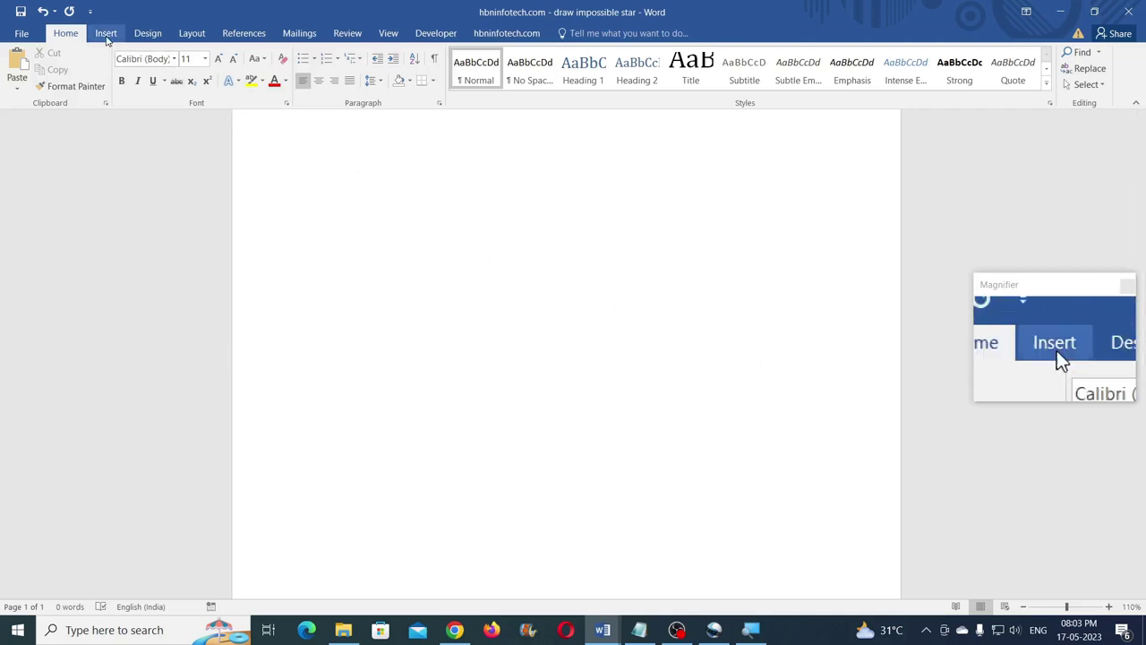
# Insert a new drawing canvas and stretch it taller
pyautogui.click(105, 34)
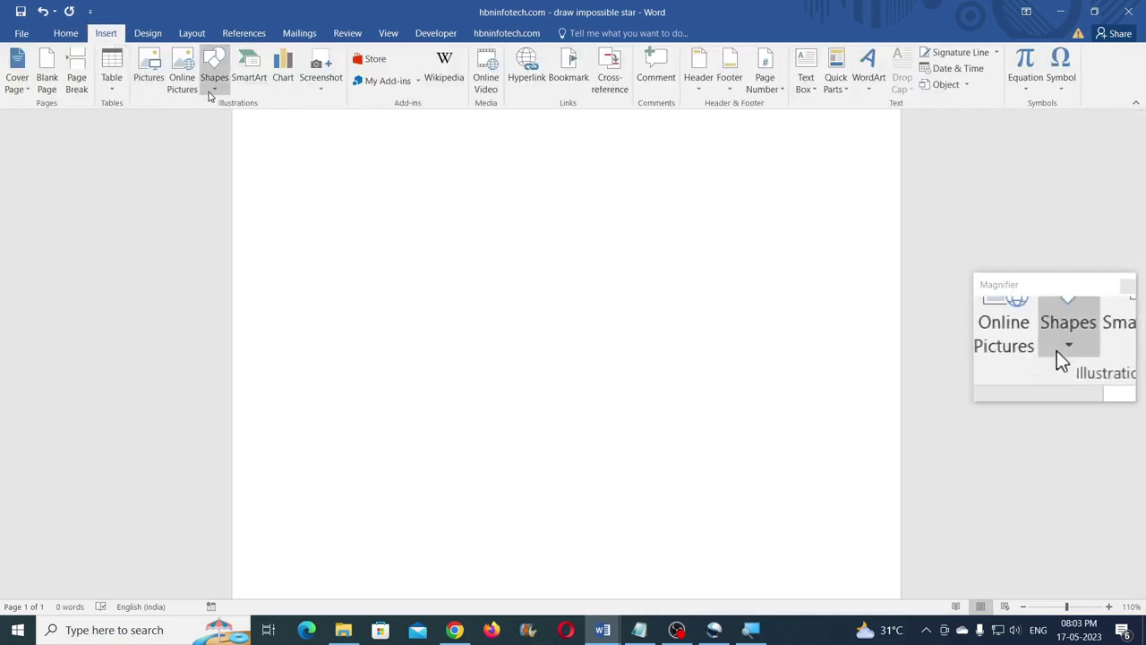
pyautogui.click(214, 78)
pyautogui.click(263, 524)
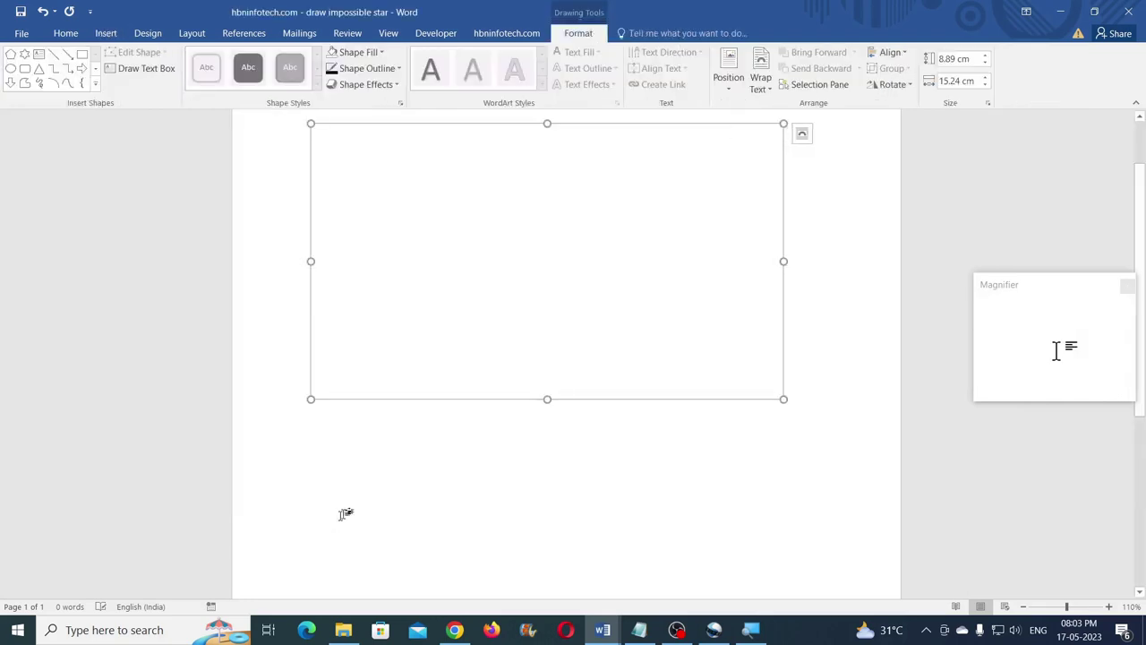
pyautogui.moveTo(547, 396); pyautogui.dragTo(547, 562)
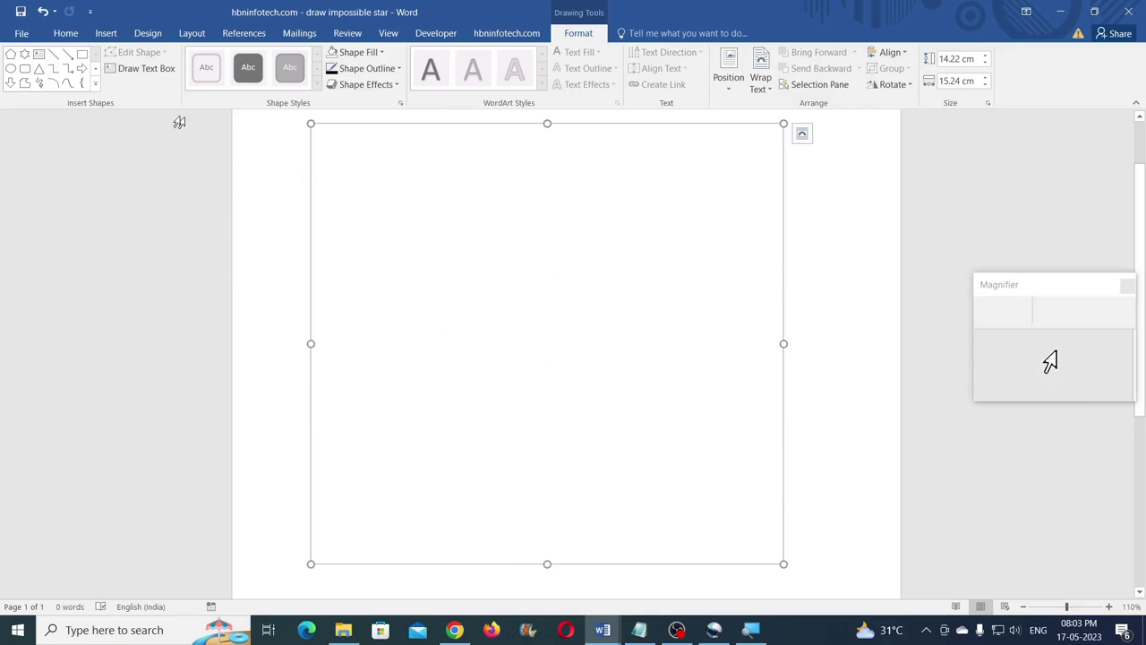
# Draw a regular pentagon sized 1.07 × 1.12 cm and move it lower on the canvas
pyautogui.click(10, 56)
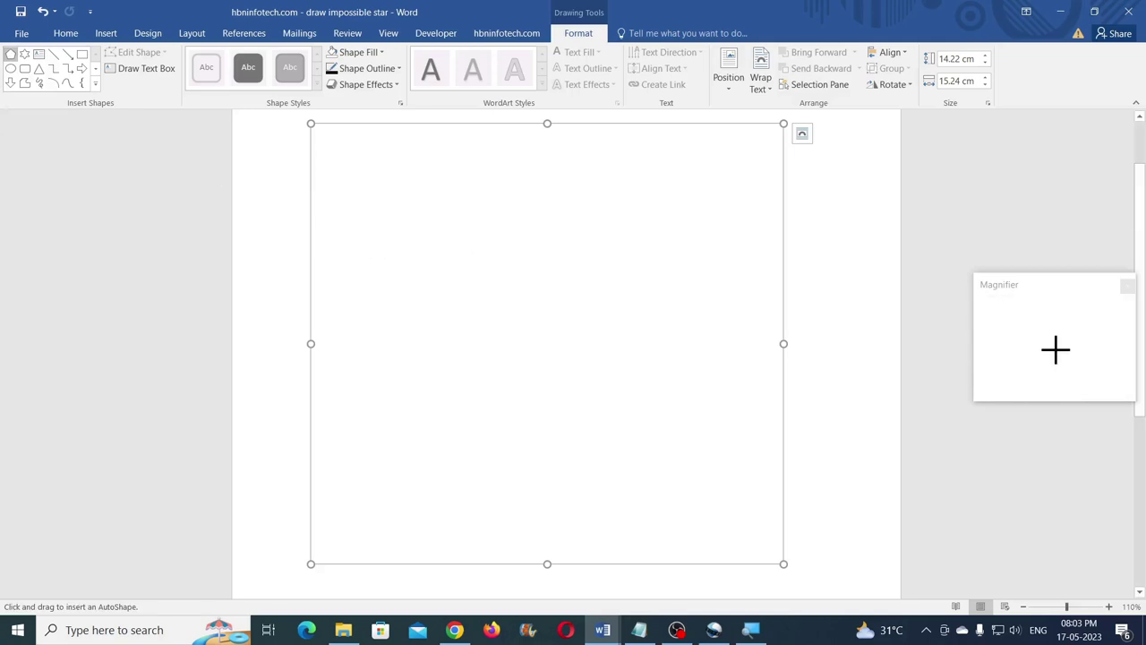
pyautogui.moveTo(466, 249); pyautogui.dragTo(518, 297)
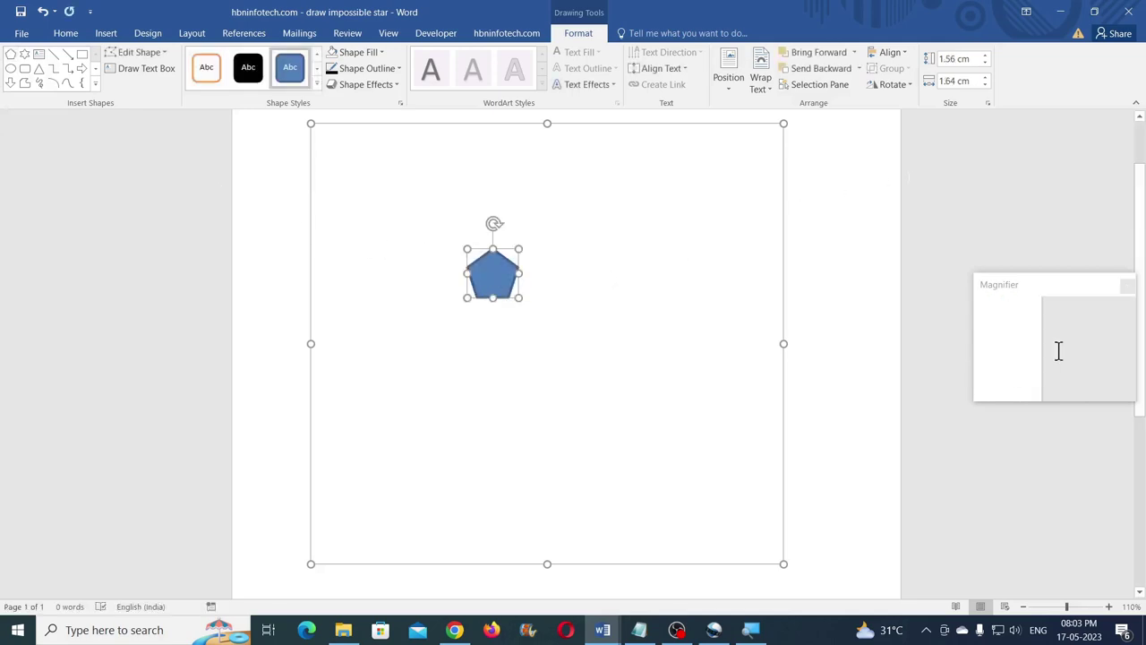
pyautogui.click(970, 59)
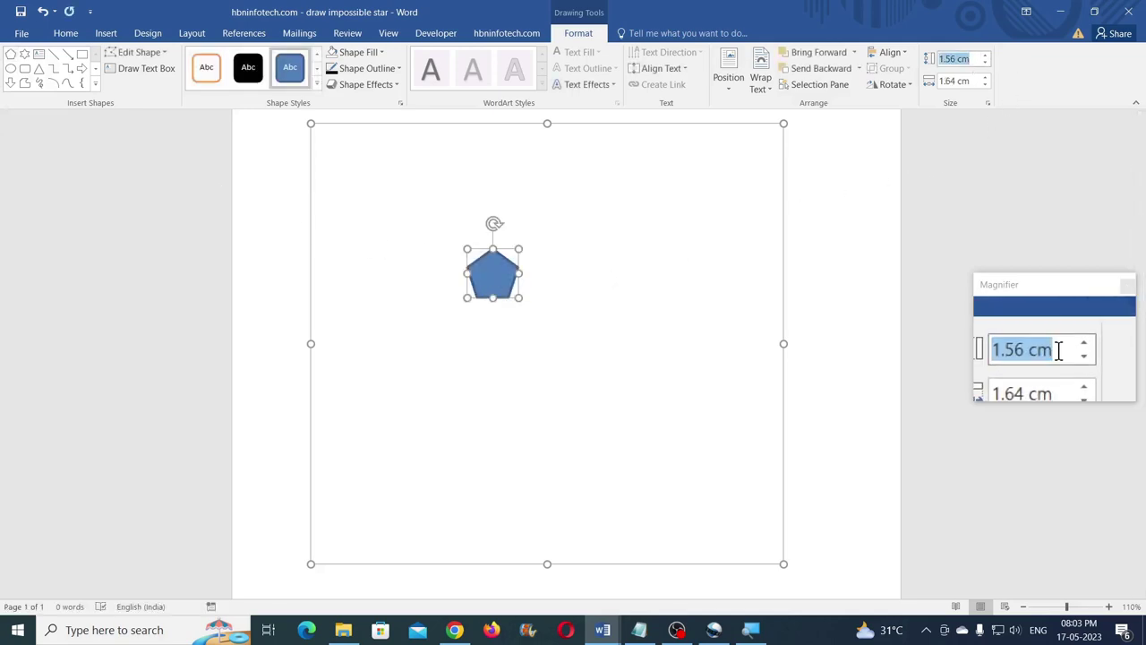
pyautogui.write('1.07')
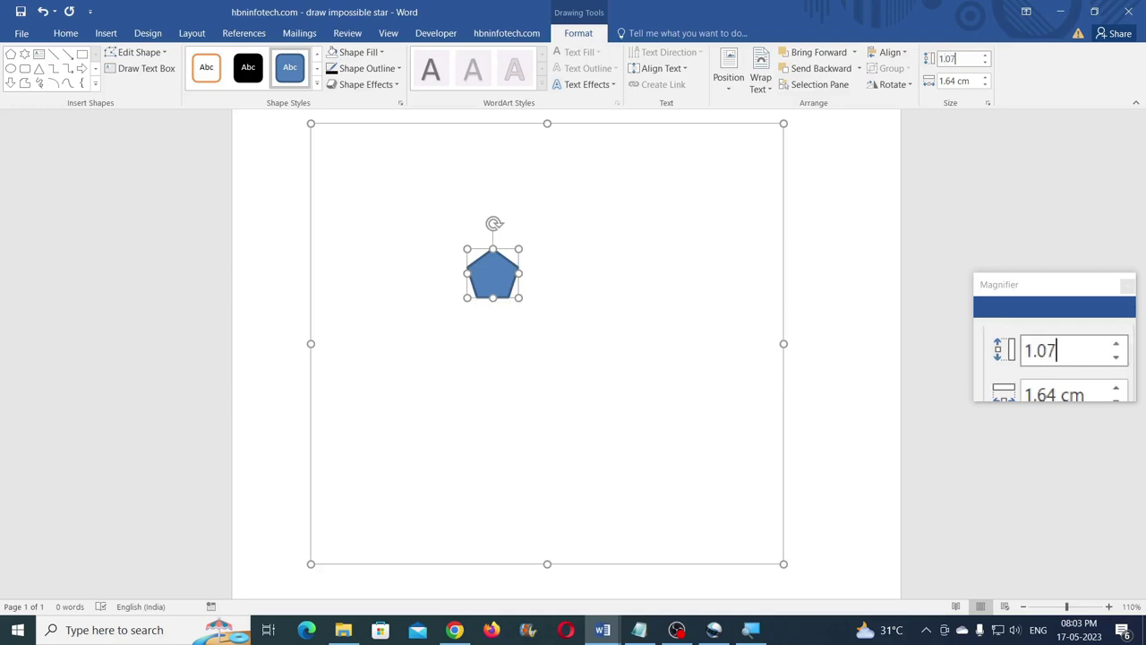
pyautogui.click(976, 80)
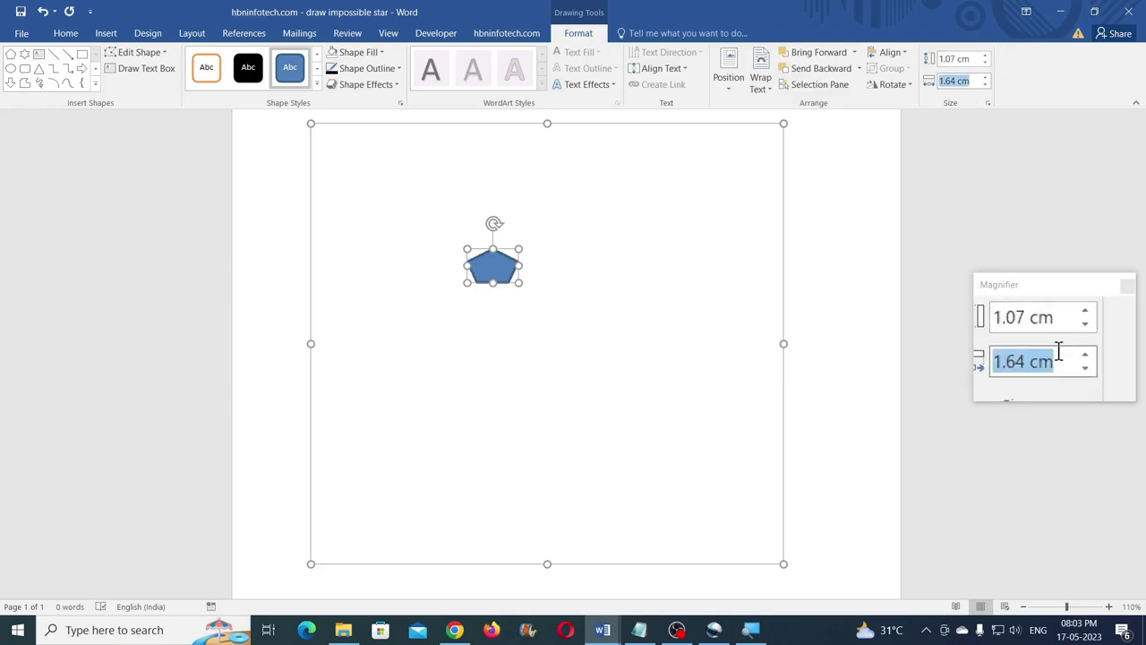
pyautogui.write('1.12')
pyautogui.press('Return')
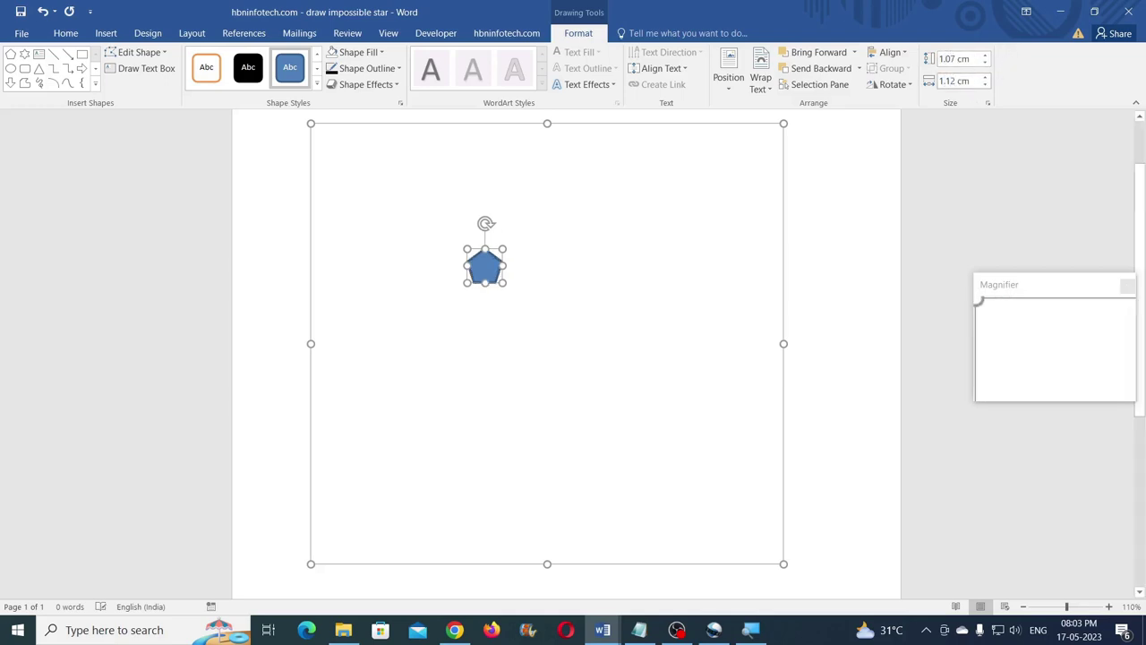
pyautogui.moveTo(491, 268); pyautogui.dragTo(529, 309)
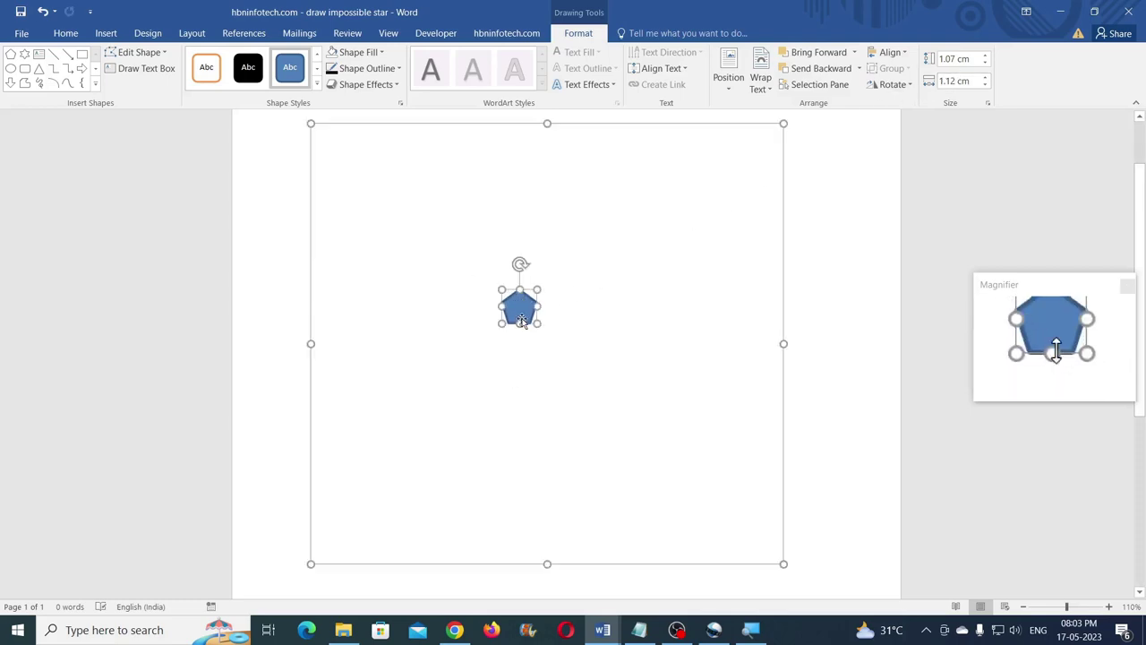
# Flip the pentagon vertically and nudge it slightly down and right
pyautogui.click(894, 85)
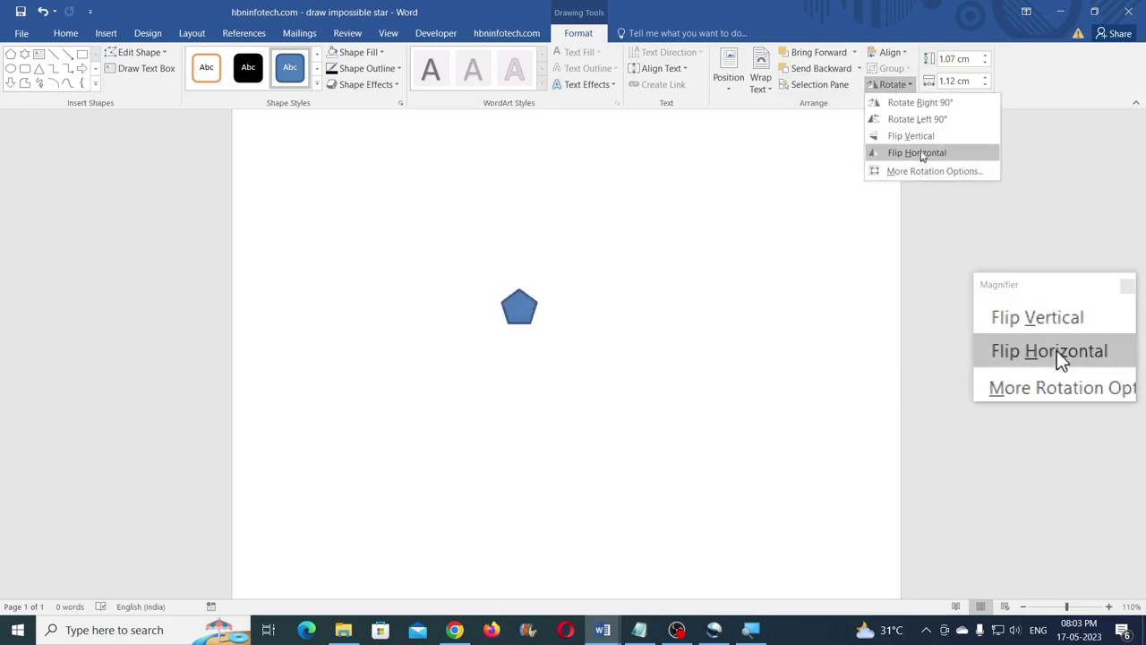
pyautogui.click(913, 135)
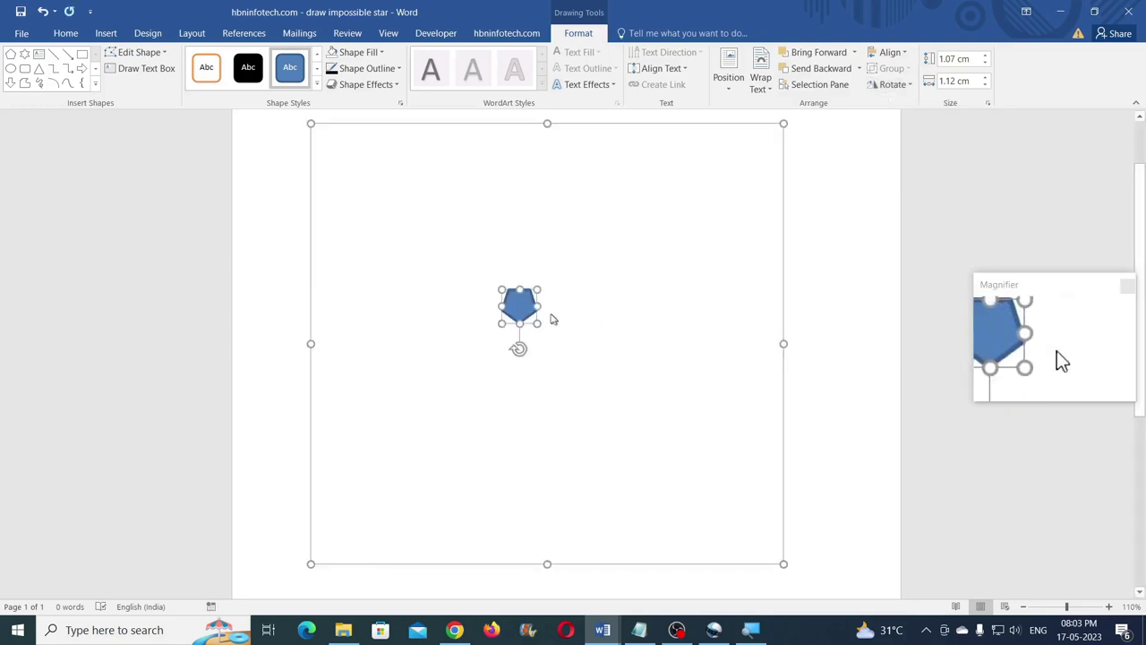
pyautogui.moveTo(529, 307); pyautogui.dragTo(545, 315)
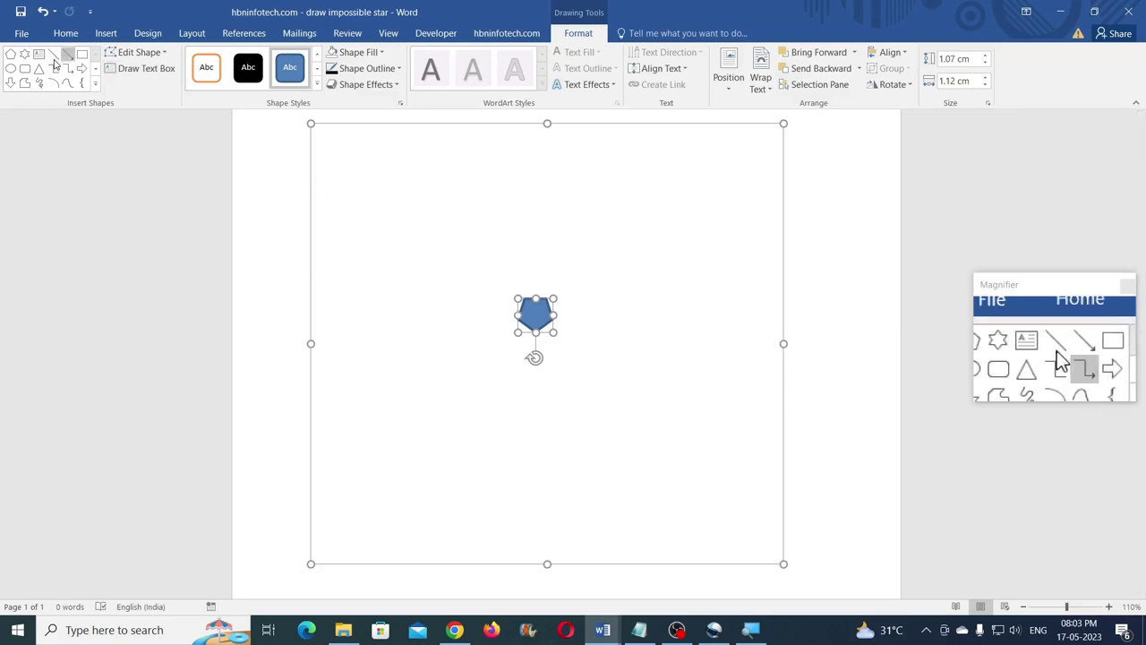
pyautogui.click(52, 53)
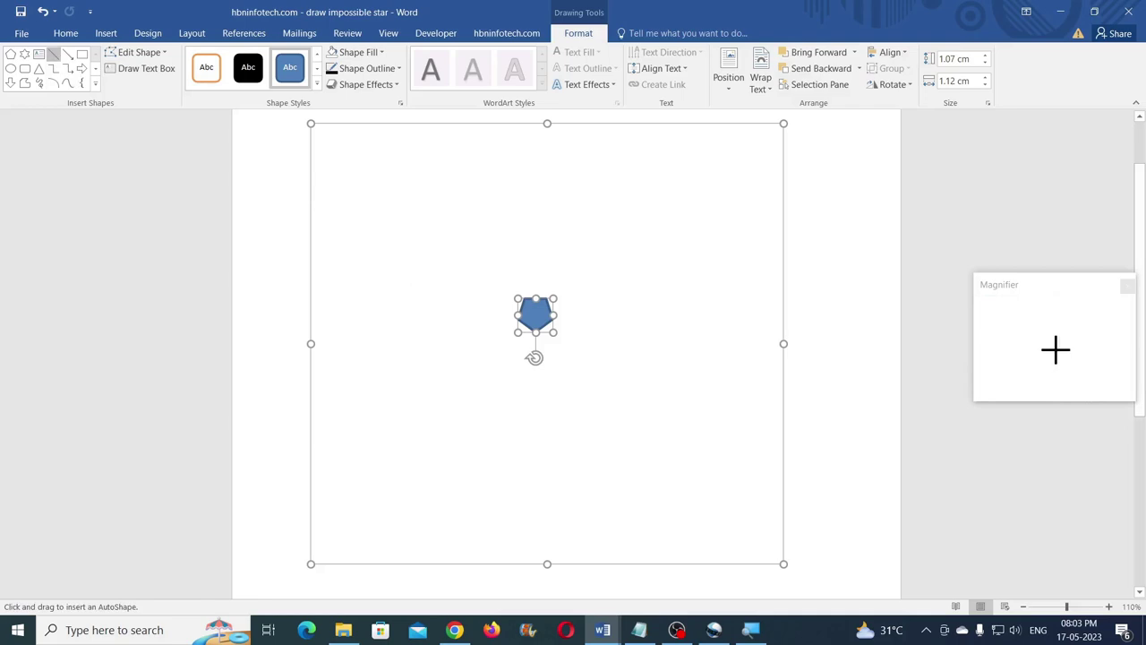
# Draw a horizontal line above the pentagon and set its length to 3 cm
pyautogui.moveTo(632, 263); pyautogui.dragTo(632, 263)
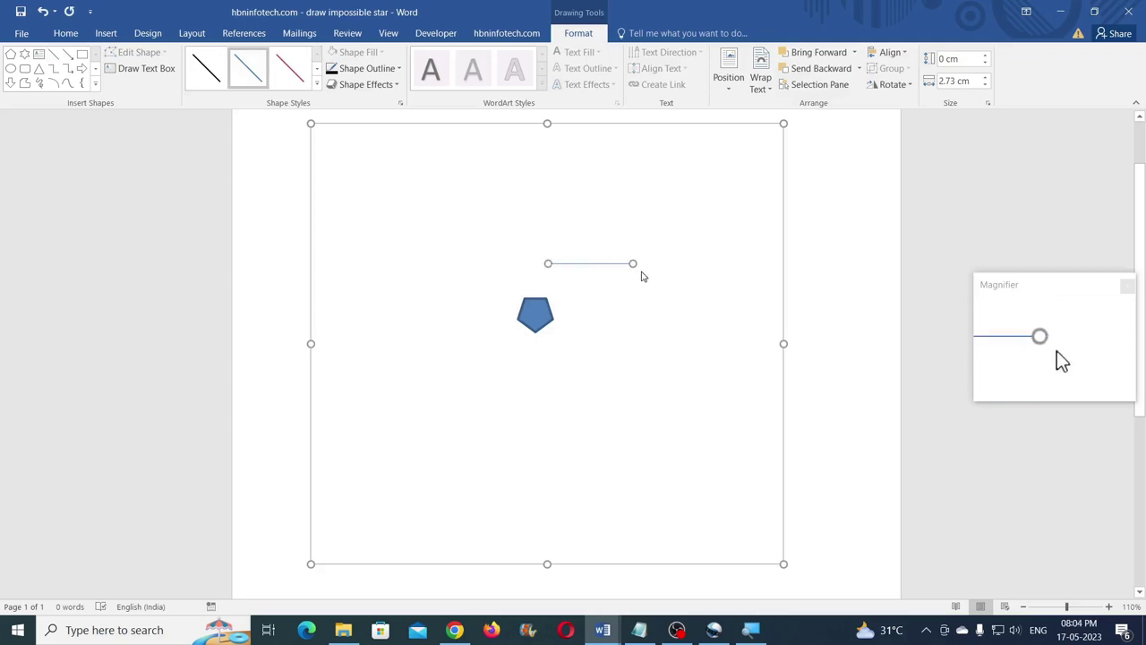
pyautogui.click(966, 81)
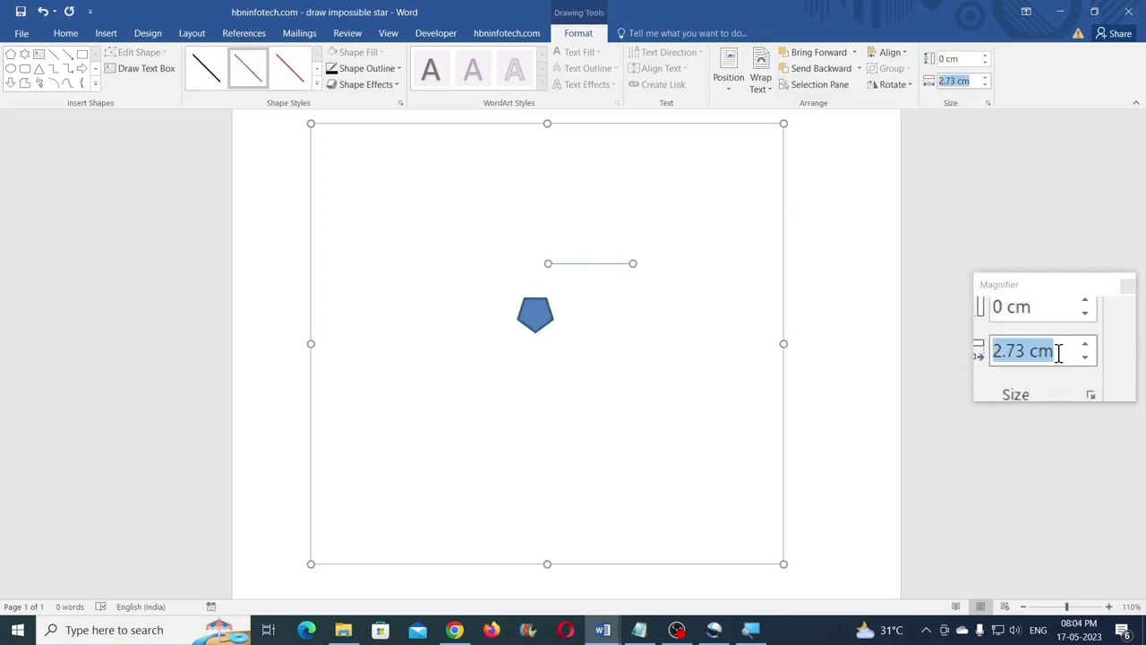
pyautogui.write('3')
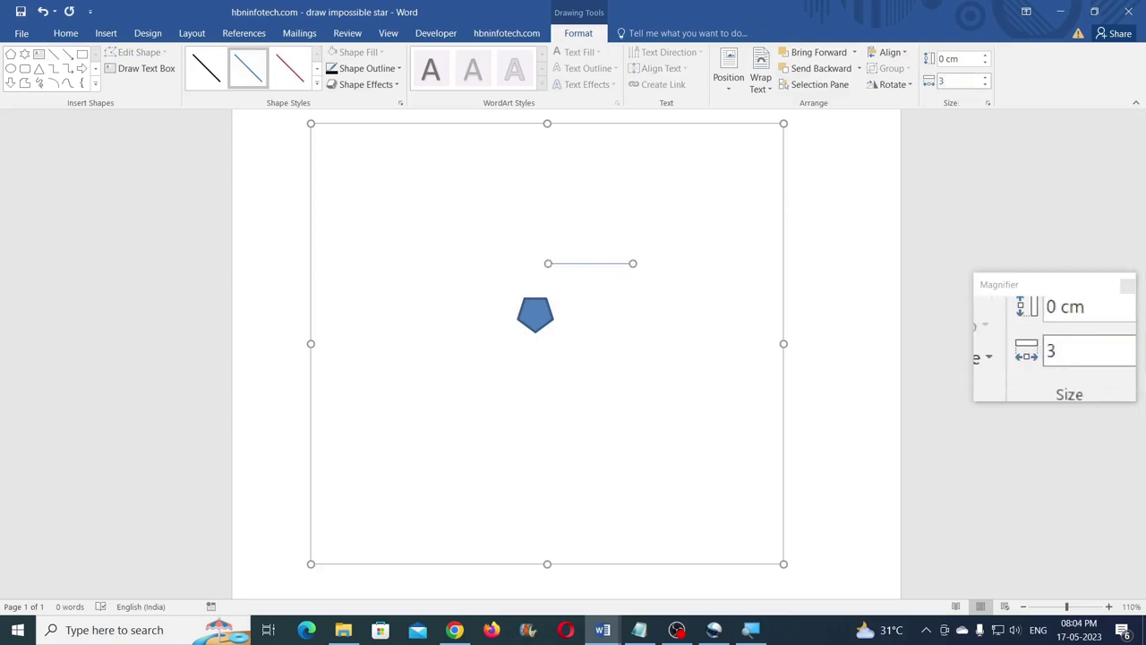
pyautogui.press('Return')
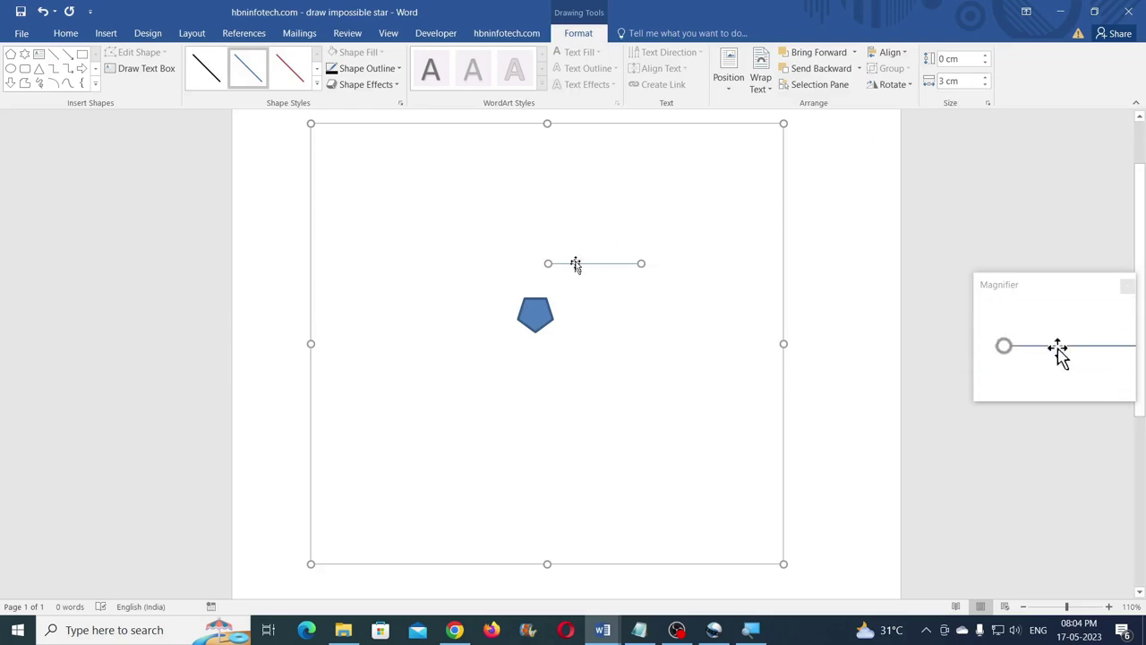
# Make the line black with a ¼ pt weight and shift it down and left
pyautogui.click(354, 76)
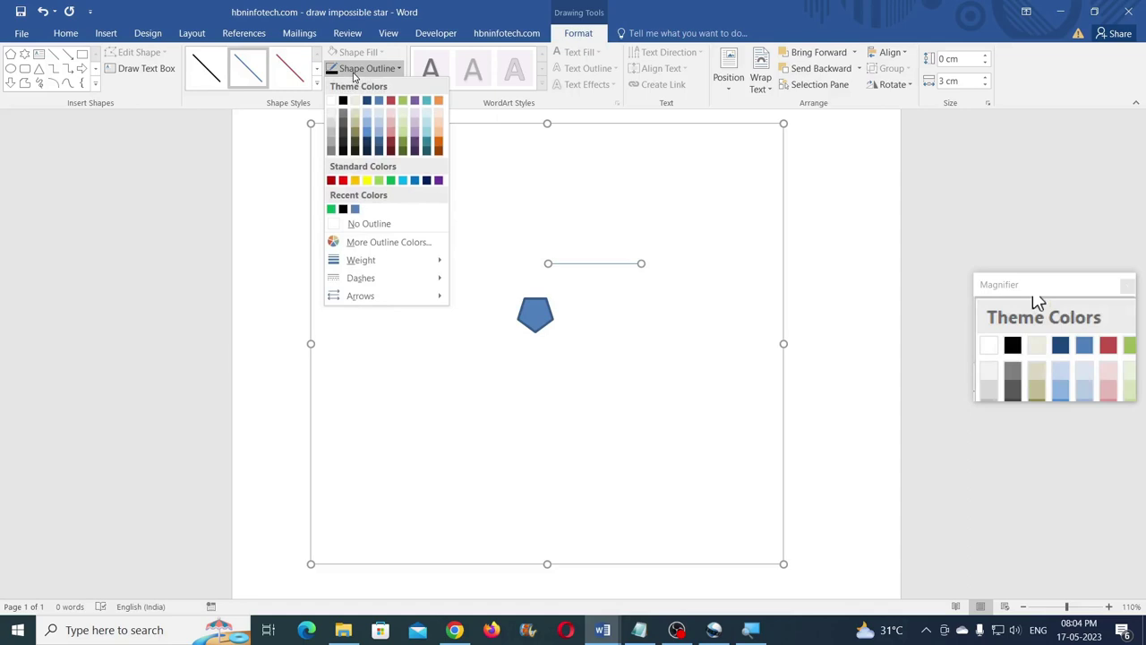
pyautogui.click(344, 209)
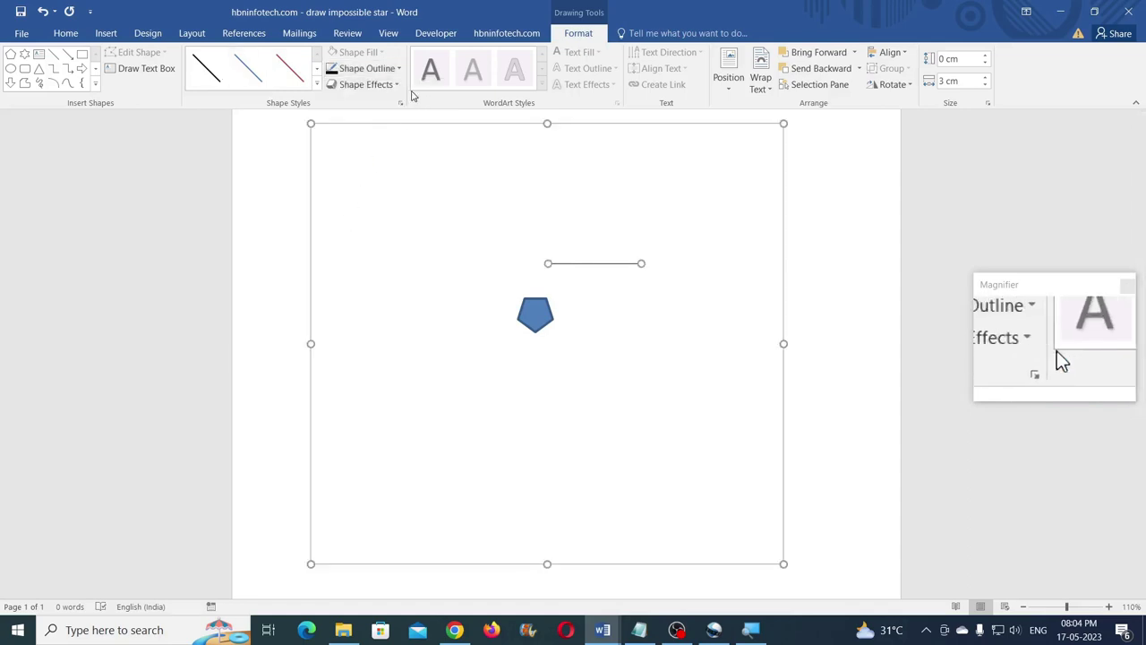
pyautogui.click(399, 70)
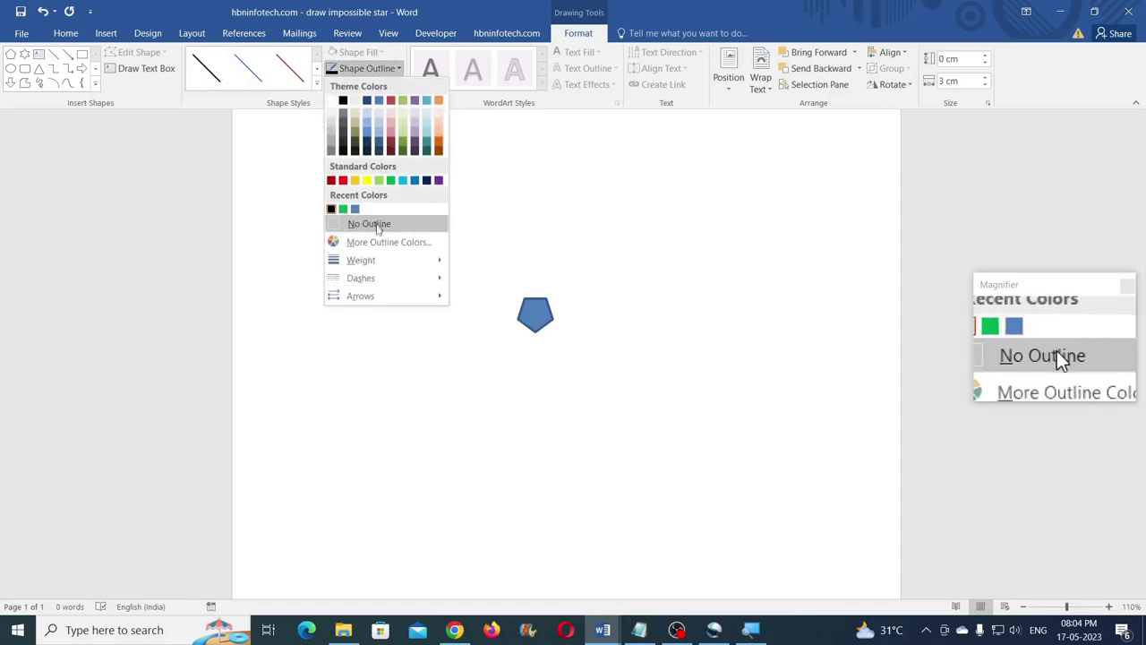
pyautogui.moveTo(380, 265)
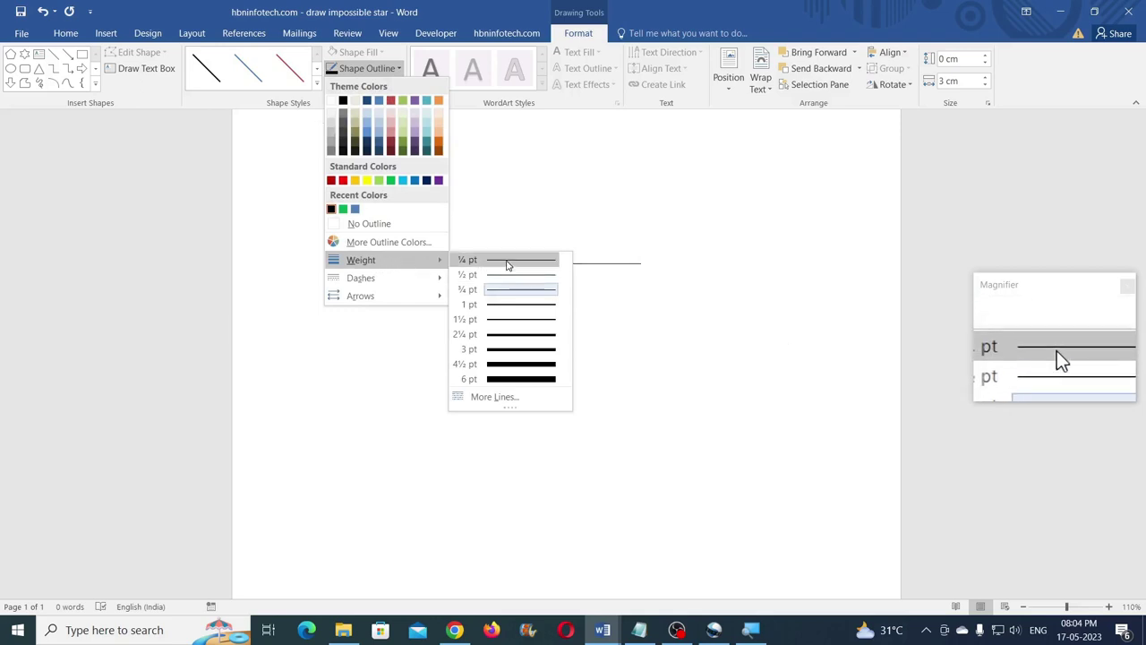
pyautogui.click(502, 264)
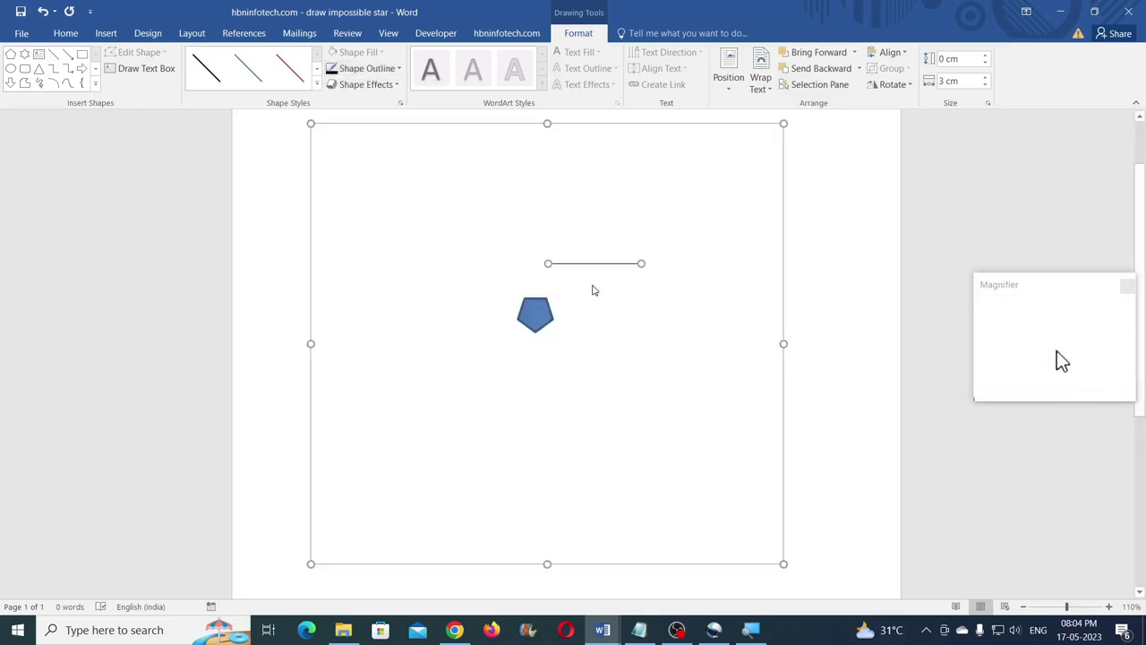
pyautogui.moveTo(590, 266)
pyautogui.mouseDown()
pyautogui.moveTo(564, 298)
pyautogui.moveTo(571, 269)
pyautogui.mouseUp()
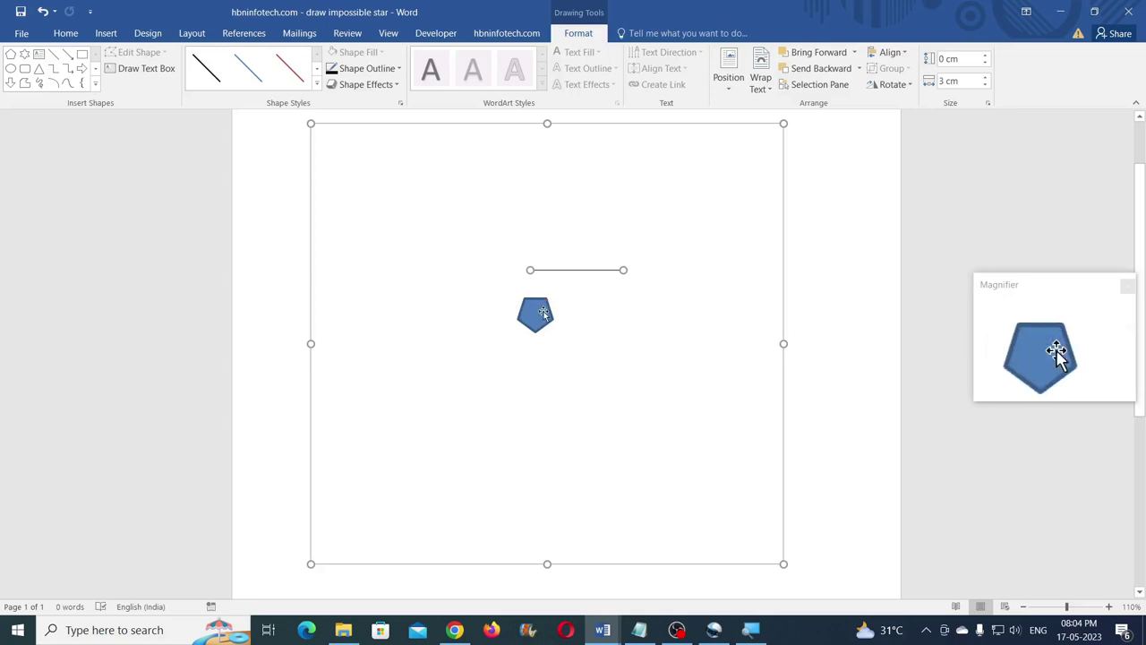
pyautogui.click(543, 312)
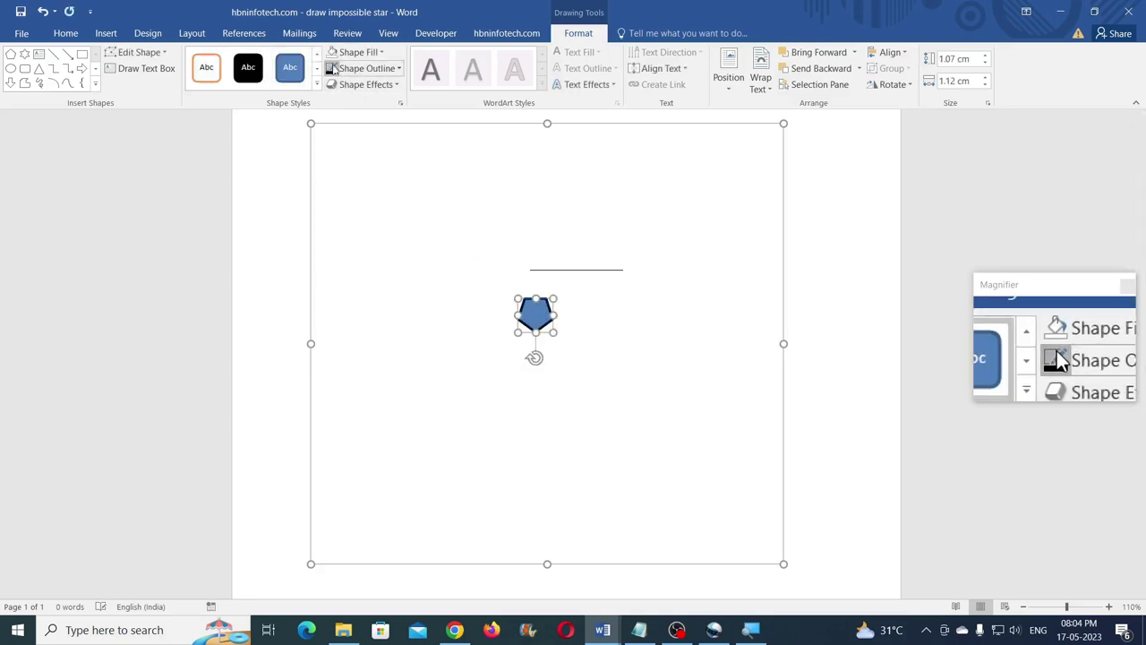
# Give the pentagon a ¼ pt outline and align the 3 cm line to its top-left corner
pyautogui.click(358, 73)
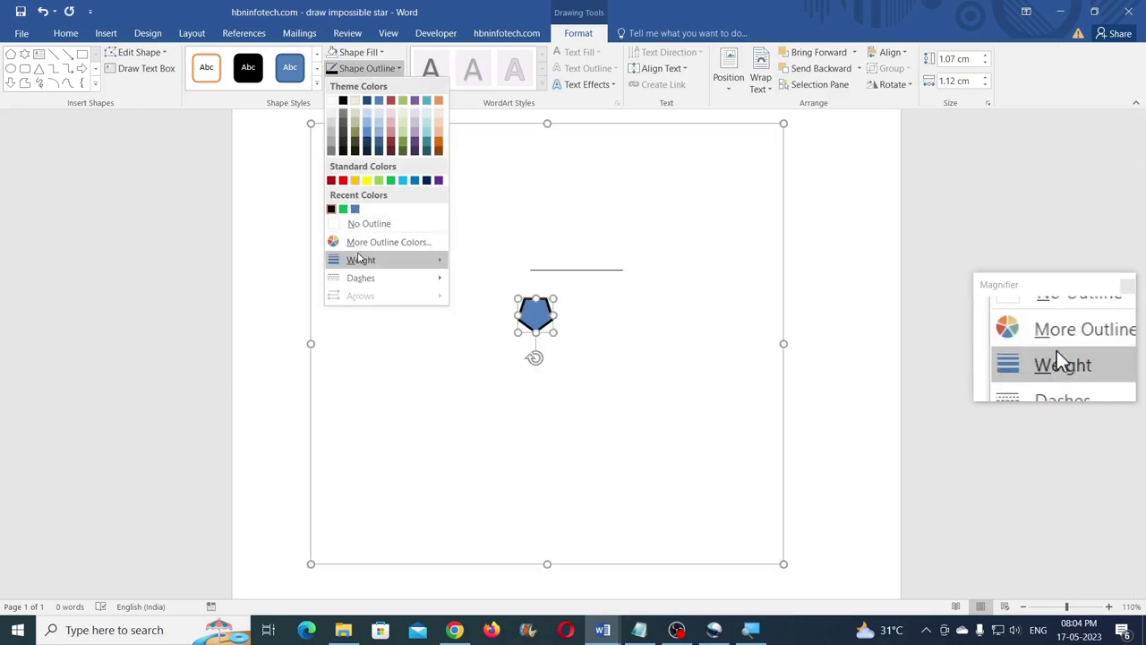
pyautogui.moveTo(387, 262)
pyautogui.click(492, 260)
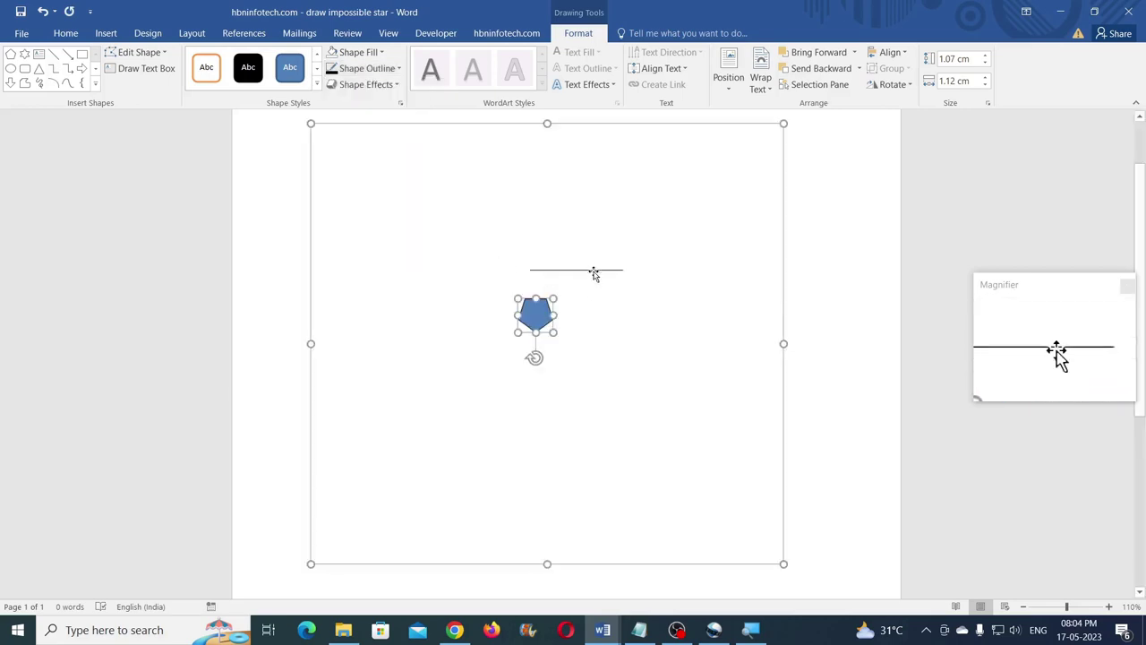
pyautogui.moveTo(594, 269); pyautogui.dragTo(591, 290)
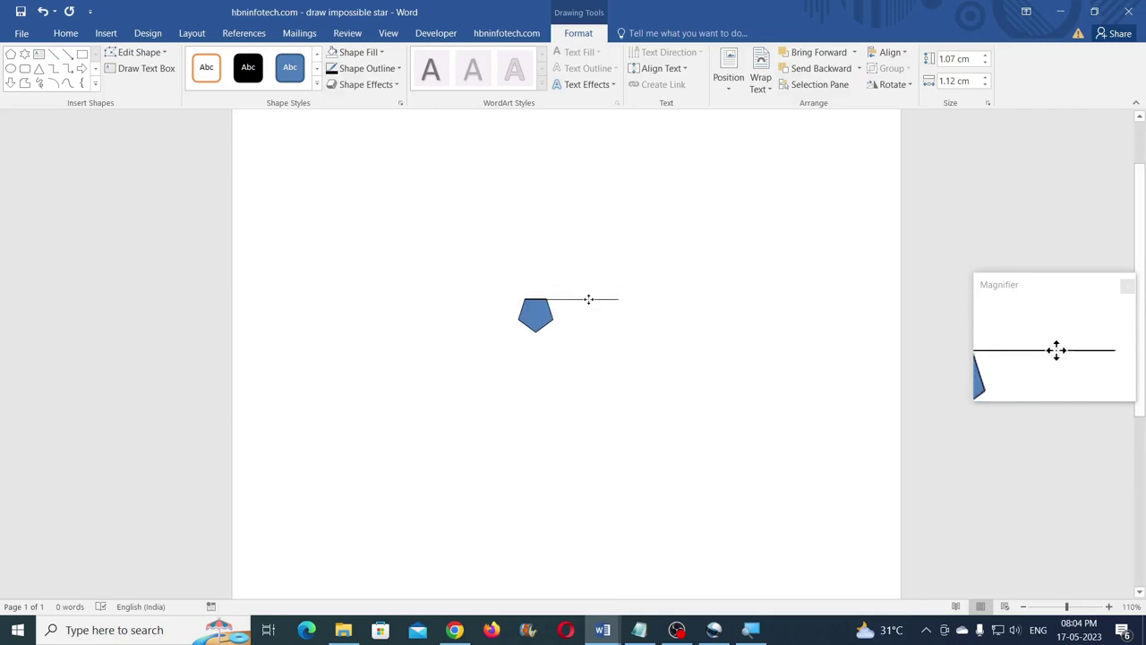
pyautogui.moveTo(588, 298); pyautogui.dragTo(588, 299)
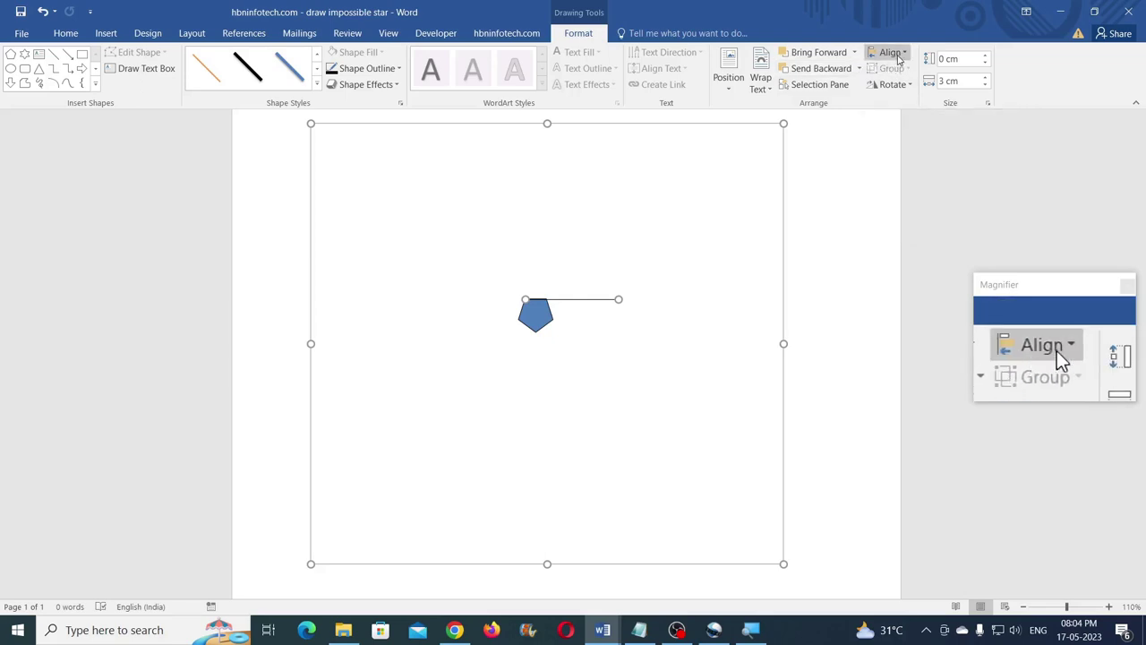
pyautogui.click(900, 55)
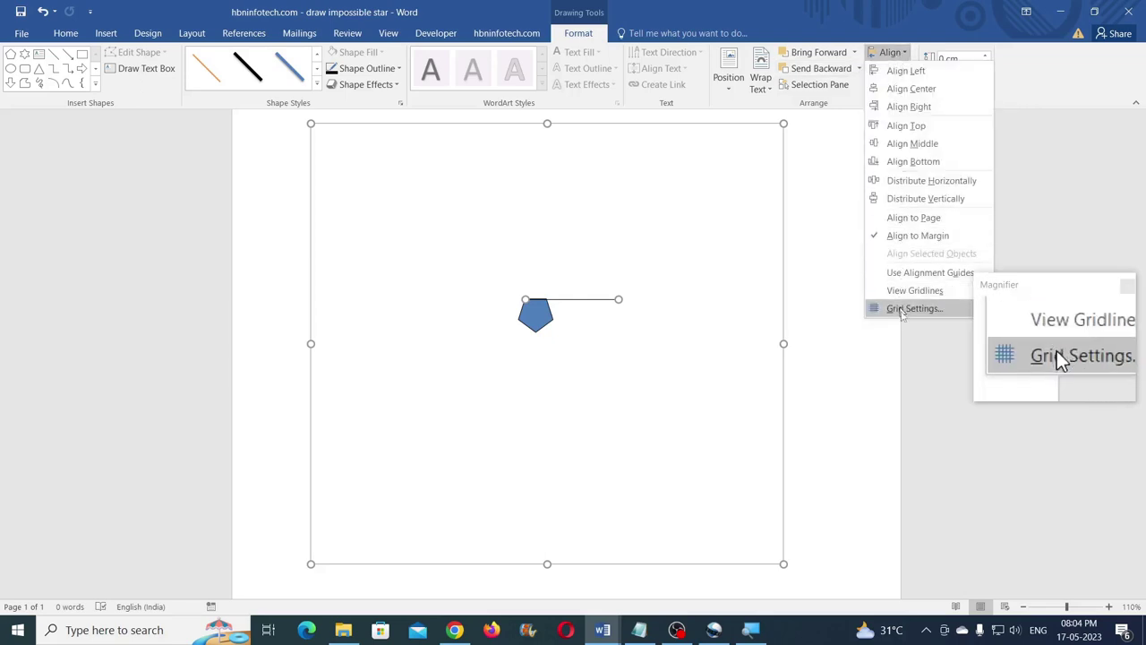
pyautogui.click(912, 309)
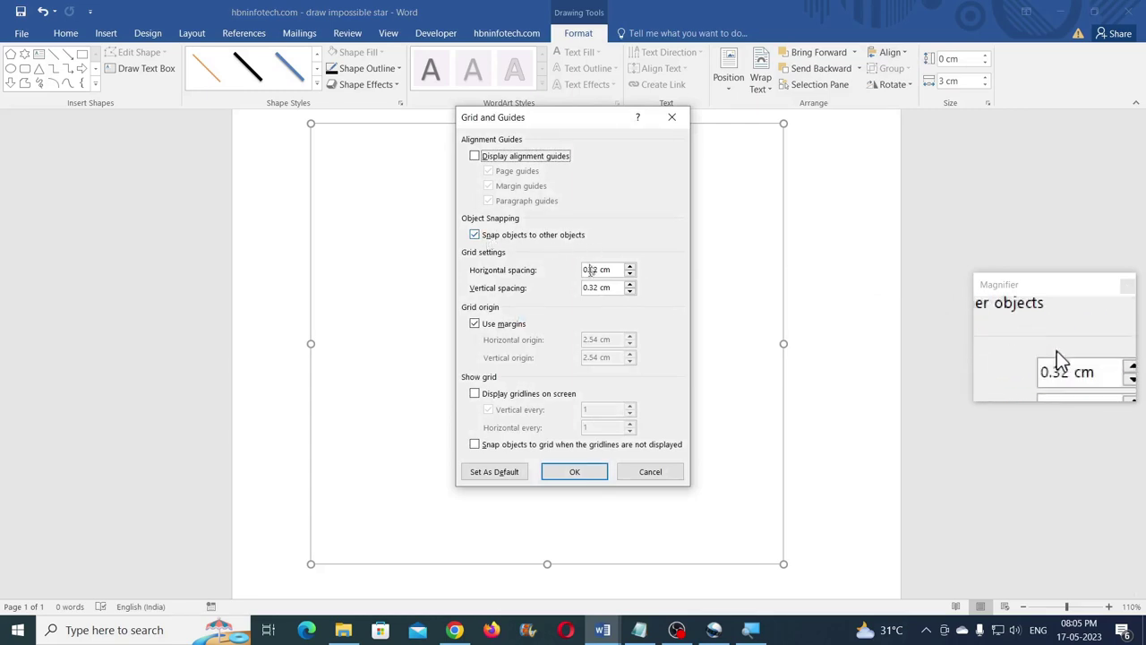
pyautogui.click(650, 471)
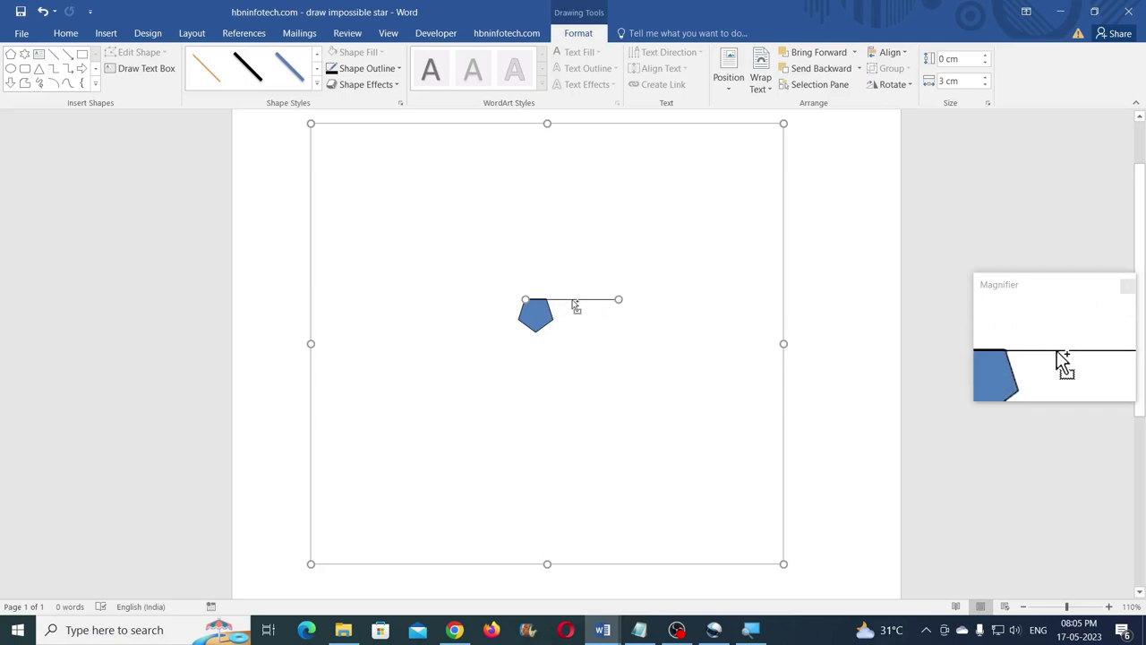
# Copy the line, rotate the copy 72°, and attach it to the pentagon's right corner
pyautogui.moveTo(573, 302); pyautogui.dragTo(607, 361)
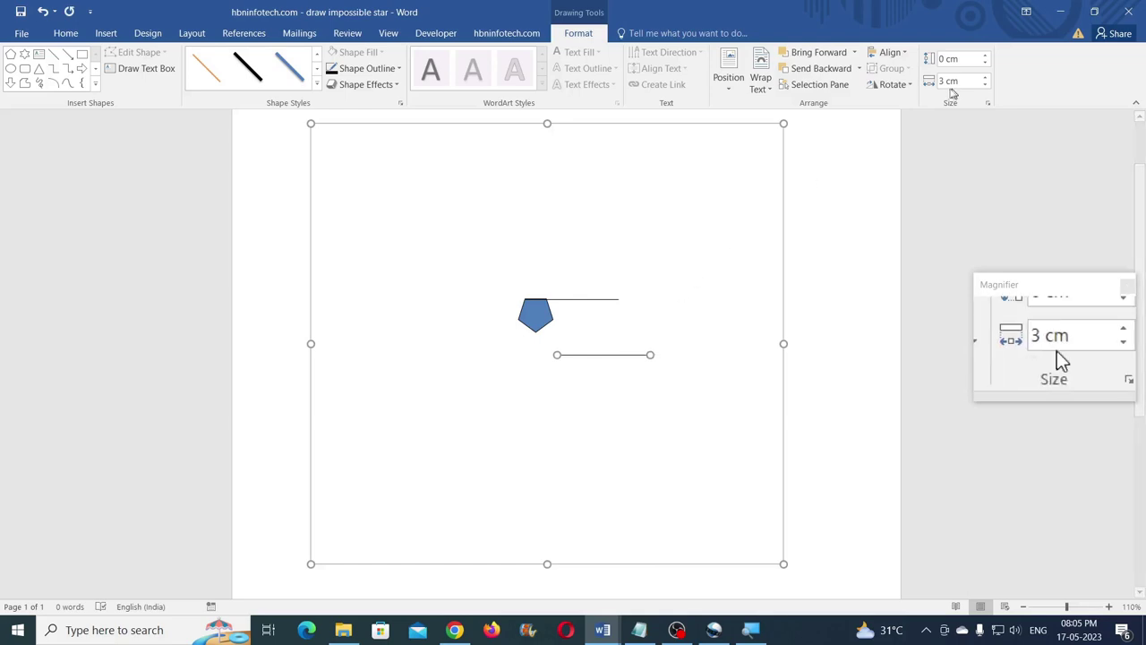
pyautogui.click(890, 84)
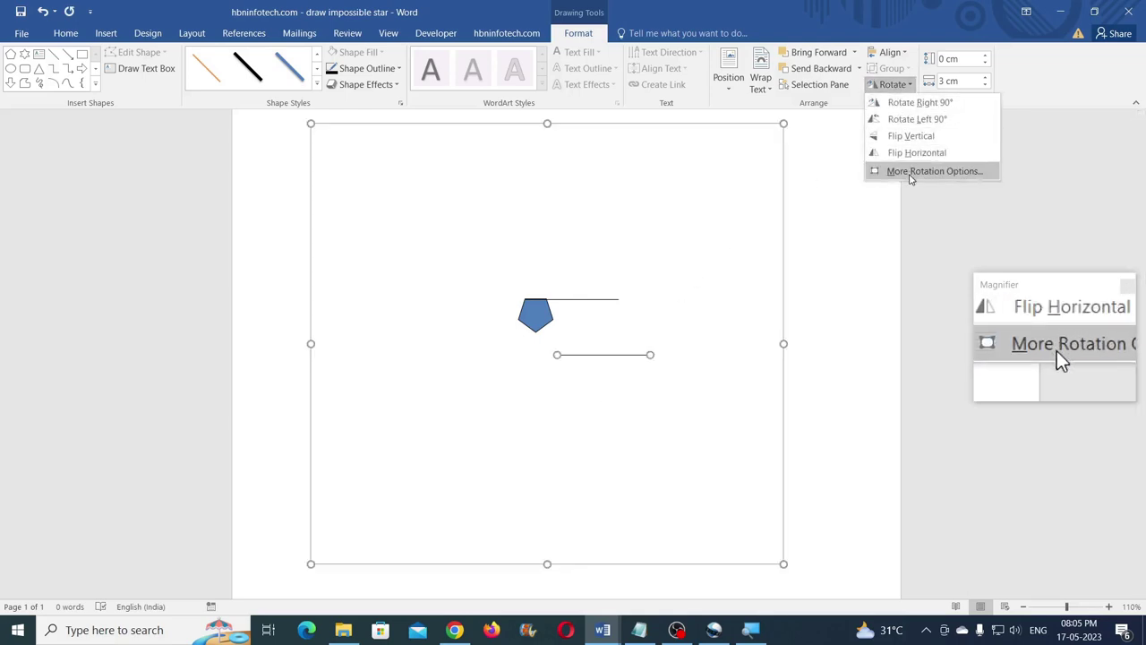
pyautogui.click(910, 174)
pyautogui.write('72')
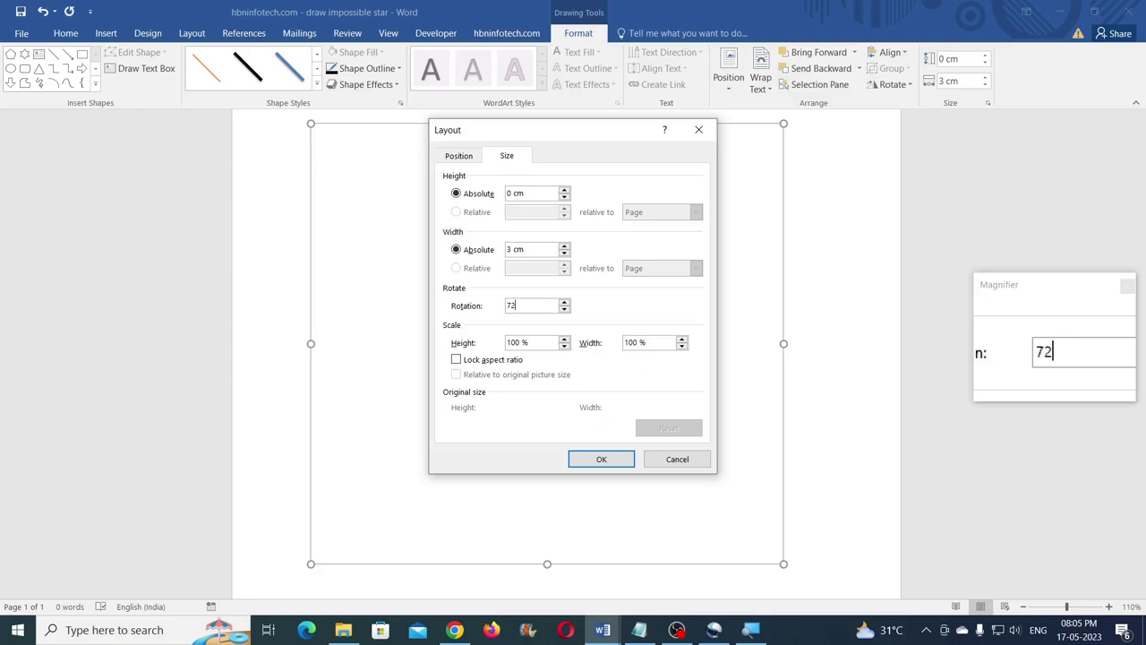
pyautogui.click(598, 459)
pyautogui.moveTo(598, 342); pyautogui.dragTo(558, 331)
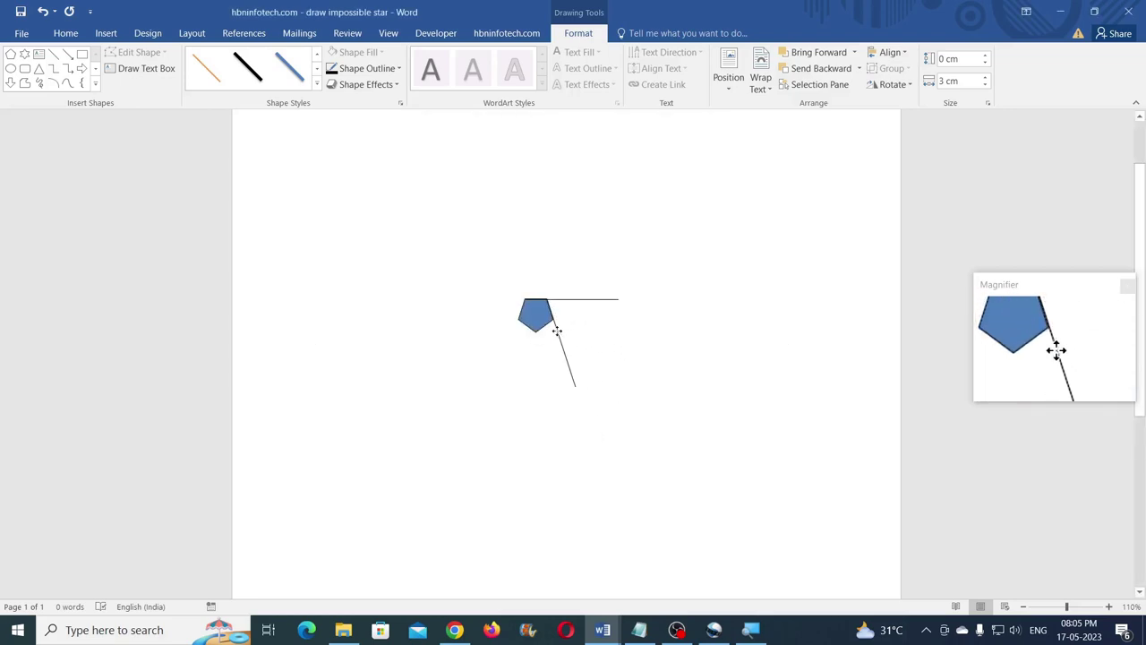
pyautogui.moveTo(557, 331); pyautogui.dragTo(518, 416)
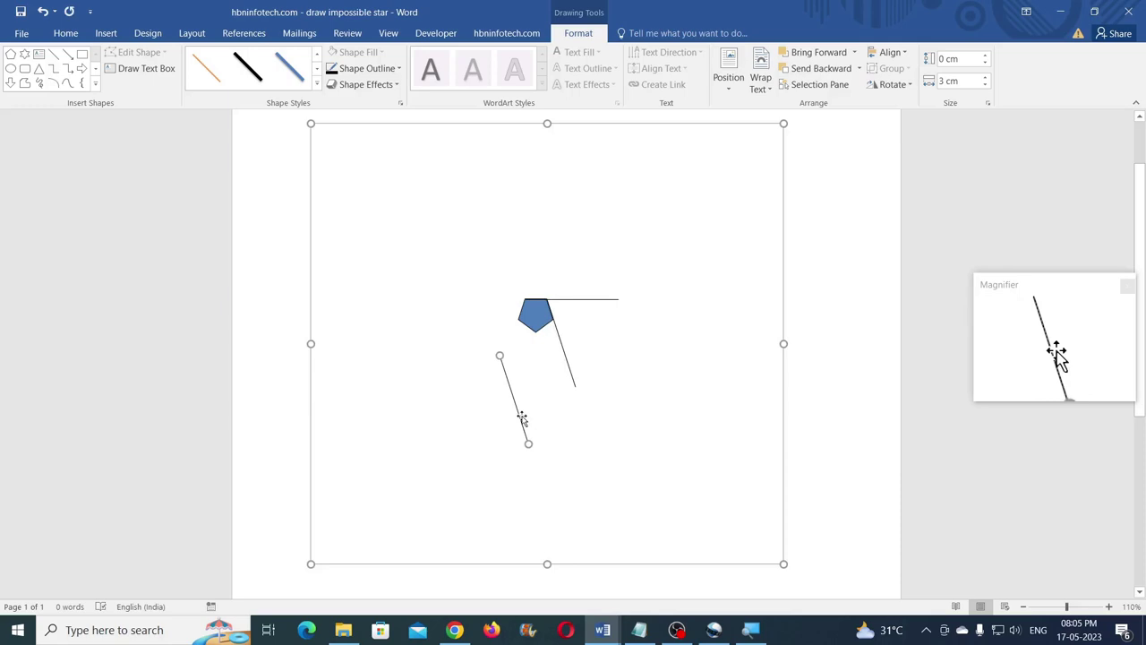
# Rotate the next line 144° and attach it to the pentagon's lower corner
pyautogui.click(903, 87)
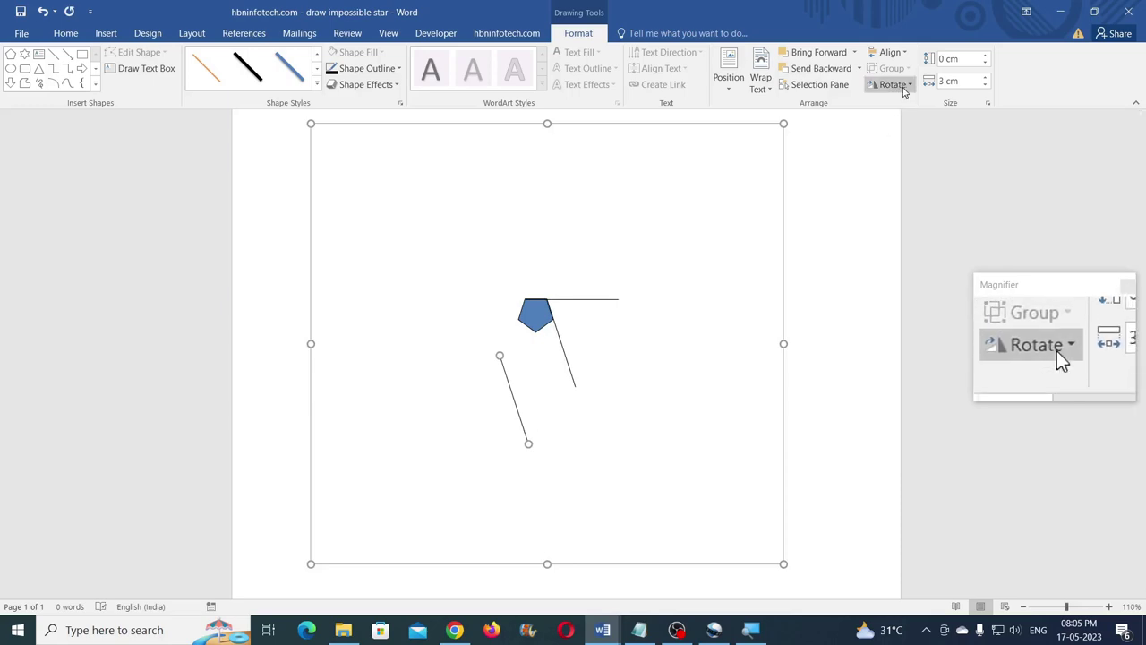
pyautogui.click(895, 170)
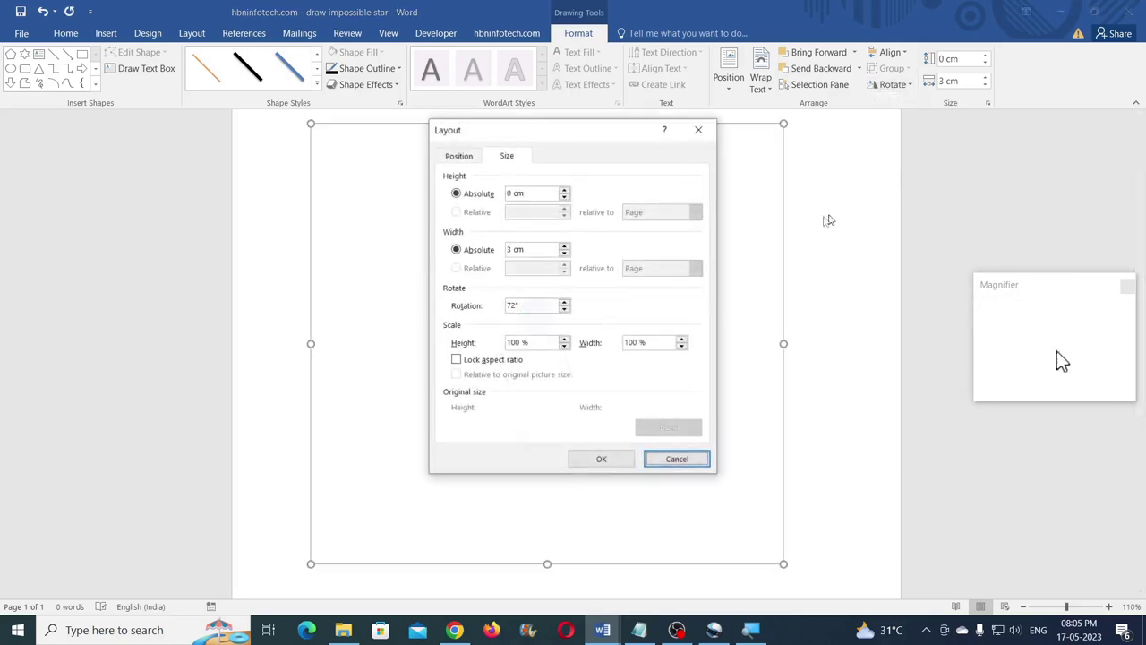
pyautogui.write('144')
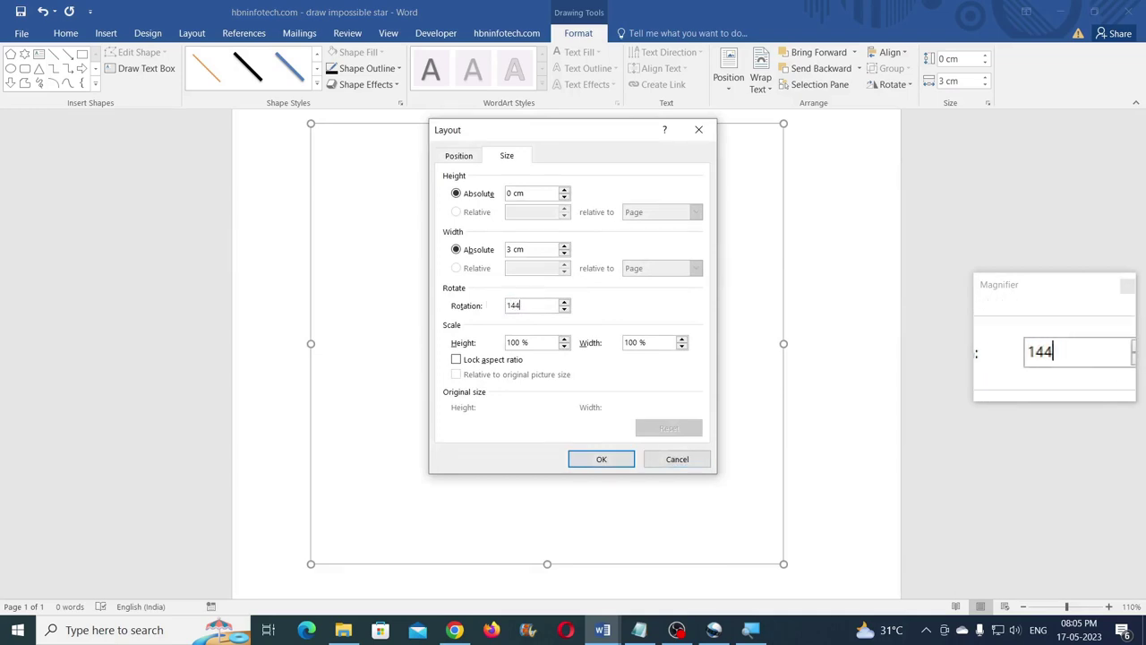
pyautogui.click(600, 459)
pyautogui.moveTo(535, 394); pyautogui.dragTo(535, 336)
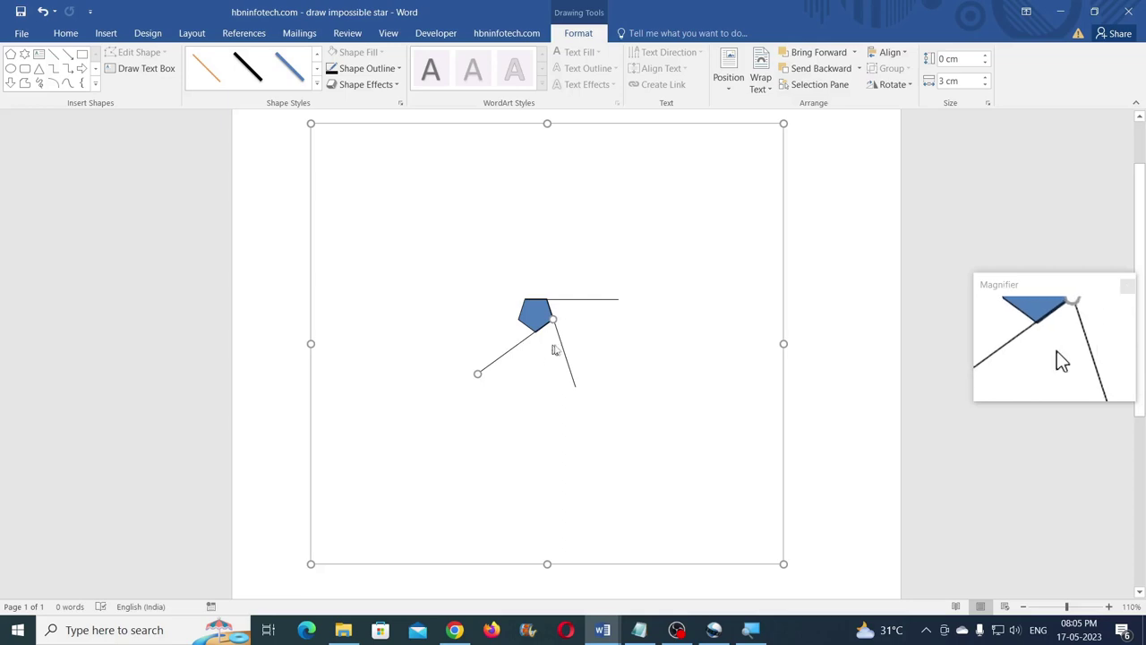
# Copy the slanted line, flip it horizontally, and attach it to the pentagon's left corner
pyautogui.moveTo(564, 346); pyautogui.dragTo(643, 362)
pyautogui.click(891, 84)
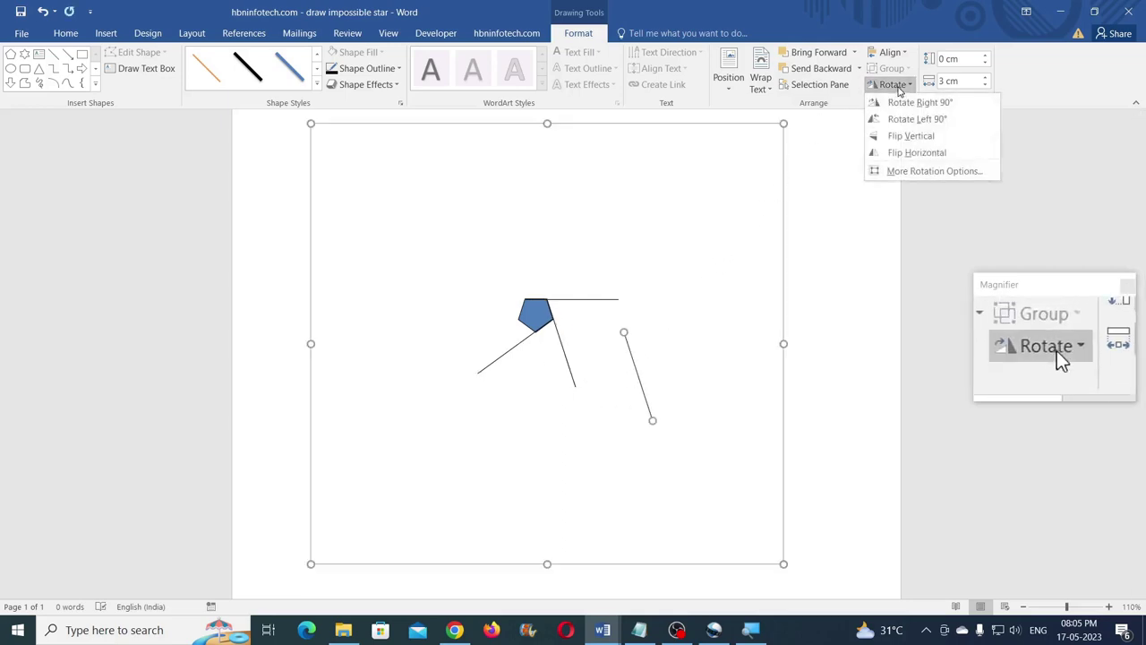
pyautogui.click(917, 153)
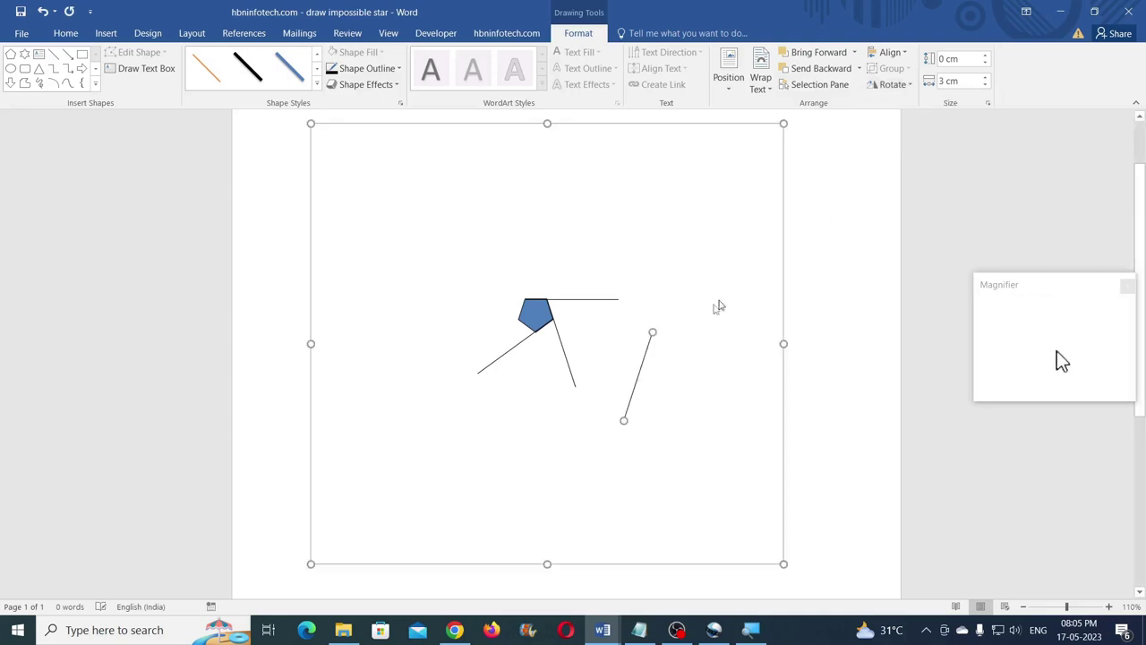
pyautogui.moveTo(555, 256); pyautogui.dragTo(537, 265)
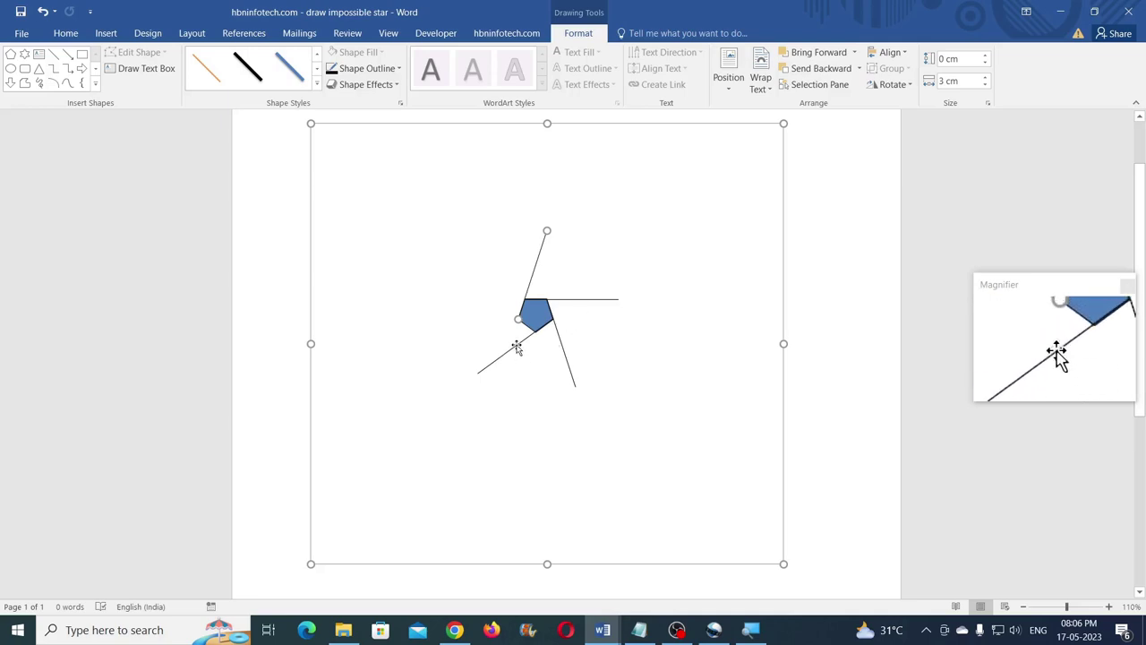
# Copy the lower-left line, flip it vertically, and attach it to the pentagon's bottom corner
pyautogui.moveTo(520, 352); pyautogui.dragTo(544, 417)
pyautogui.click(904, 86)
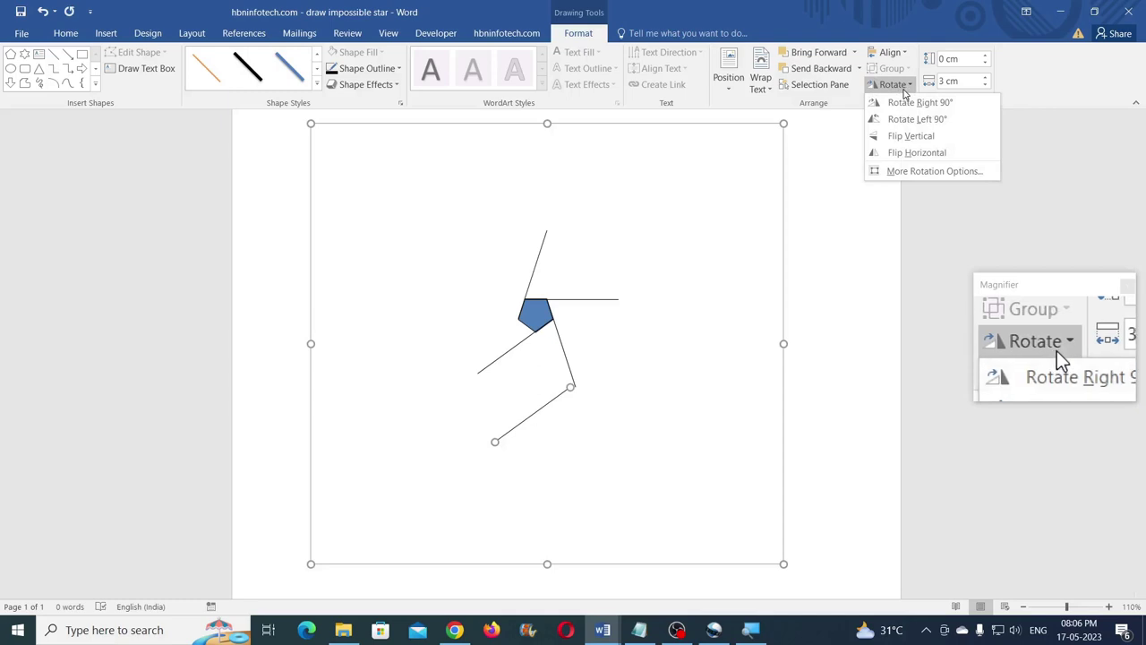
pyautogui.click(915, 135)
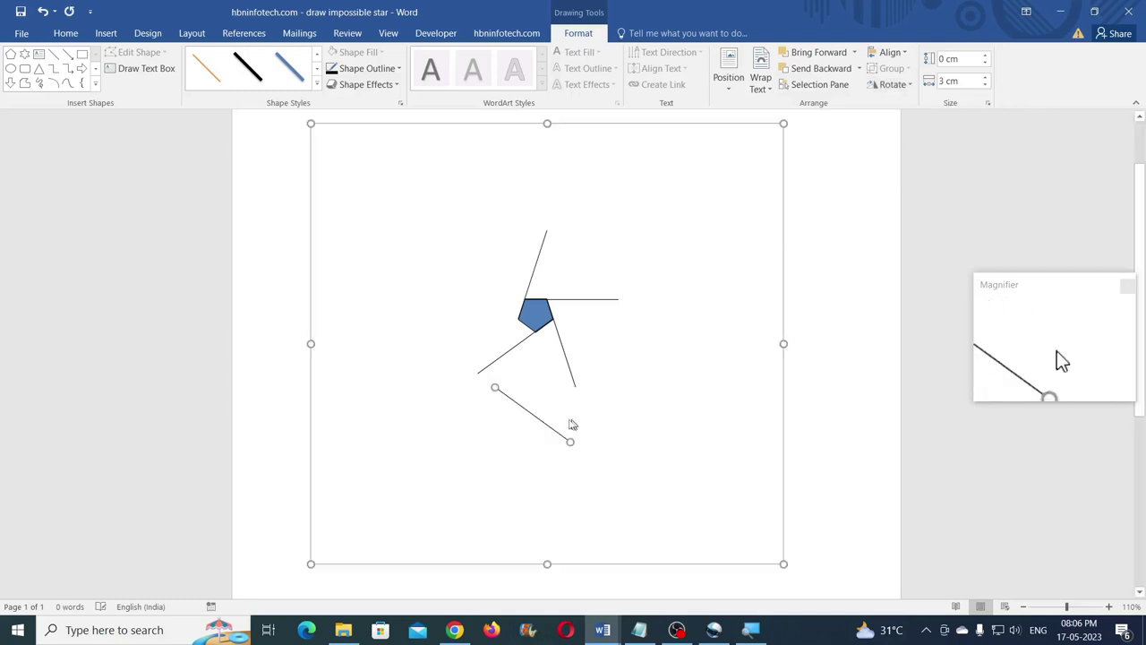
pyautogui.moveTo(537, 417); pyautogui.dragTo(502, 313)
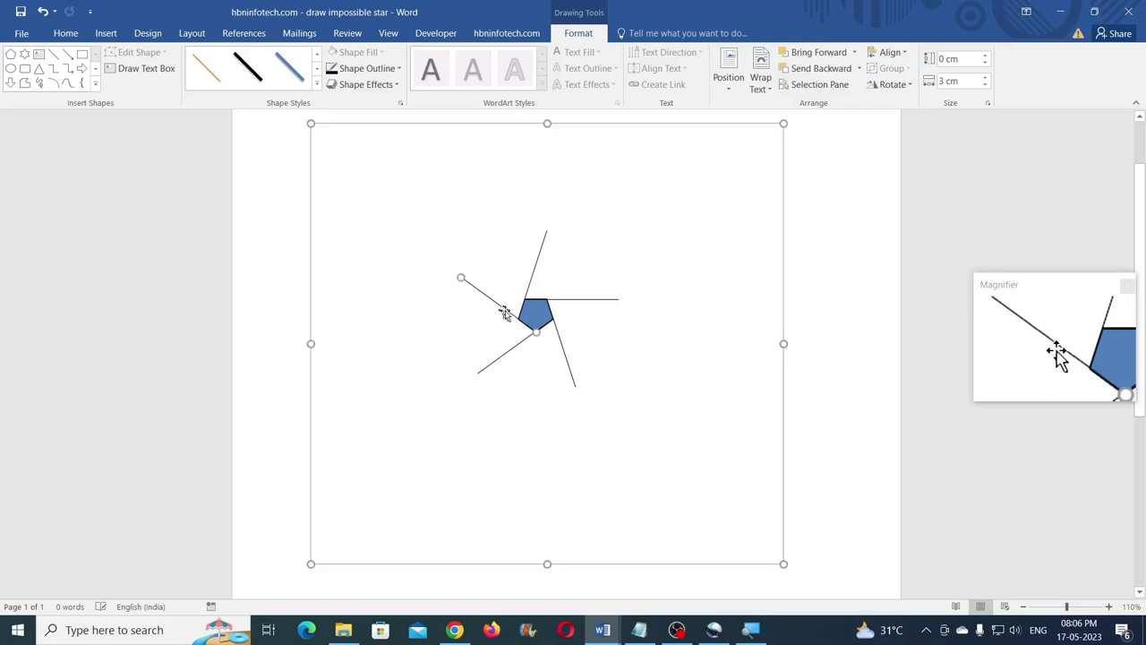
pyautogui.click(653, 295)
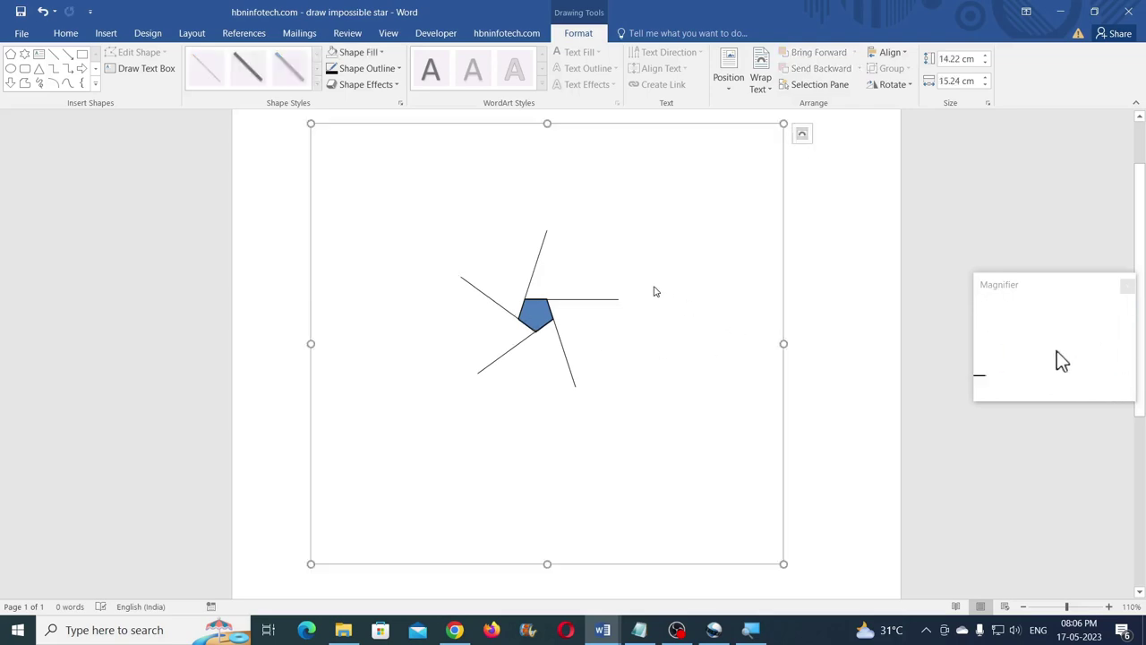
# Draw a new 6 cm horizontal line with a ¼ pt outline and move it lower
pyautogui.click(53, 56)
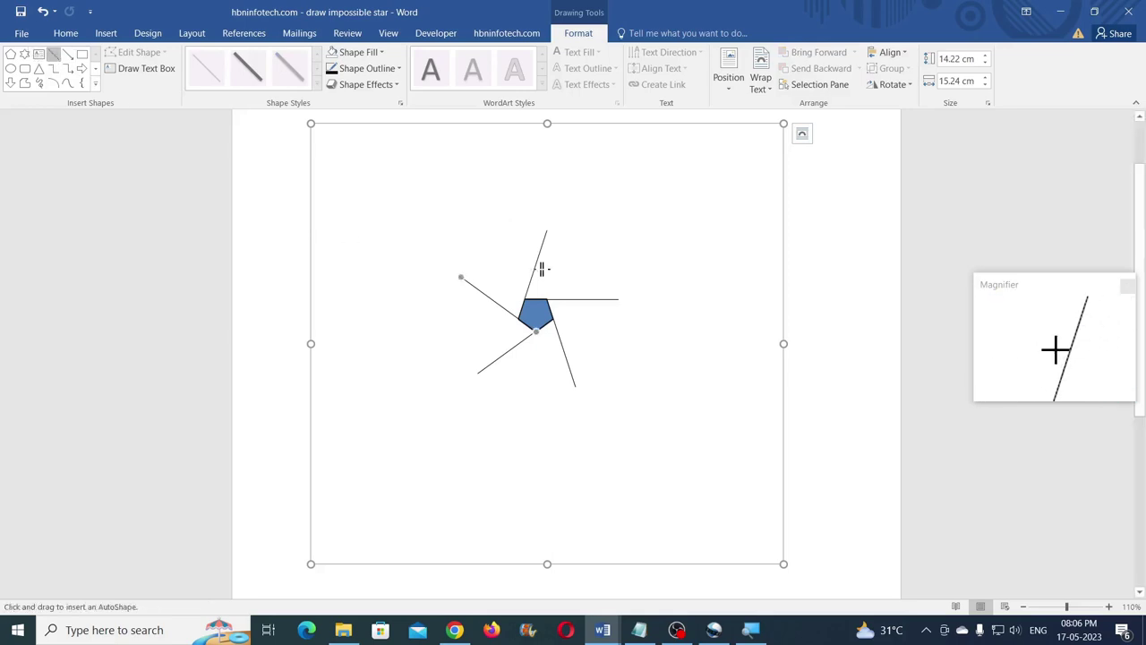
pyautogui.moveTo(586, 262); pyautogui.dragTo(718, 262)
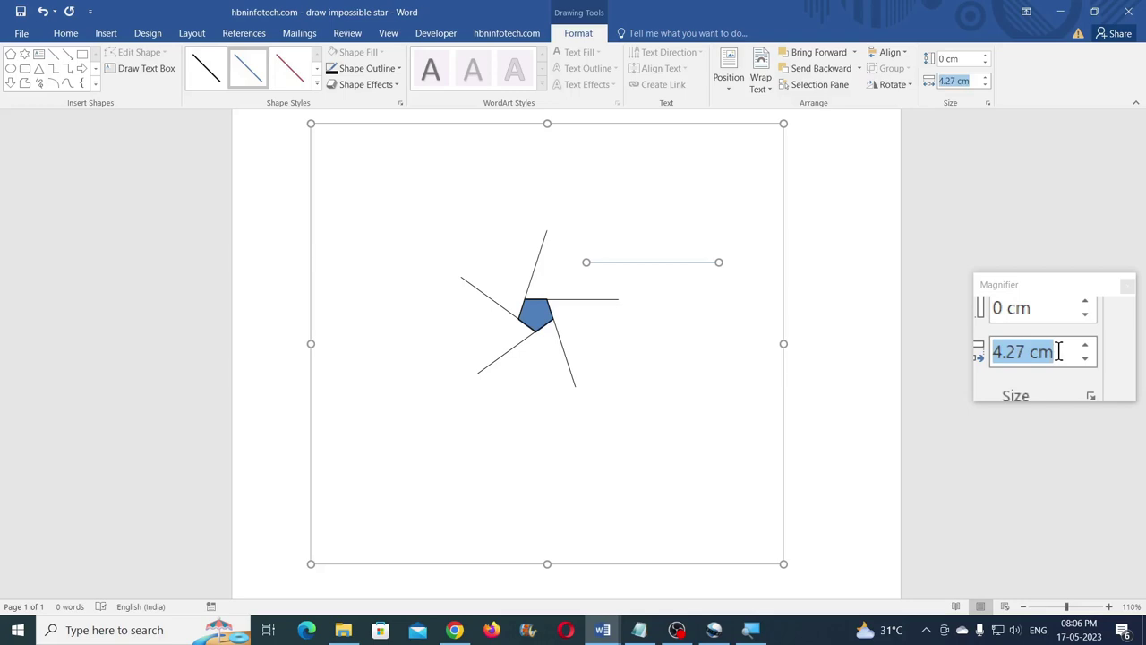
pyautogui.write('6')
pyautogui.press('Return')
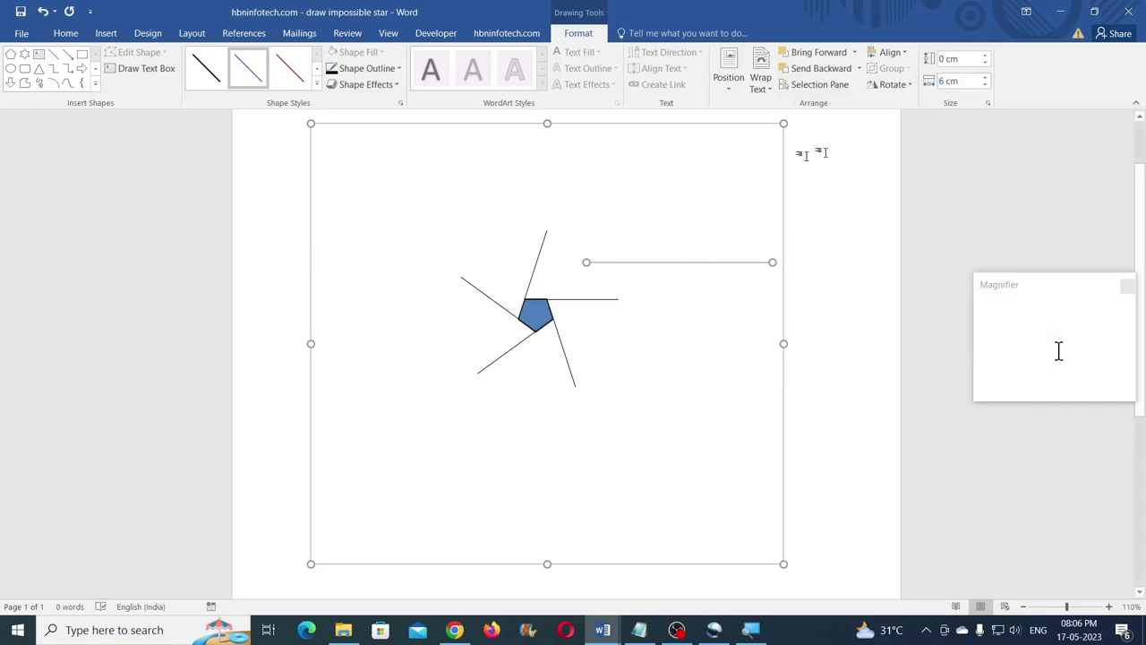
pyautogui.click(376, 69)
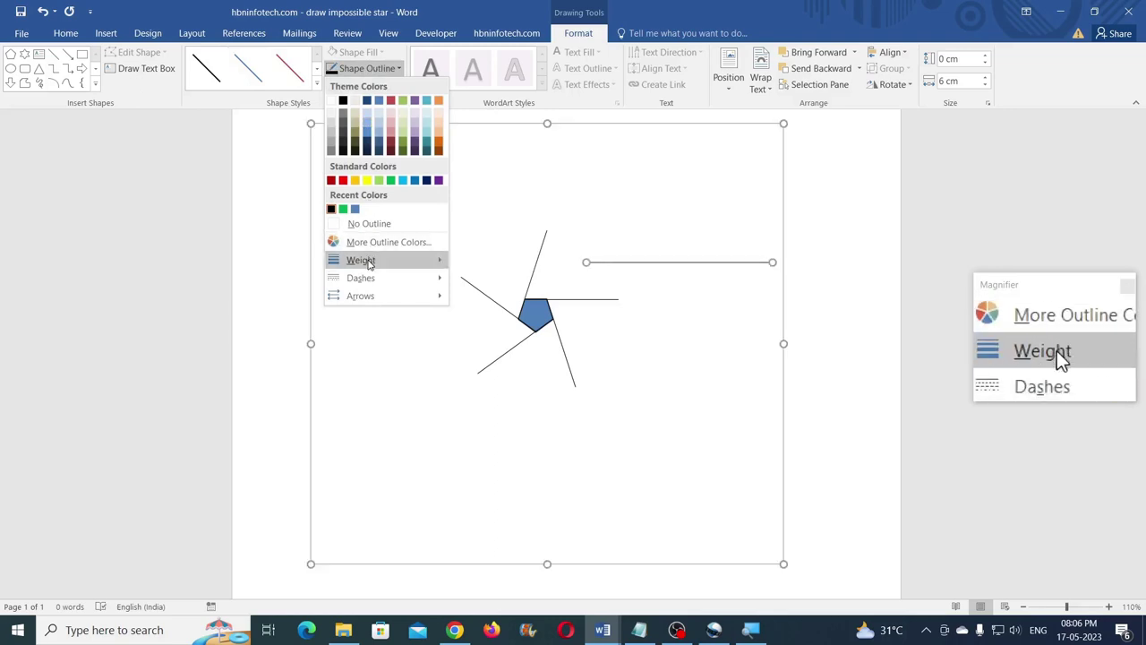
pyautogui.moveTo(437, 259)
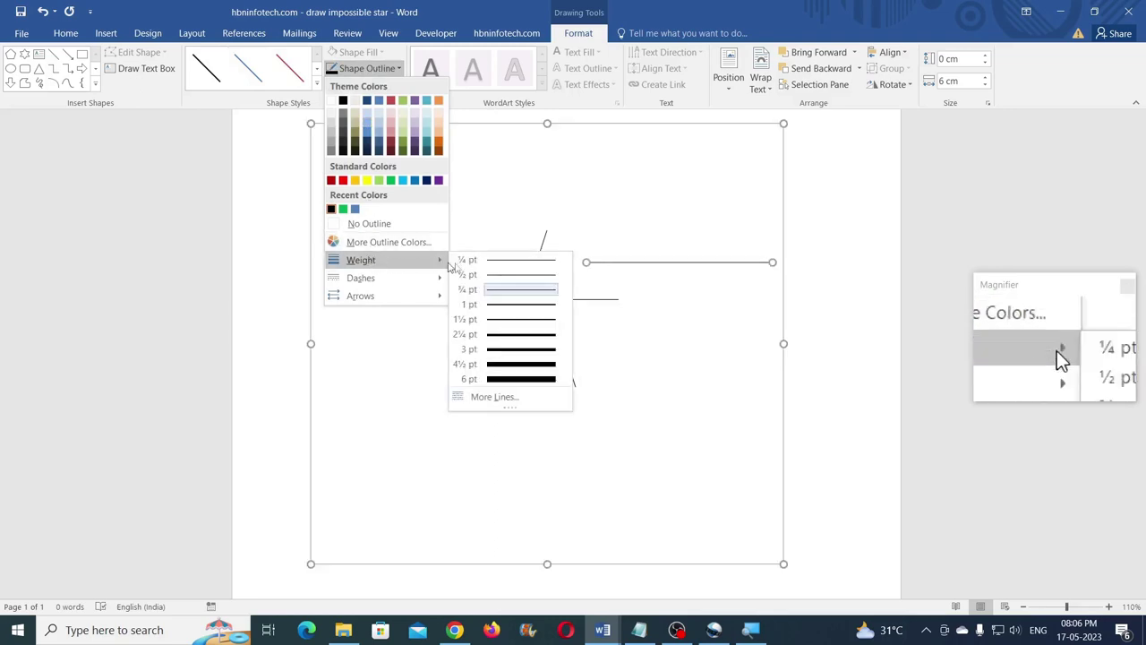
pyautogui.click(500, 262)
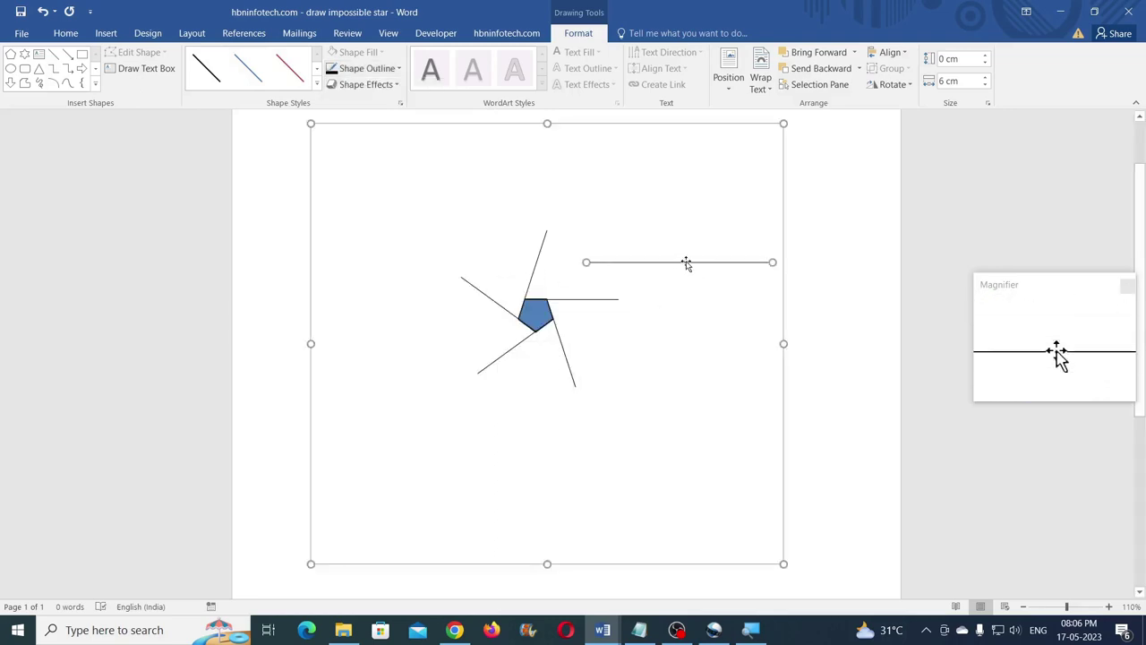
pyautogui.moveTo(685, 263); pyautogui.dragTo(674, 357)
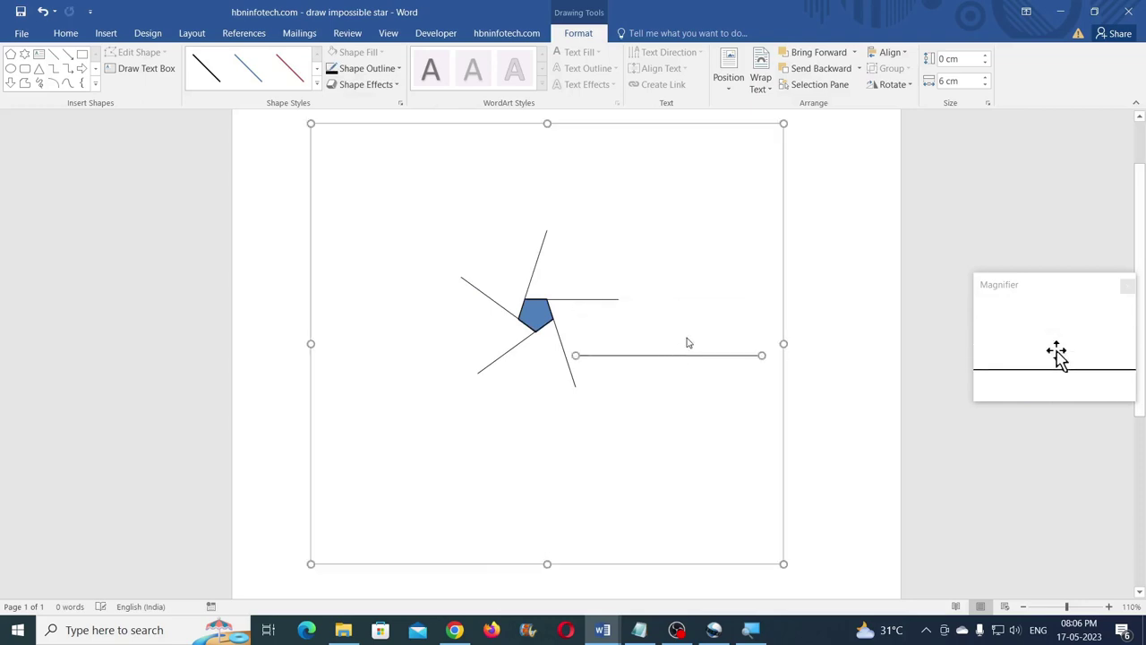
# Rotate the 6 cm line 72° and join it to the end of an arm
pyautogui.click(893, 84)
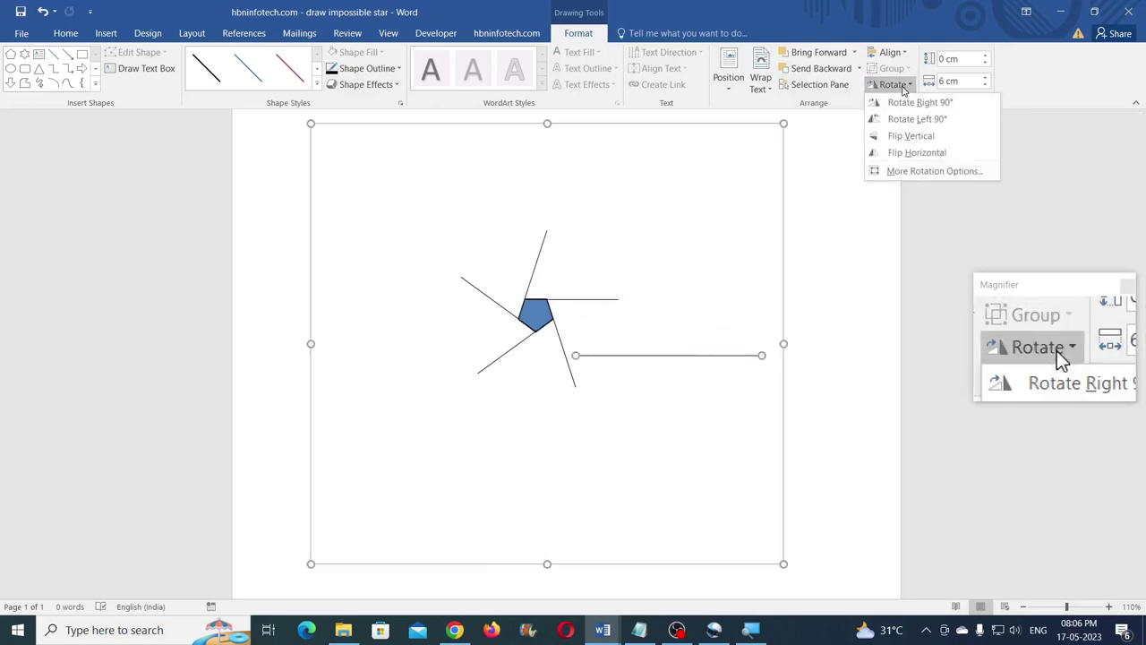
pyautogui.click(900, 170)
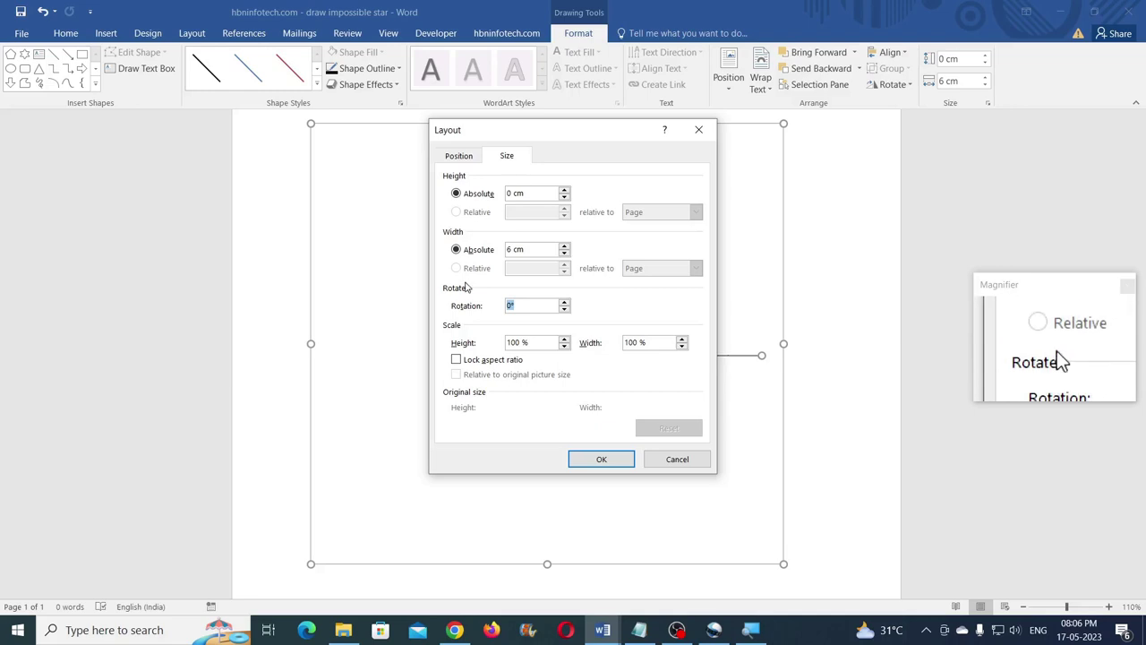
pyautogui.write('72')
pyautogui.press('Return')
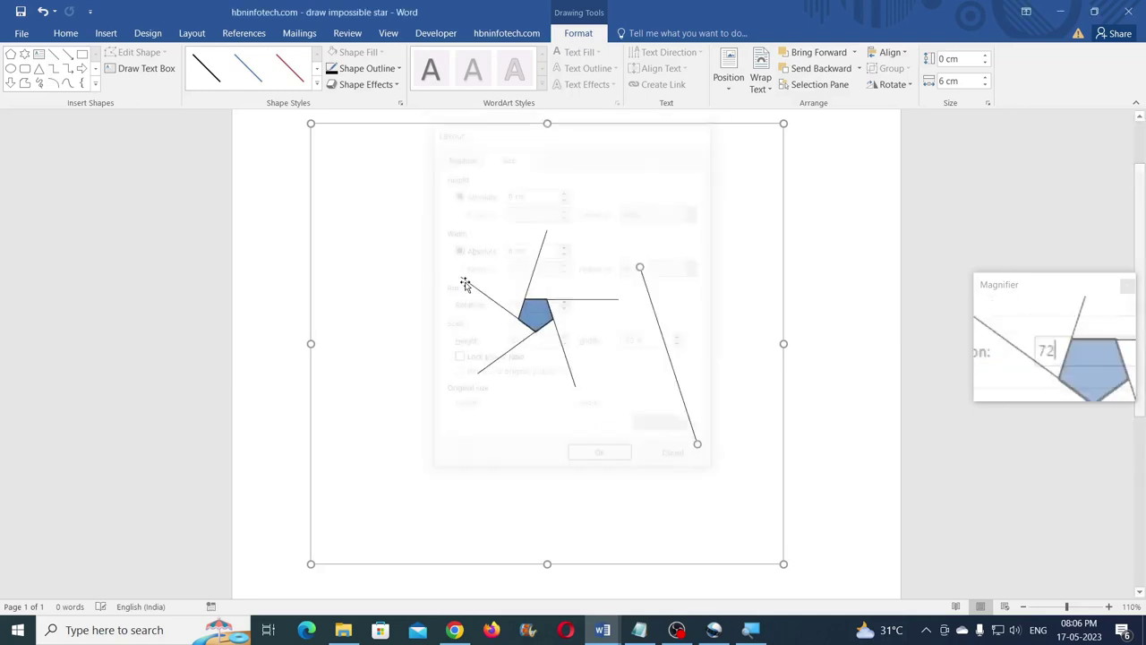
pyautogui.moveTo(655, 322); pyautogui.dragTo(634, 353)
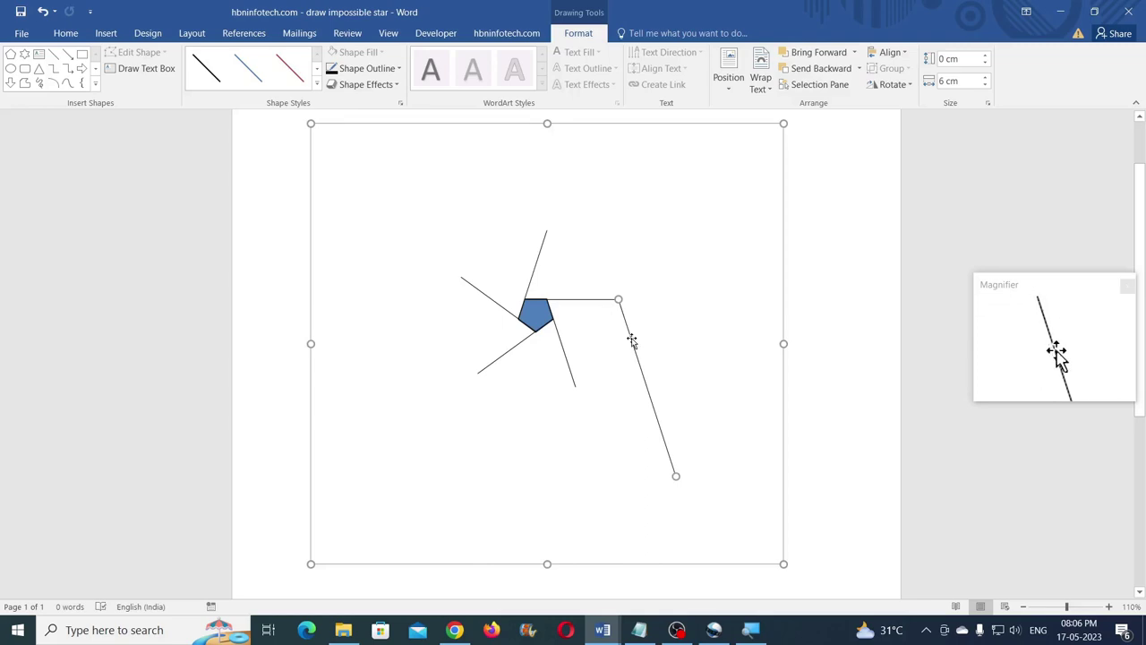
# Copy the slanted line, rotate it 144°, and attach it to the lower arm's end
pyautogui.moveTo(633, 346); pyautogui.dragTo(683, 302)
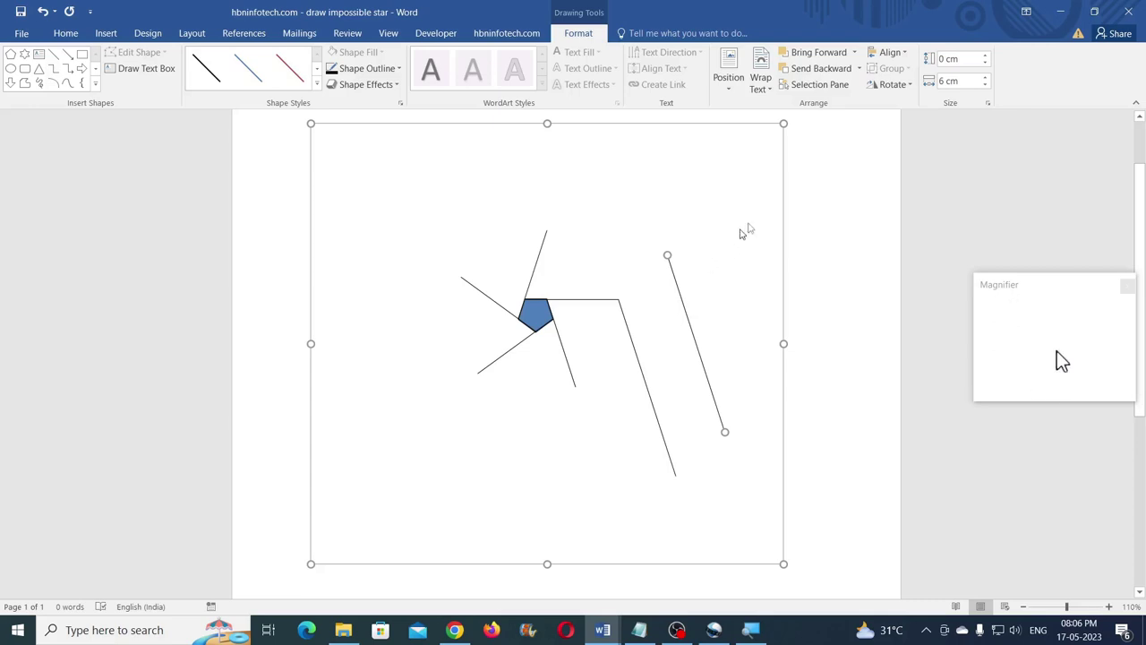
pyautogui.click(890, 84)
pyautogui.click(911, 176)
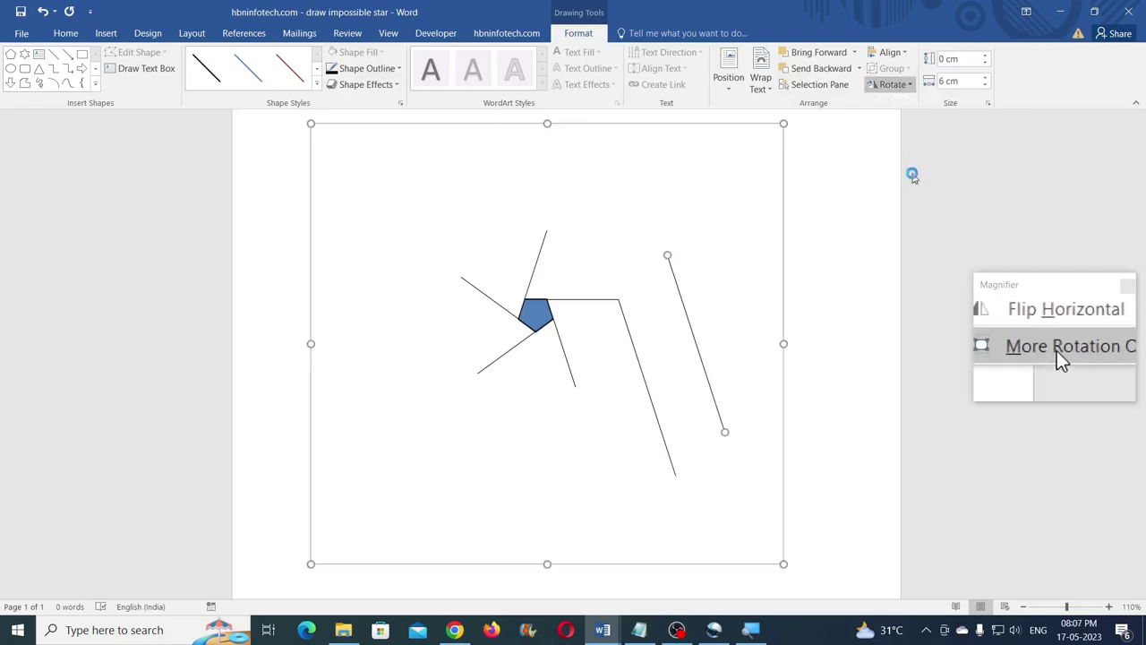
pyautogui.moveTo(517, 307); pyautogui.dragTo(488, 305)
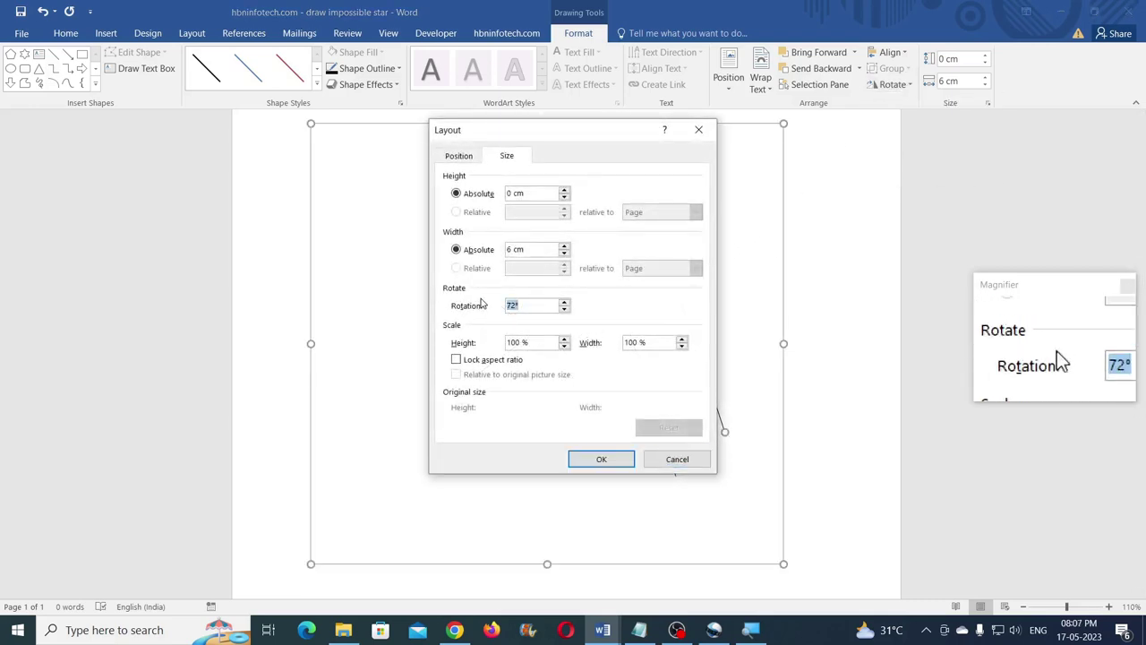
pyautogui.write('144')
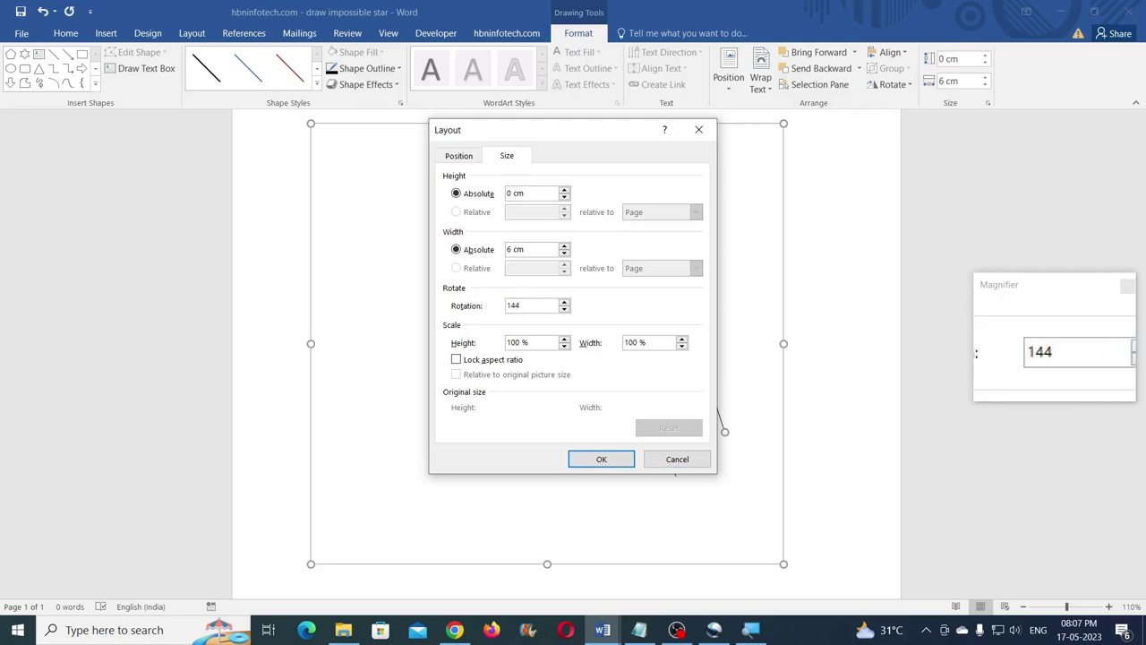
pyautogui.press('Return')
pyautogui.moveTo(714, 329); pyautogui.dragTo(517, 427)
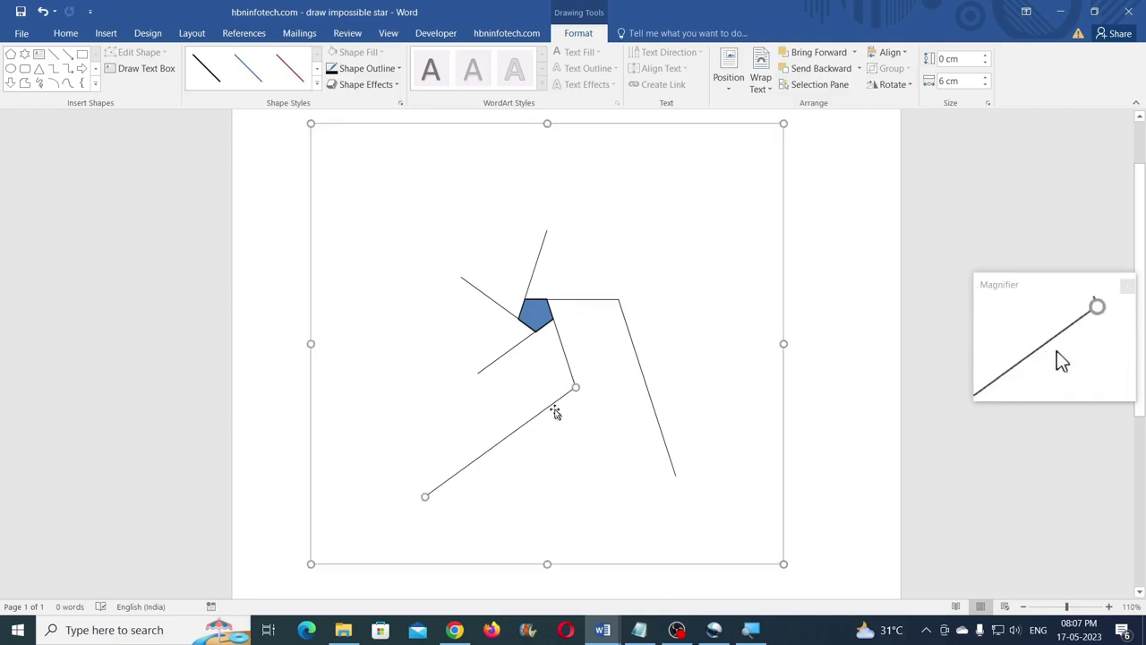
# Flip another line copy vertically and join it to the left arm's end
pyautogui.moveTo(555, 408); pyautogui.dragTo(483, 349)
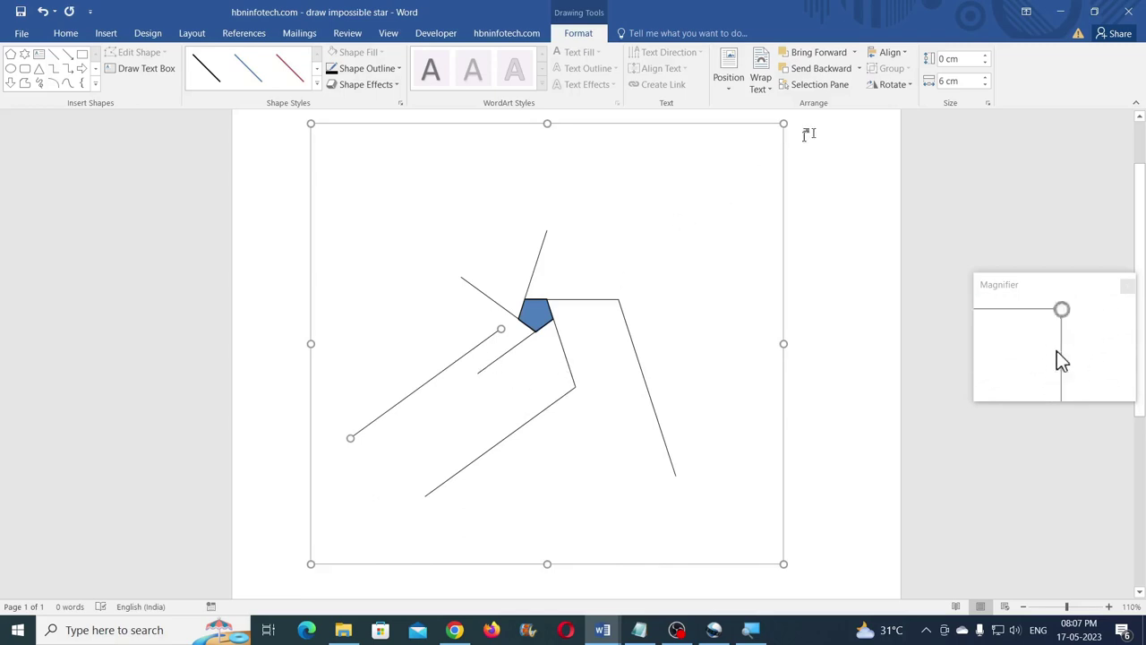
pyautogui.click(892, 84)
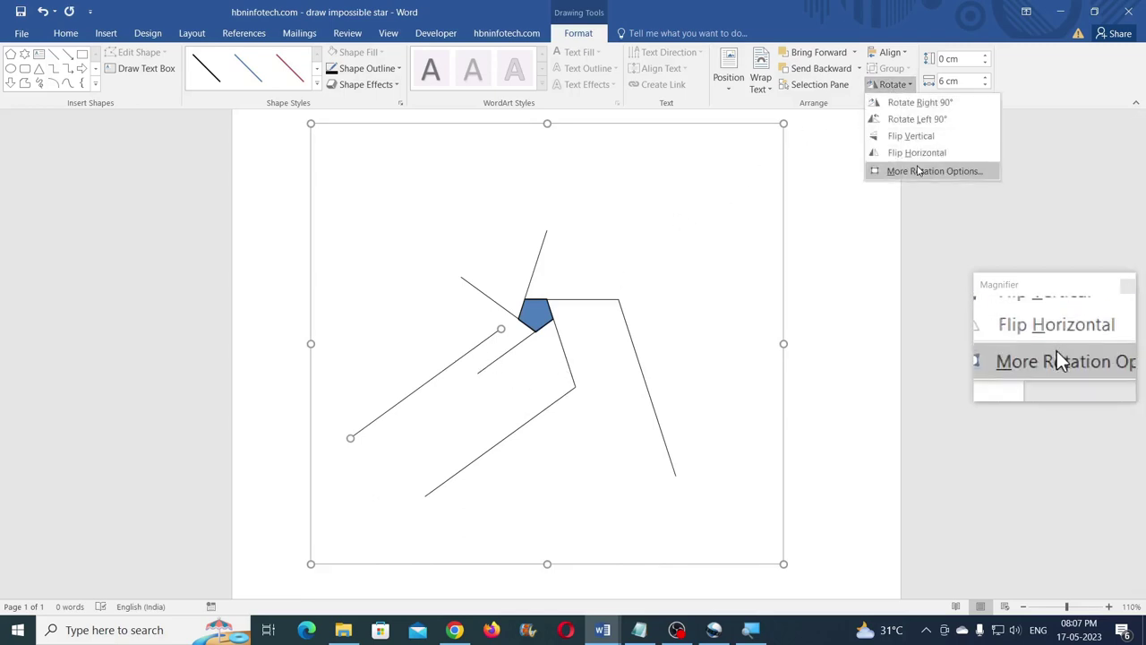
pyautogui.click(922, 140)
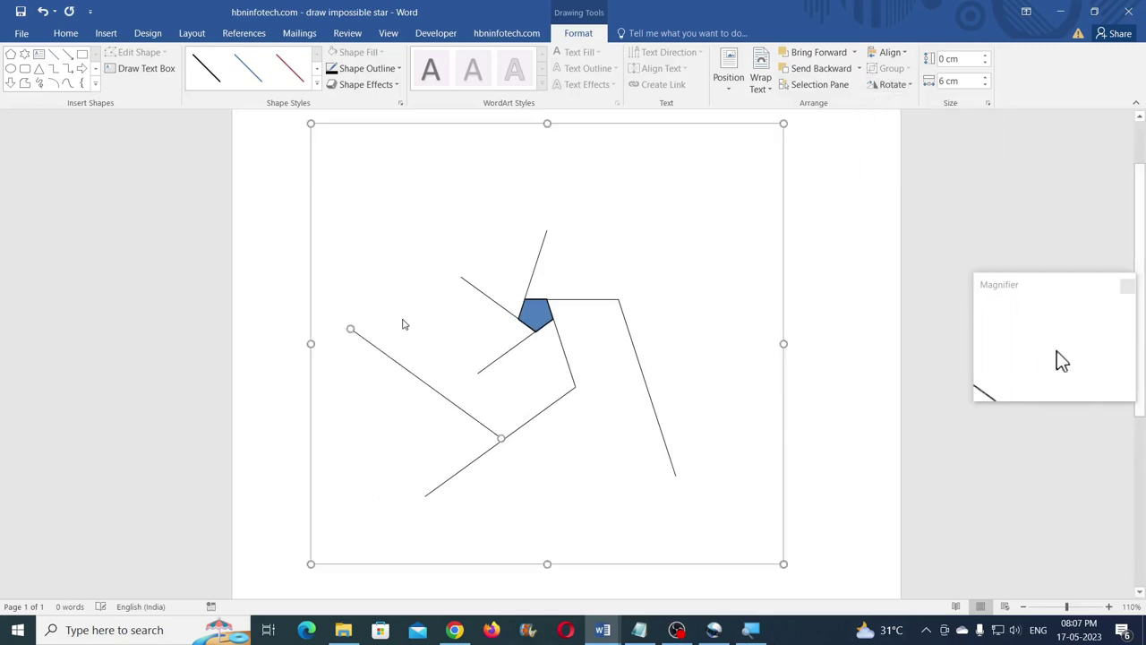
pyautogui.moveTo(435, 388); pyautogui.dragTo(413, 322)
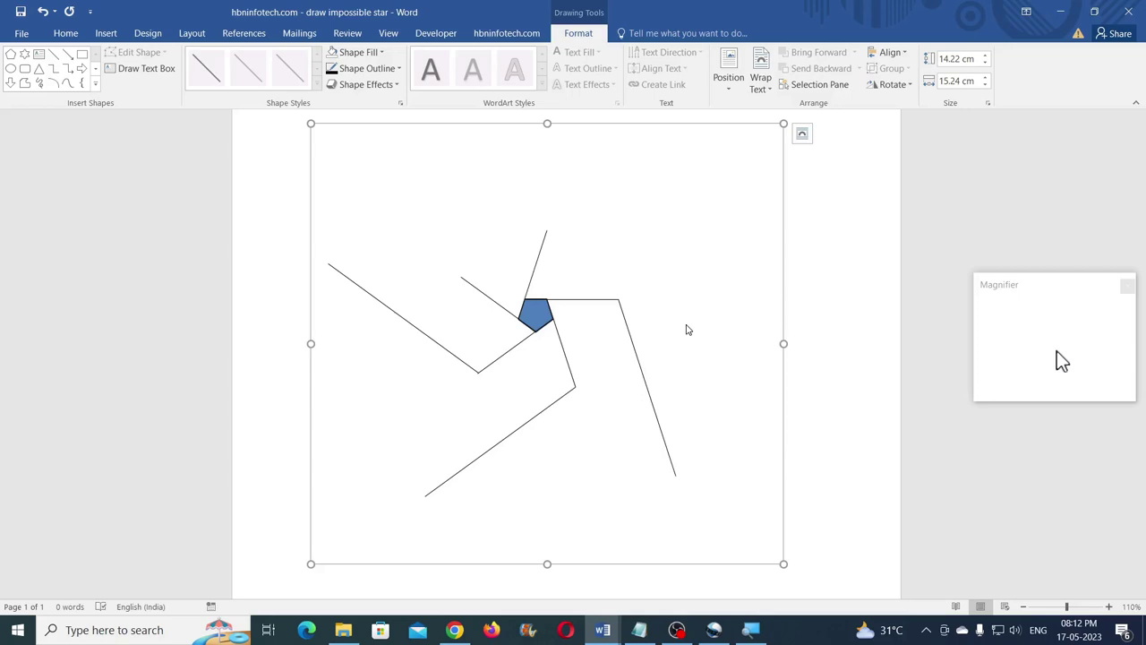
# Flip the copied slanted line horizontally and attach it to the upper-left arm
pyautogui.click(633, 349)
pyautogui.moveTo(634, 349); pyautogui.dragTo(663, 303)
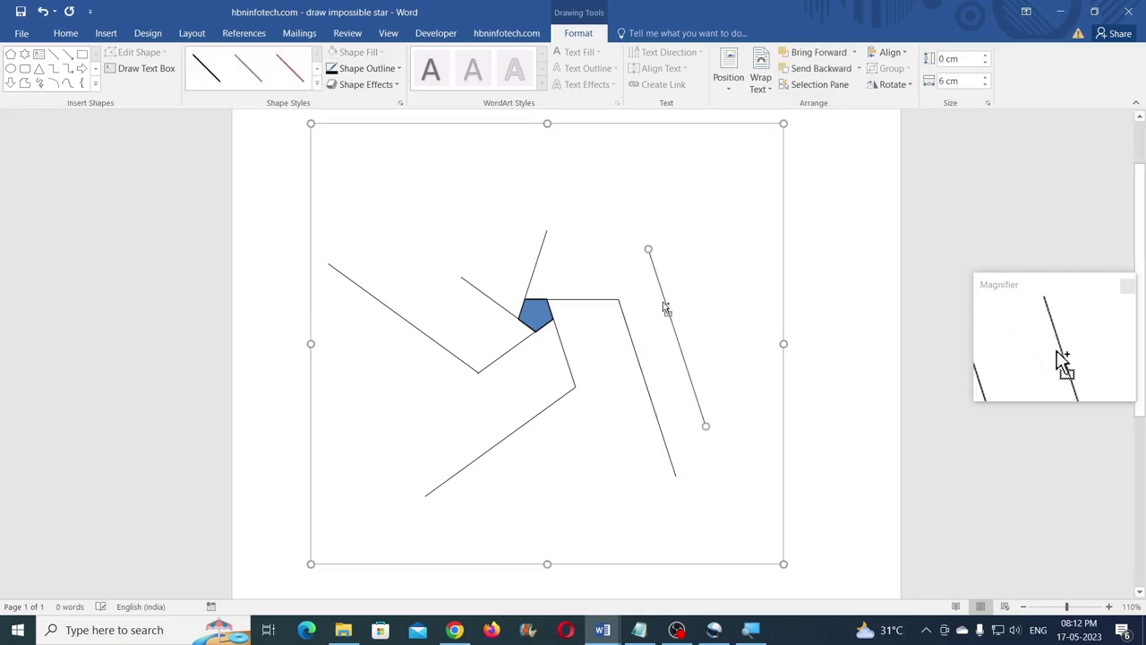
pyautogui.click(892, 84)
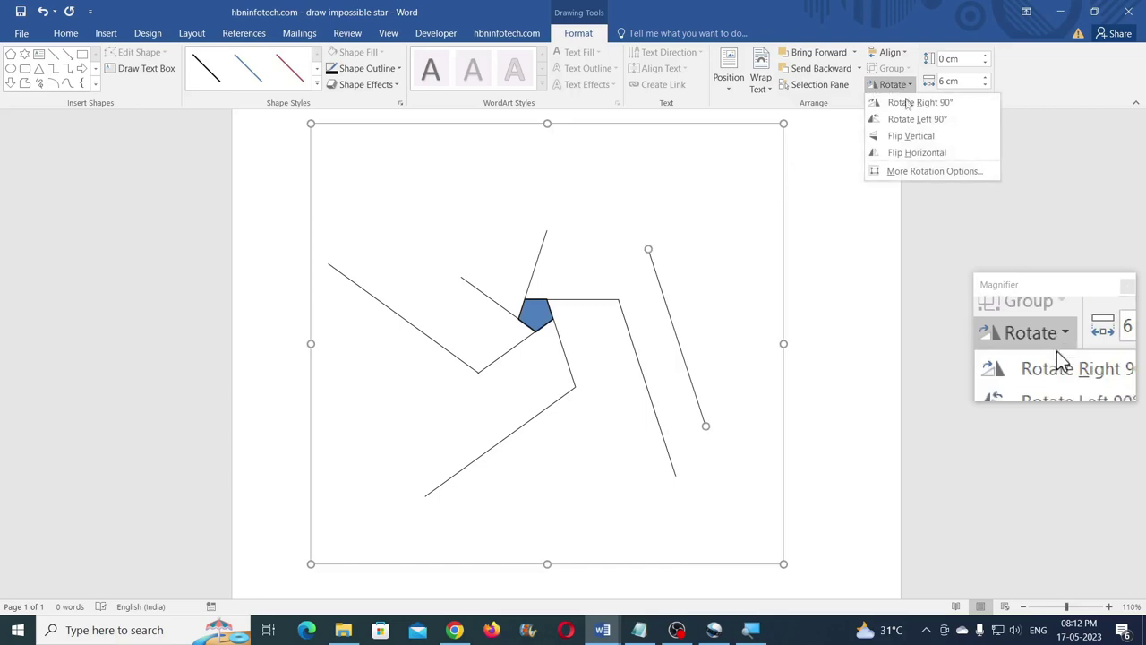
pyautogui.click(900, 152)
pyautogui.moveTo(685, 312); pyautogui.dragTo(482, 227)
# Enlarge the drawing canvas upward and position the line alongside the upper-left arm
pyautogui.scroll(2, 542, 303)
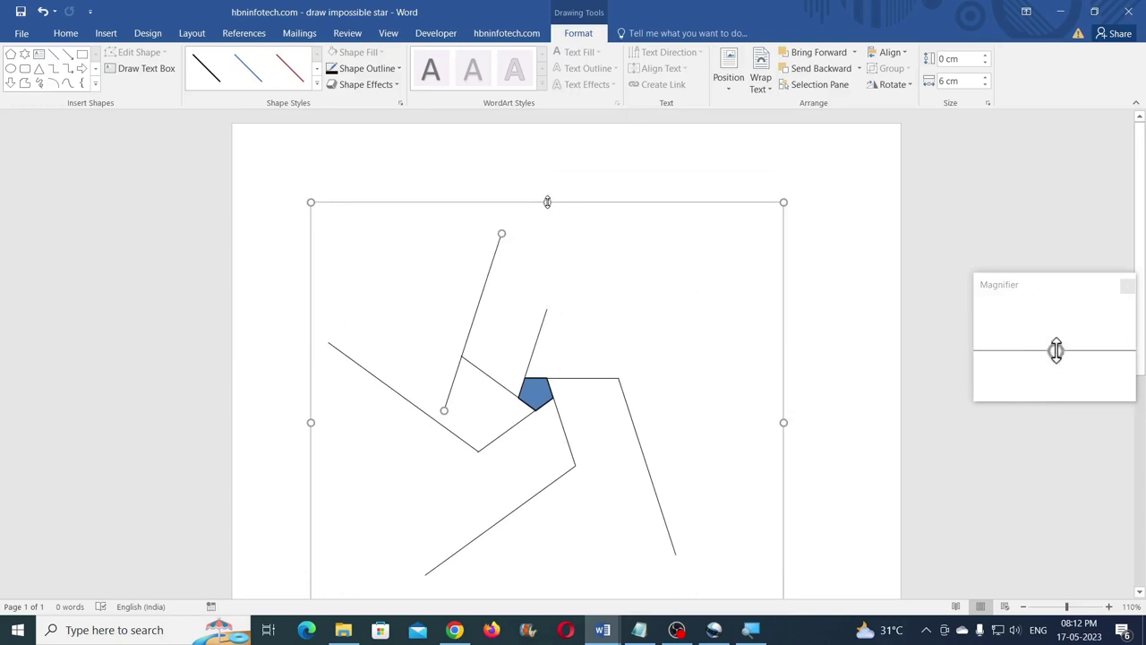
pyautogui.moveTo(547, 202); pyautogui.dragTo(553, 167)
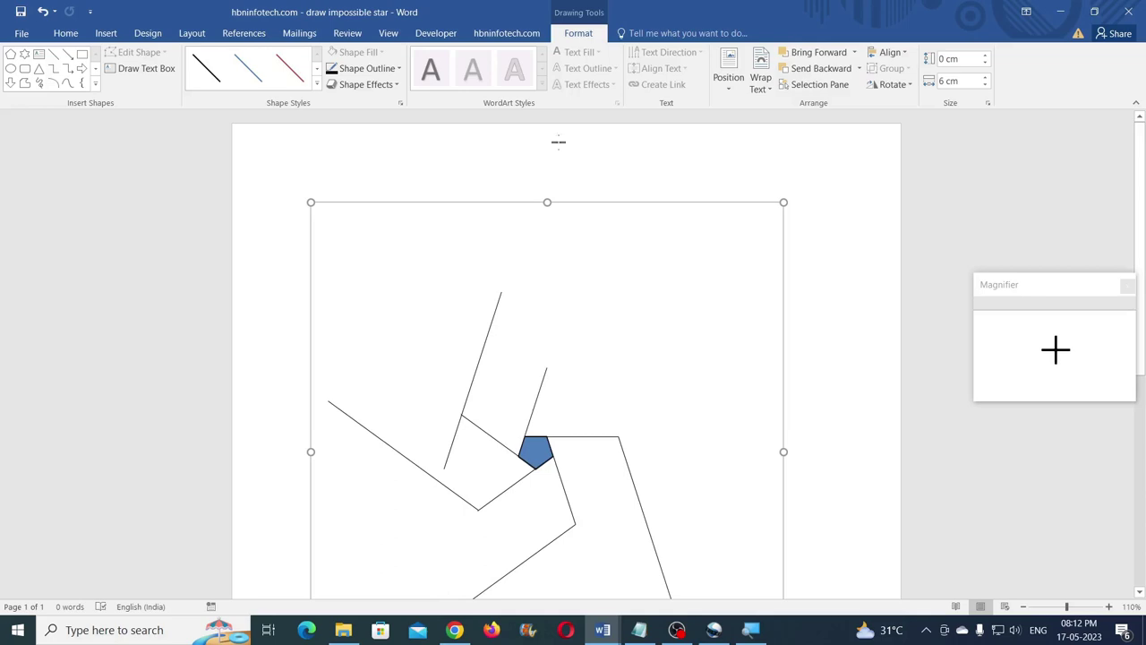
pyautogui.moveTo(488, 332); pyautogui.dragTo(596, 244)
pyautogui.scroll(-1, 501, 242)
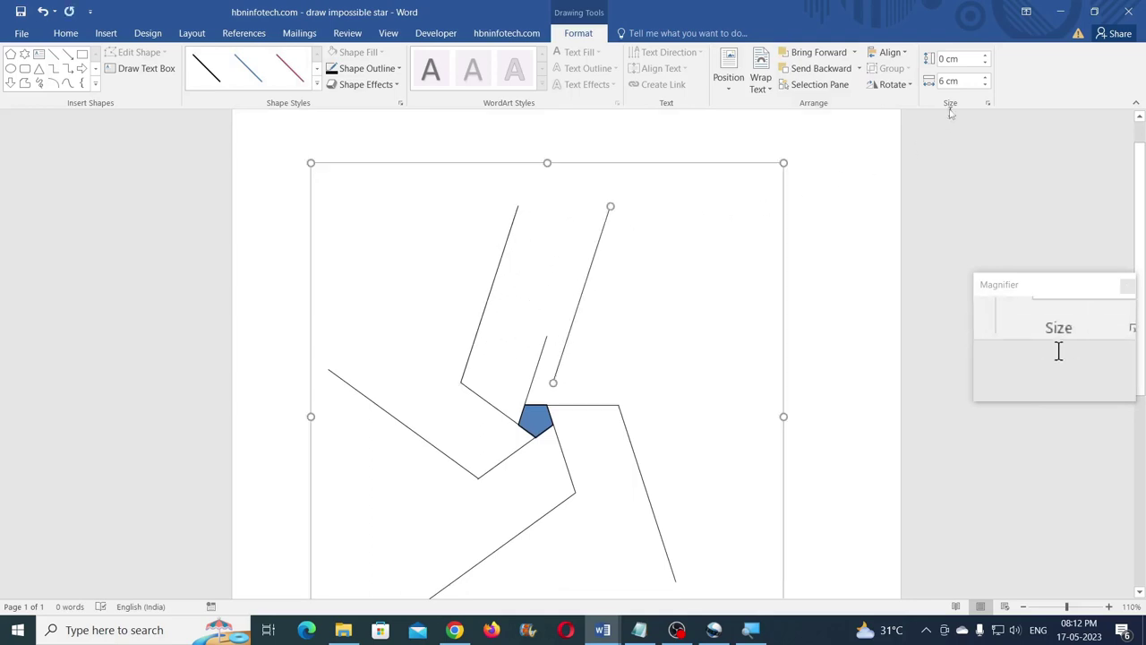
# Set the line's rotation from 288° to 0° and snap it to the top arm's corner
pyautogui.click(893, 83)
pyautogui.click(895, 171)
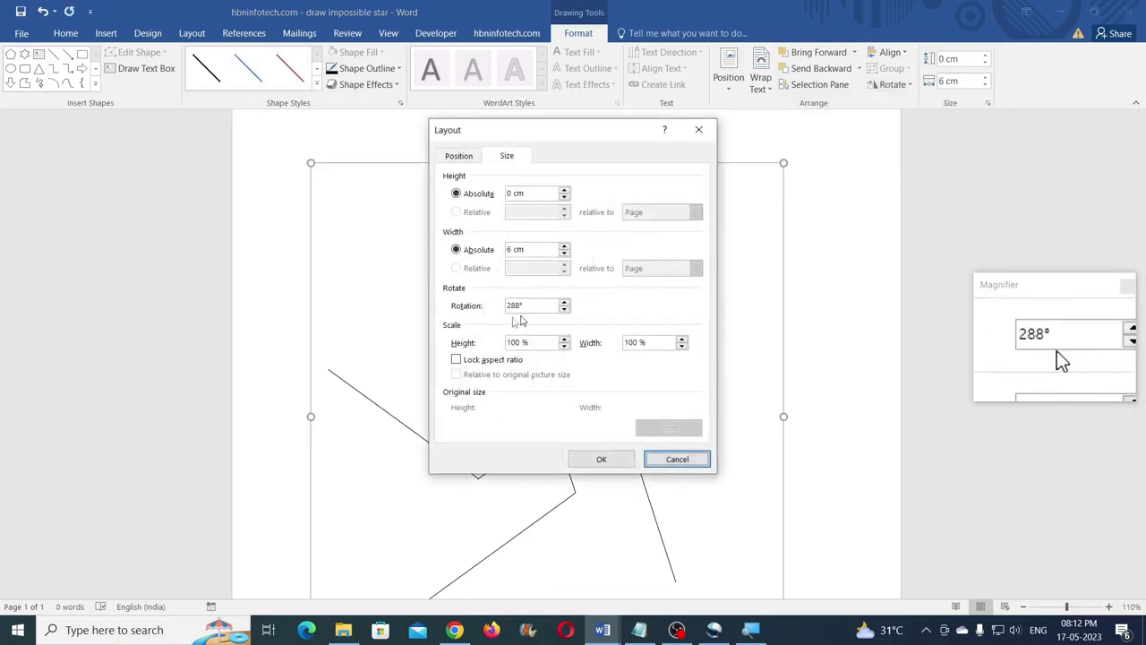
pyautogui.moveTo(526, 306); pyautogui.dragTo(507, 306)
pyautogui.write('0')
pyautogui.press('Return')
pyautogui.moveTo(554, 297)
pyautogui.mouseDown()
pyautogui.moveTo(601, 313)
pyautogui.moveTo(612, 336)
pyautogui.mouseUp()
pyautogui.scroll(-1, 647, 332)
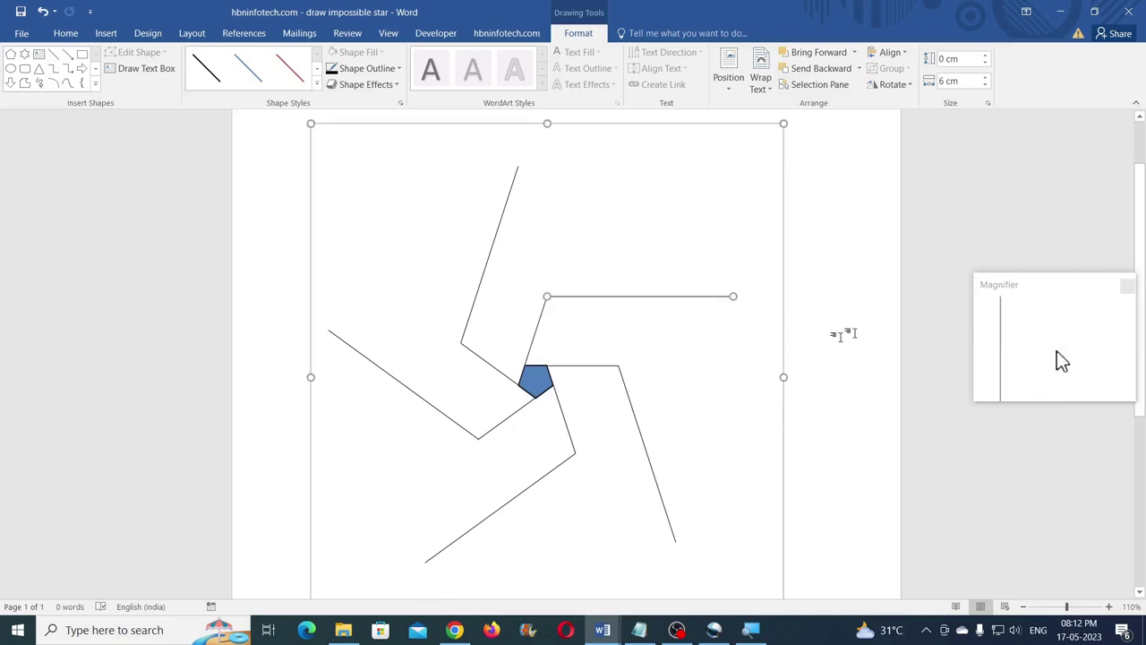
pyautogui.press('Escape')
pyautogui.scroll(1, 668, 325)
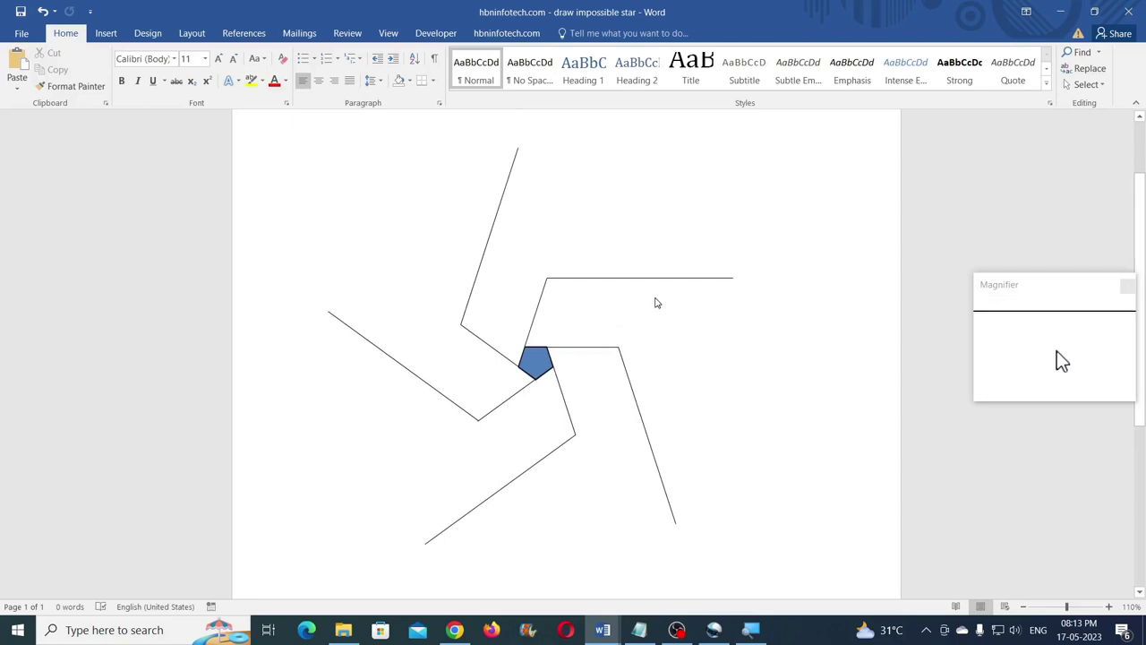
pyautogui.click(626, 376)
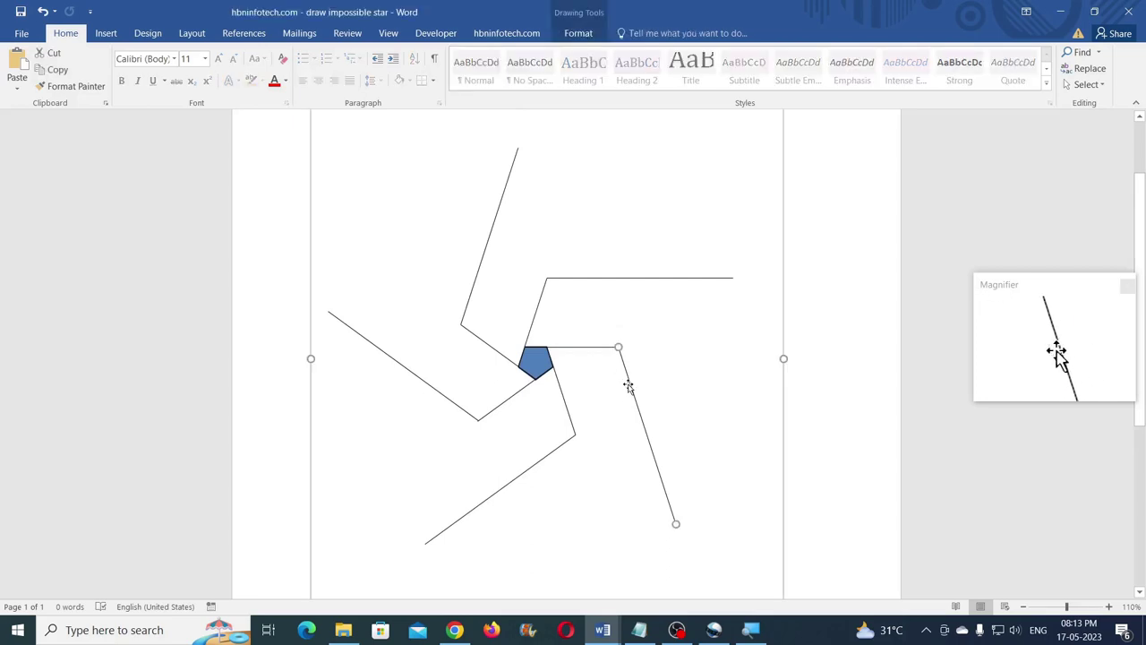
# Duplicate the right arm's slanted line and lengthen the copy downward
pyautogui.moveTo(631, 387); pyautogui.dragTo(557, 306)
pyautogui.scroll(-2, 596, 372)
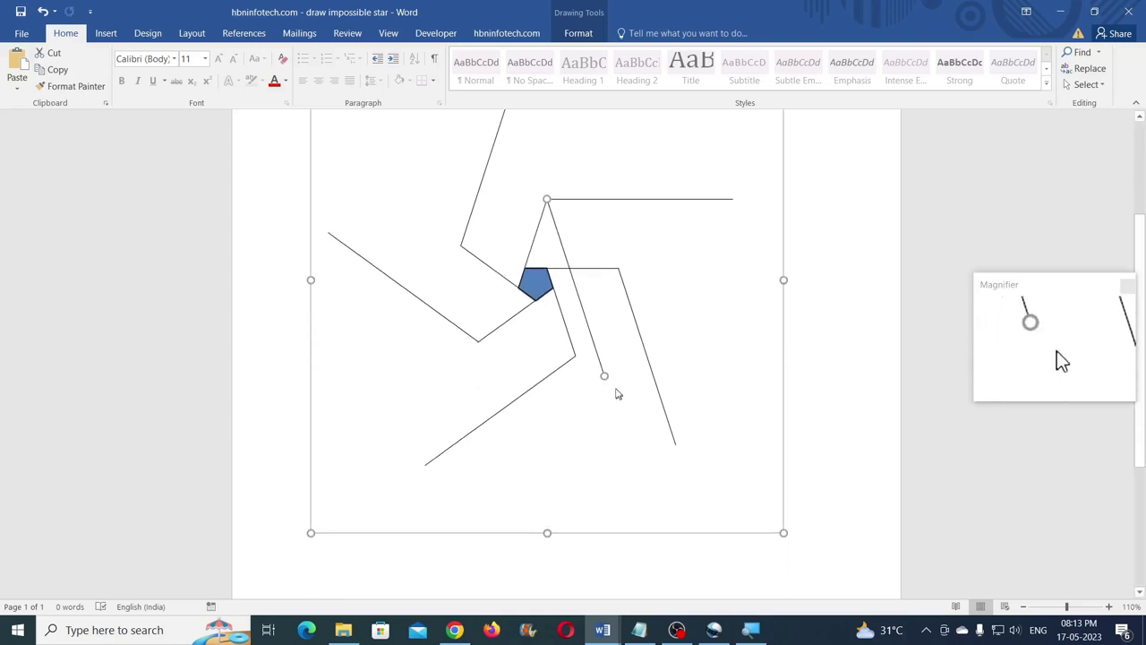
pyautogui.moveTo(605, 376); pyautogui.dragTo(607, 379)
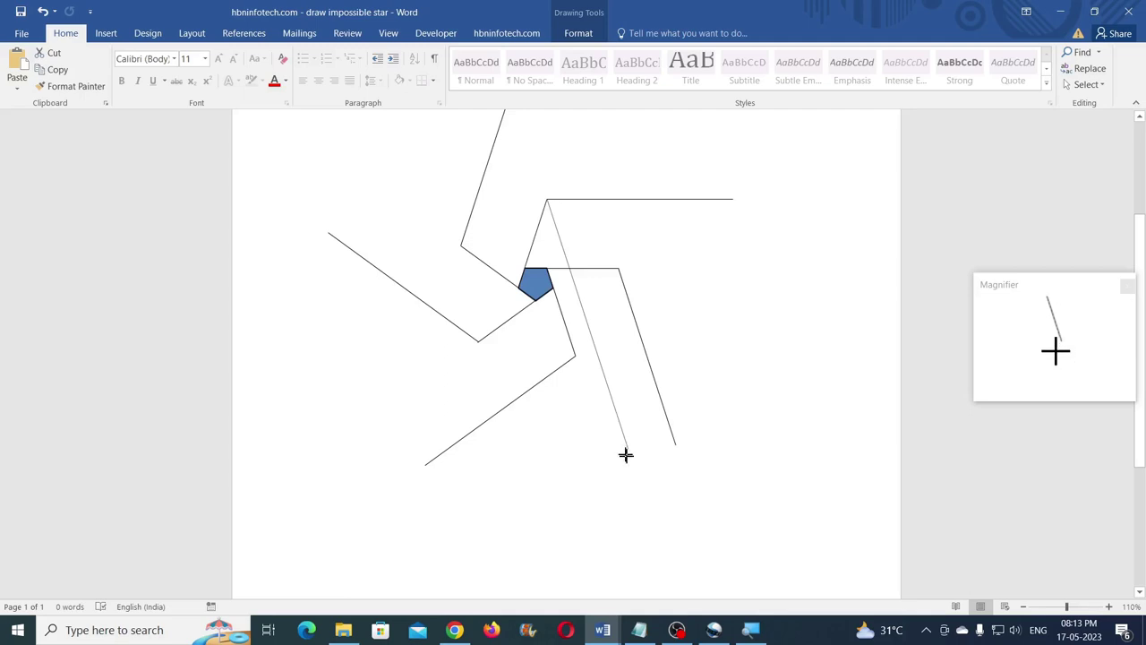
pyautogui.moveTo(640, 488); pyautogui.dragTo(641, 491)
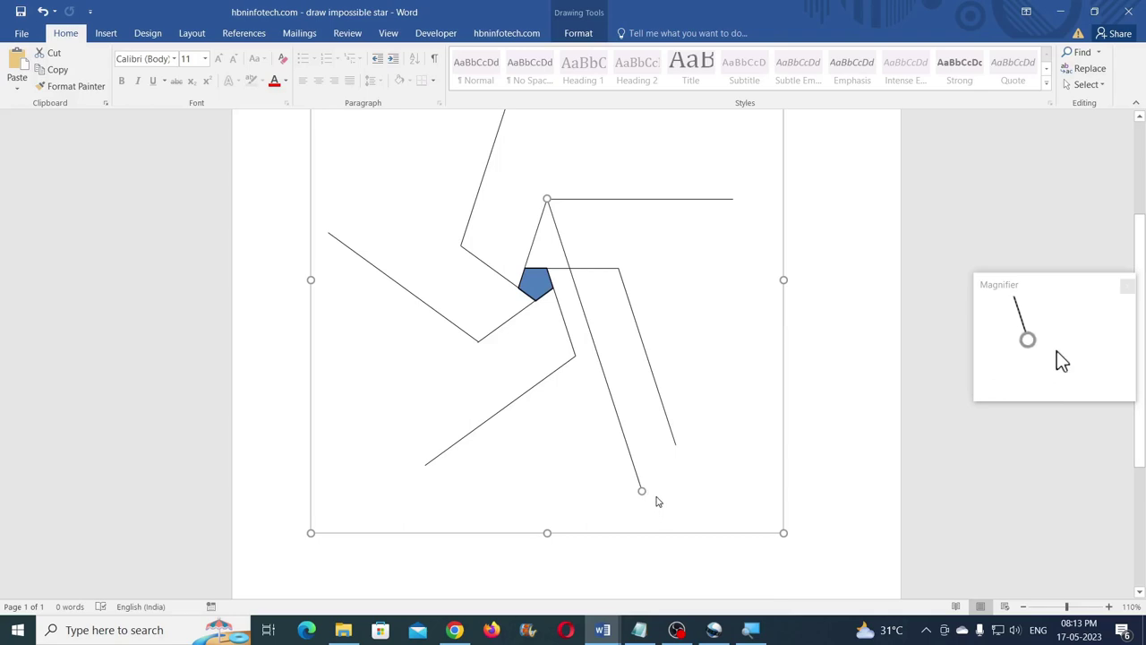
pyautogui.moveTo(642, 490); pyautogui.dragTo(650, 515)
# Enlarge the canvas downward and slightly lengthen the long diagonal line
pyautogui.scroll(-2, 681, 429)
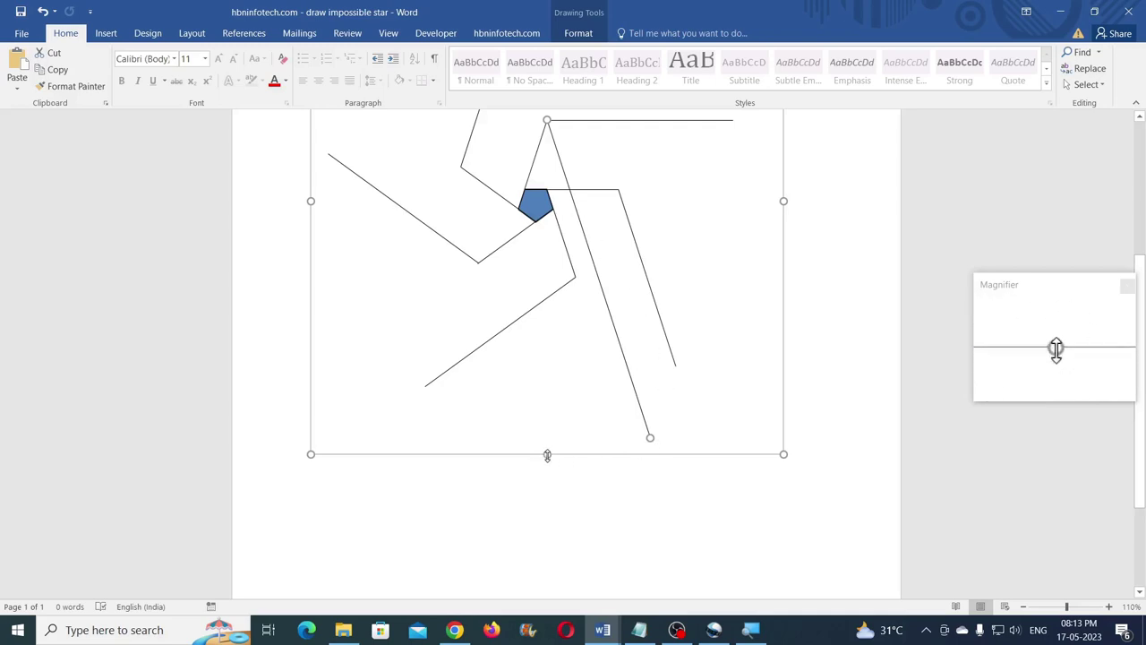
pyautogui.moveTo(547, 466); pyautogui.dragTo(547, 501)
pyautogui.click(643, 429)
pyautogui.moveTo(650, 438); pyautogui.dragTo(660, 467)
# Extend the left arm's outer line diagonally across the star
pyautogui.scroll(1, 672, 456)
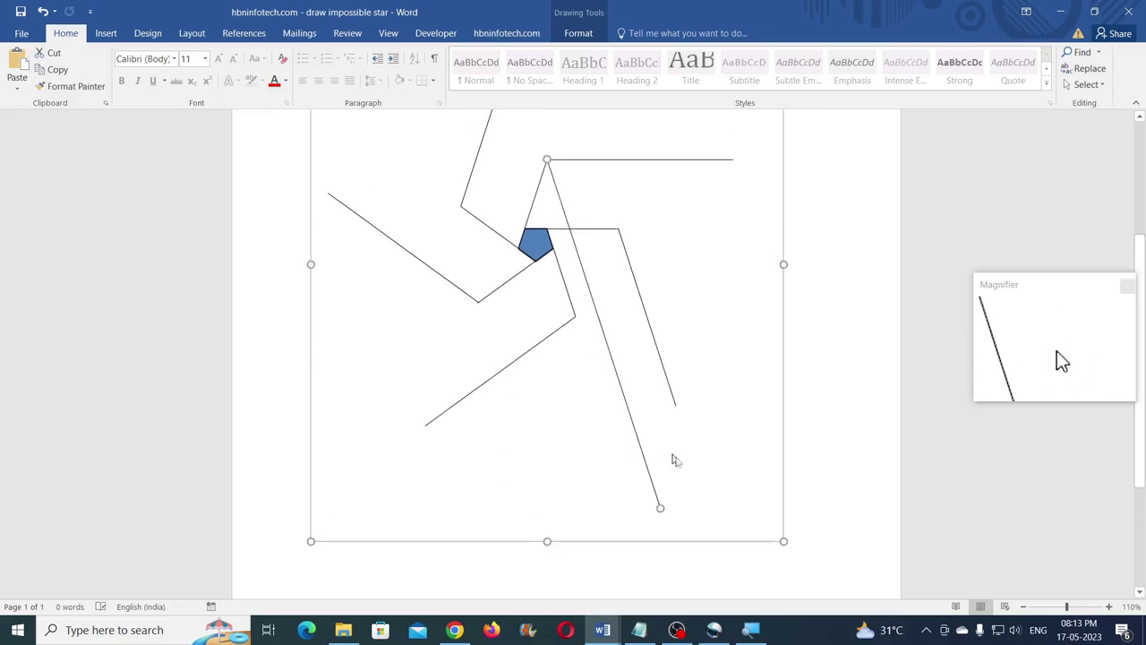
pyautogui.scroll(2, 785, 403)
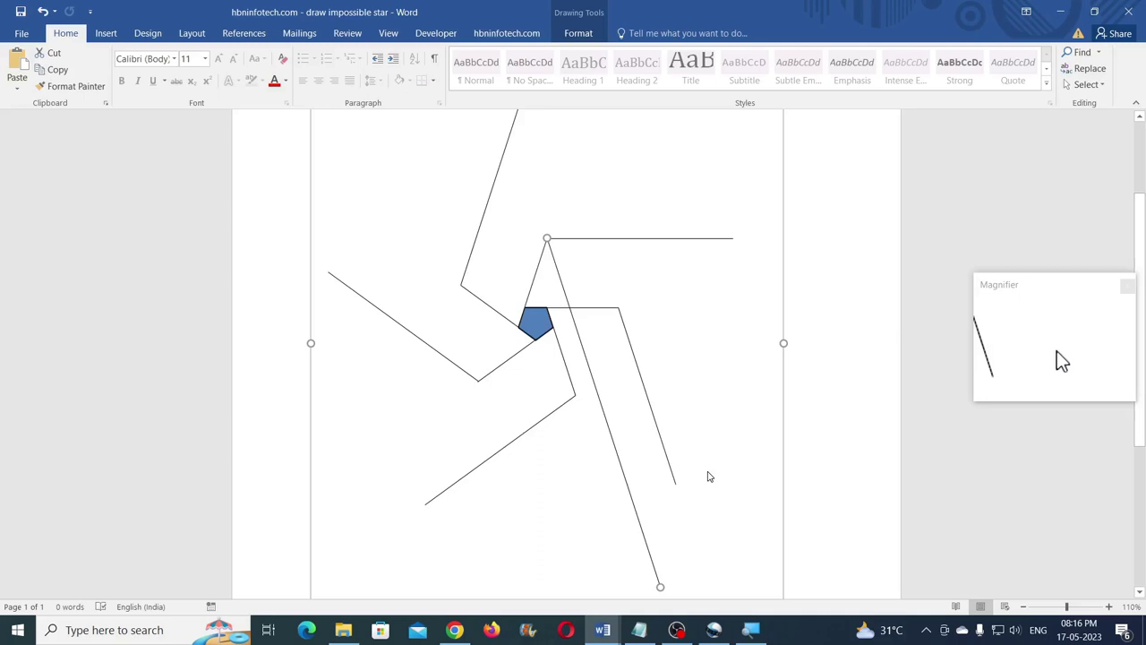
pyautogui.click(430, 349)
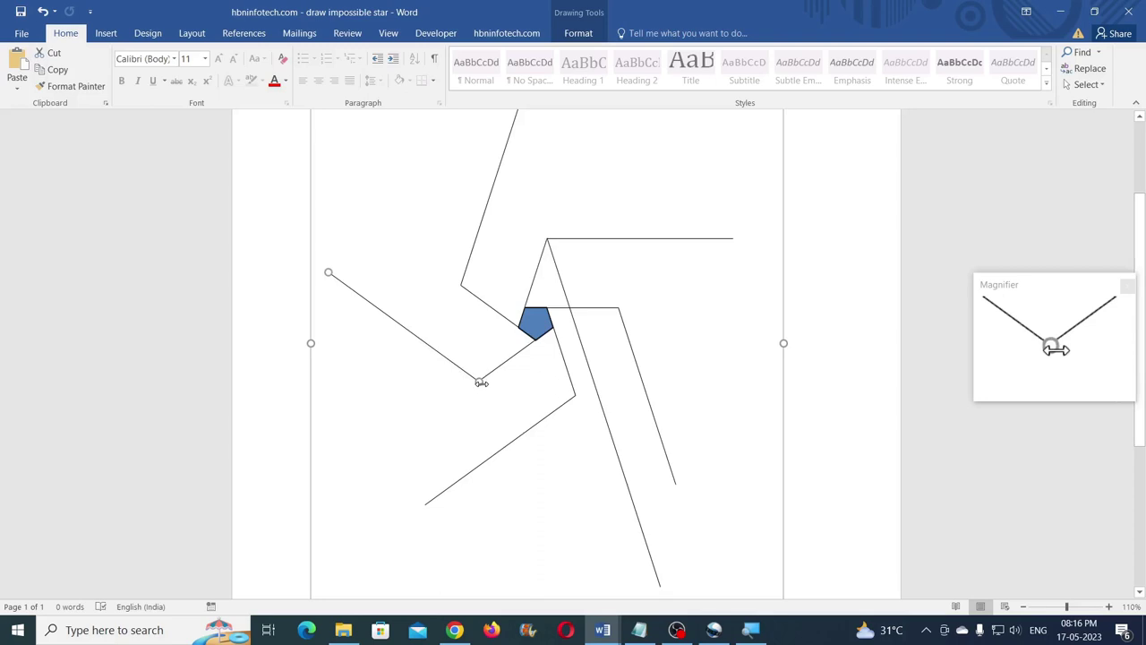
pyautogui.moveTo(481, 382); pyautogui.dragTo(707, 547)
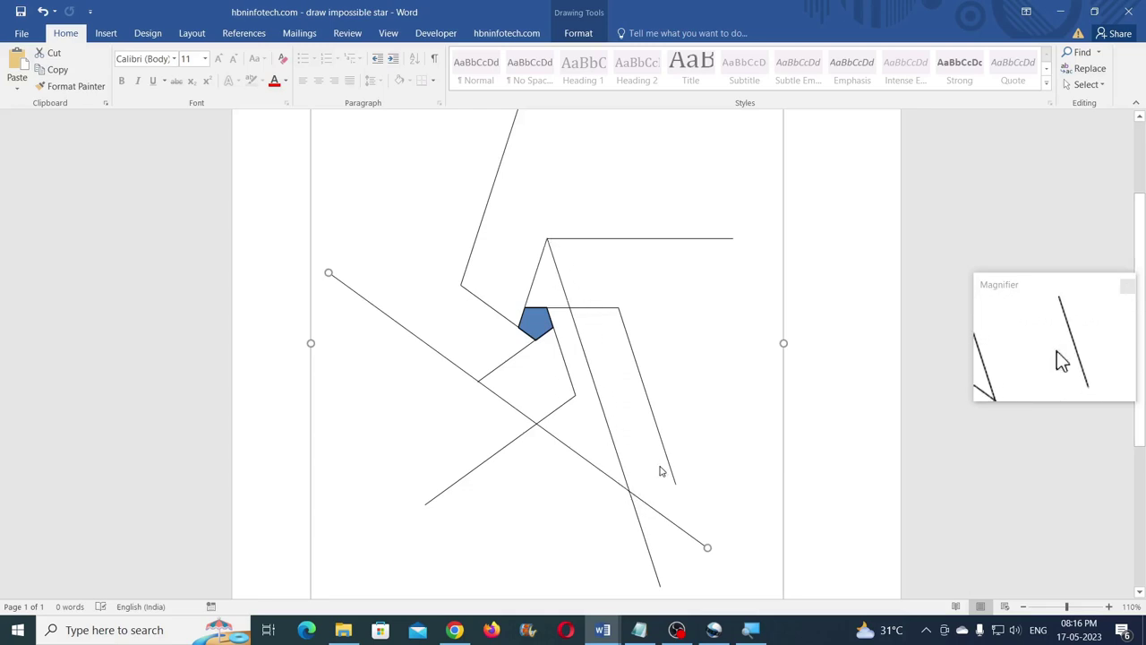
# Move the short line segment across the lower crossing of the two long lines
pyautogui.click(510, 357)
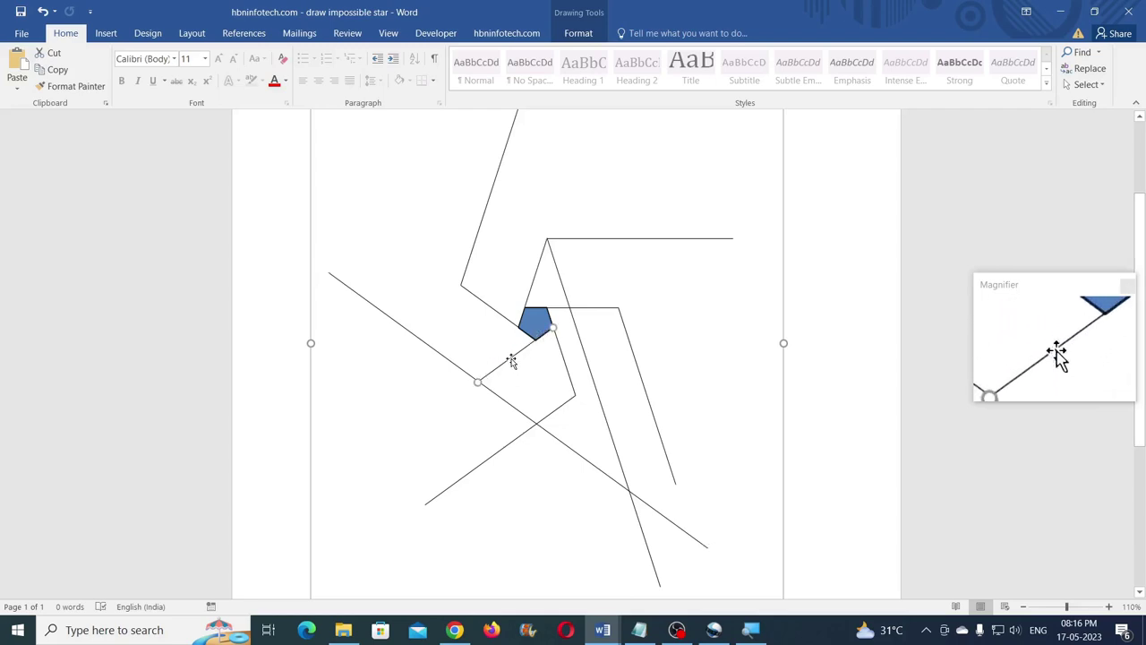
pyautogui.moveTo(513, 362)
pyautogui.mouseDown()
pyautogui.moveTo(657, 468)
pyautogui.moveTo(729, 481)
pyautogui.mouseUp()
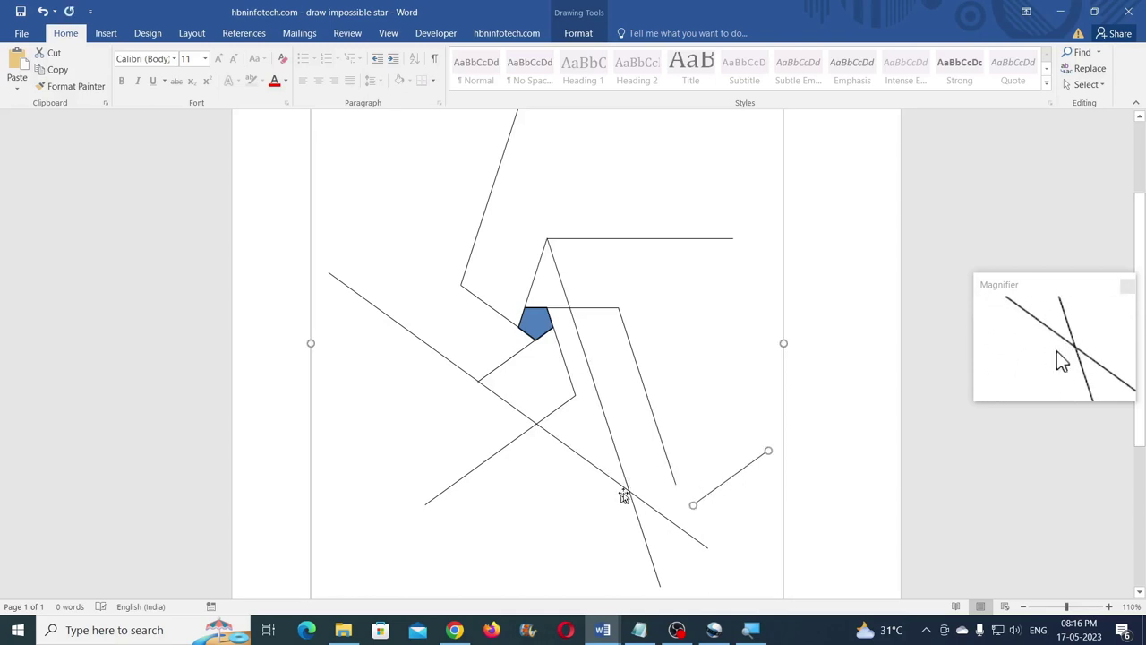
pyautogui.moveTo(726, 482); pyautogui.dragTo(635, 484)
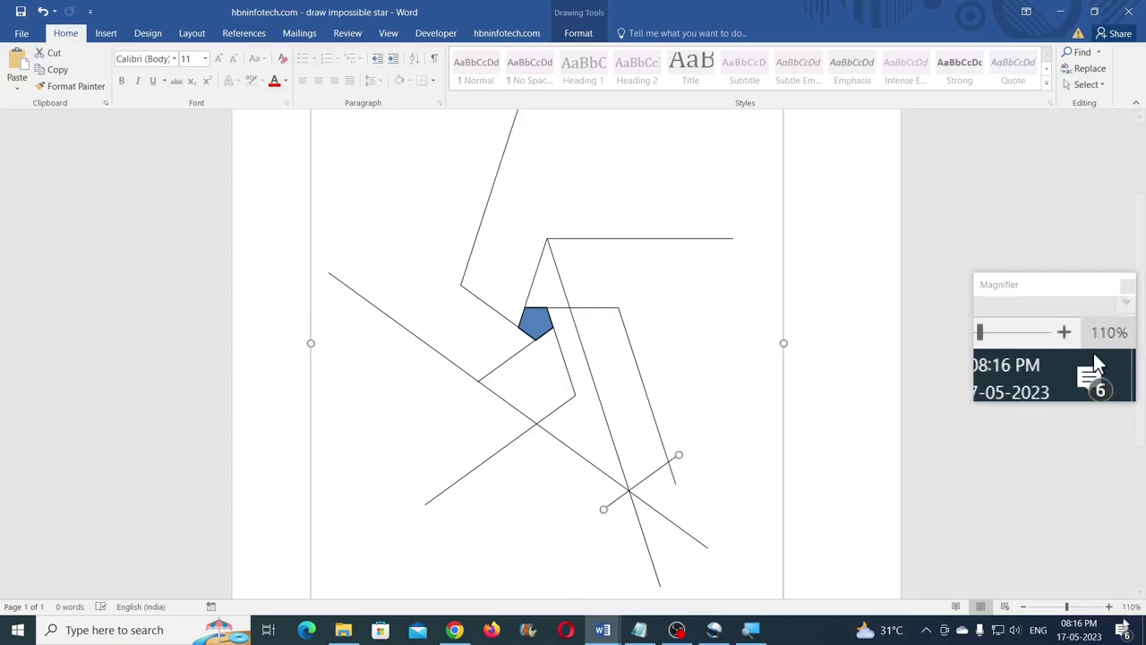
pyautogui.click(1109, 607)
pyautogui.scroll(-3, 706, 410)
pyautogui.click(706, 409)
pyautogui.scroll(-2, 707, 409)
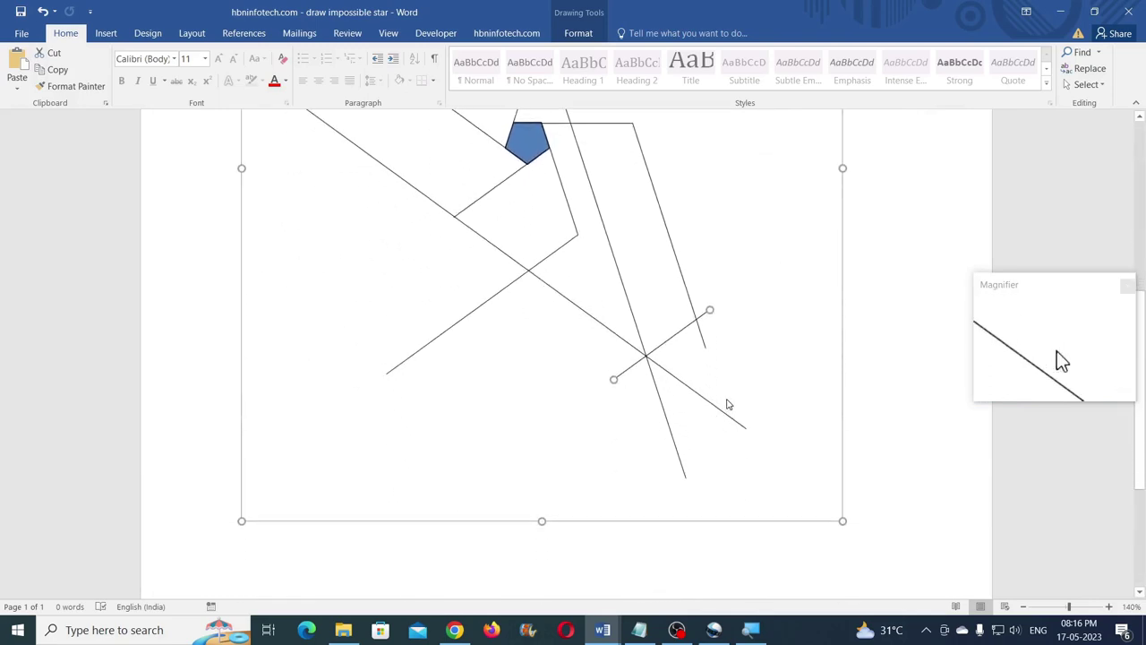
pyautogui.scroll(2, 727, 404)
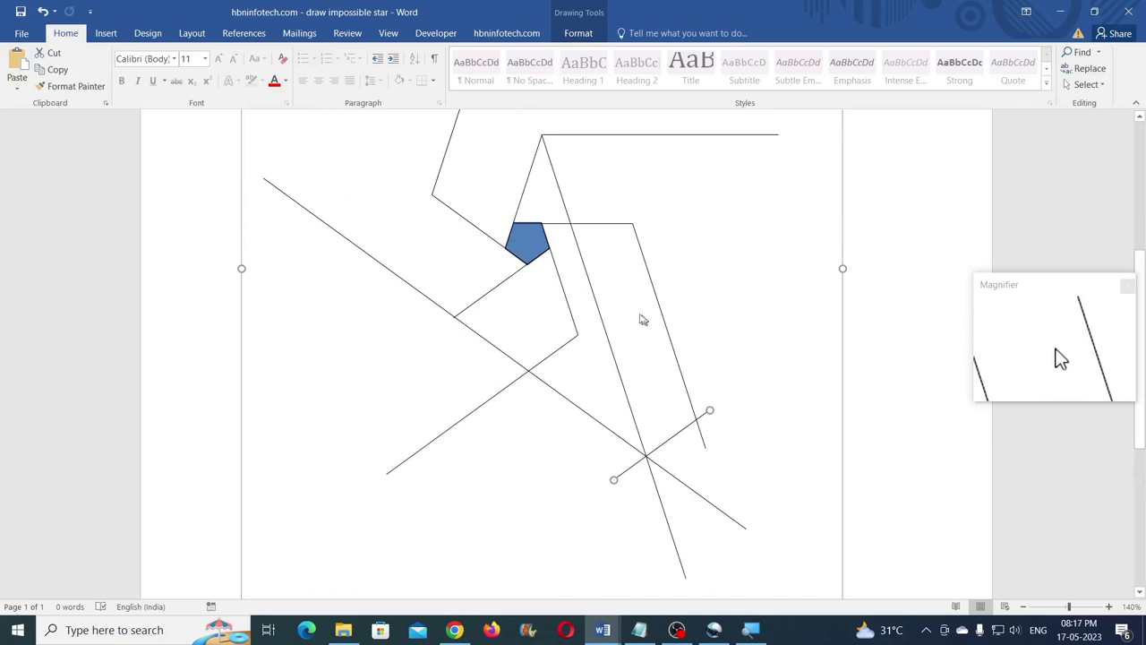
# Trace a closed freeform shape from the pentagon's top-right corner down to the lower crossing and back
pyautogui.click(106, 34)
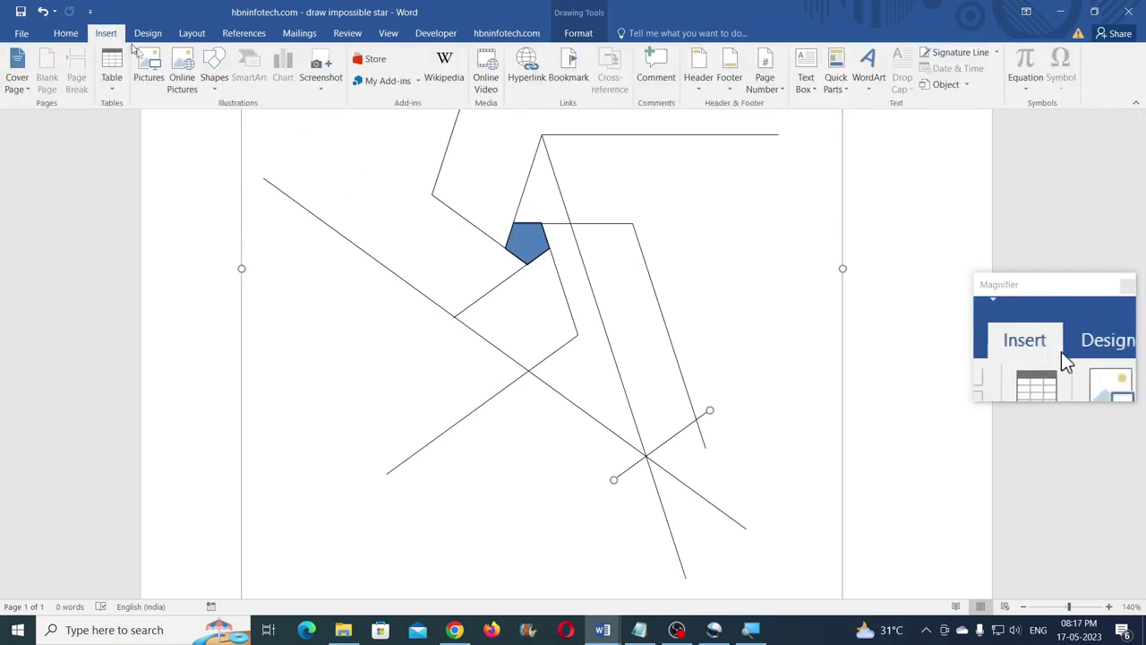
pyautogui.click(215, 85)
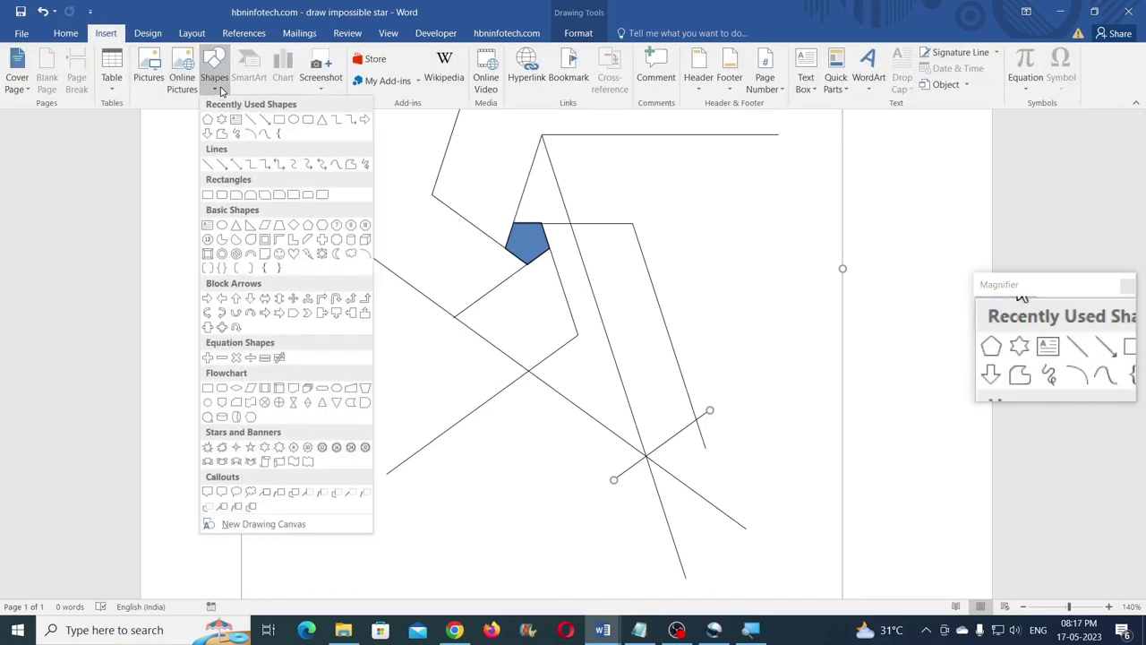
pyautogui.click(222, 135)
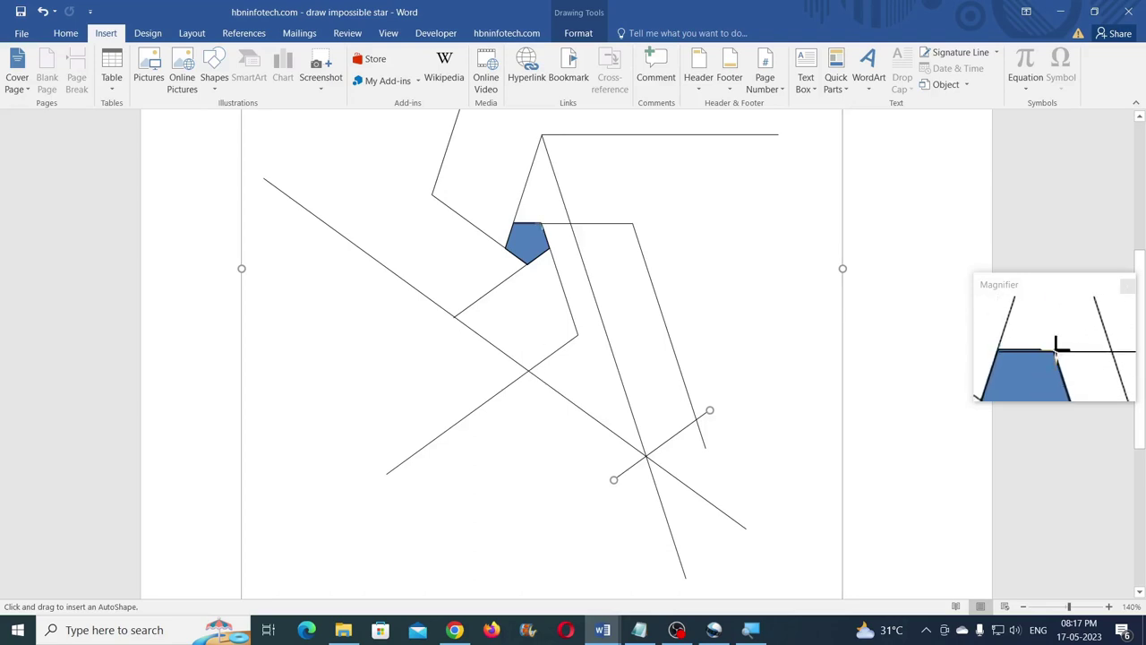
pyautogui.click(541, 223)
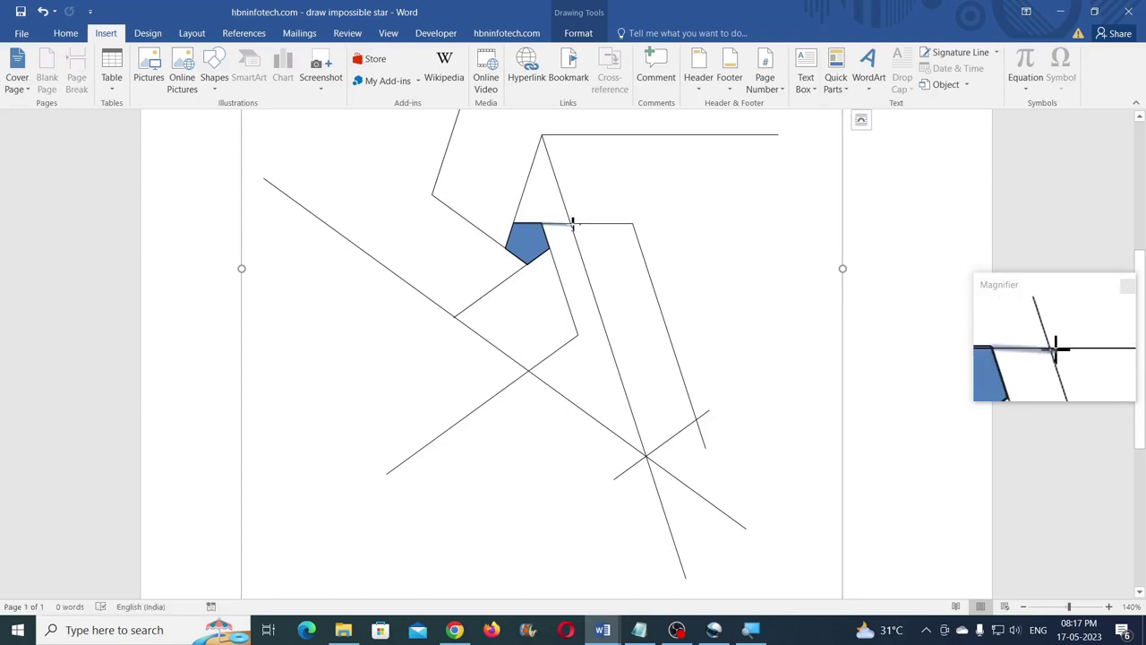
pyautogui.click(569, 223)
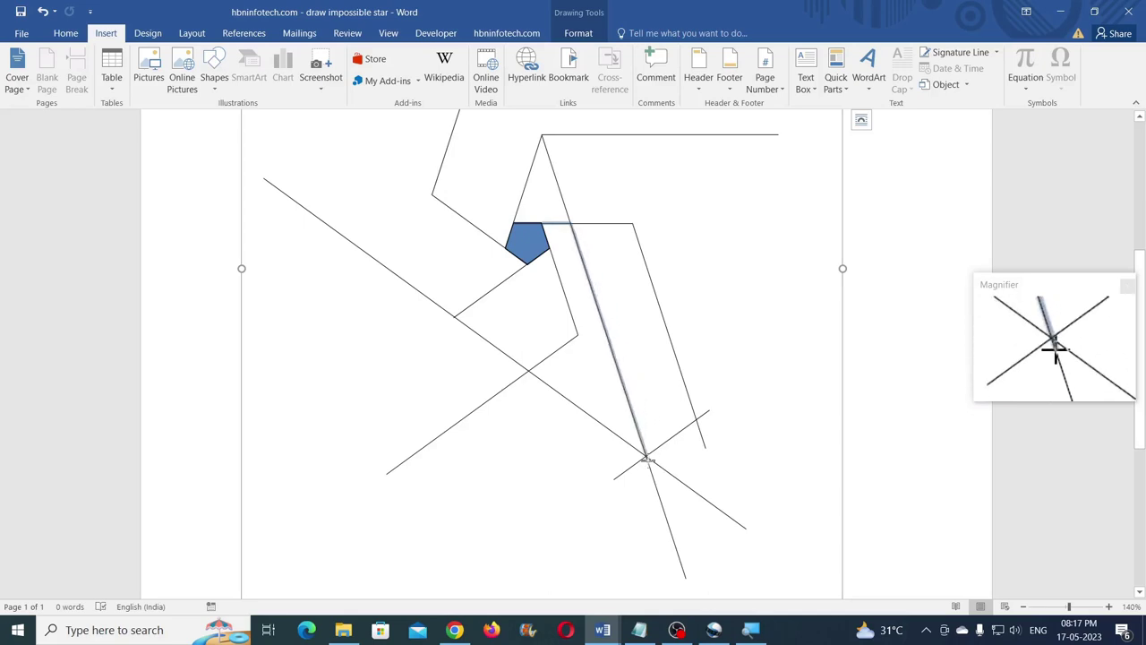
pyautogui.click(645, 455)
pyautogui.click(529, 370)
pyautogui.click(578, 335)
pyautogui.click(541, 224)
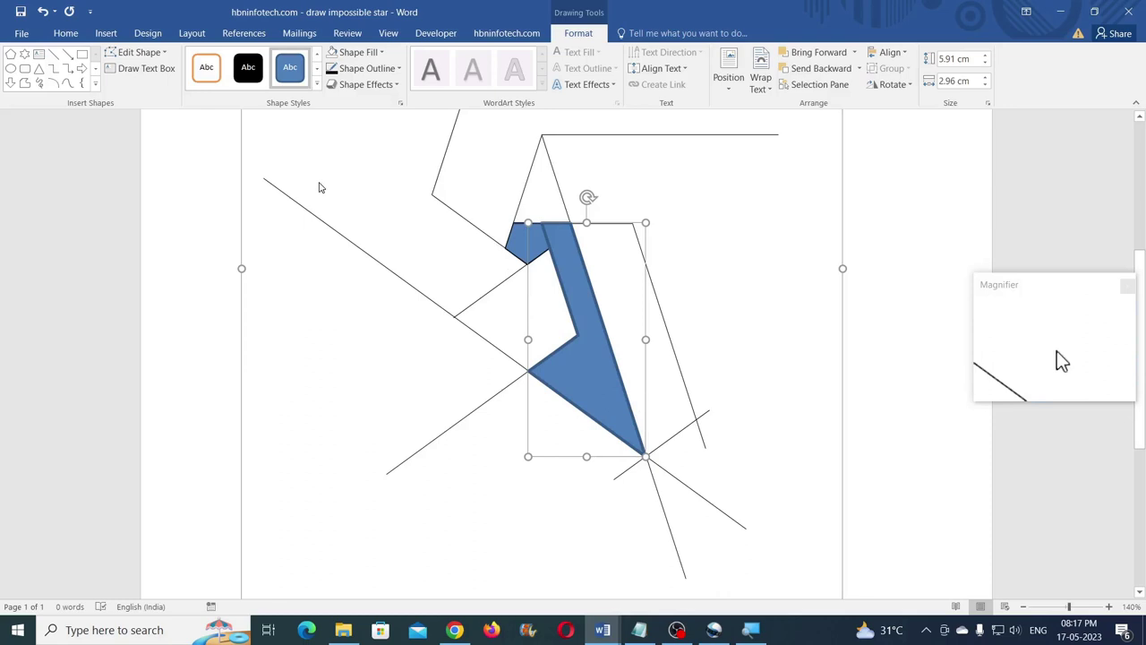
# Remove the traced arm's fill and give it a red ¼ pt outline
pyautogui.click(356, 53)
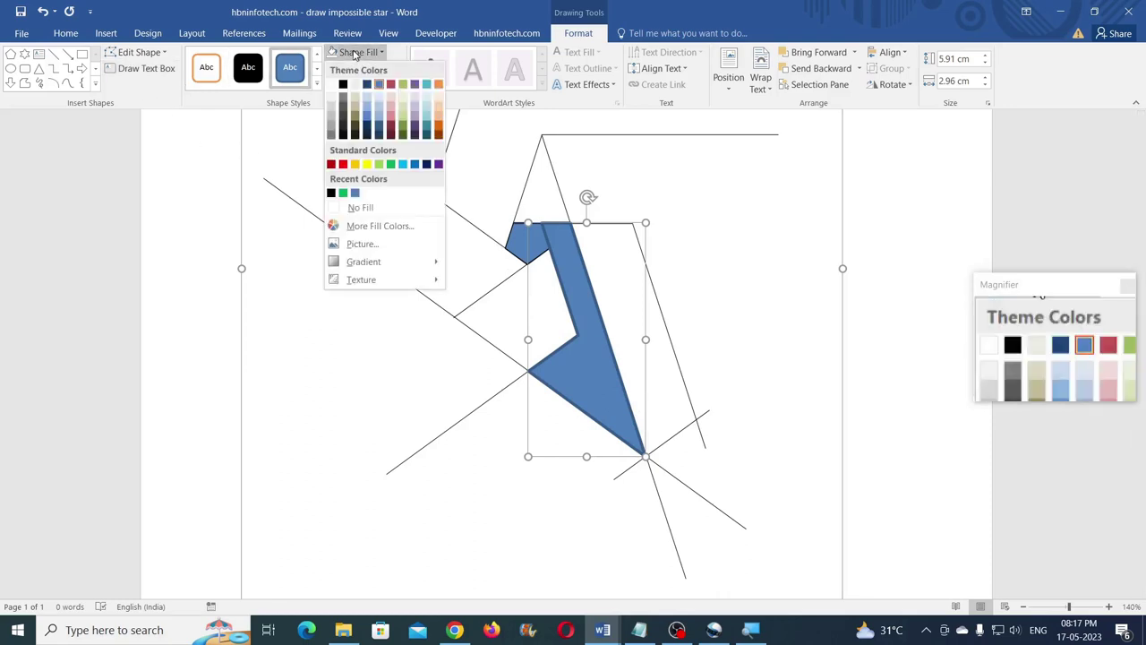
pyautogui.click(361, 207)
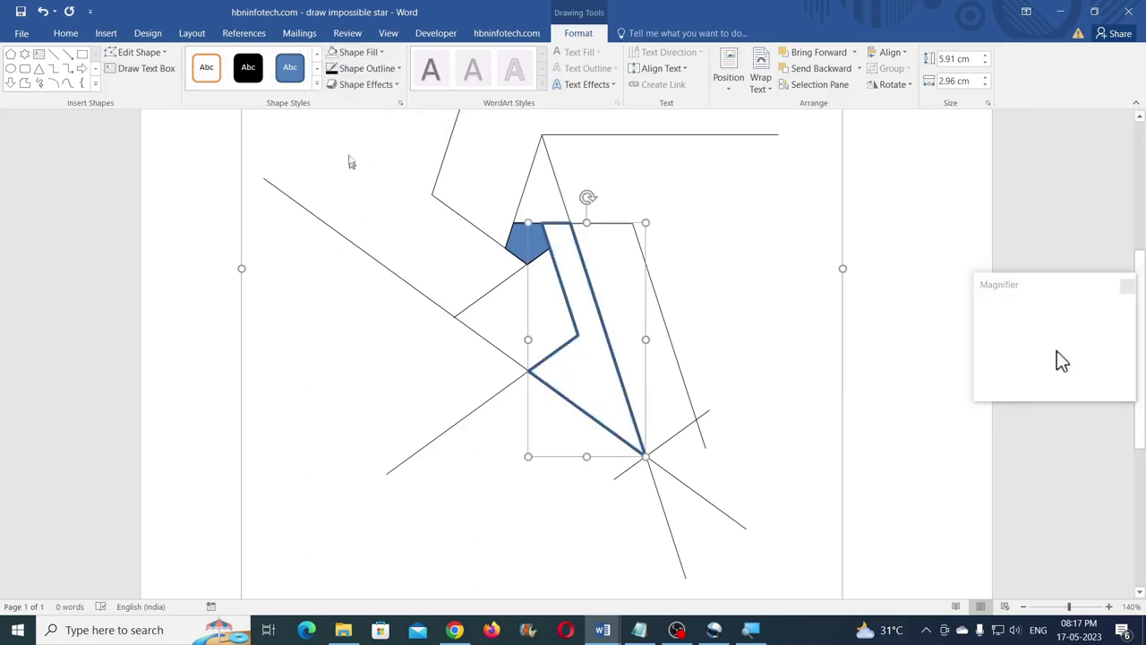
pyautogui.click(357, 71)
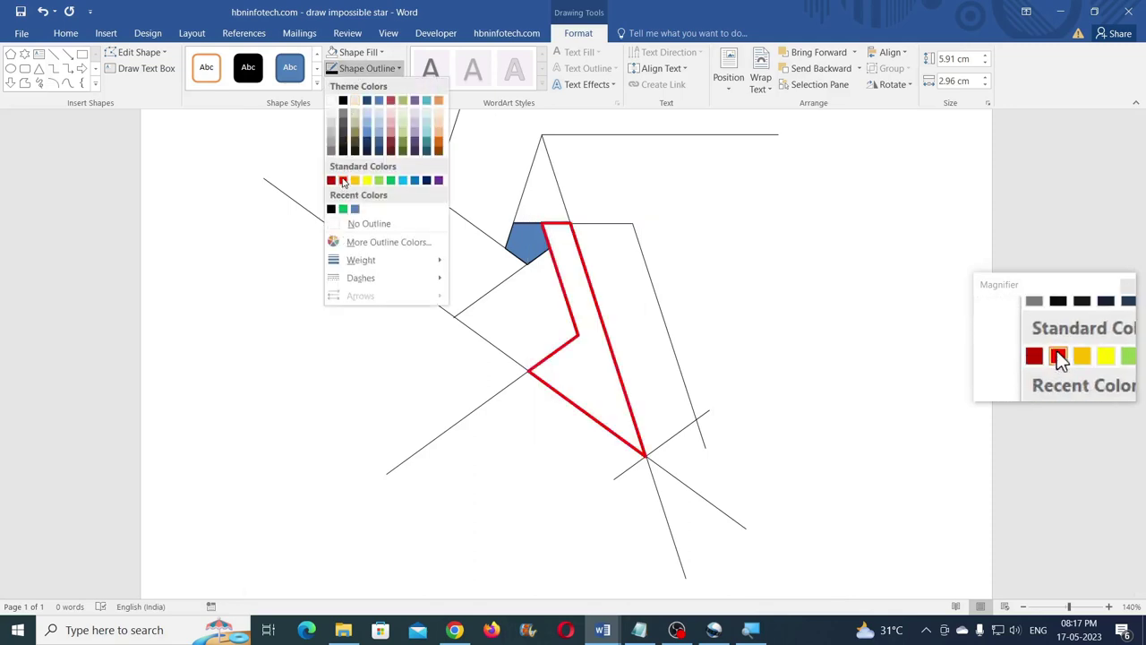
pyautogui.click(343, 181)
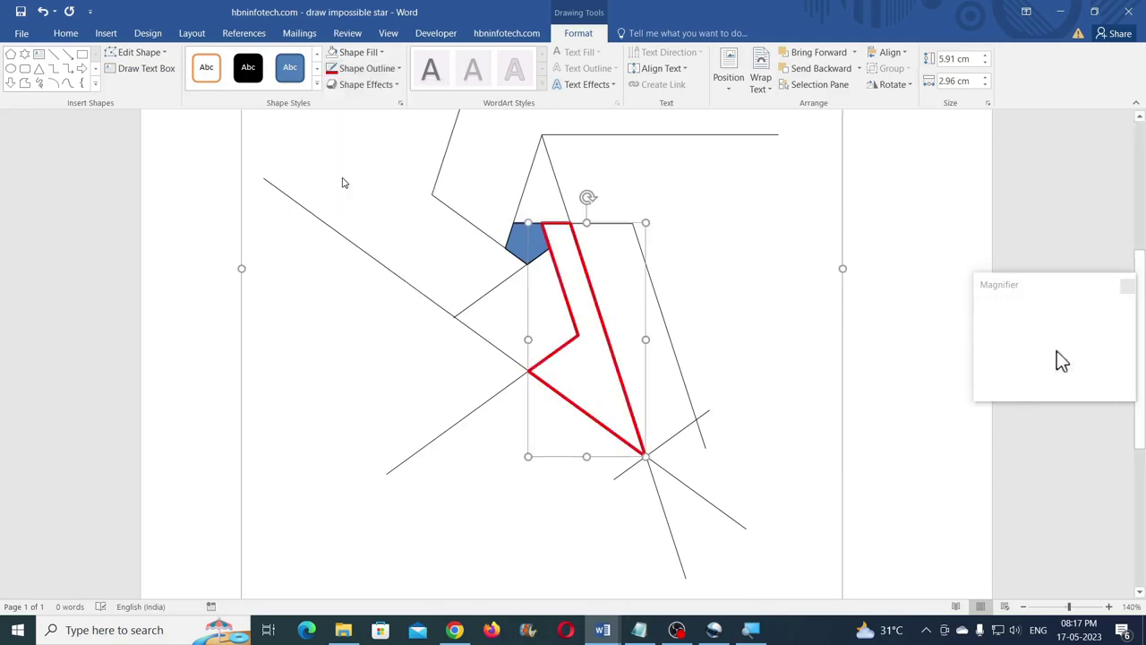
pyautogui.click(373, 72)
pyautogui.moveTo(445, 265)
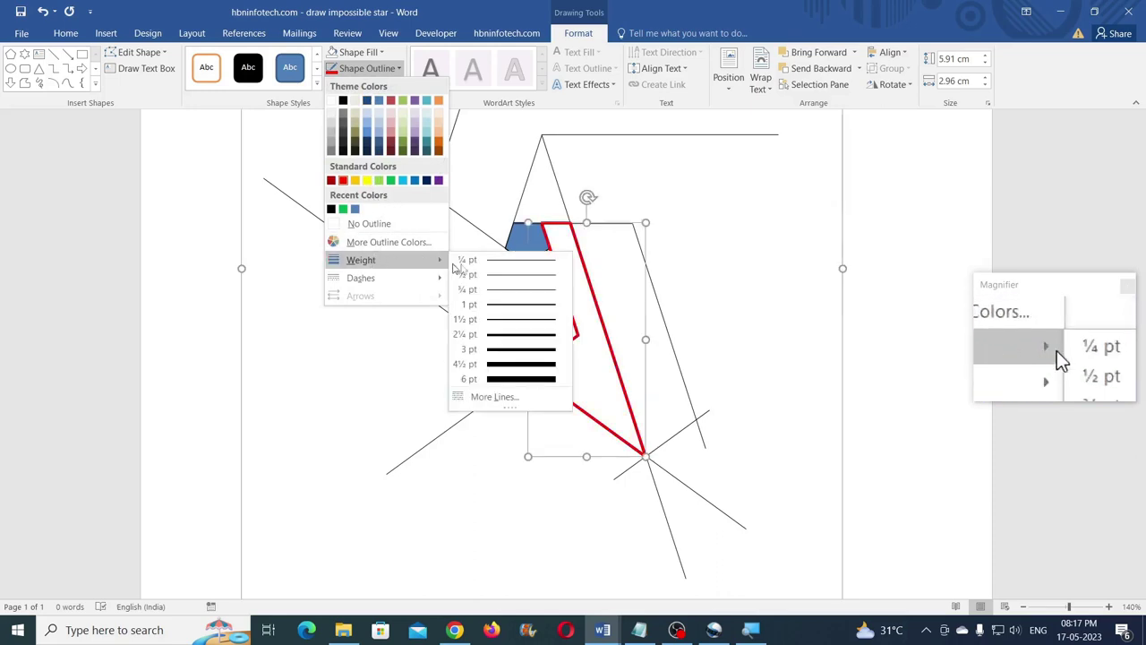
pyautogui.click(507, 261)
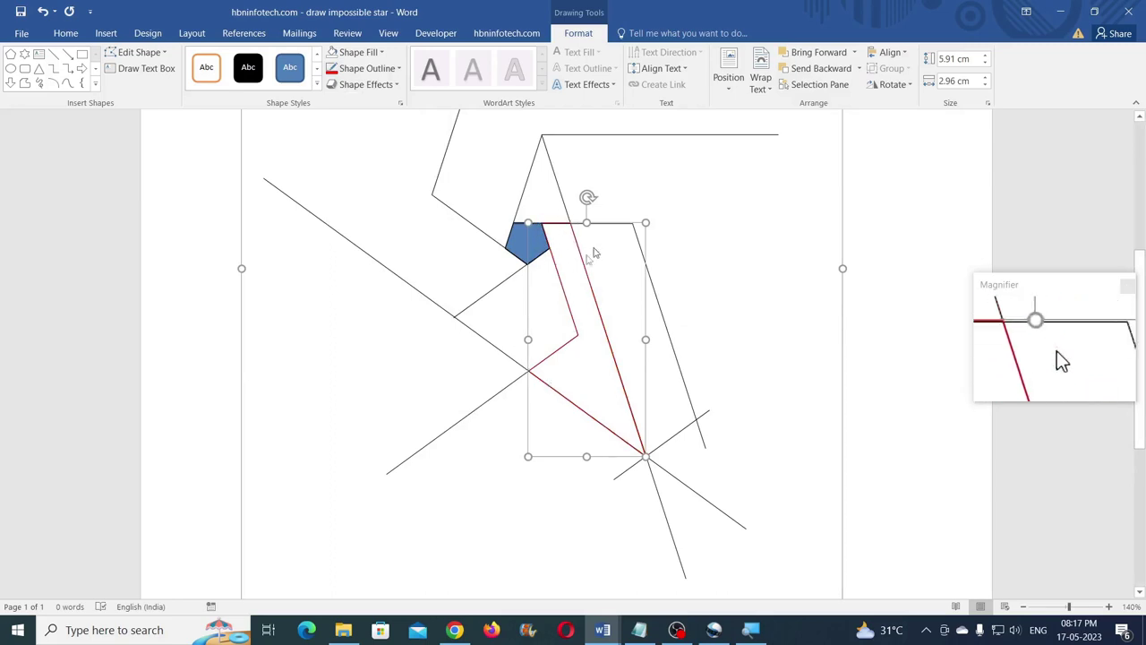
# Try adjusting the red arm's top vertices with Edit Points, then undo the change
pyautogui.click(146, 57)
pyautogui.click(146, 92)
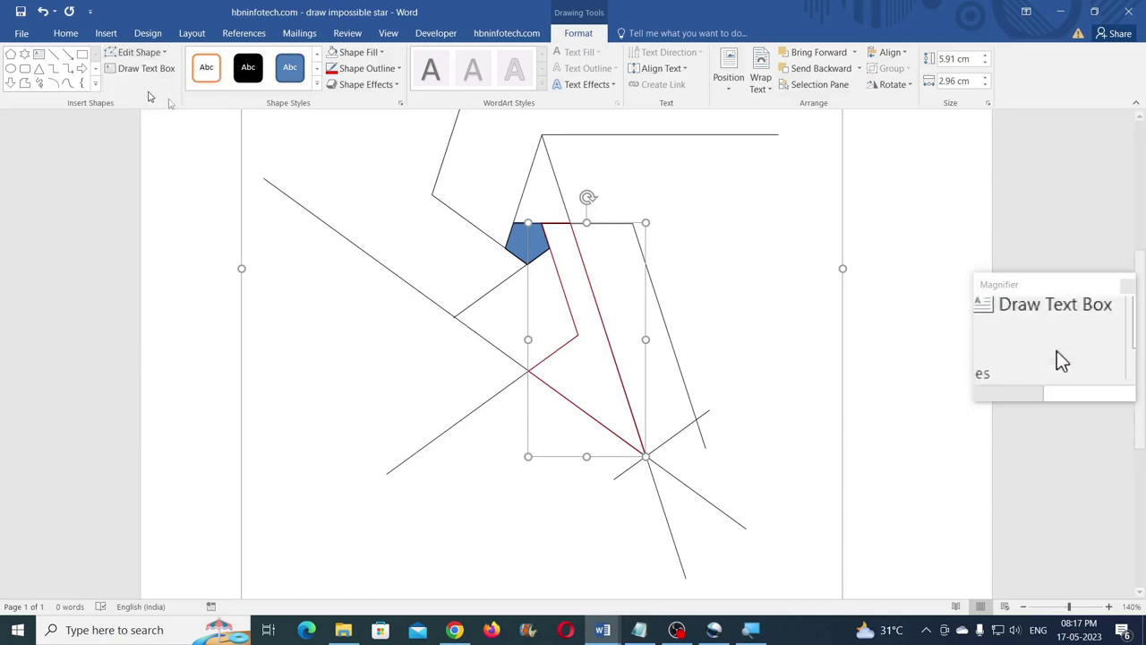
pyautogui.moveTo(541, 223); pyautogui.dragTo(541, 222)
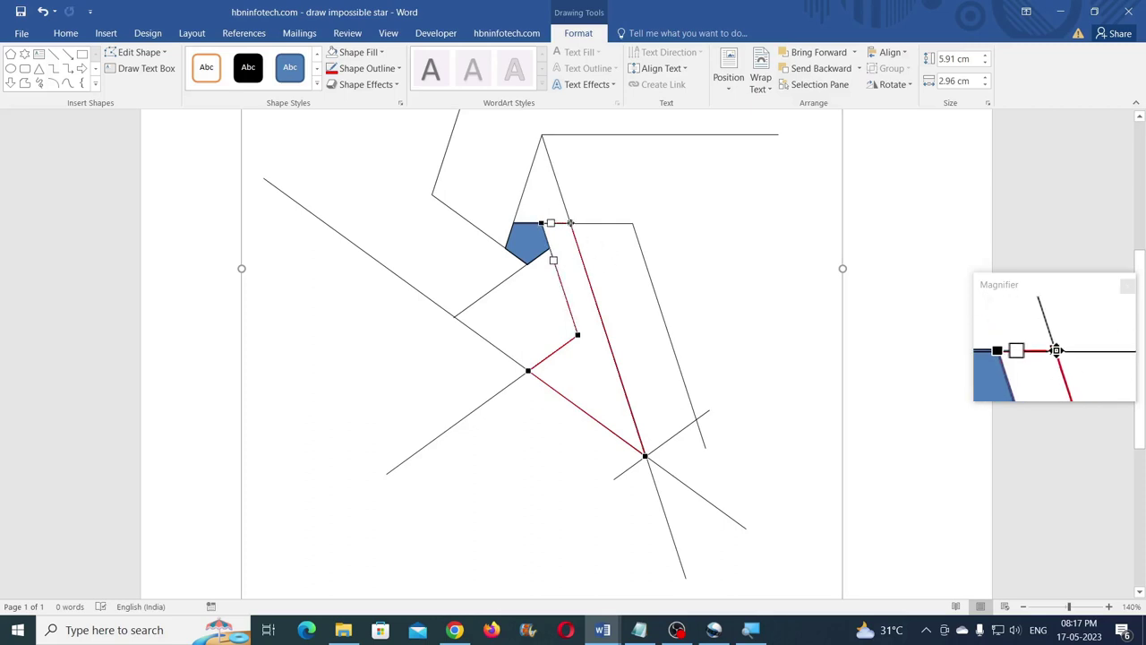
pyautogui.moveTo(570, 223); pyautogui.dragTo(571, 223)
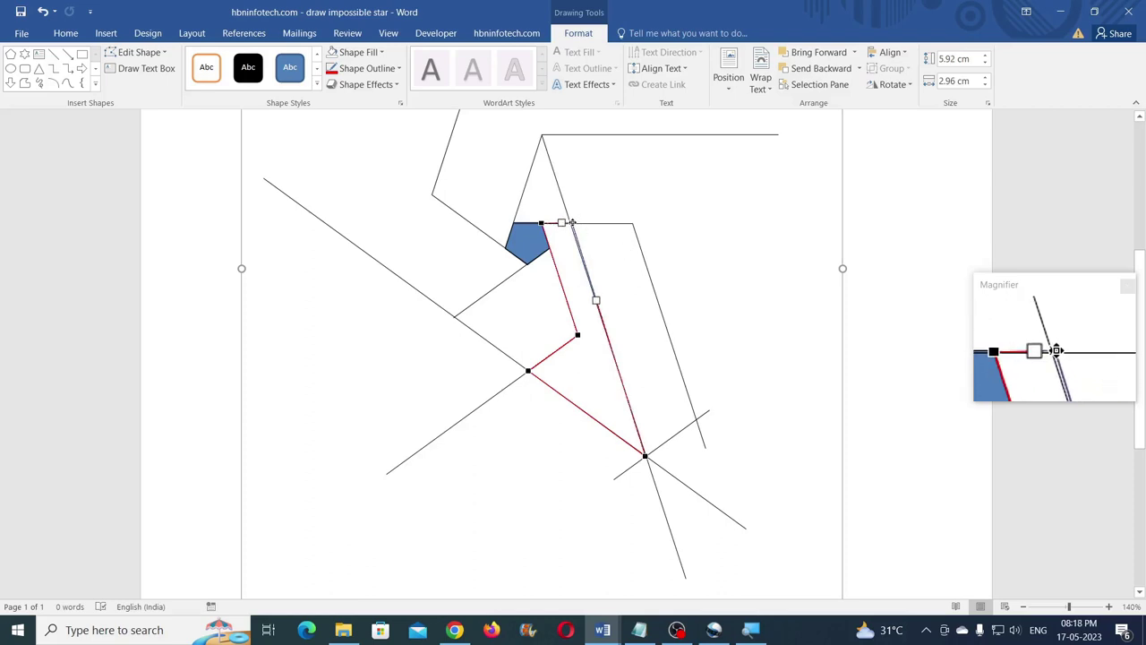
pyautogui.hotkey('ctrl', 'z')
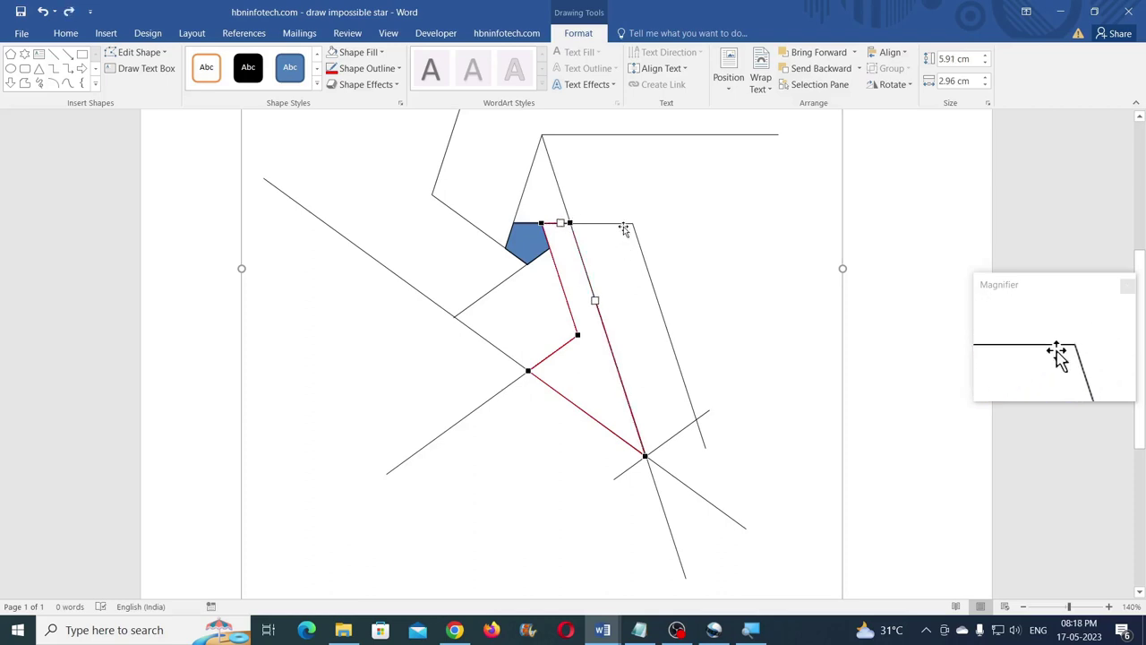
pyautogui.press('Escape')
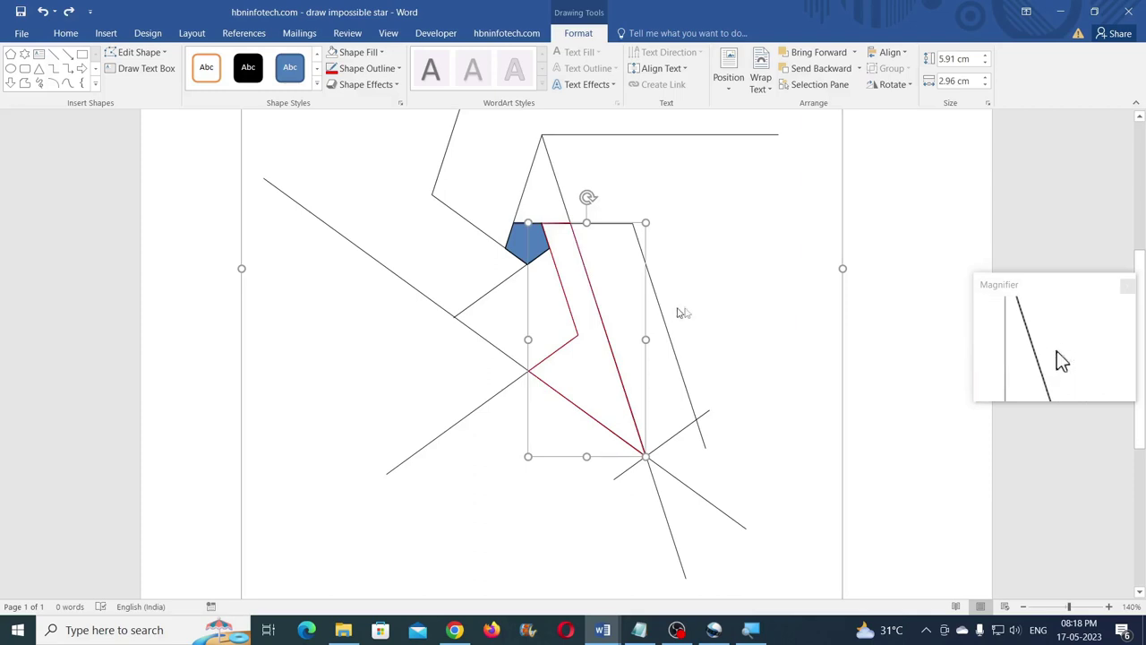
pyautogui.click(723, 307)
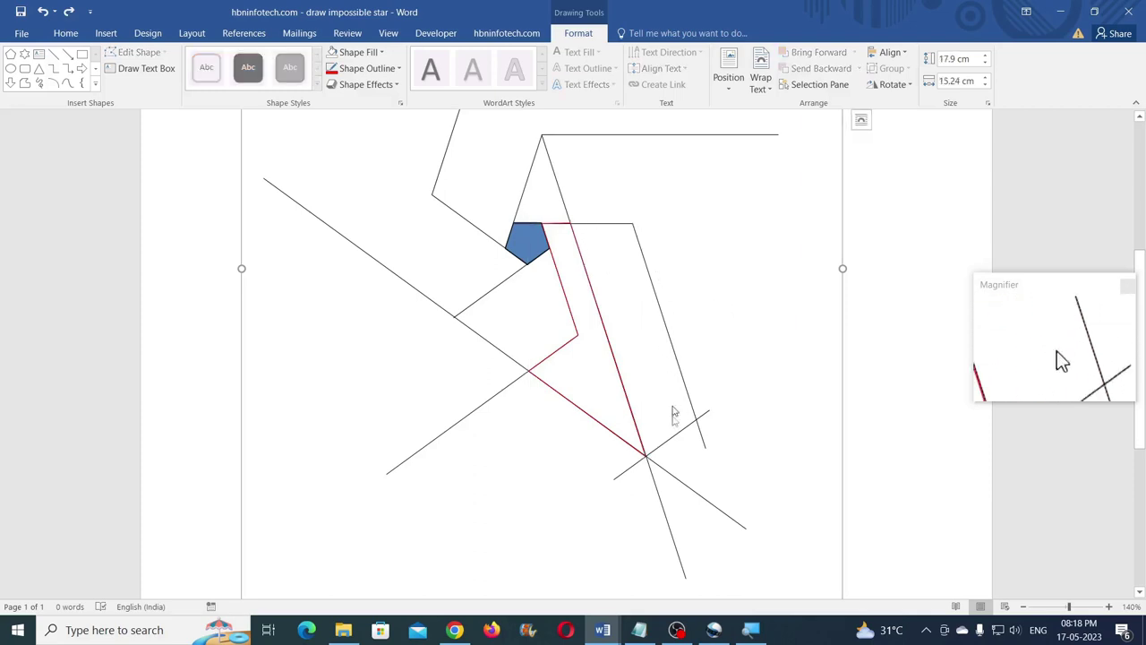
# Trace a first freeform outline along the next arm, then delete the botched shape
pyautogui.click(25, 84)
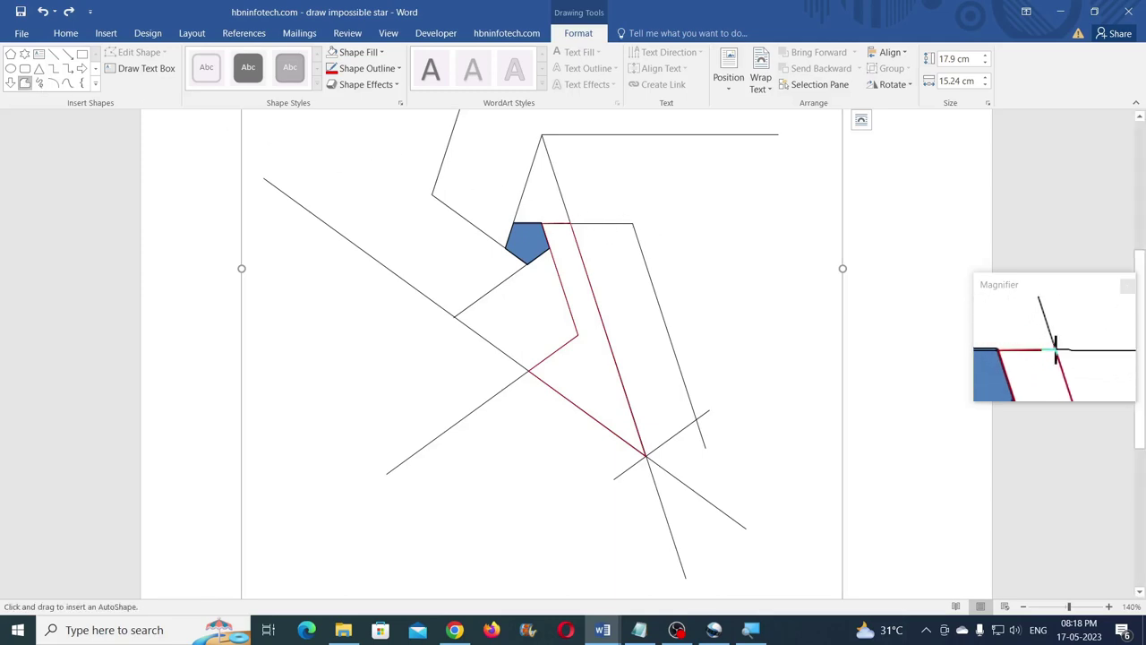
pyautogui.click(569, 223)
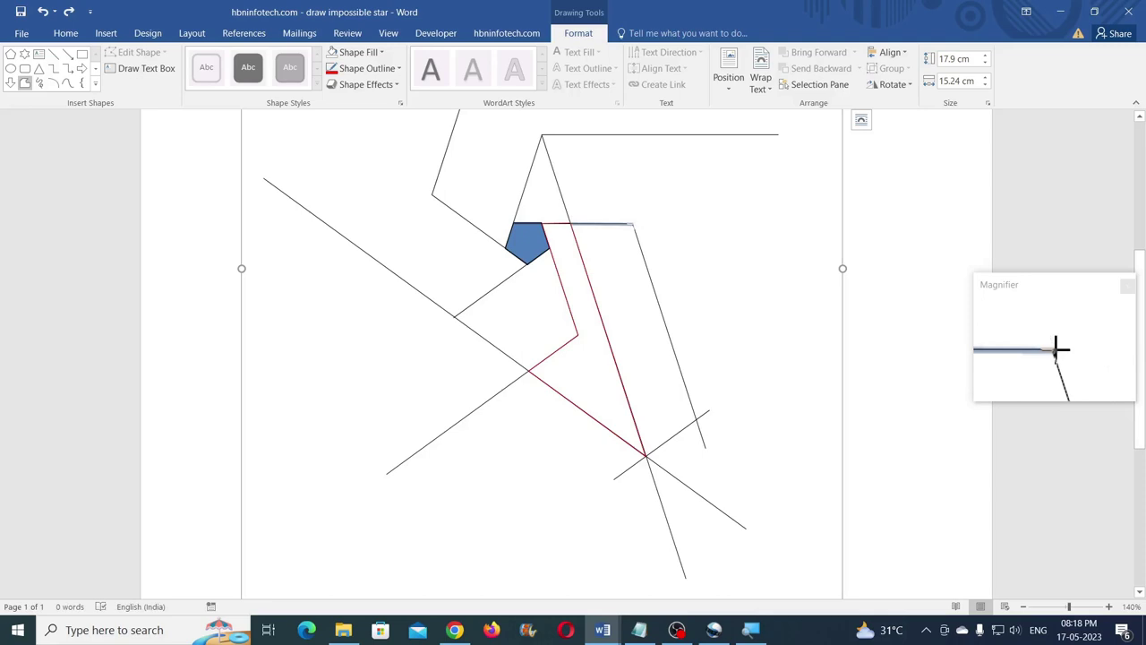
pyautogui.click(634, 224)
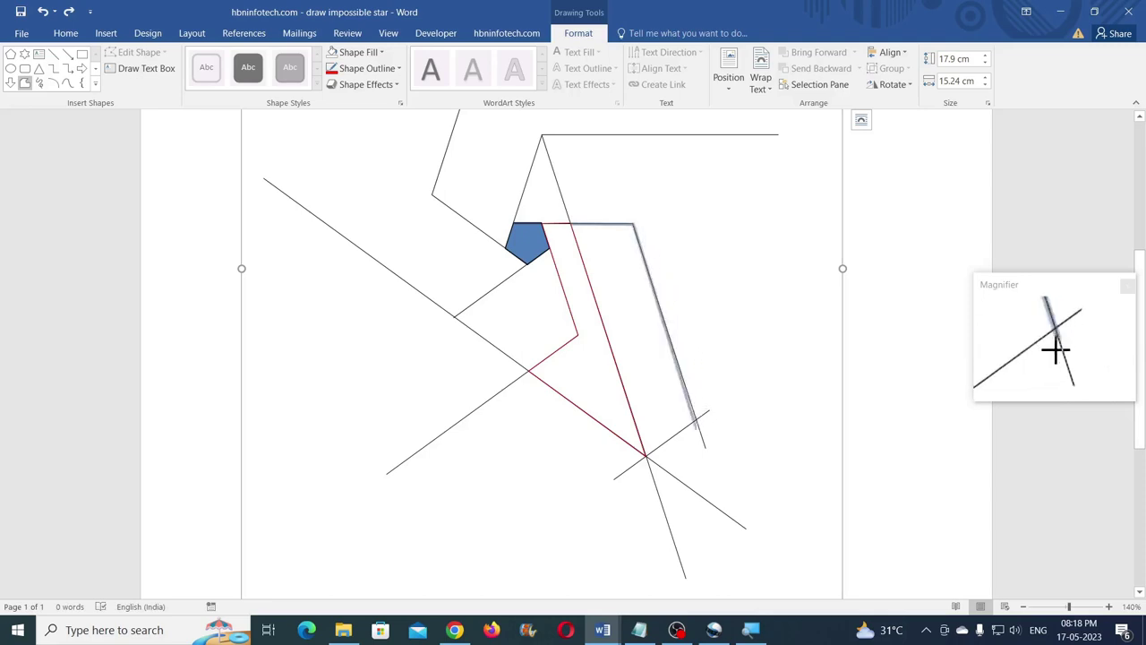
pyautogui.moveTo(704, 332)
pyautogui.mouseDown()
pyautogui.moveTo(767, 332)
pyautogui.moveTo(775, 363)
pyautogui.moveTo(787, 358)
pyautogui.mouseUp()
pyautogui.click(702, 348)
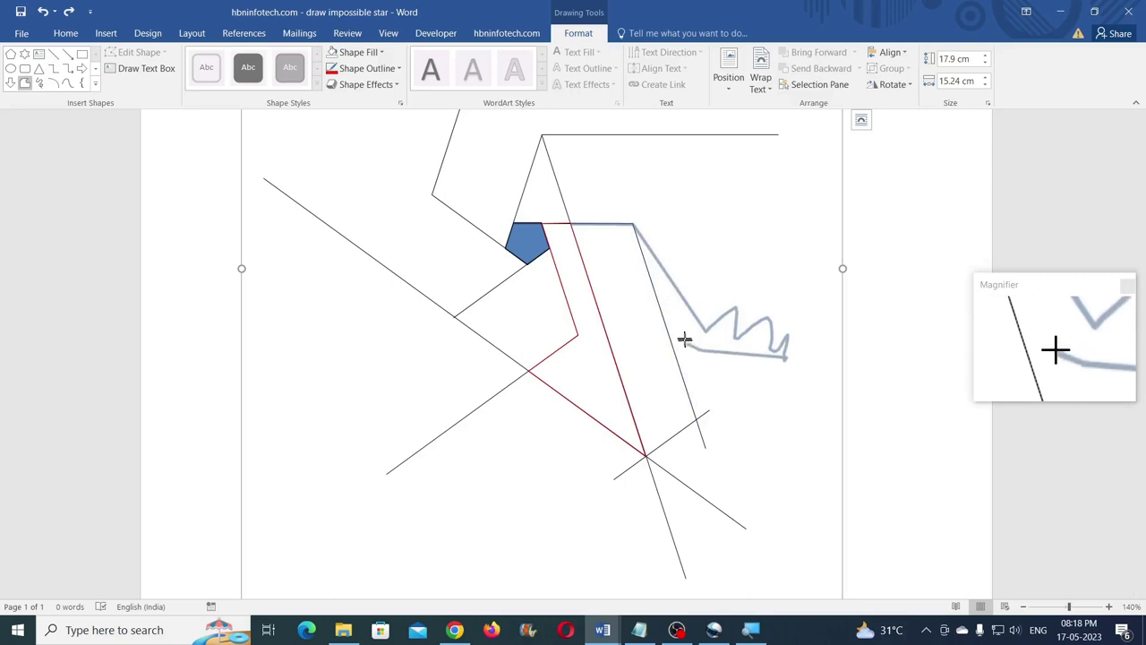
pyautogui.click(573, 224)
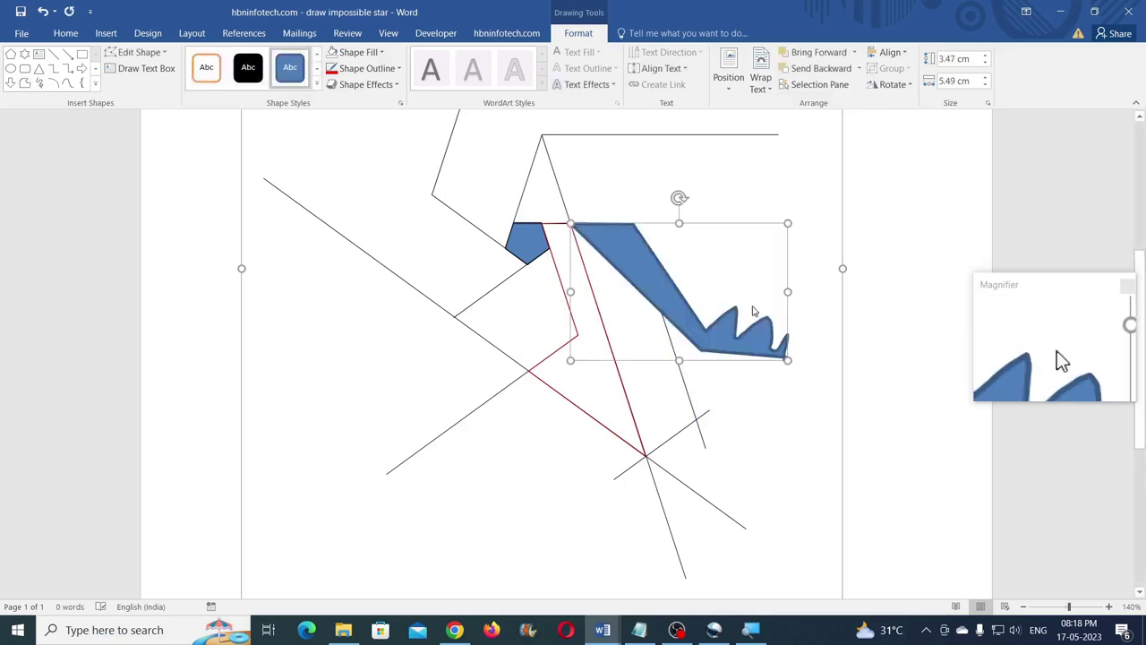
pyautogui.press('Delete')
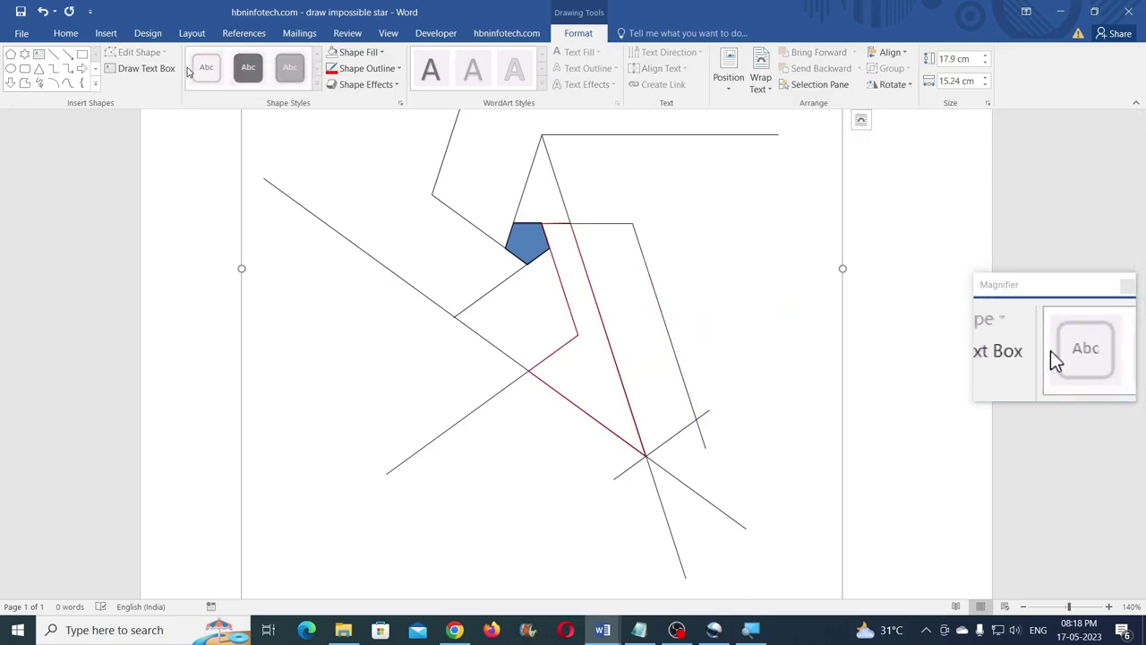
# Redraw the freeform from the red/black corner to the red-black junction and close it
pyautogui.click(25, 82)
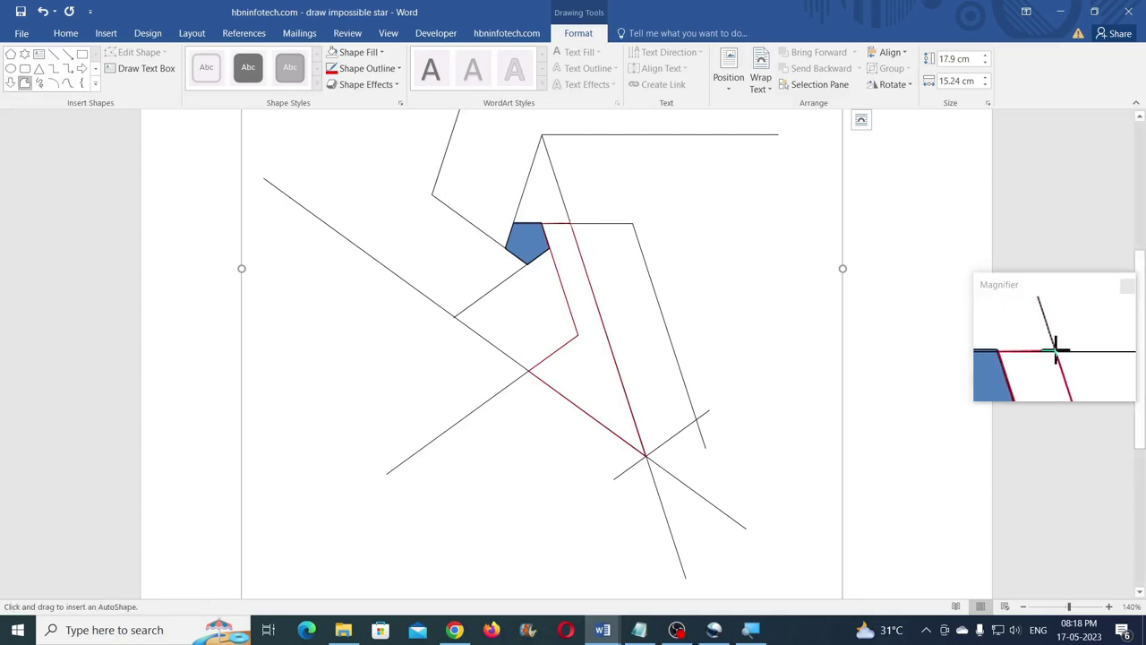
pyautogui.click(570, 224)
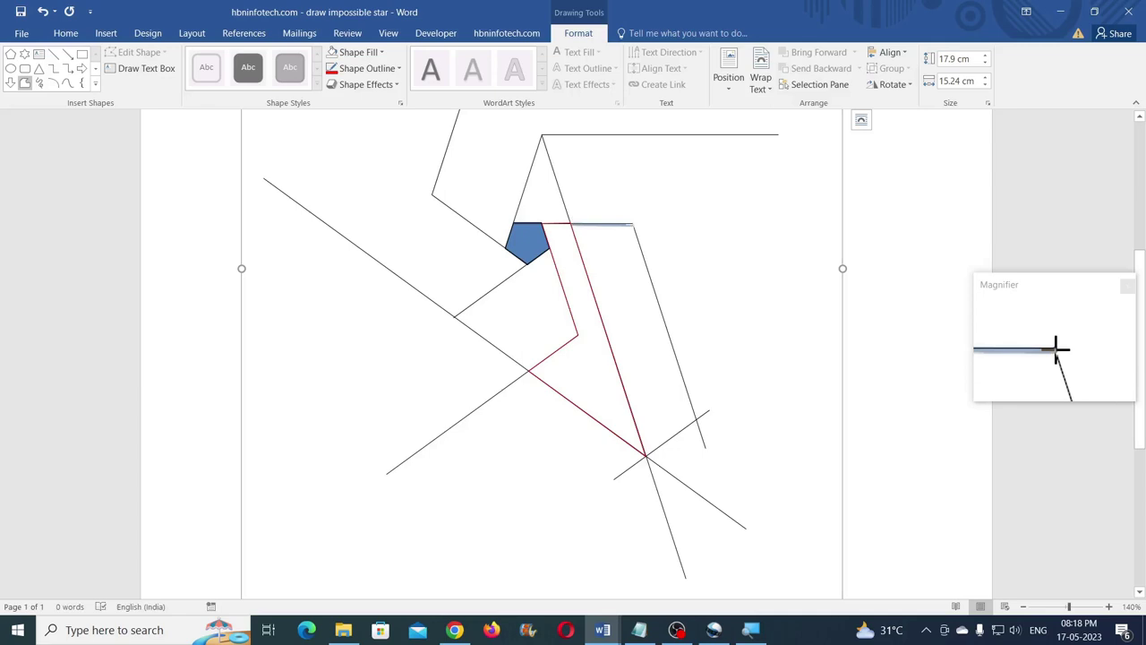
pyautogui.click(633, 224)
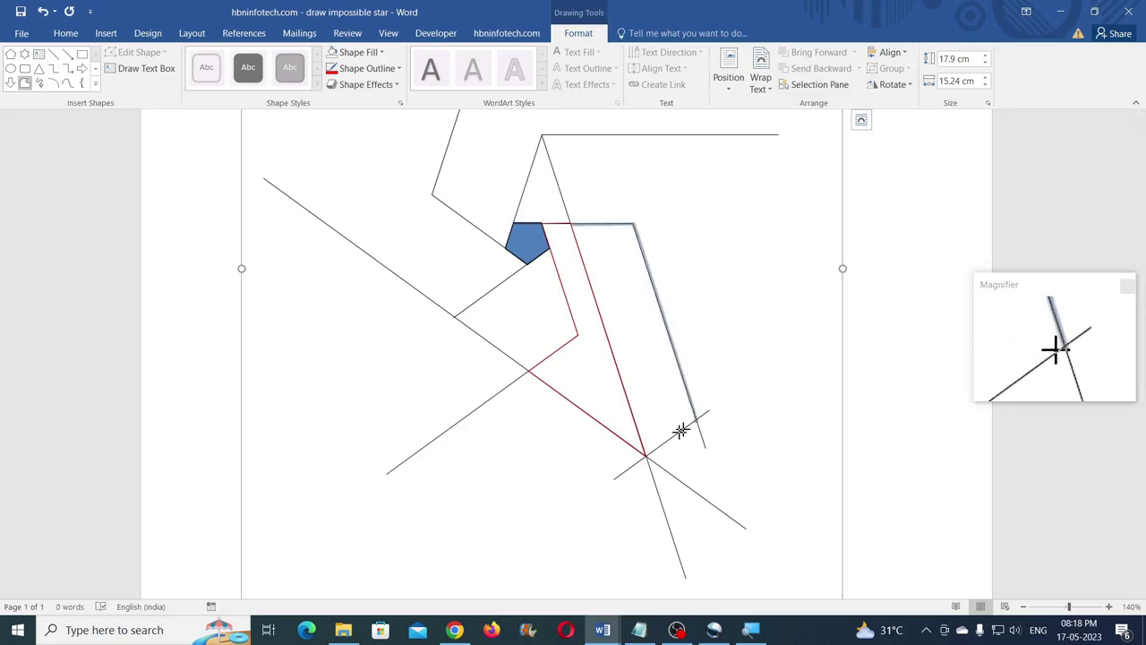
pyautogui.click(645, 455)
pyautogui.click(570, 224)
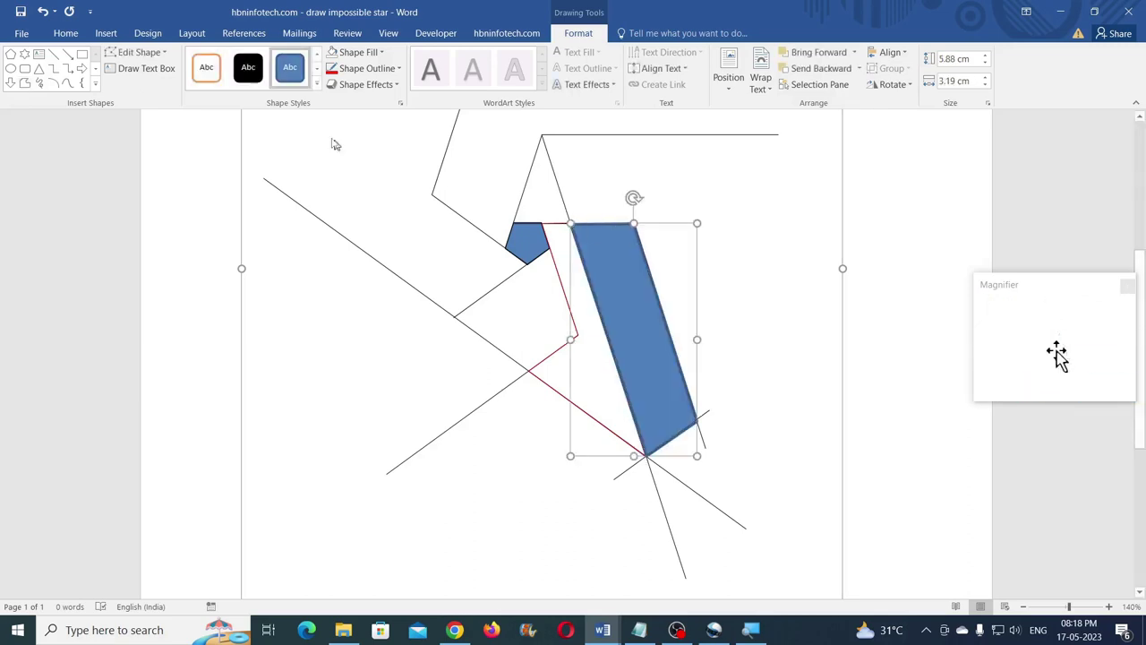
# Remove the band's fill and give it a green ¼ pt outline
pyautogui.click(332, 55)
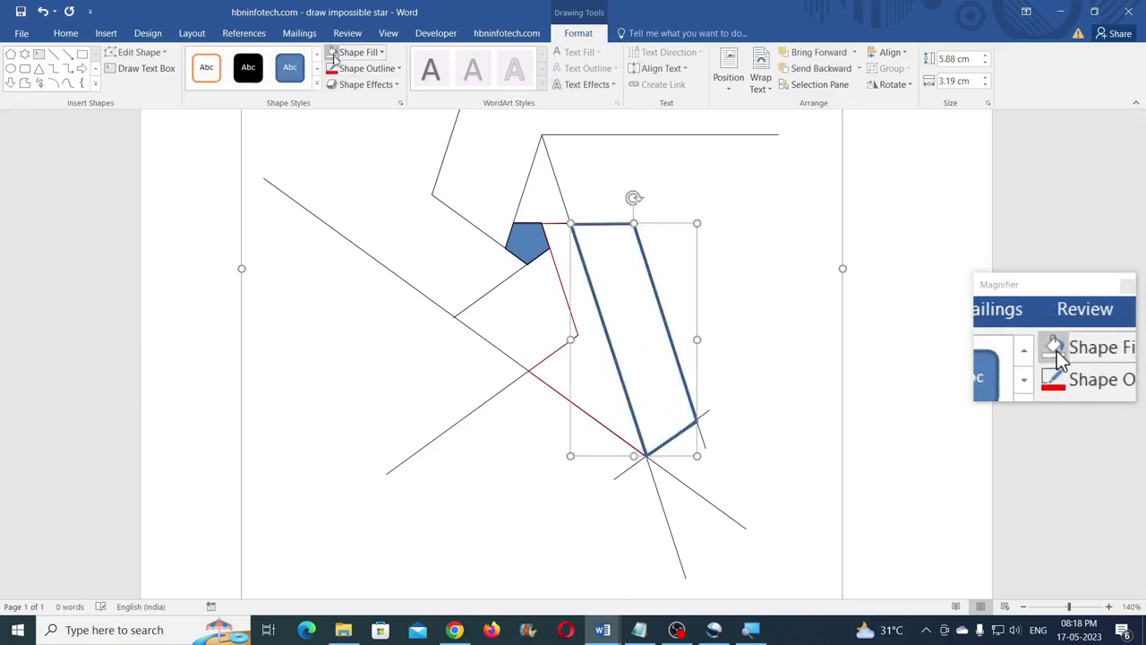
pyautogui.click(331, 74)
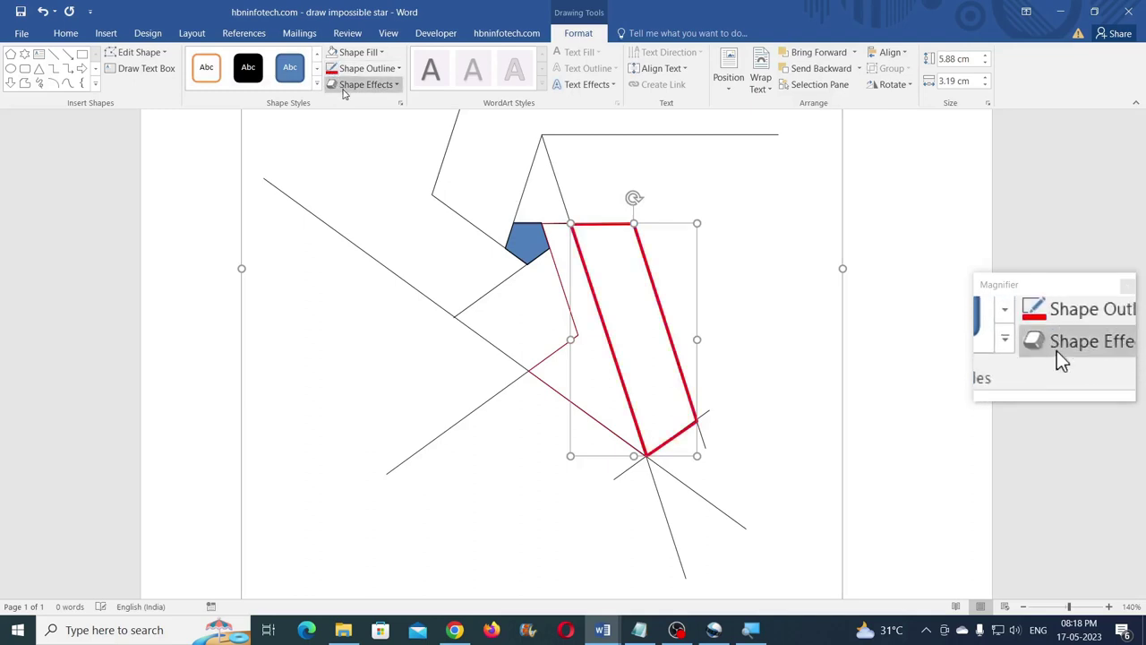
pyautogui.click(374, 72)
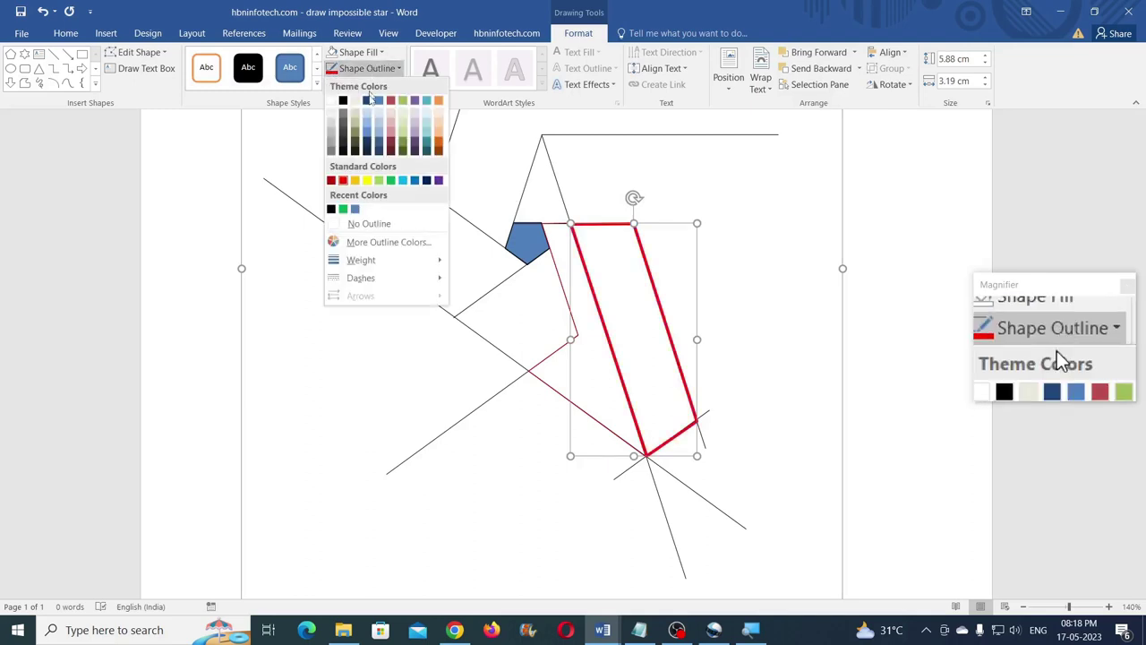
pyautogui.click(391, 179)
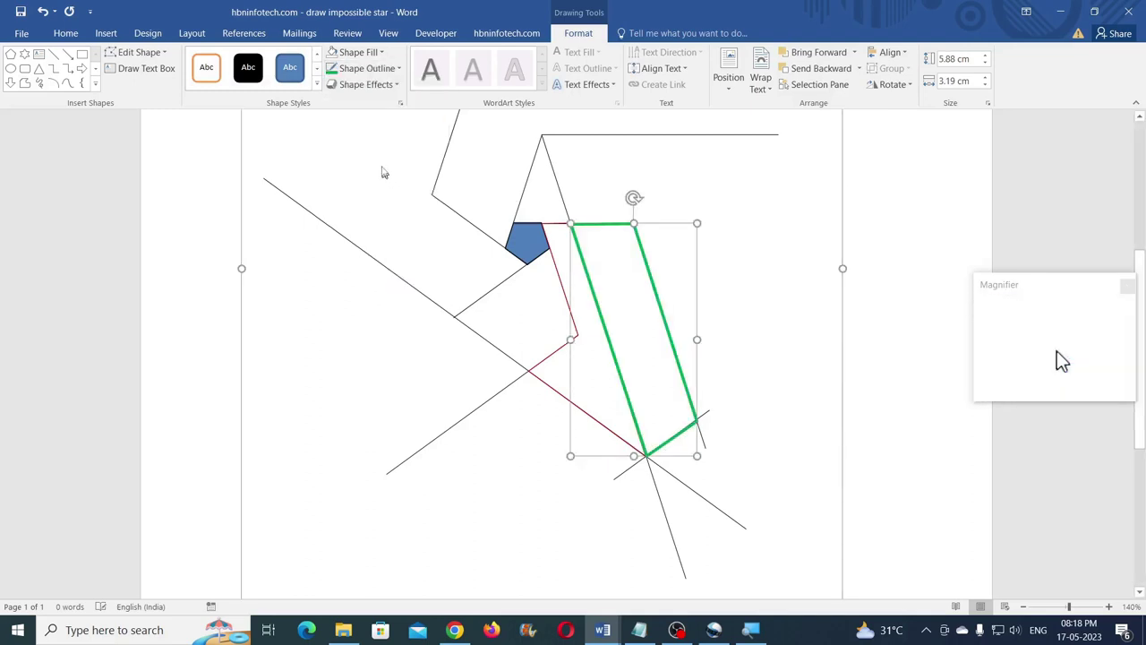
pyautogui.click(358, 68)
pyautogui.moveTo(400, 265)
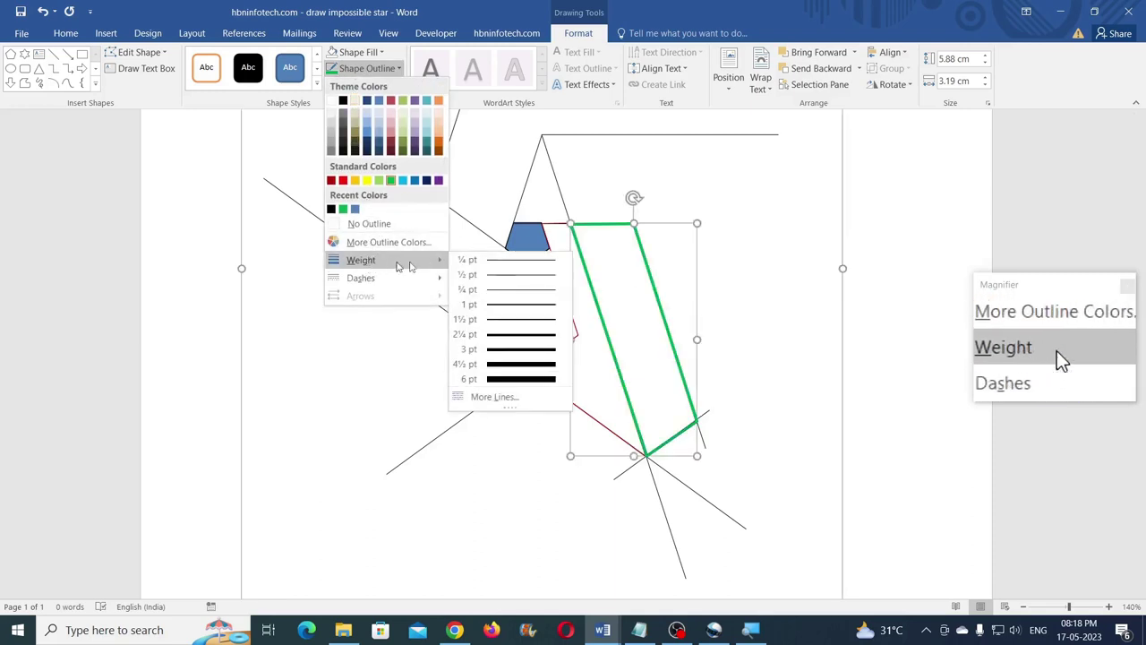
pyautogui.click(514, 259)
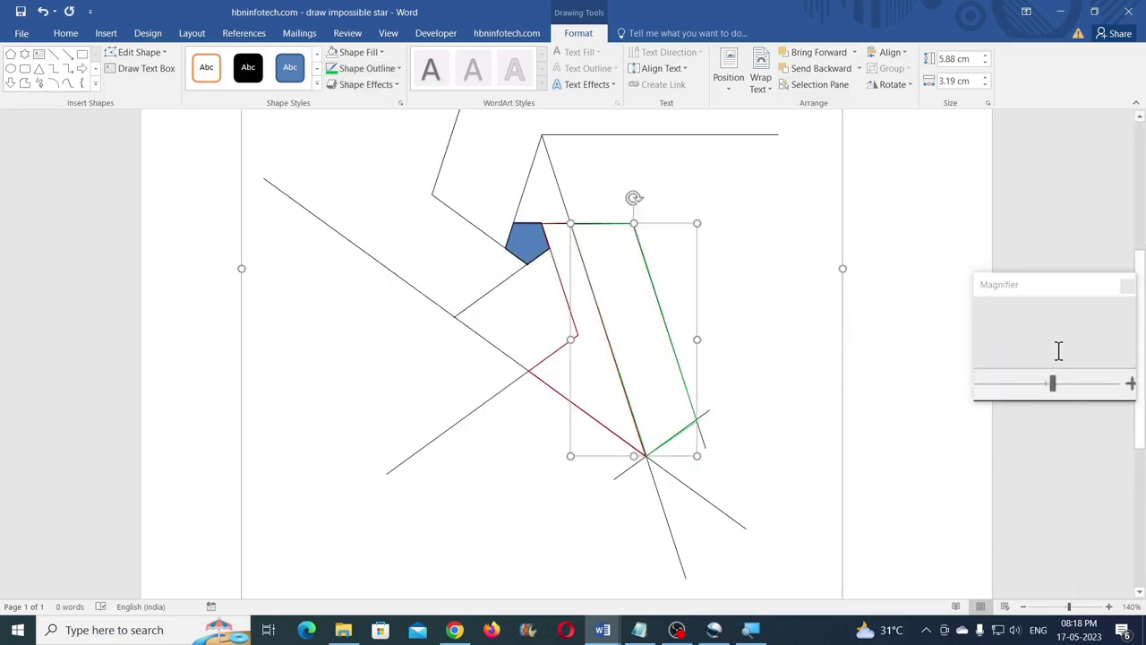
# Zoom to 260% and select the band's top-right corner point in Edit Points
pyautogui.click(1108, 606)
pyautogui.click(1108, 606)
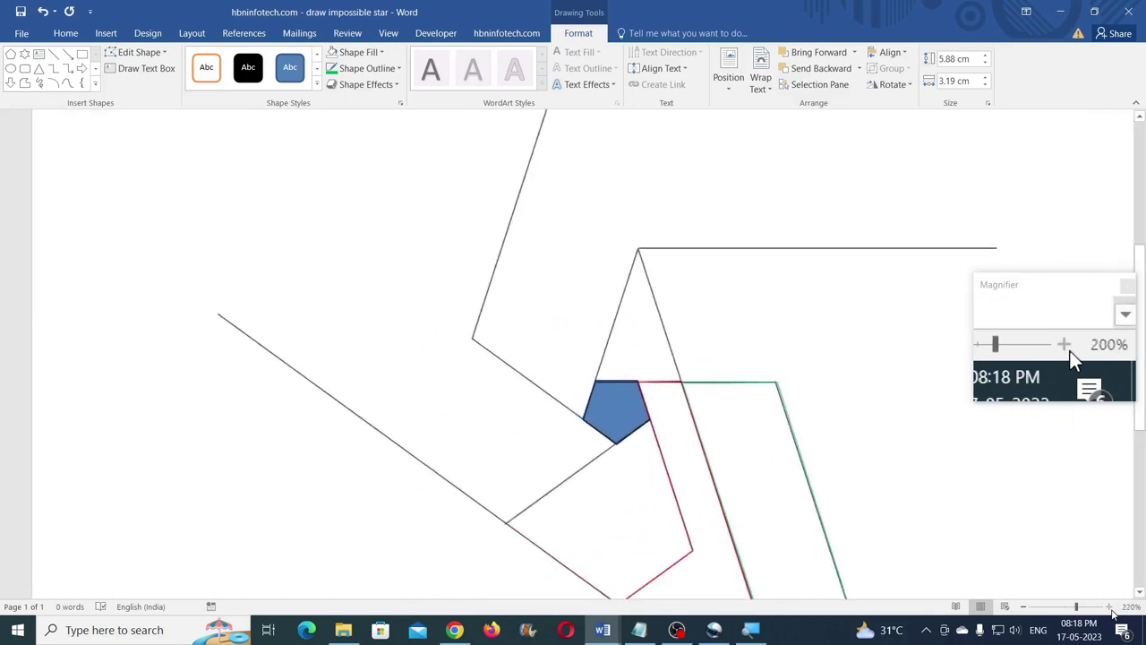
pyautogui.click(1108, 606)
pyautogui.scroll(-2, 726, 423)
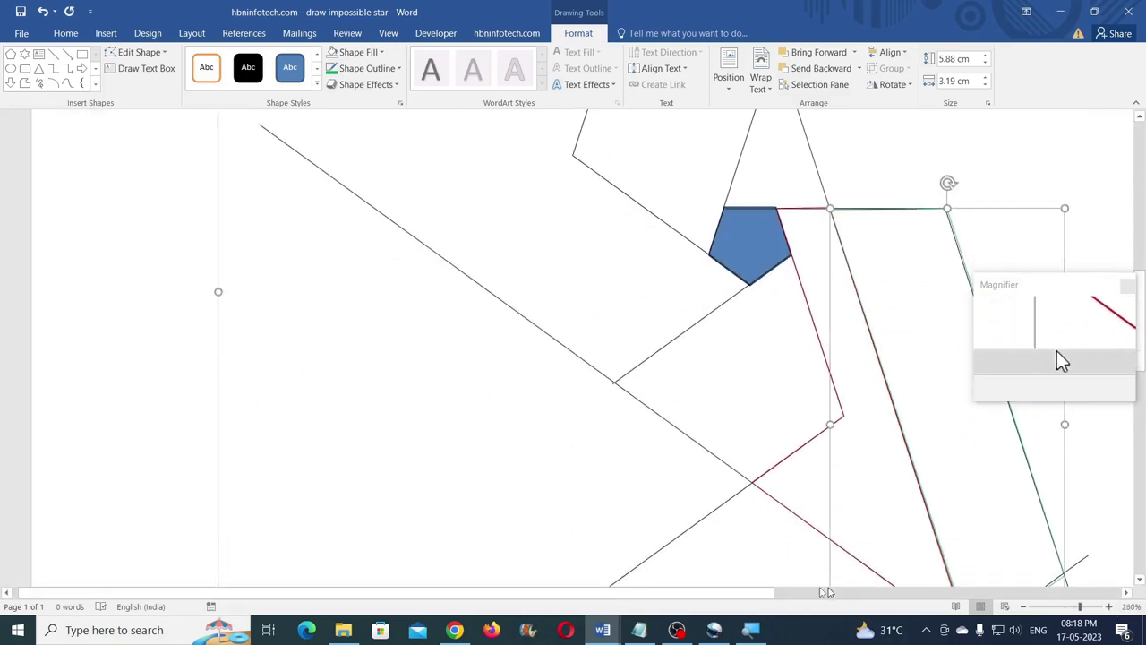
pyautogui.moveTo(750, 593); pyautogui.dragTo(1018, 591)
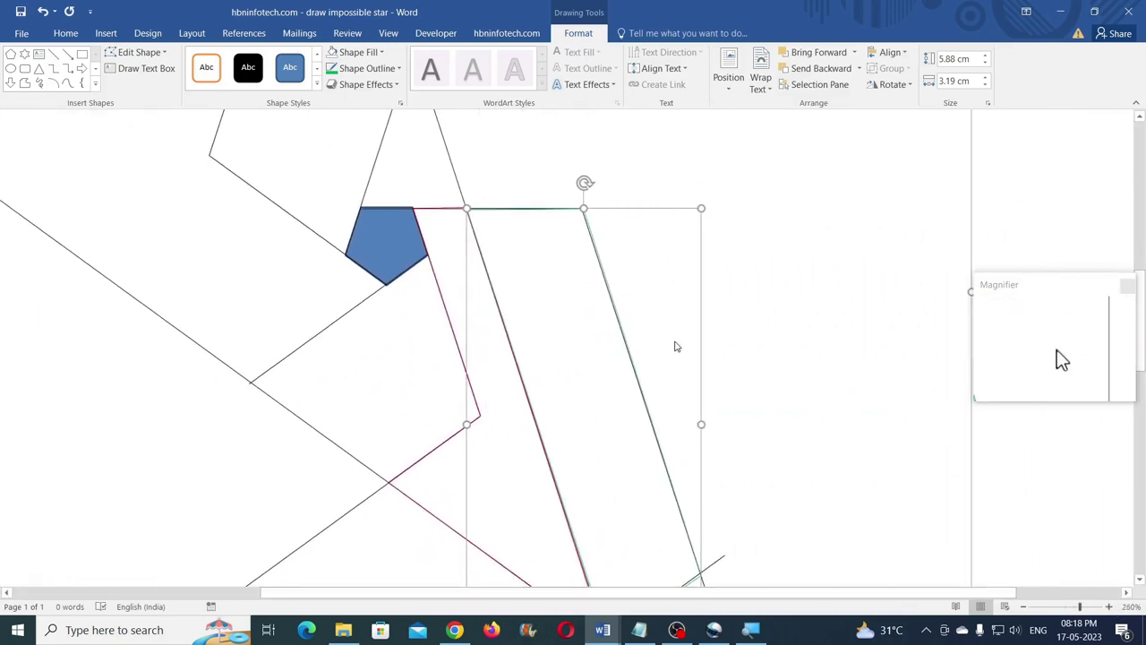
pyautogui.click(135, 53)
pyautogui.click(146, 93)
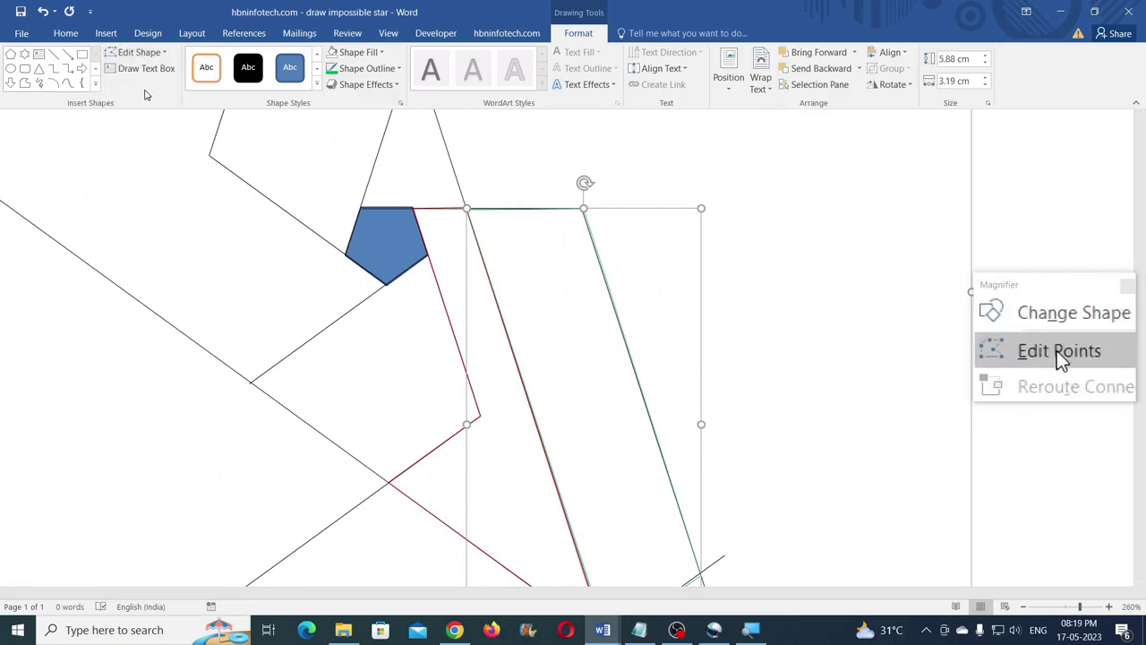
pyautogui.click(584, 208)
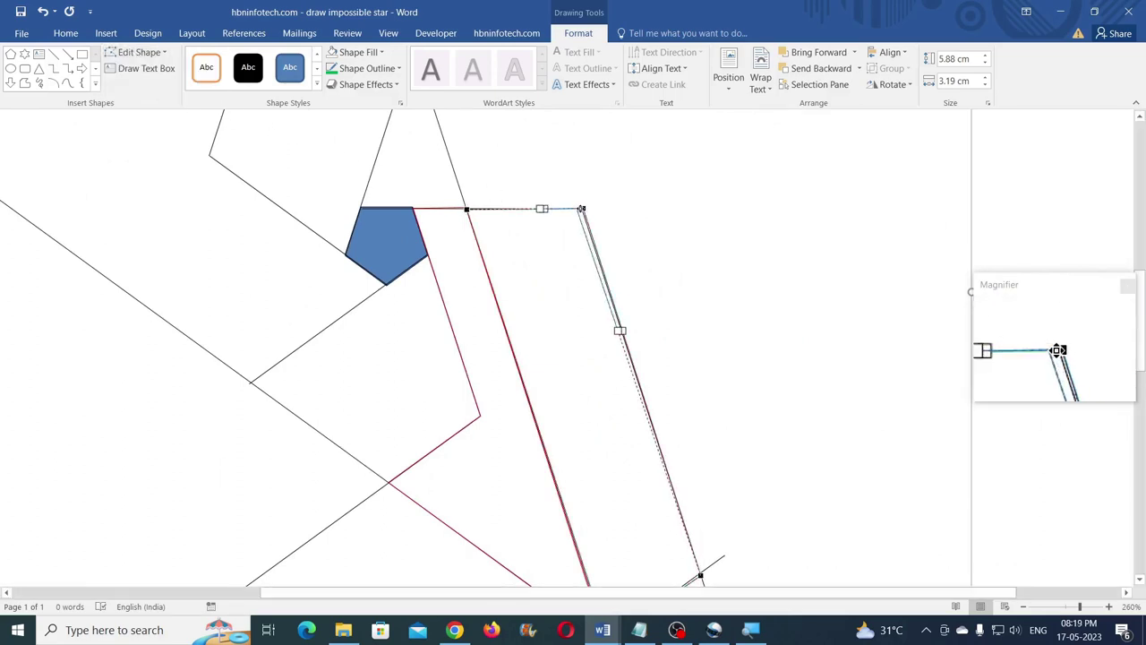
# Nudge the band's lower and upper-right corner points onto the line junctions
pyautogui.scroll(-3, 651, 225)
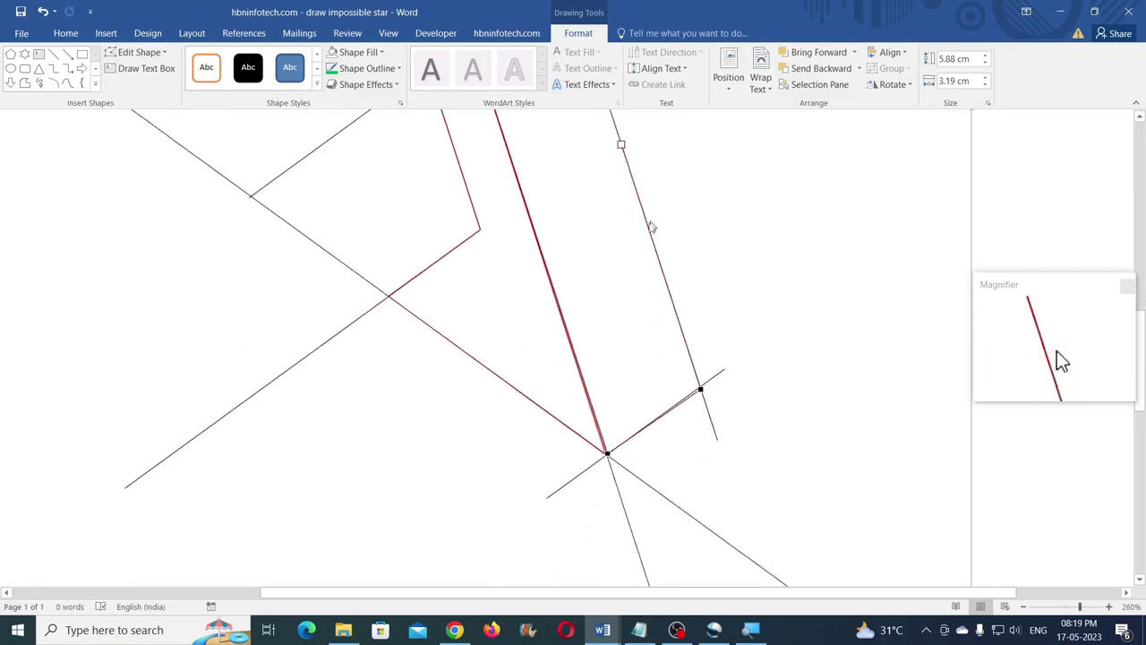
pyautogui.click(607, 452)
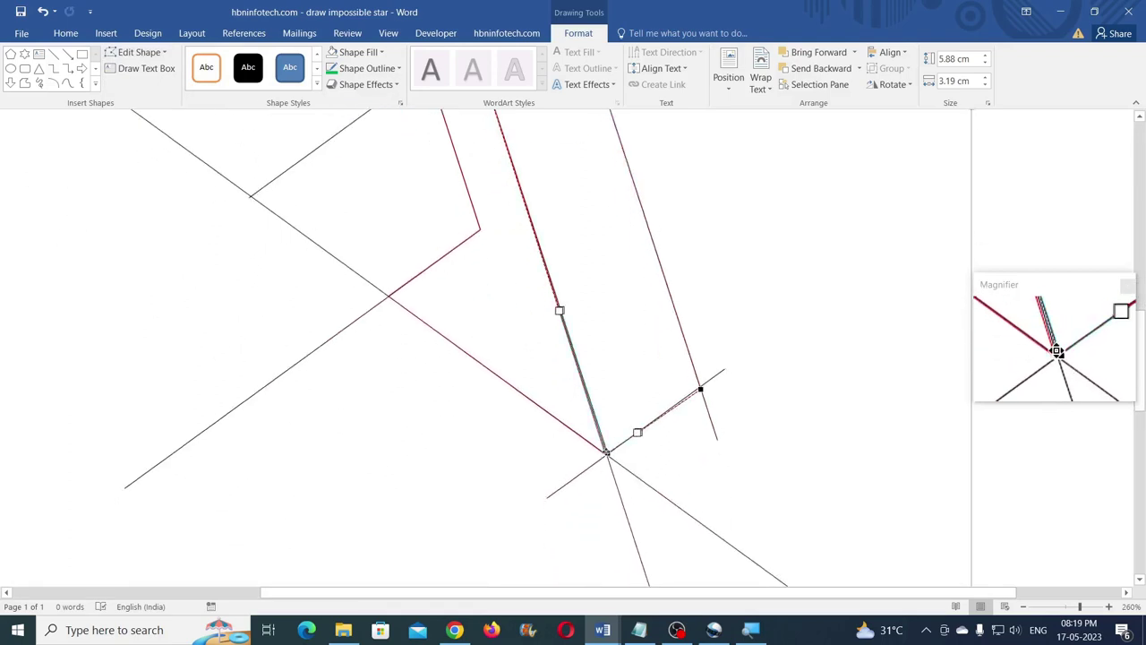
pyautogui.moveTo(607, 453); pyautogui.dragTo(609, 457)
pyautogui.moveTo(700, 390); pyautogui.dragTo(702, 392)
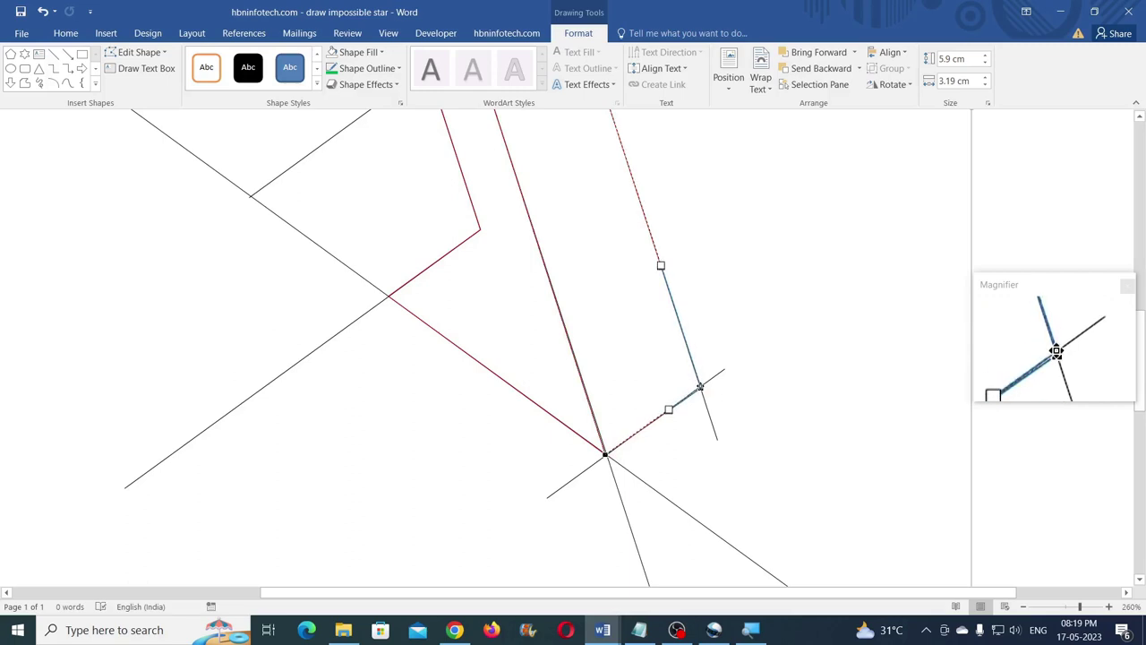
pyautogui.moveTo(700, 387); pyautogui.dragTo(700, 388)
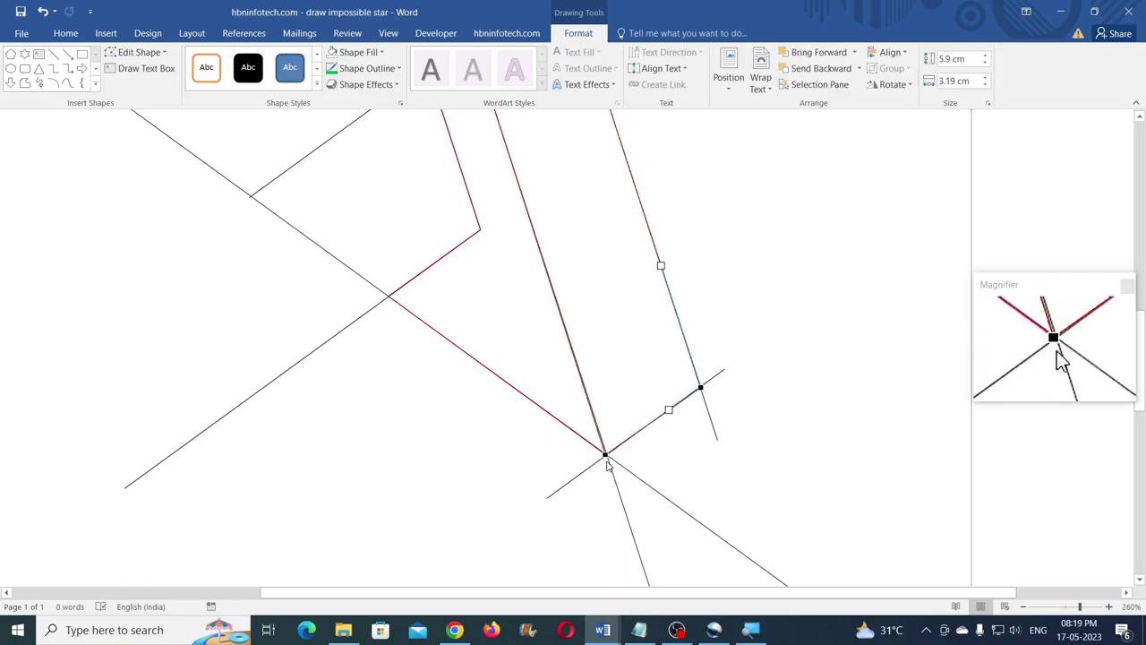
pyautogui.scroll(5, 582, 437)
pyautogui.scroll(-5, 583, 436)
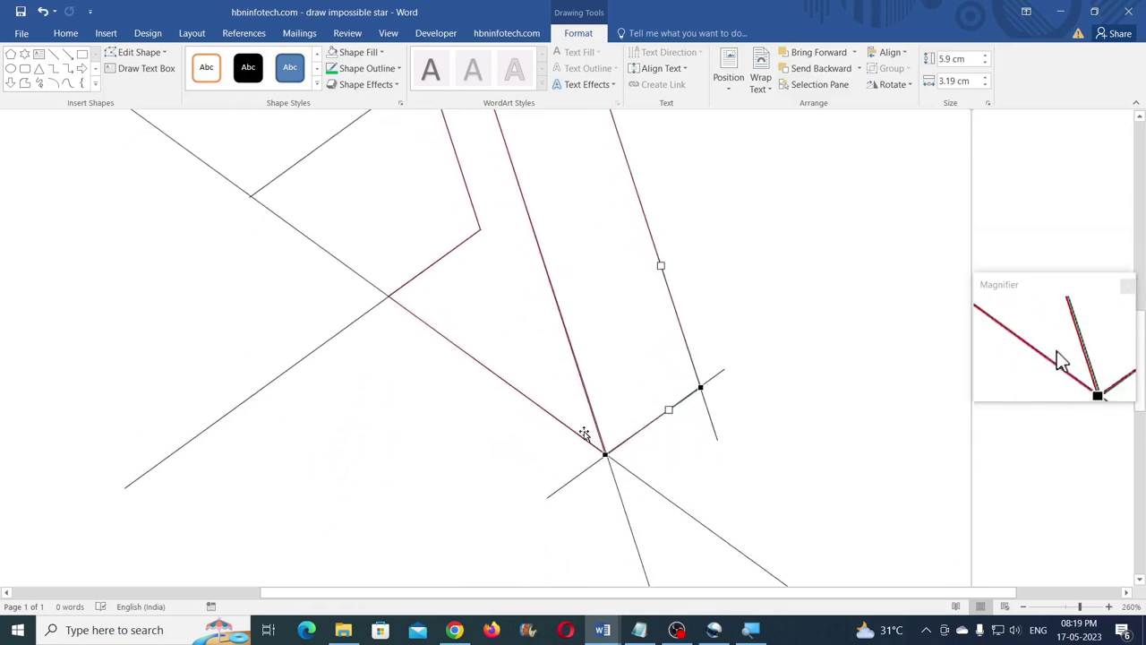
pyautogui.click(629, 472)
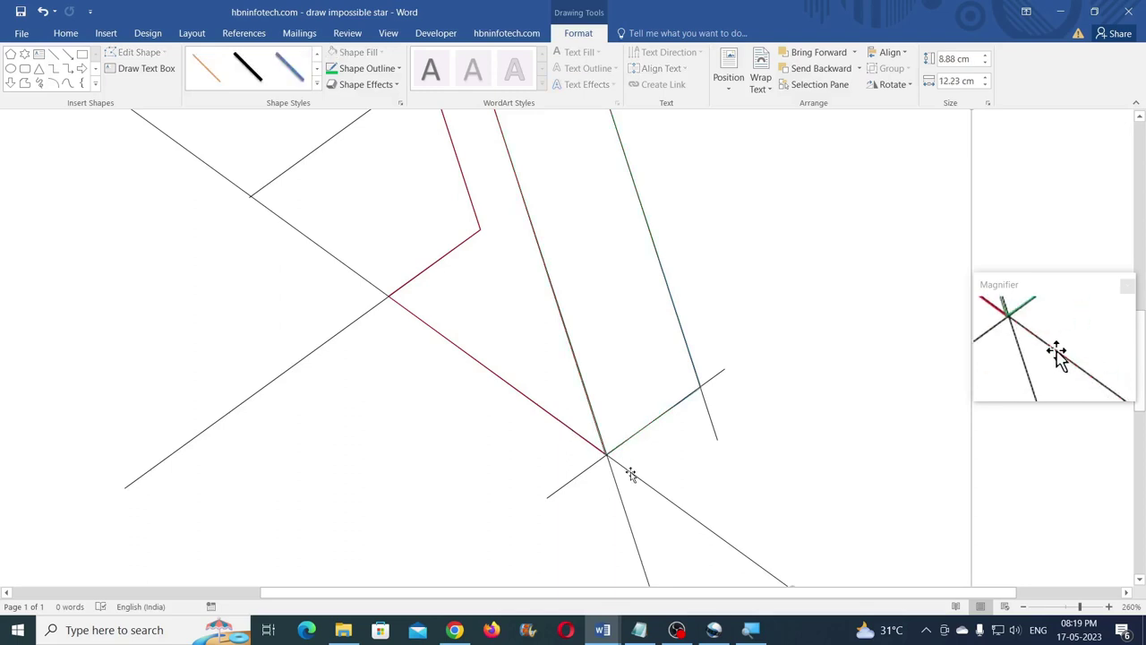
# Zoom out and delete the slanted line, top horizontal guide and two short line pieces
pyautogui.scroll(5, 680, 470)
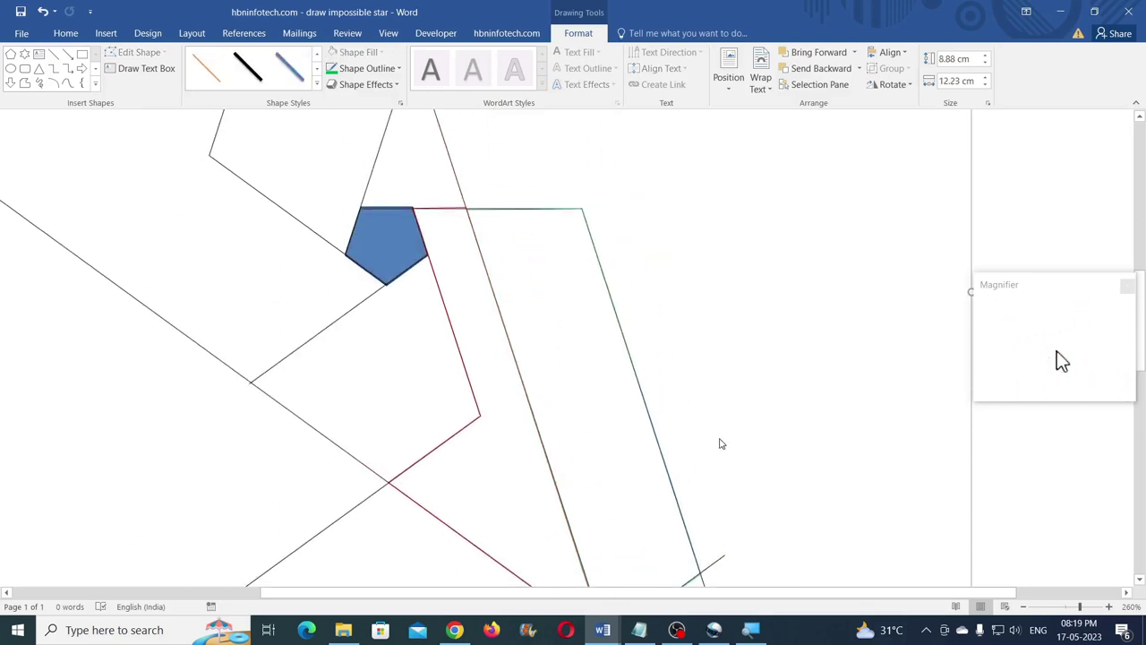
pyautogui.moveTo(1079, 606); pyautogui.dragTo(1066, 606)
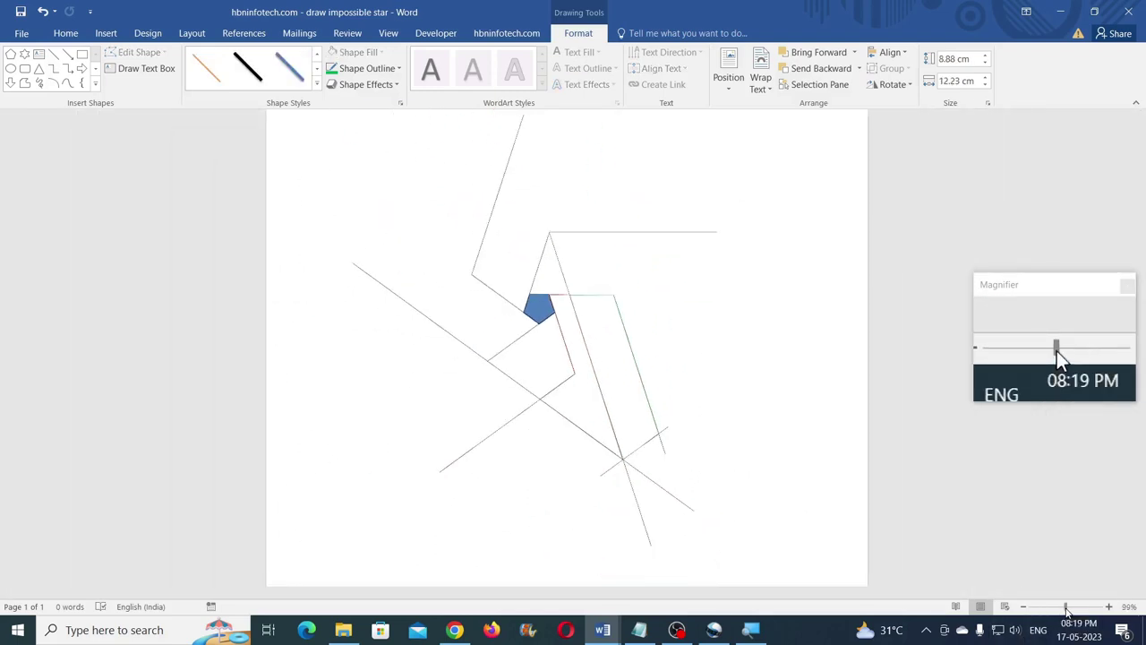
pyautogui.scroll(-3, 534, 324)
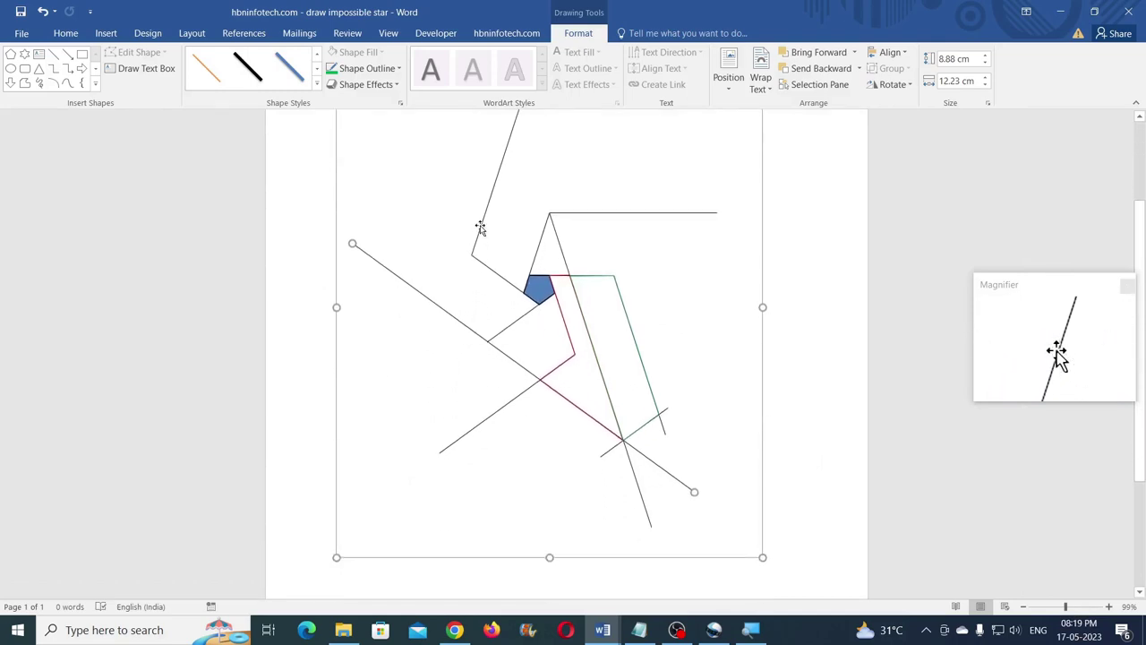
pyautogui.click(505, 285)
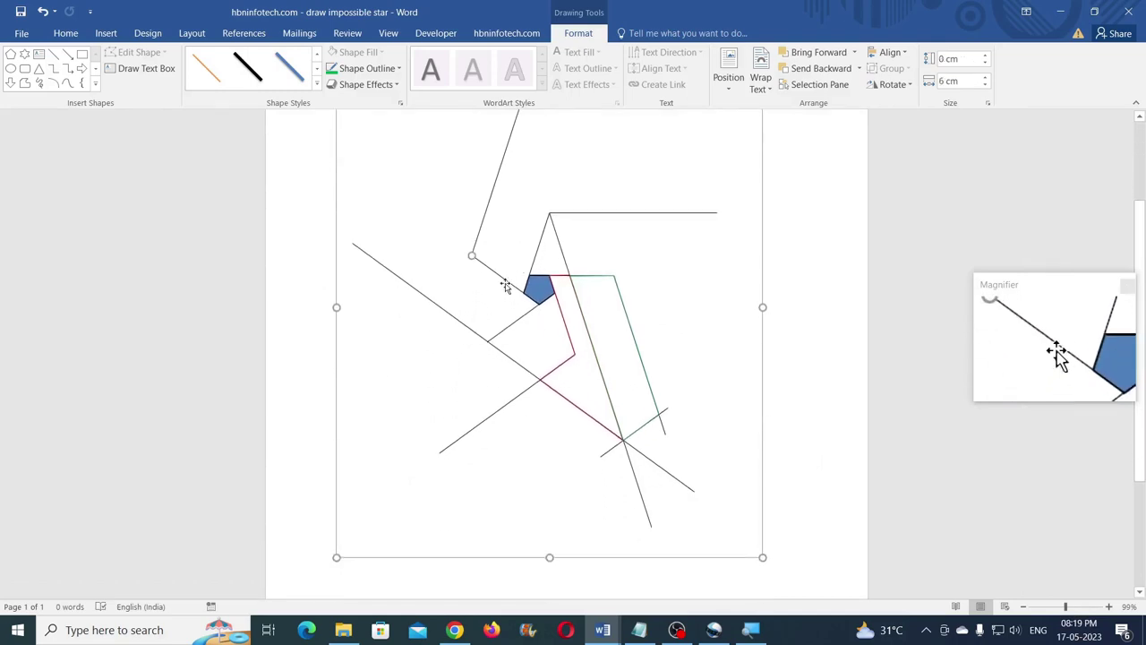
pyautogui.moveTo(504, 285); pyautogui.dragTo(554, 244)
pyautogui.press('Delete')
pyautogui.click(617, 214)
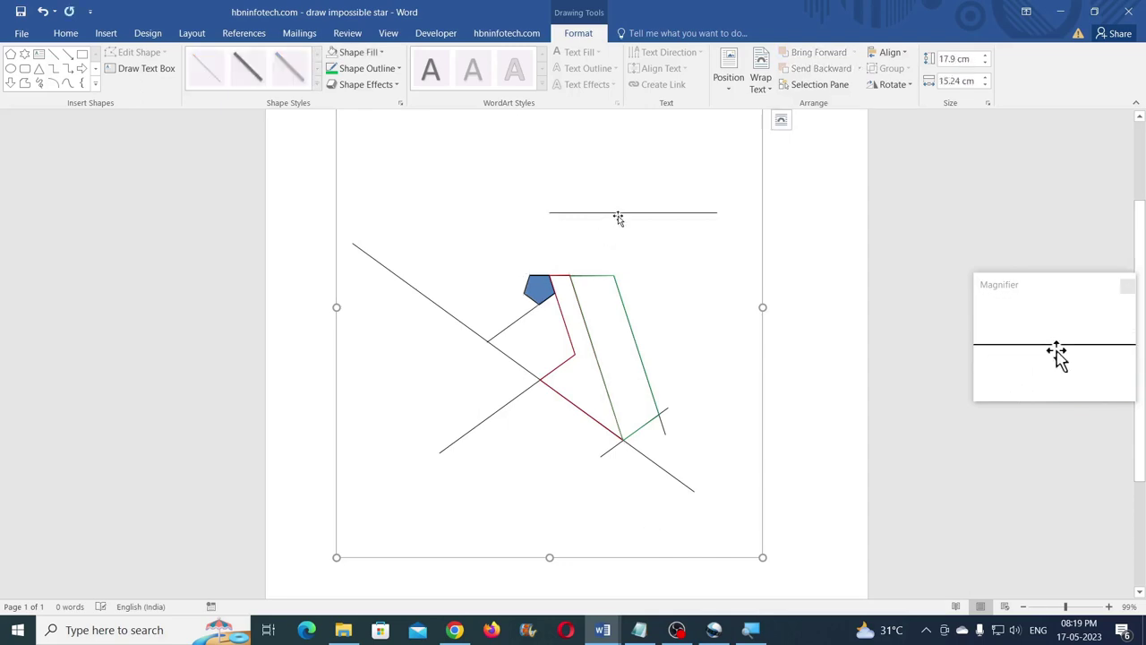
pyautogui.press('Delete')
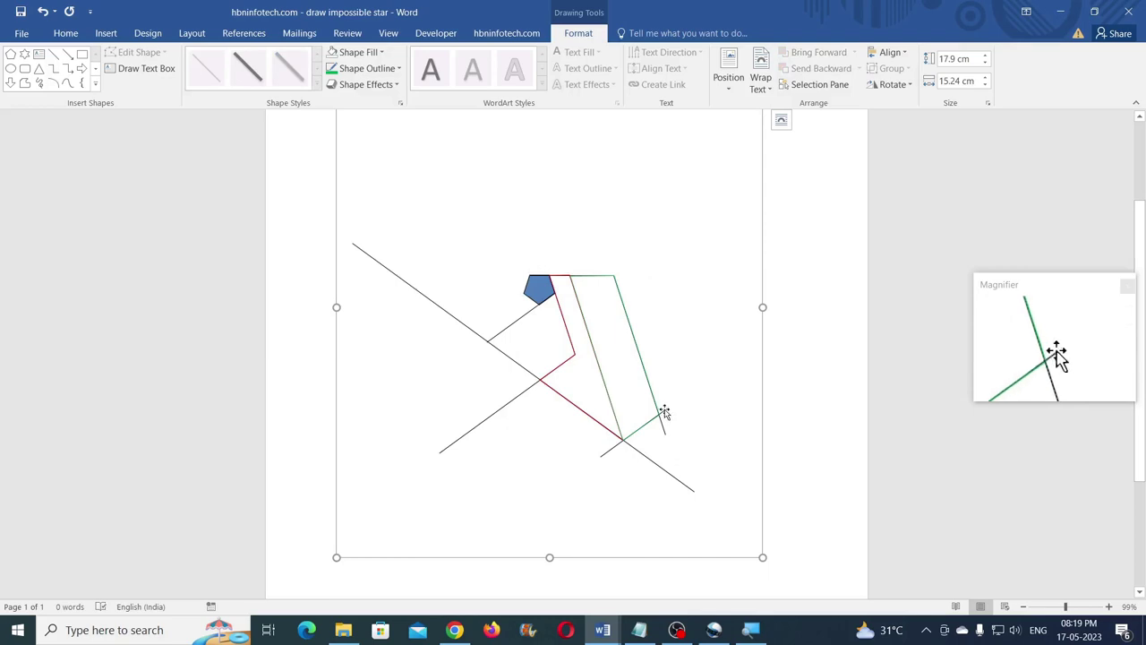
pyautogui.click(665, 411)
pyautogui.press('Delete')
pyautogui.click(660, 430)
pyautogui.press('Delete')
# Delete the remaining black diagonal lines and the short line along the pentagon's top
pyautogui.click(653, 463)
pyautogui.press('Delete')
pyautogui.click(519, 392)
pyautogui.press('Delete')
pyautogui.click(506, 325)
pyautogui.press('Delete')
pyautogui.click(537, 278)
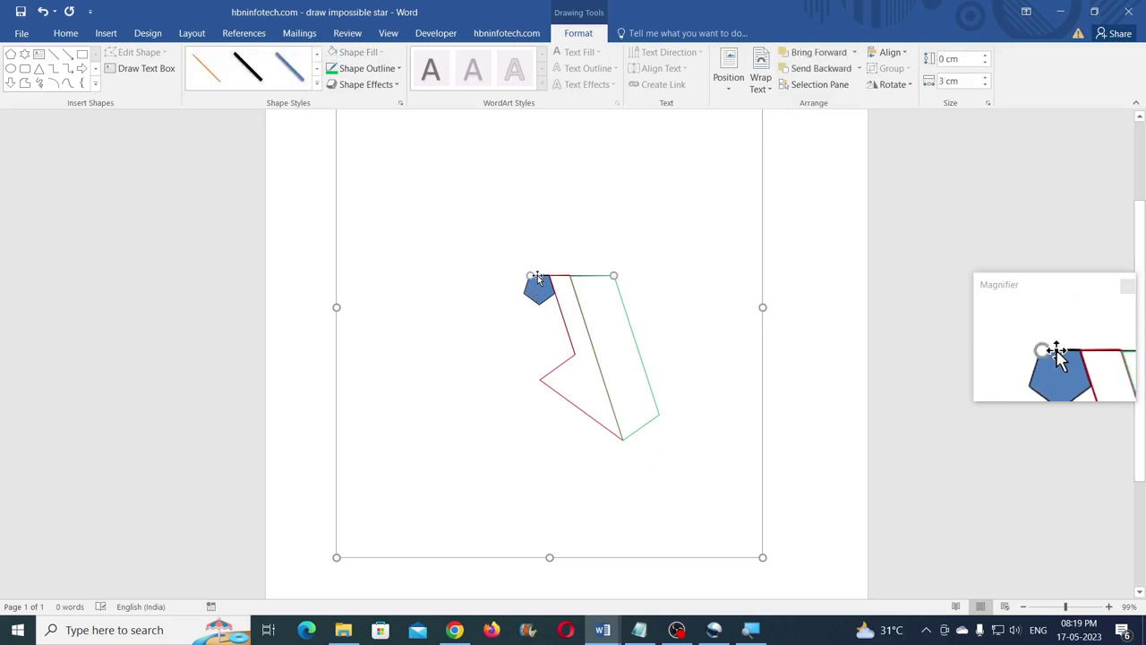
pyautogui.press('Delete')
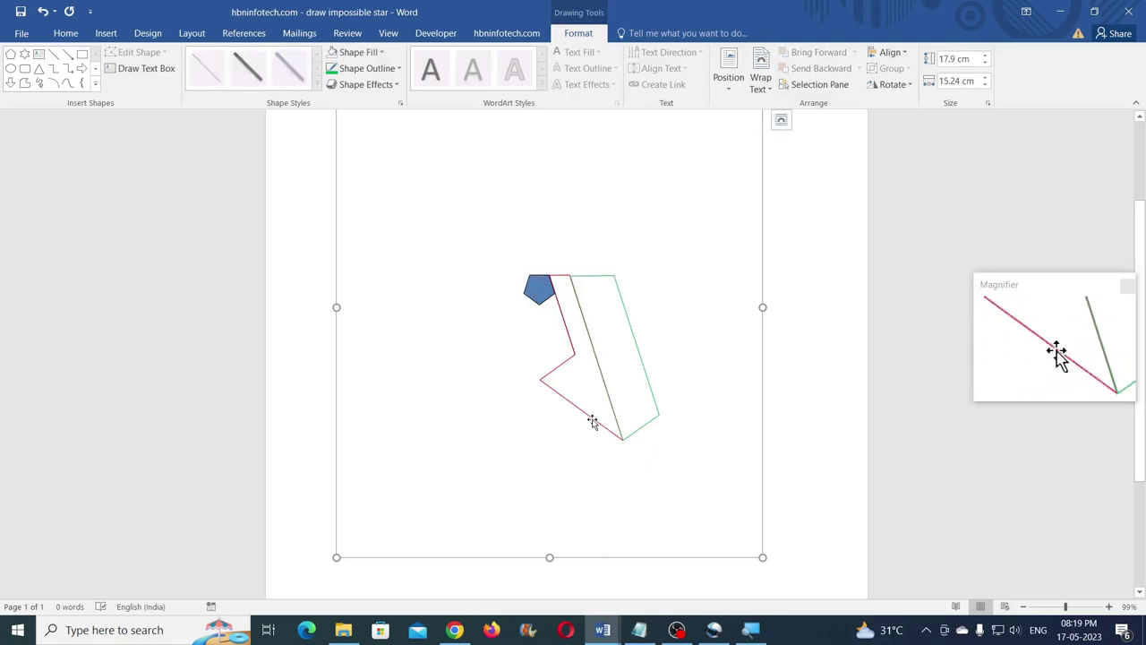
pyautogui.scroll(1, 591, 418)
pyautogui.click(569, 370)
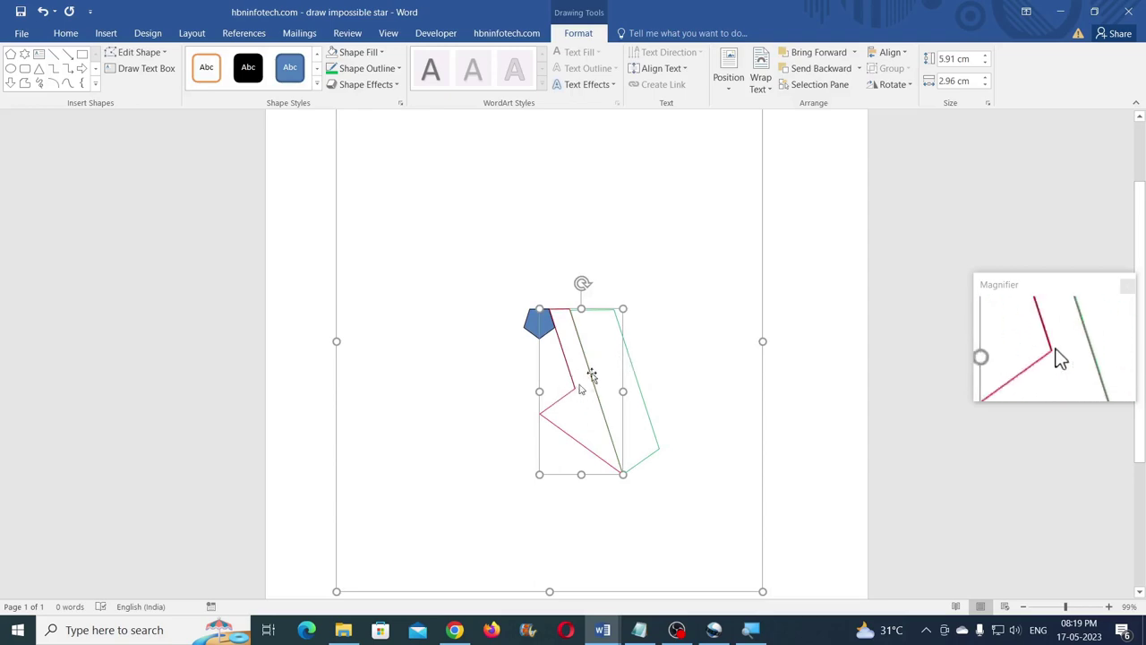
# Give both the red and green shapes a light blue gradient fill
pyautogui.click(365, 59)
pyautogui.moveTo(372, 260)
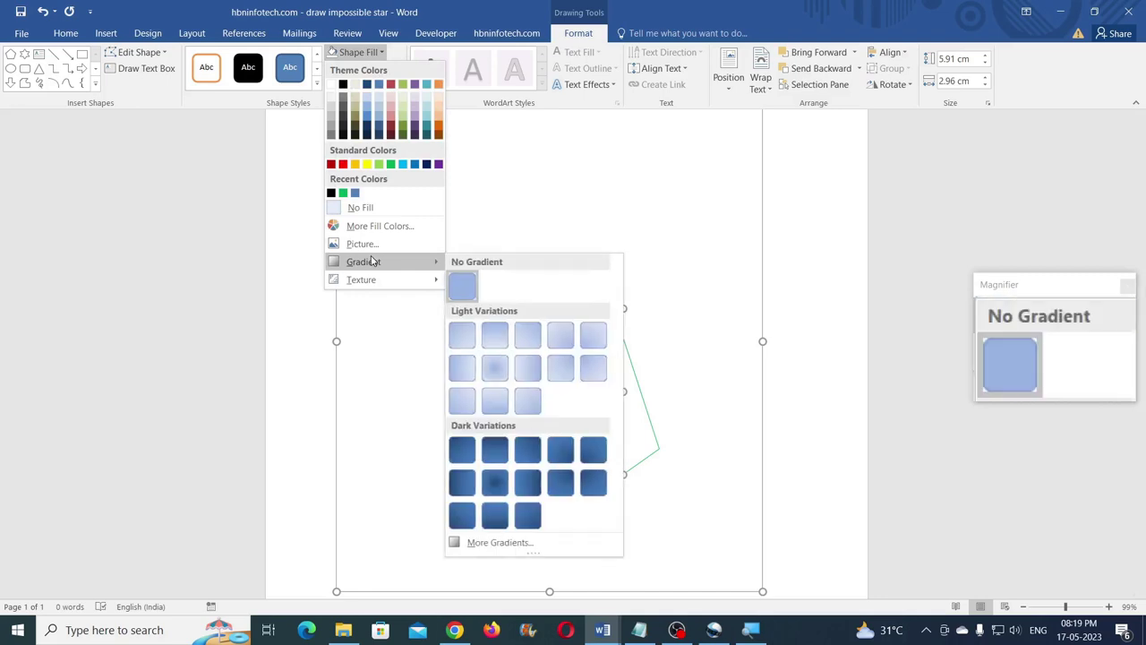
pyautogui.click(453, 363)
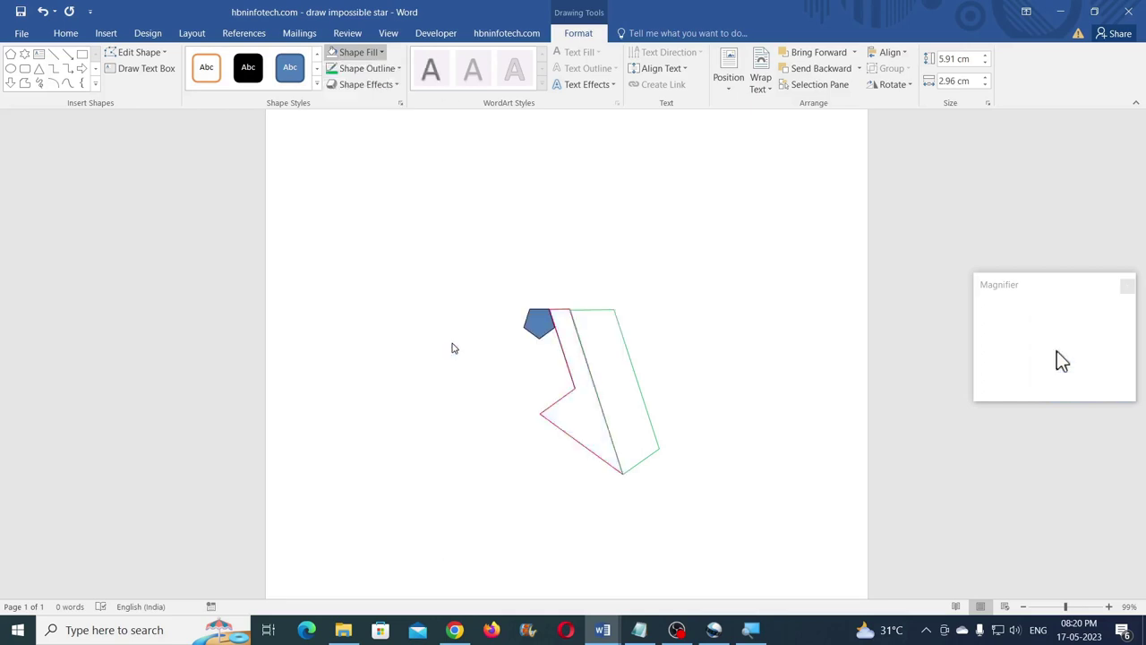
pyautogui.click(643, 403)
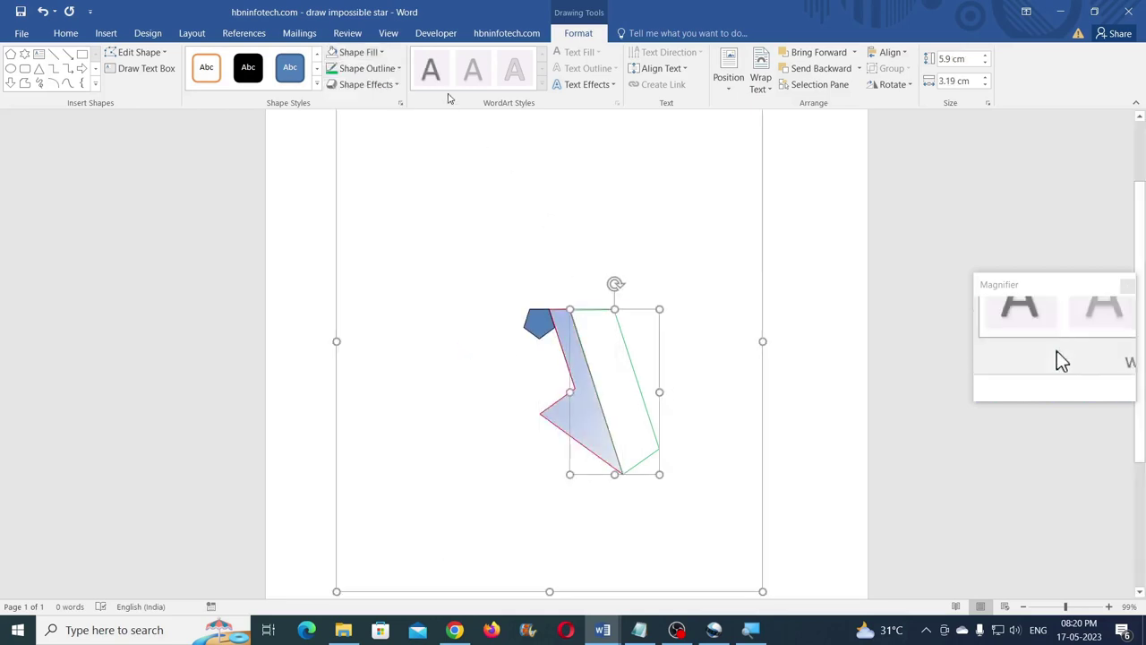
pyautogui.click(369, 52)
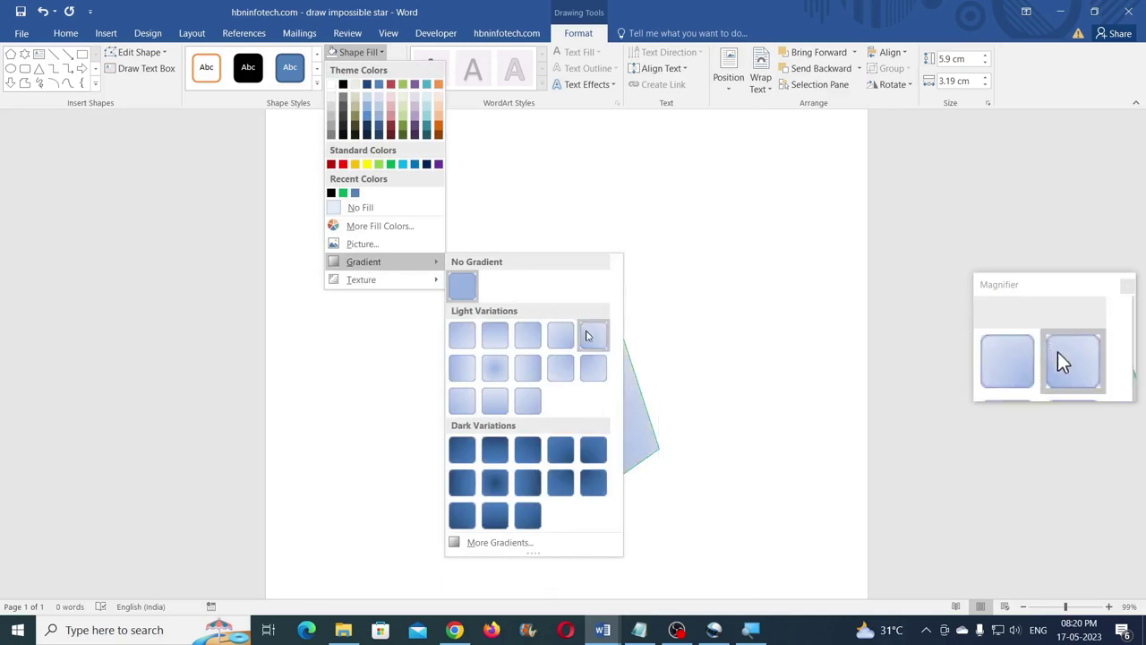
pyautogui.click(589, 336)
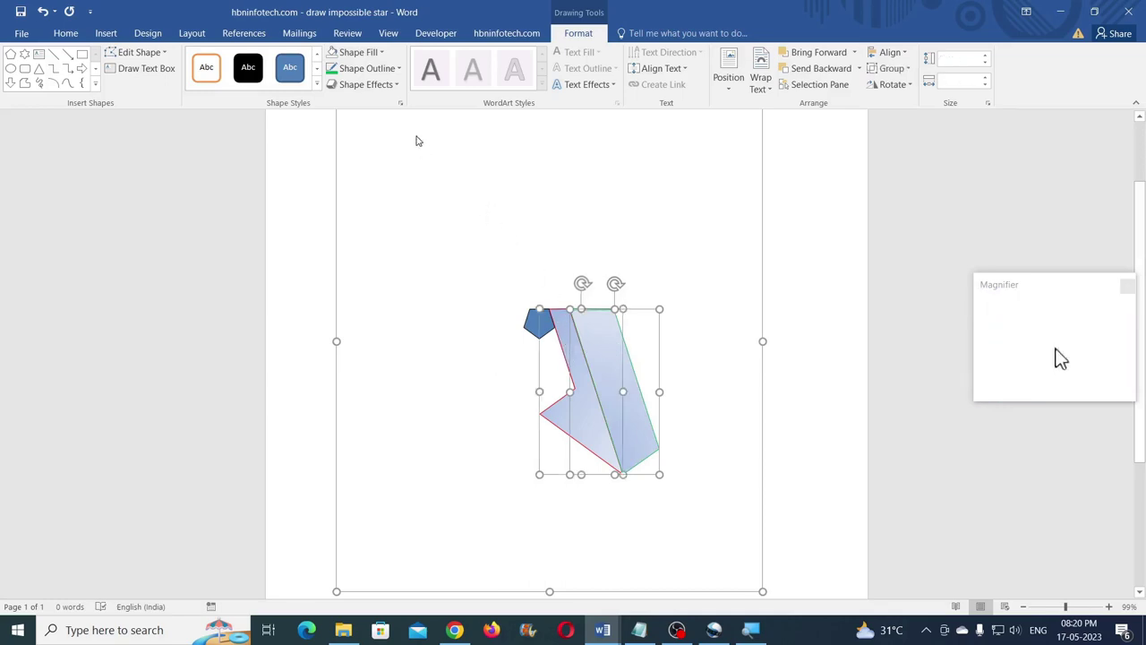
# Group the two shapes into one piece and outline them in black
pyautogui.click(891, 68)
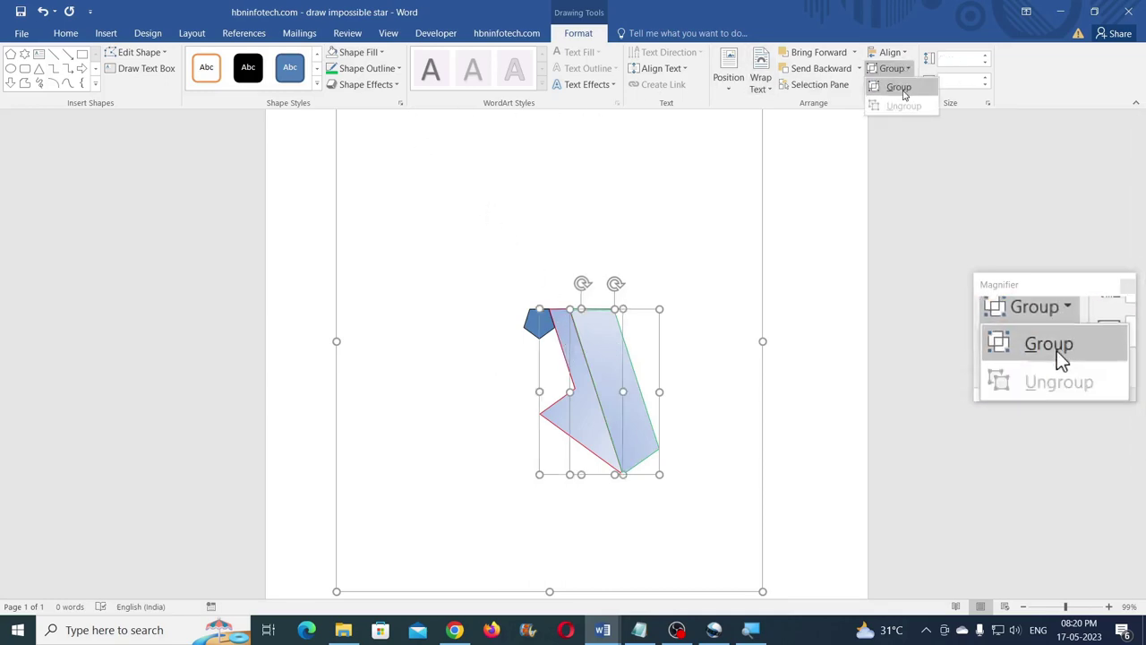
pyautogui.click(901, 88)
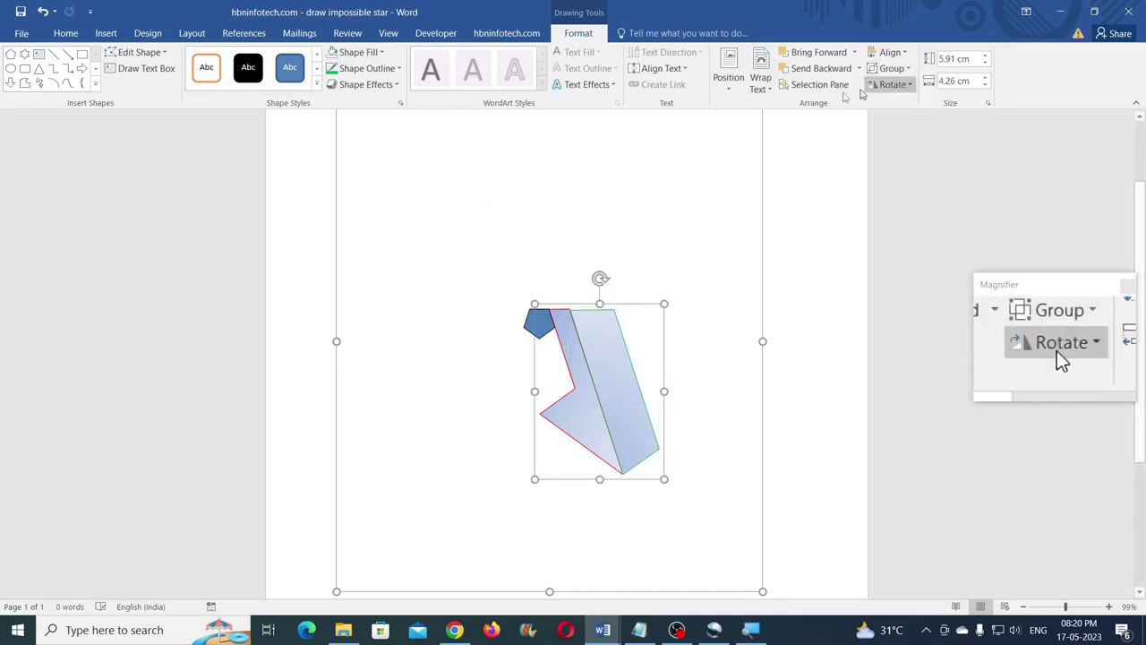
pyautogui.click(399, 69)
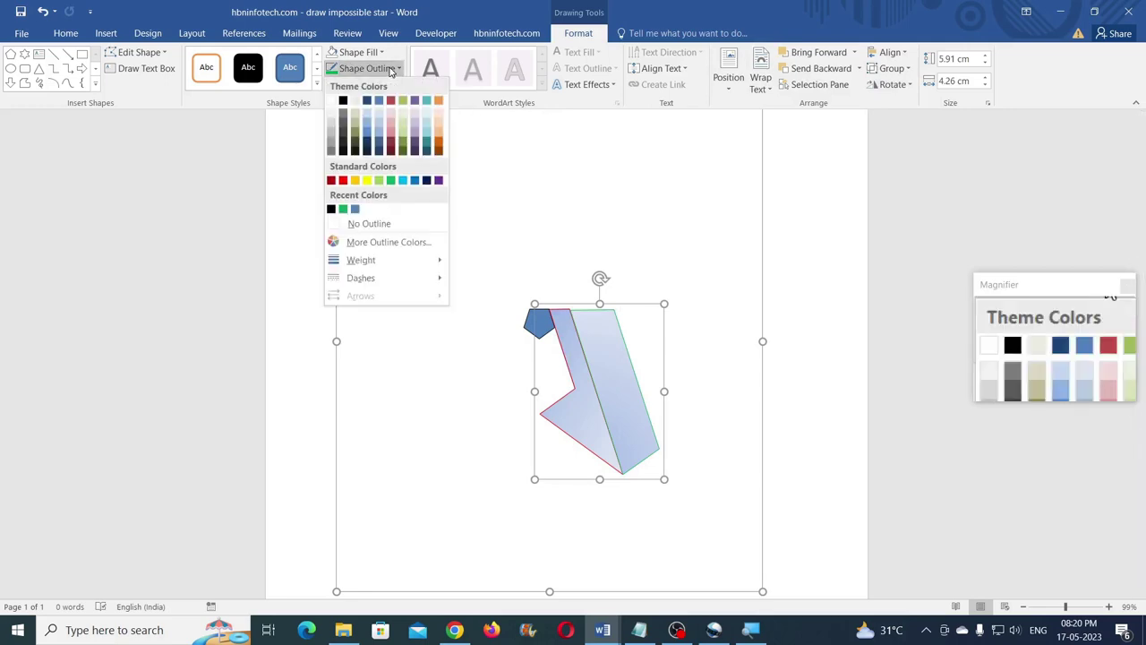
pyautogui.click(343, 100)
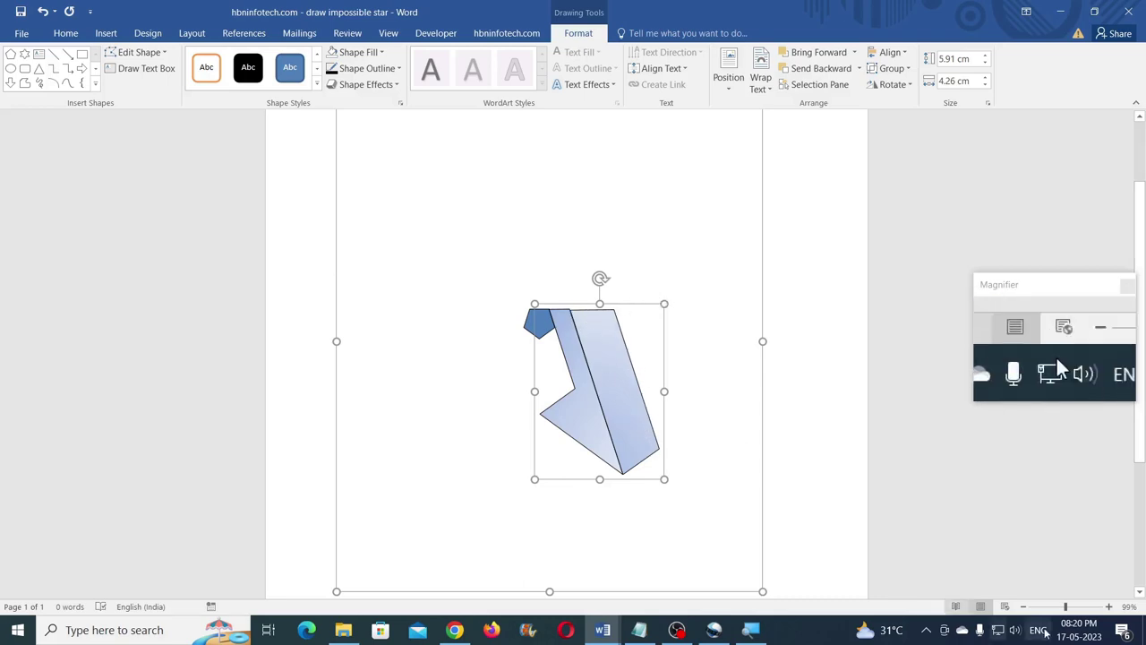
# Zoom in on the grouped star piece, ungroup it, and select the left parallelogram
pyautogui.click(1108, 606)
pyautogui.click(1108, 606)
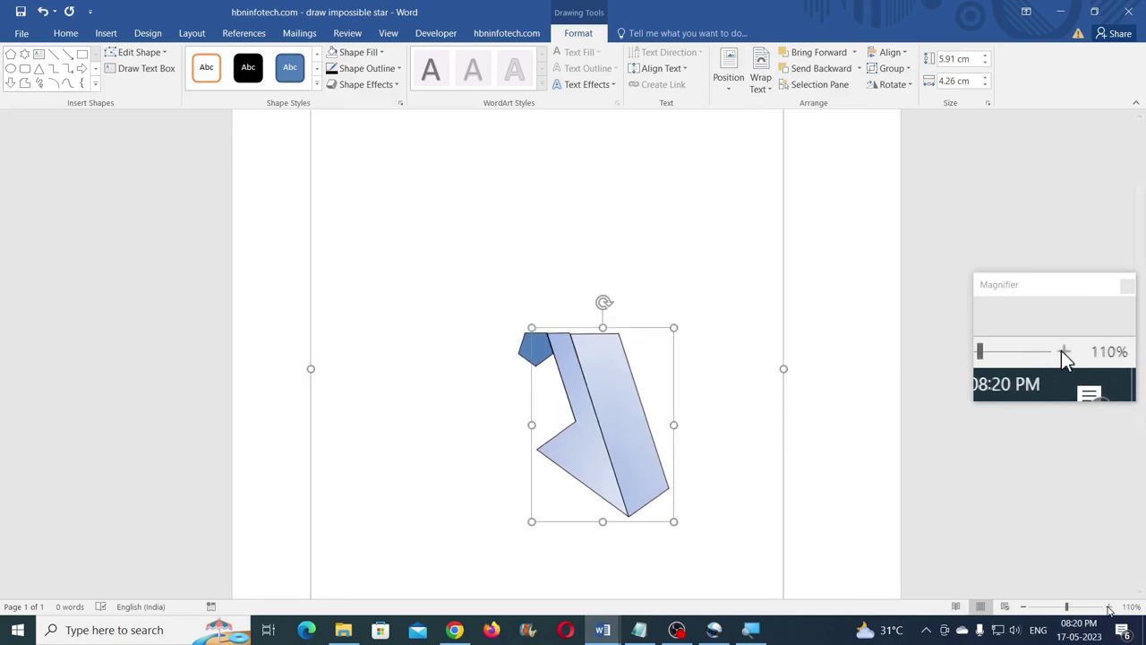
pyautogui.scroll(5, 913, 524)
pyautogui.click(703, 453)
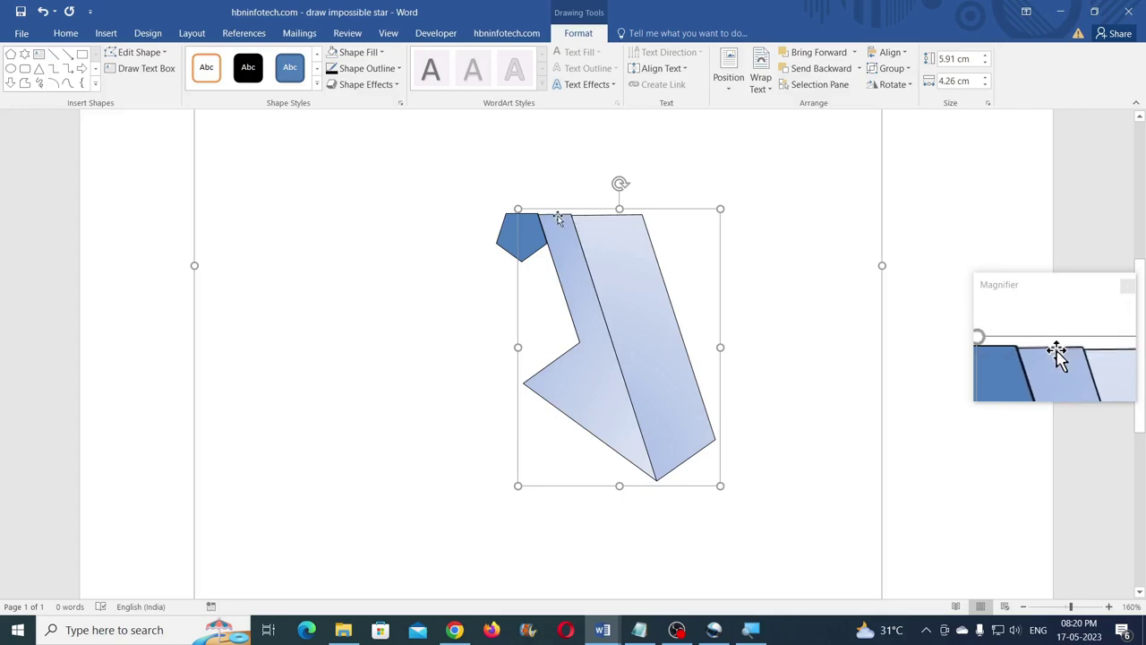
pyautogui.click(1108, 606)
pyautogui.click(1109, 606)
pyautogui.click(1108, 606)
pyautogui.click(1109, 606)
pyautogui.click(1108, 606)
pyautogui.click(1108, 606)
pyautogui.click(1108, 606)
pyautogui.scroll(-3, 699, 393)
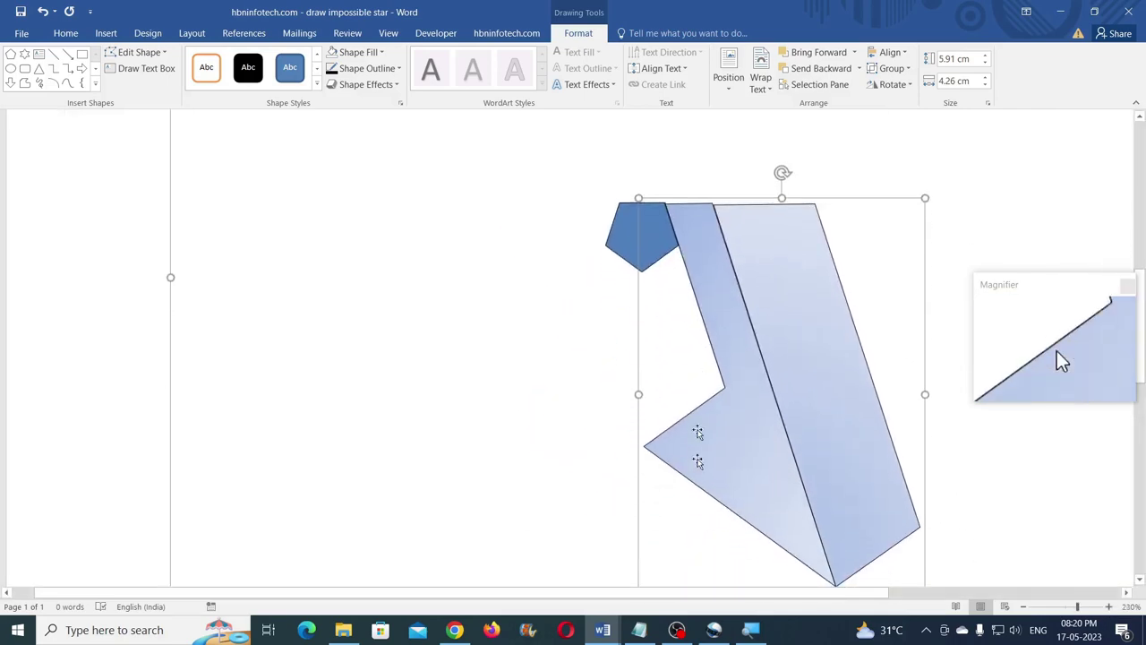
pyautogui.moveTo(529, 595); pyautogui.dragTo(717, 616)
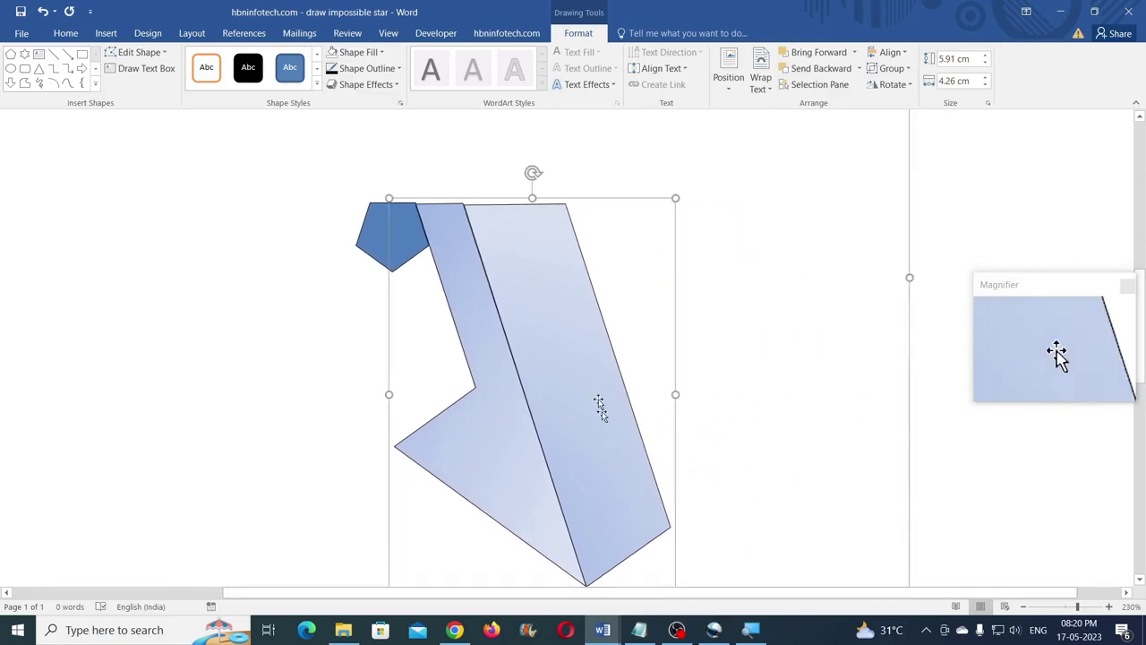
pyautogui.click(895, 69)
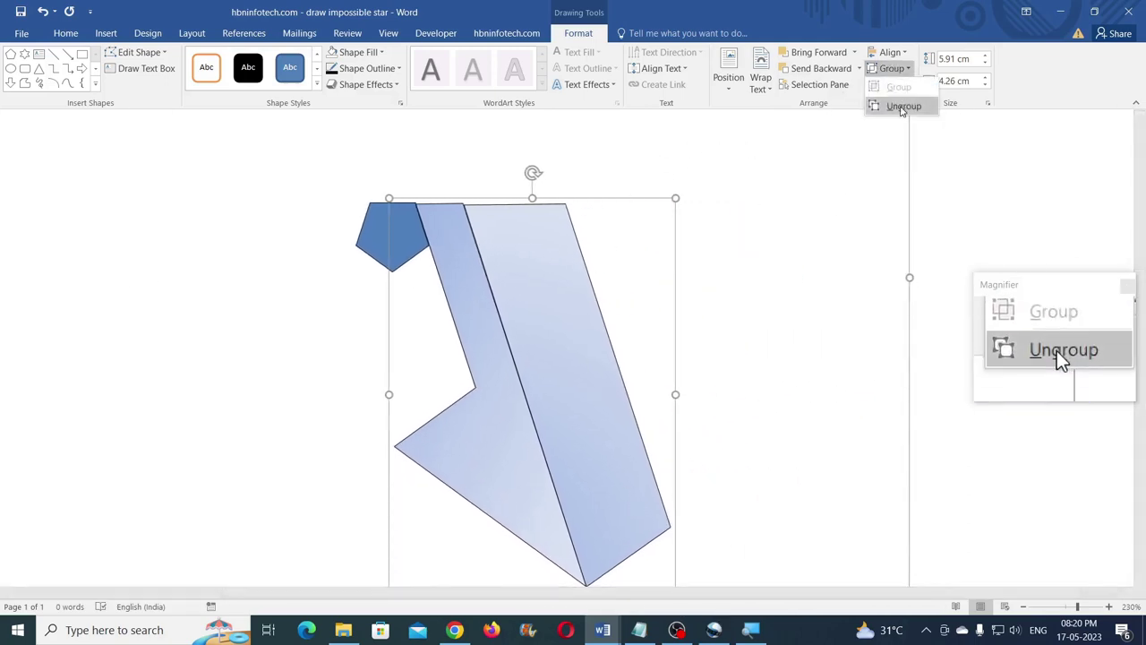
pyautogui.click(897, 108)
pyautogui.click(599, 246)
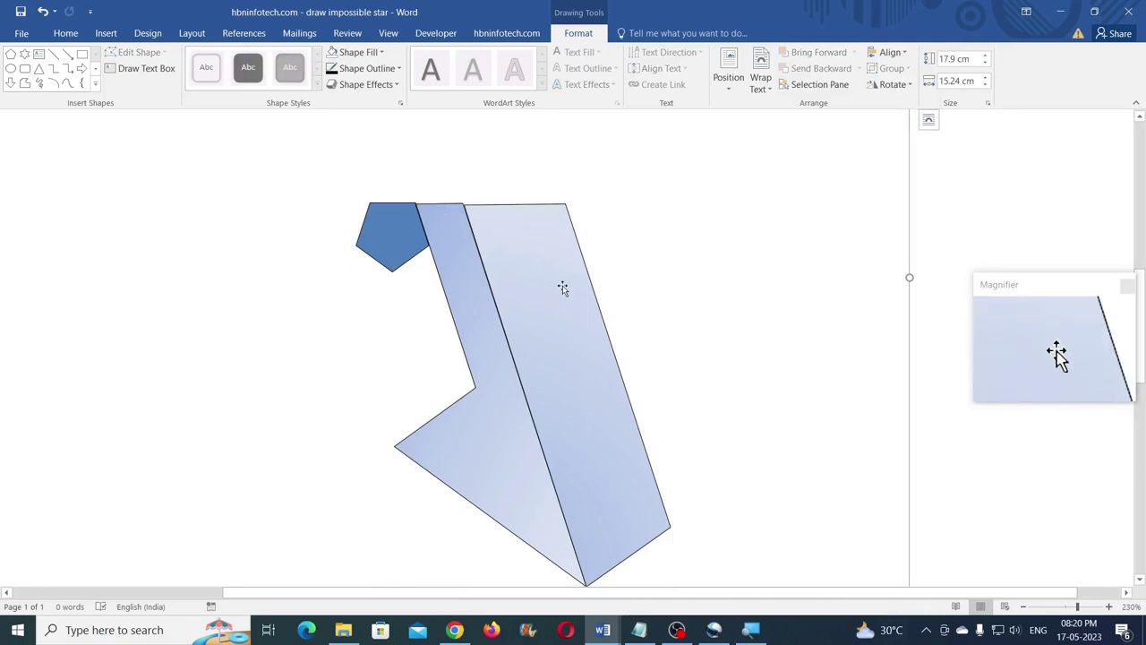
pyautogui.click(435, 220)
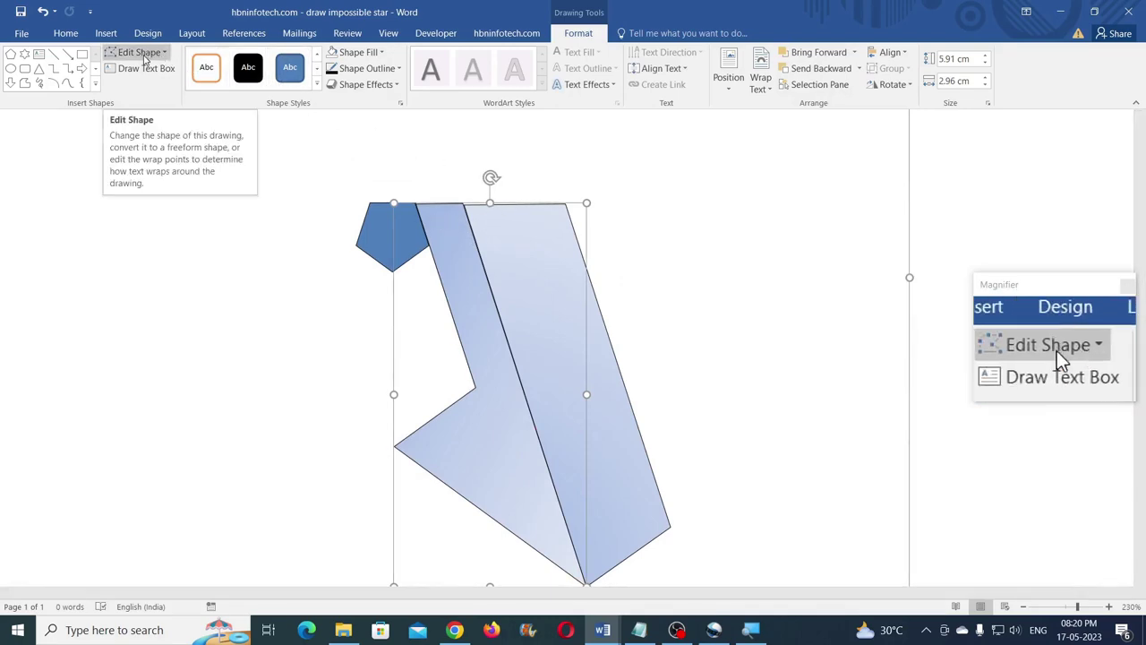
# Adjust the top-left and top-right corner points of the right light-blue shape
pyautogui.click(530, 235)
pyautogui.click(139, 51)
pyautogui.click(144, 90)
pyautogui.moveTo(465, 205); pyautogui.dragTo(465, 205)
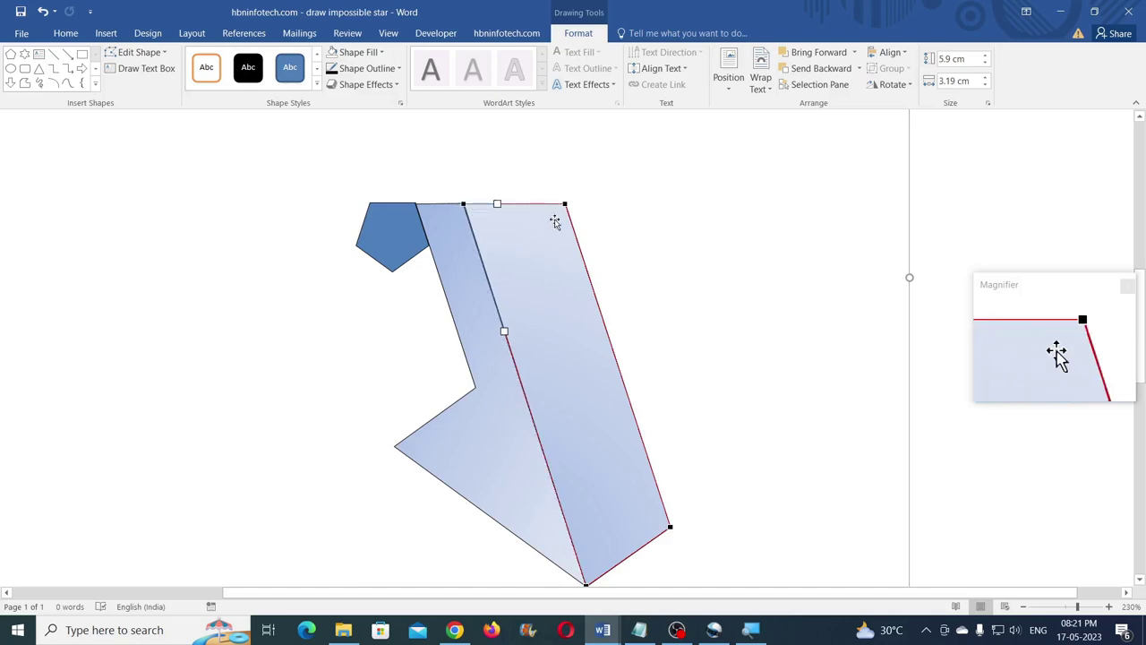
pyautogui.moveTo(564, 204); pyautogui.dragTo(565, 204)
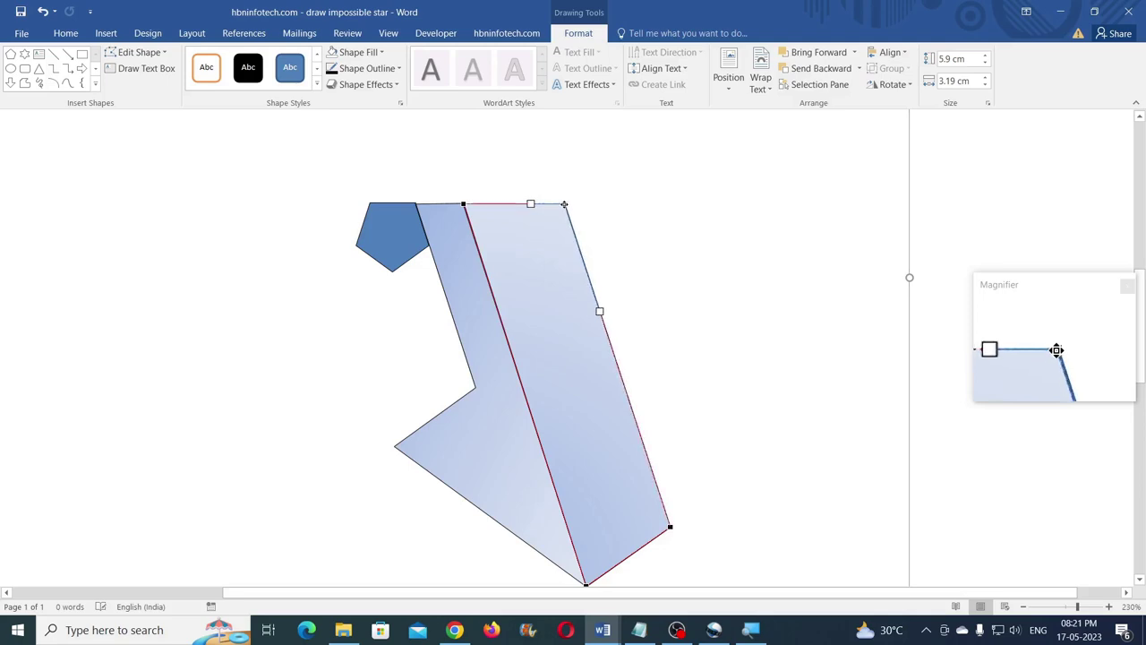
pyautogui.press('Escape')
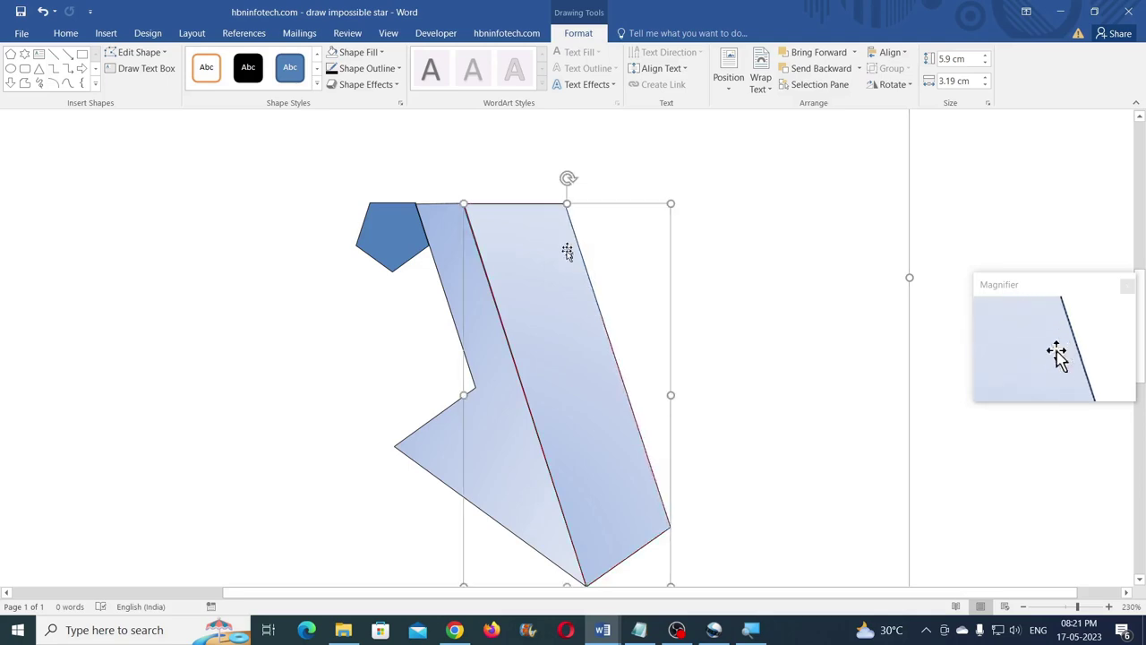
pyautogui.click(511, 268)
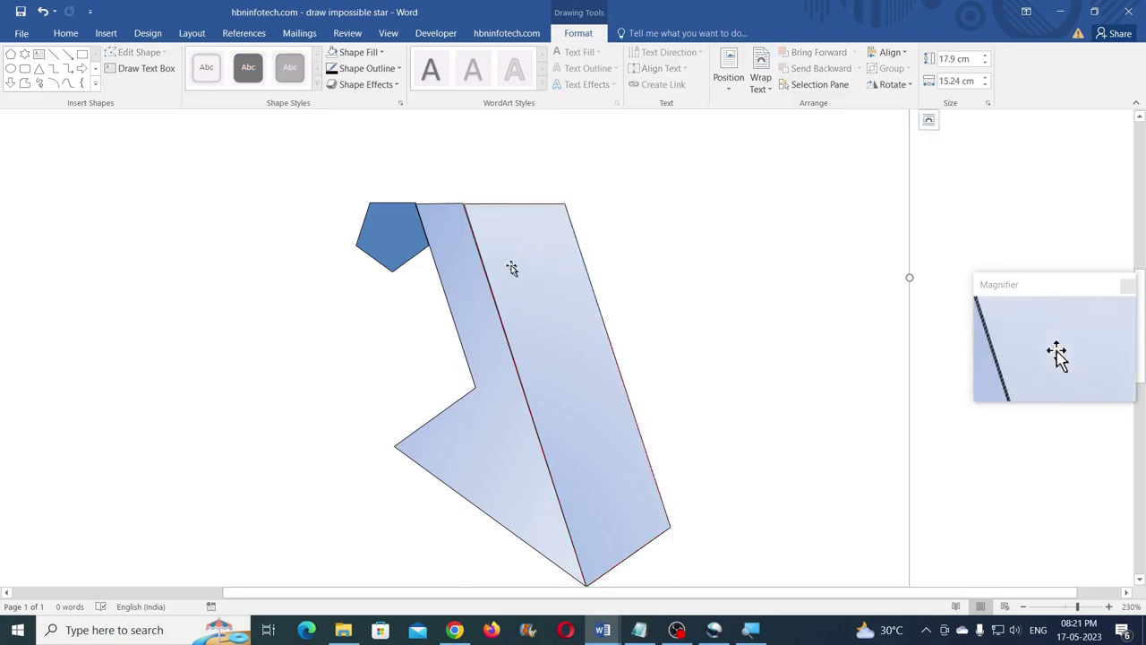
pyautogui.click(479, 220)
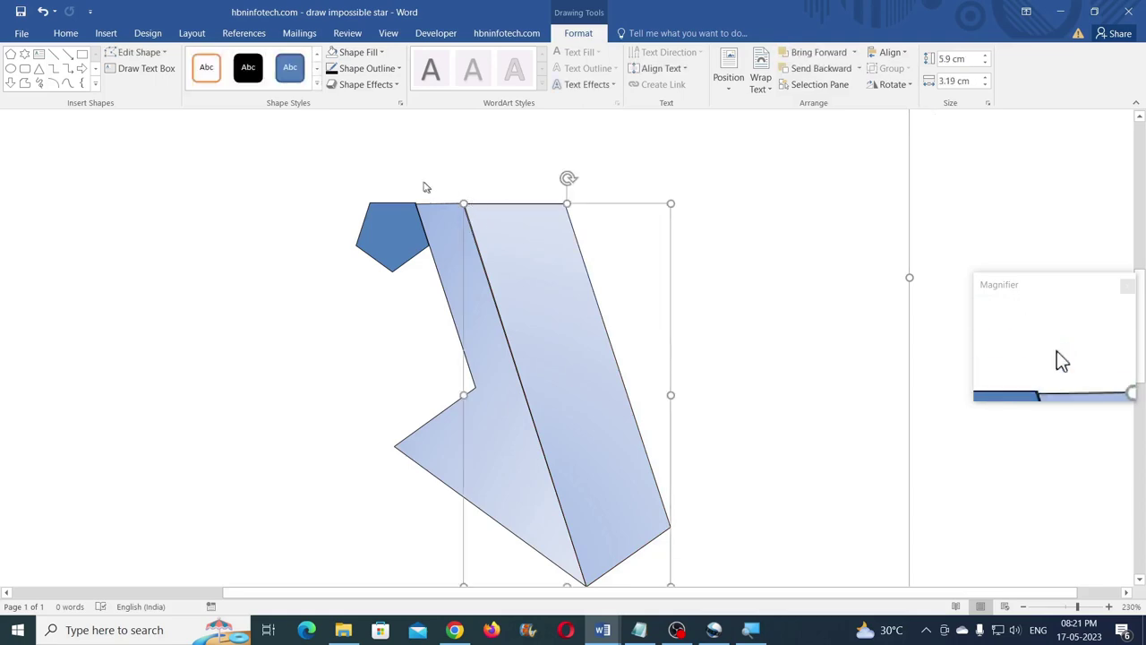
pyautogui.click(653, 282)
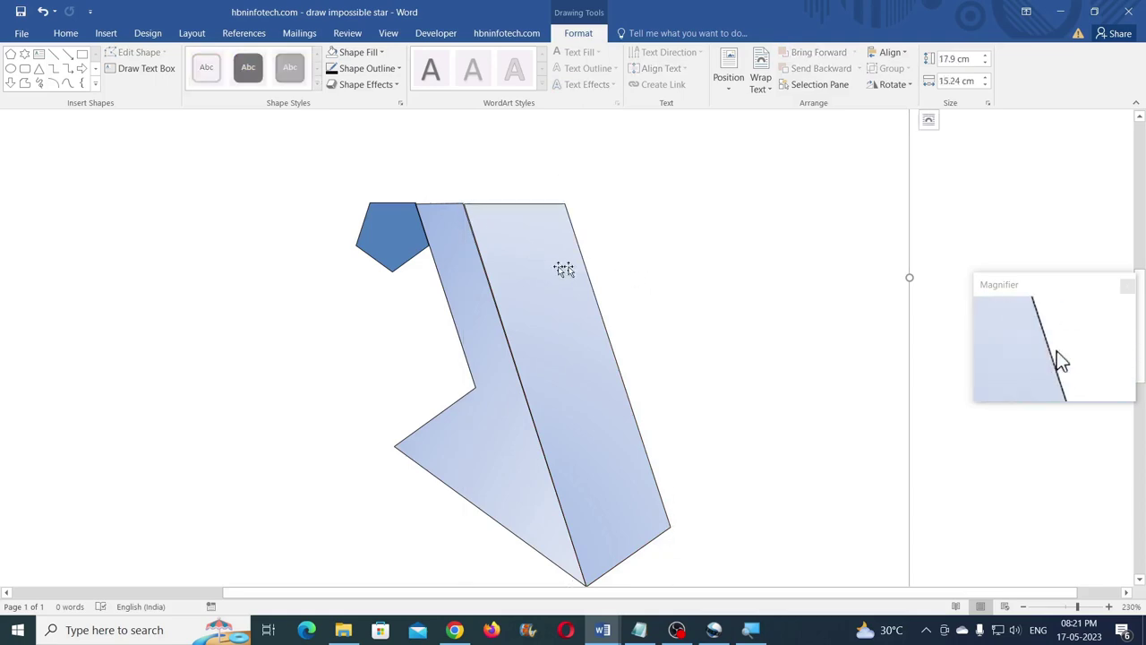
# Nudge the top corner point of the left parallelogram
pyautogui.click(464, 245)
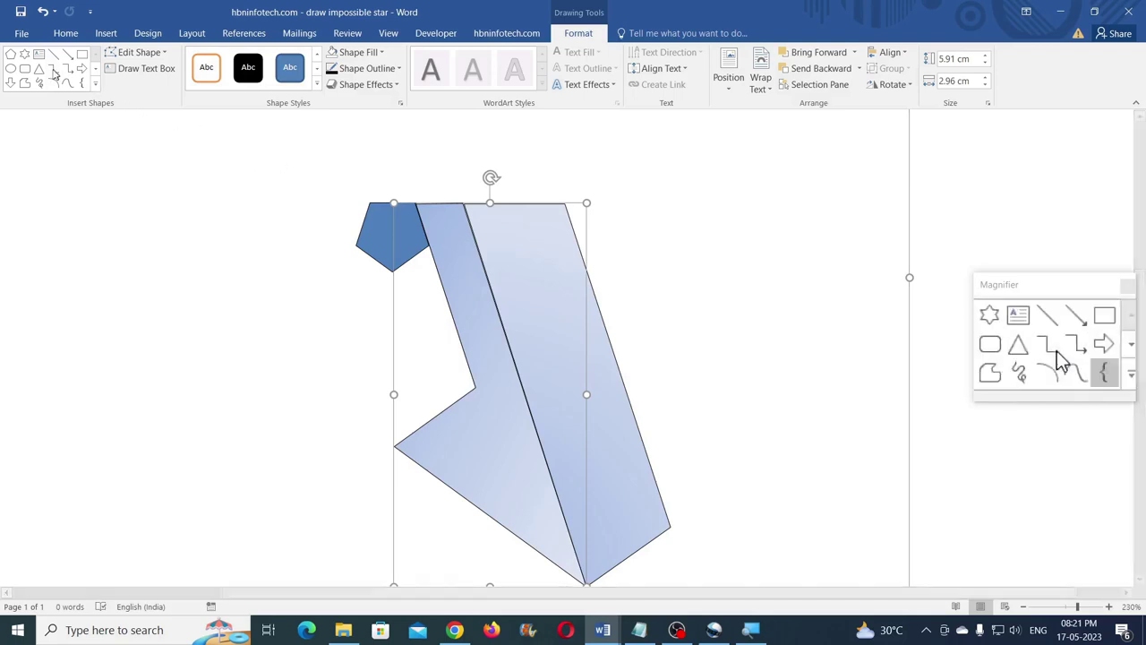
pyautogui.click(138, 52)
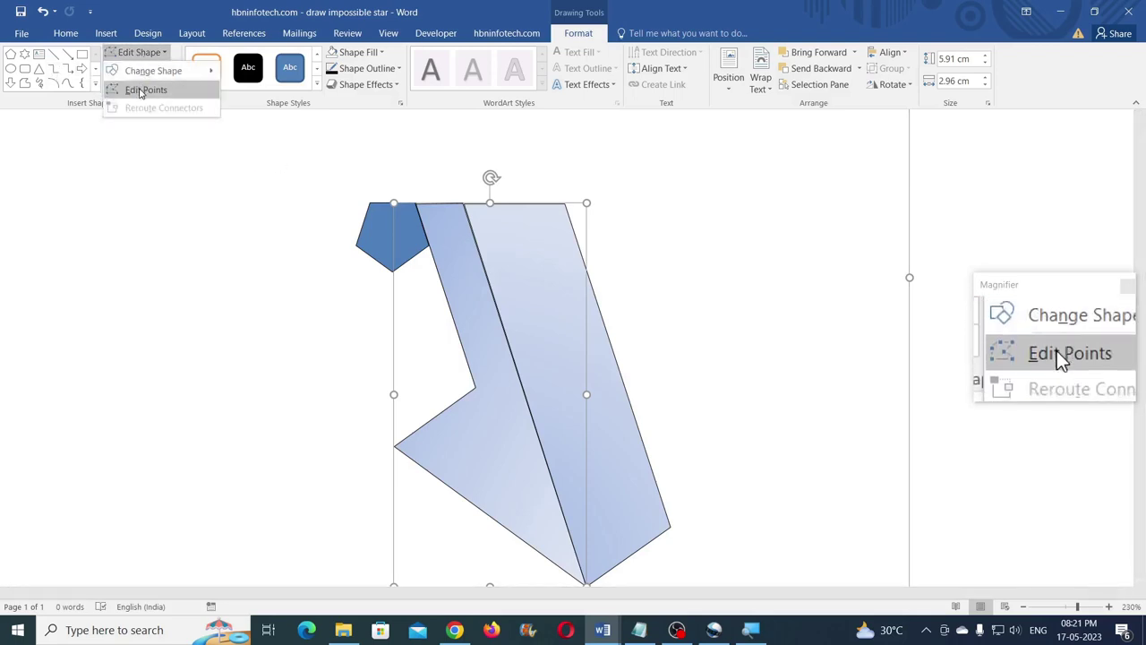
pyautogui.click(140, 90)
pyautogui.moveTo(464, 205); pyautogui.dragTo(464, 202)
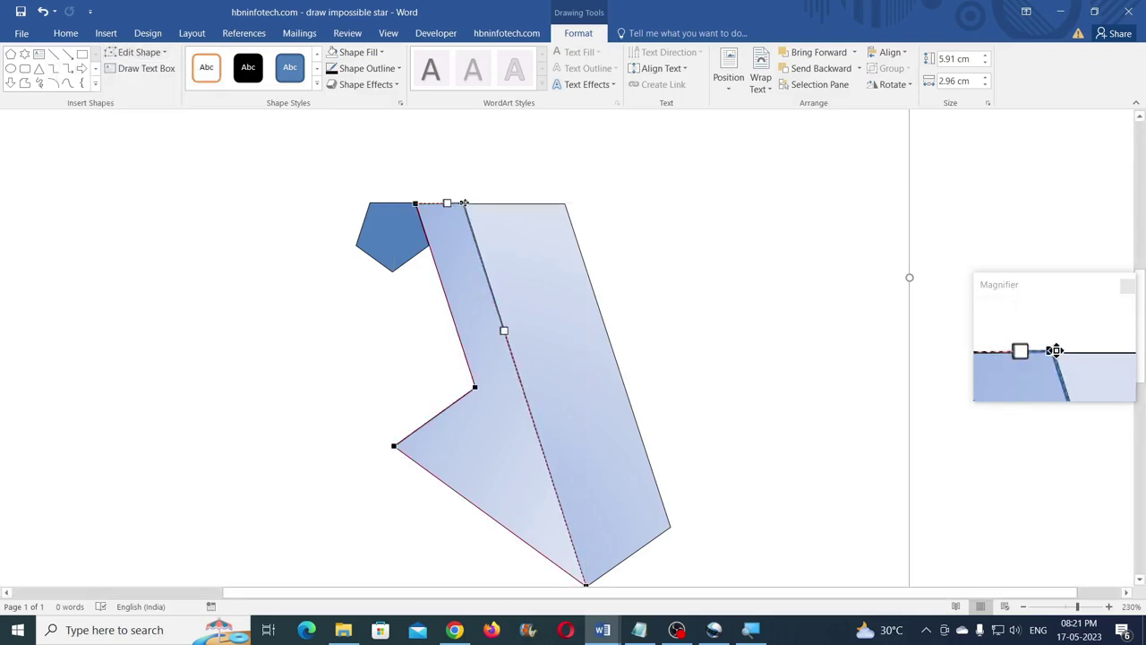
pyautogui.click(503, 227)
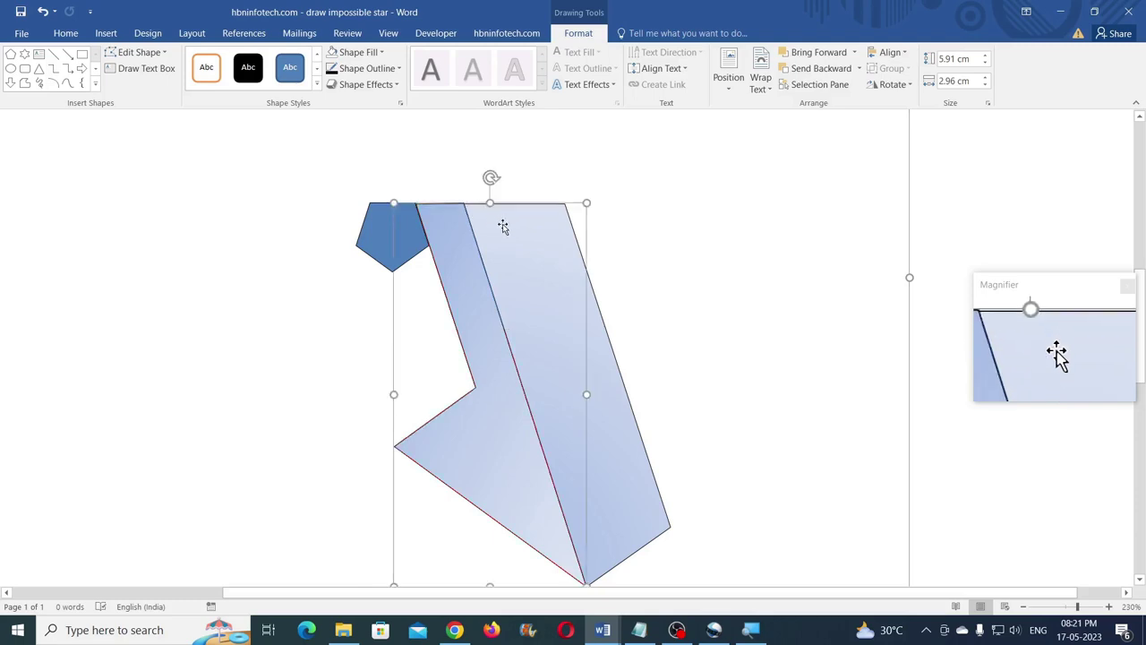
pyautogui.scroll(-1, 588, 327)
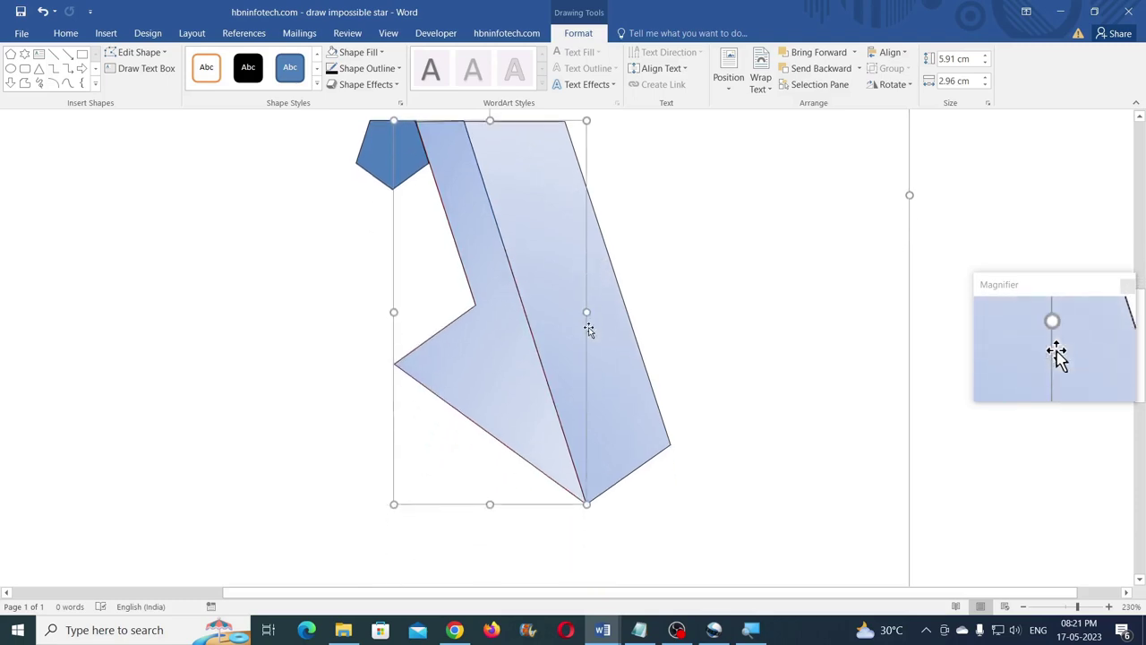
pyautogui.scroll(1, 629, 368)
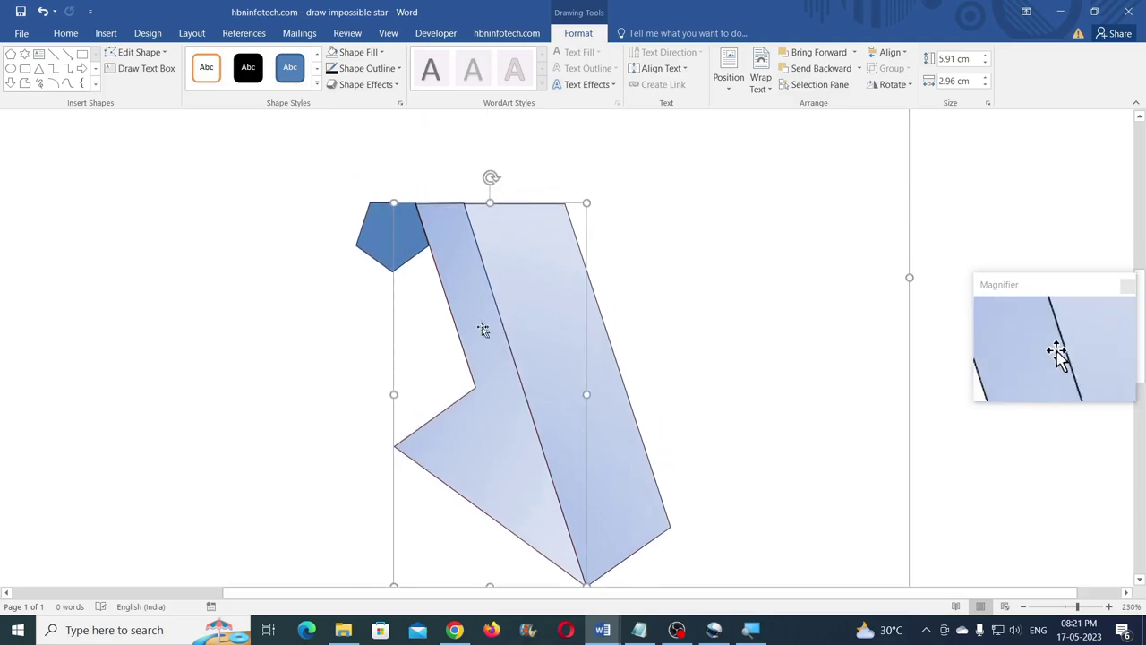
# Group the two parallelograms into one piece and zoom back out to the whole page
pyautogui.keyDown('shift'); pyautogui.click(619, 403); pyautogui.keyUp('shift')
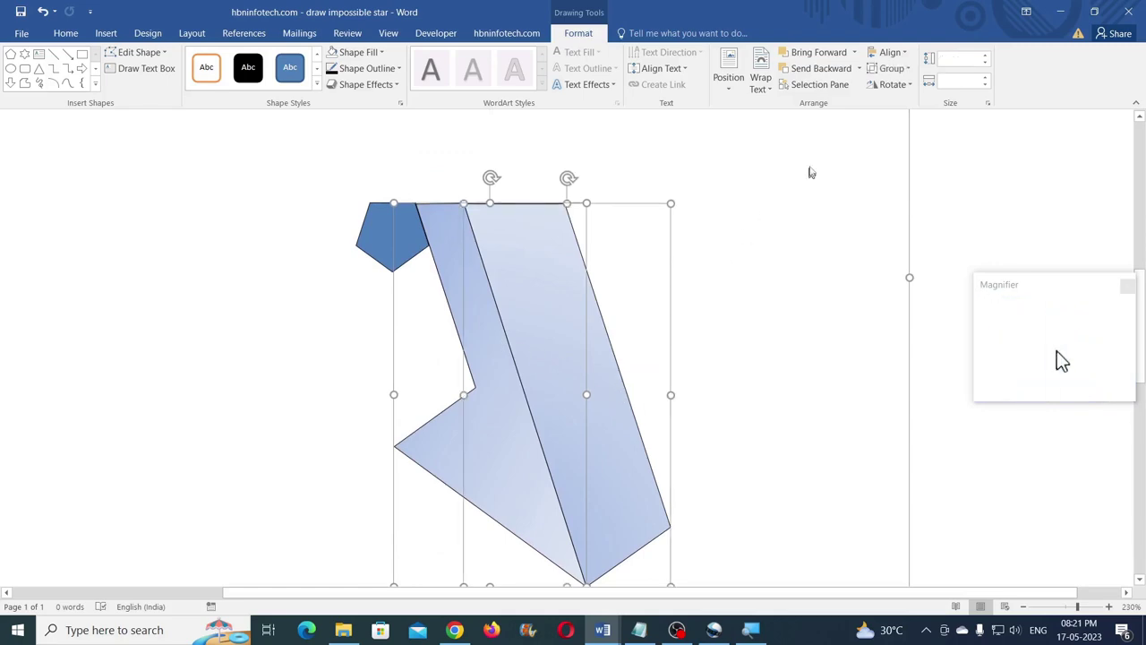
pyautogui.click(896, 68)
pyautogui.click(899, 85)
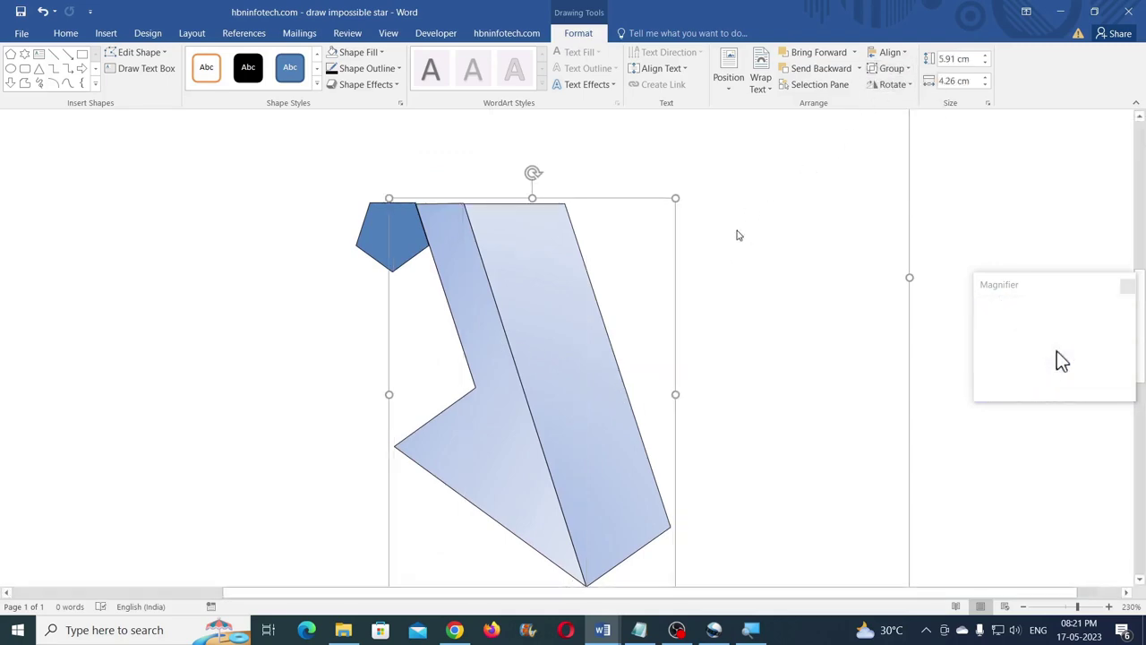
pyautogui.click(649, 278)
pyautogui.click(485, 308)
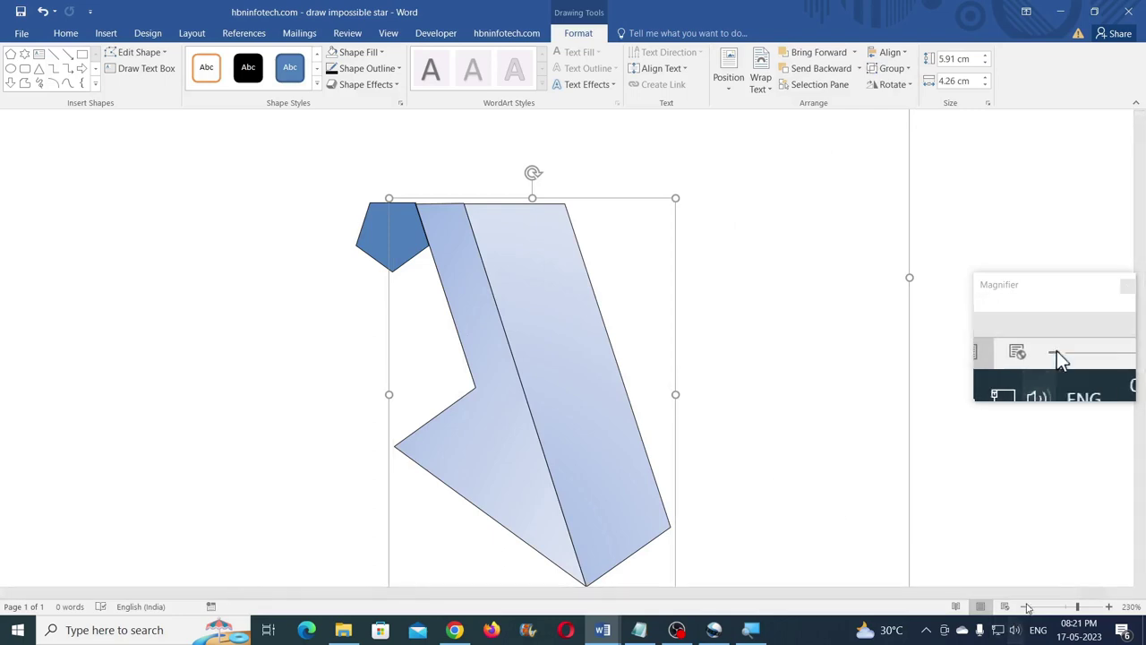
pyautogui.click(1065, 608)
pyautogui.scroll(-2, 653, 392)
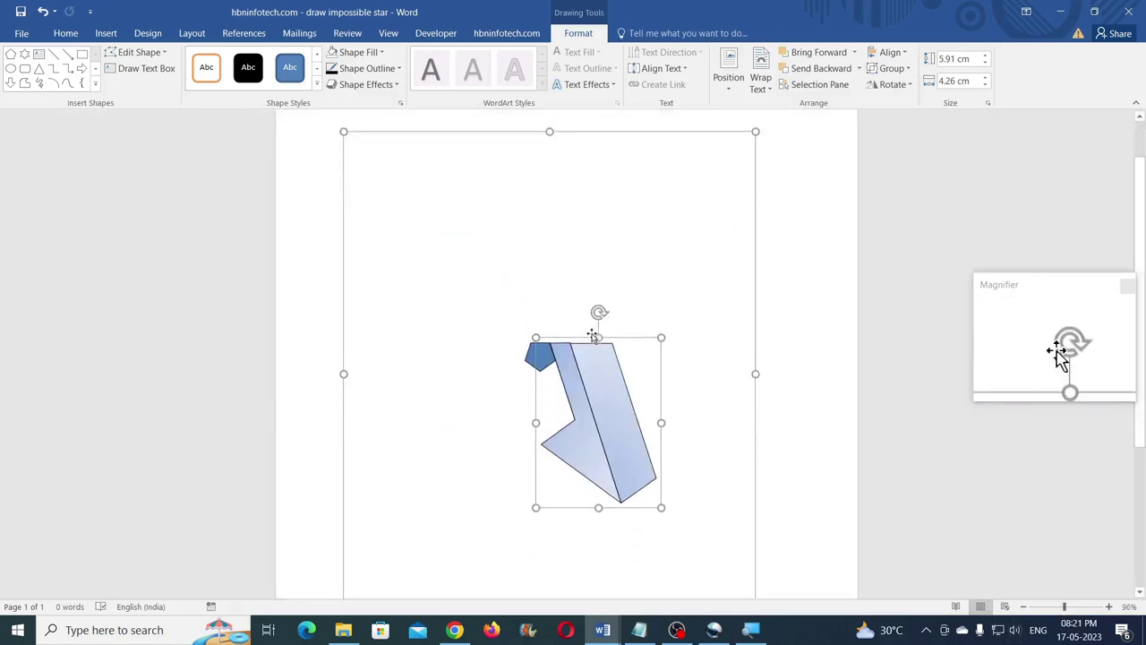
pyautogui.click(367, 68)
pyautogui.moveTo(362, 269)
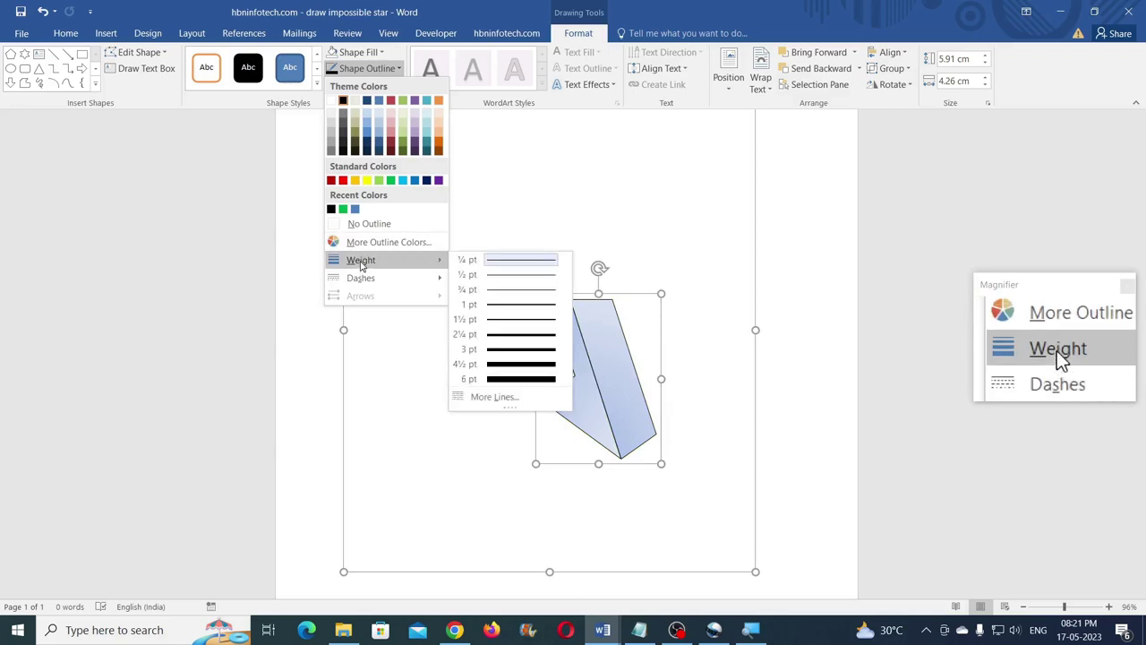
# Set the outline to 1½ pt, place a duplicate to the left, and rotate it 72°
pyautogui.click(495, 320)
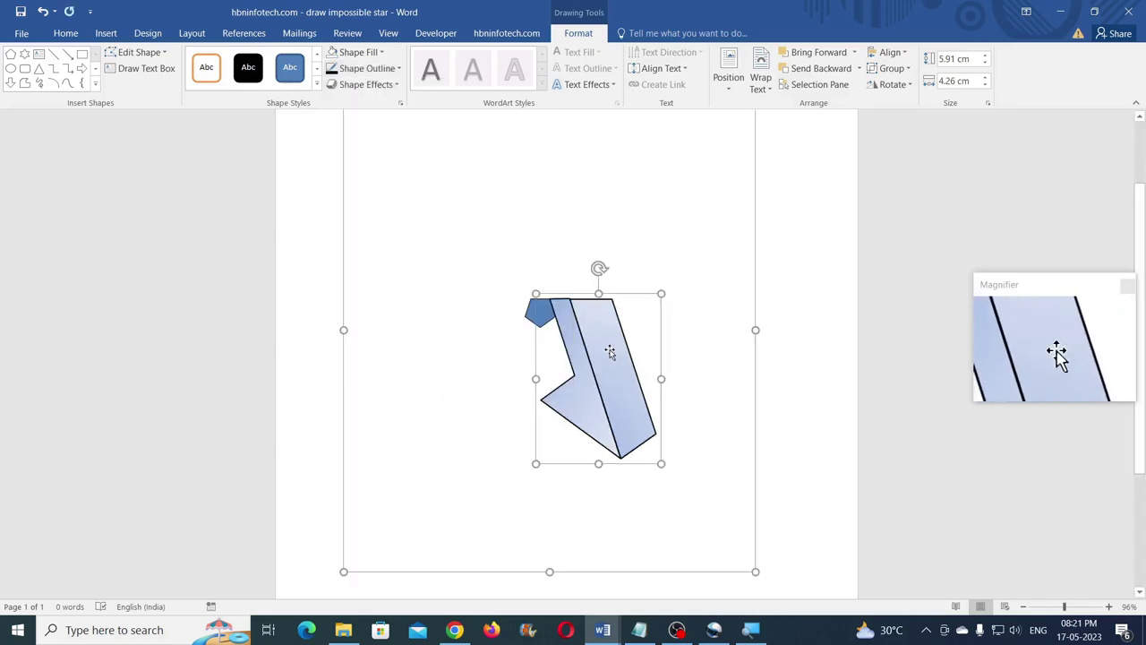
pyautogui.moveTo(605, 350); pyautogui.dragTo(467, 346)
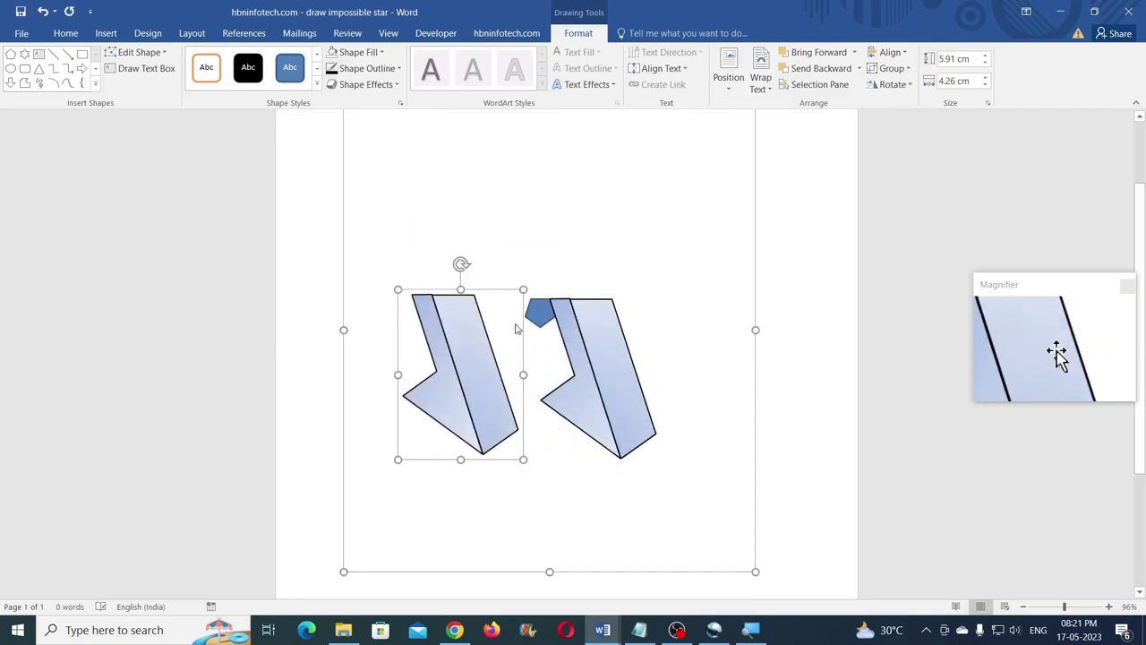
pyautogui.click(895, 84)
pyautogui.click(904, 174)
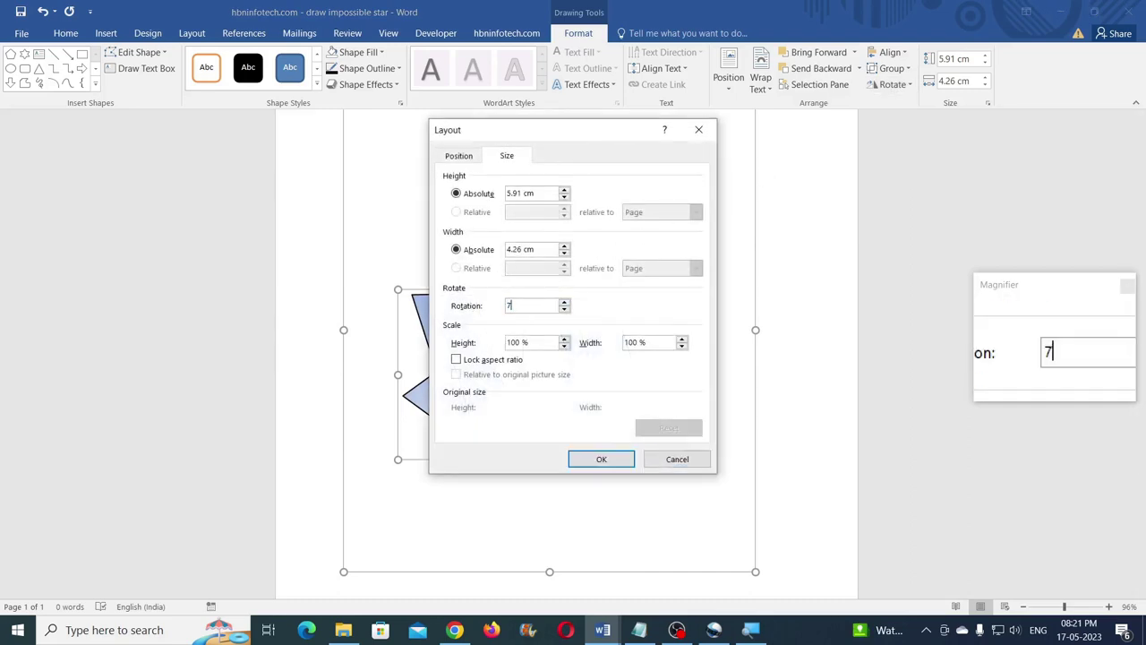
pyautogui.write('72')
pyautogui.press('Return')
# Fit the rotated piece against the first one and drag a copy above them
pyautogui.moveTo(483, 366); pyautogui.dragTo(519, 379)
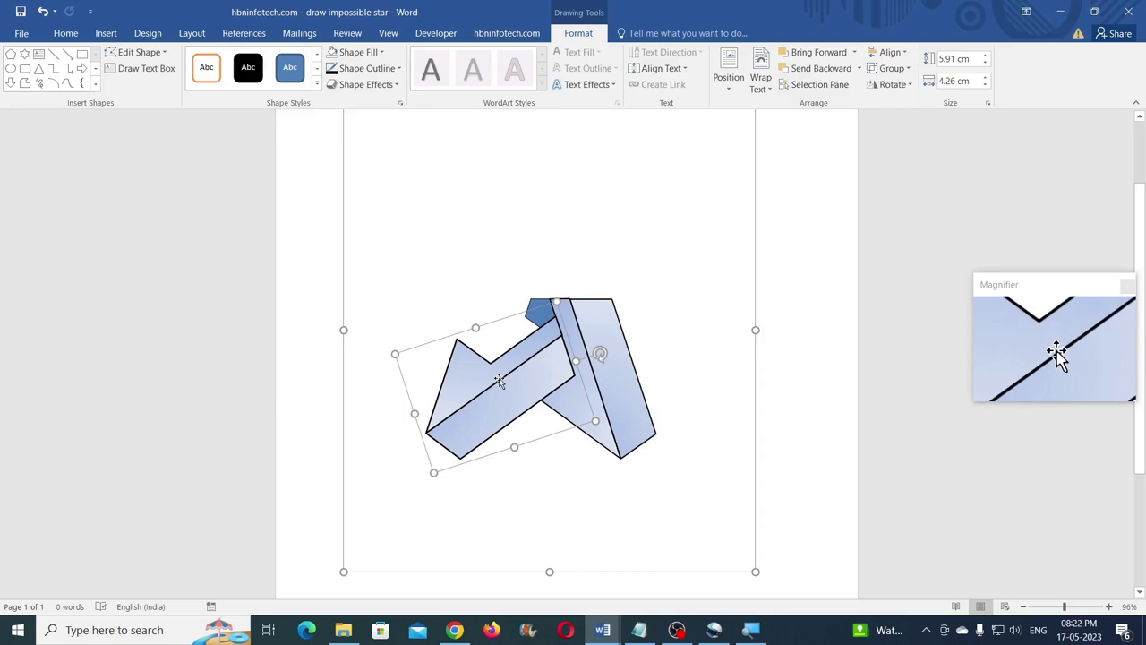
pyautogui.hotkey('ctrl', 'z')
pyautogui.hotkey('ctrl', 'y')
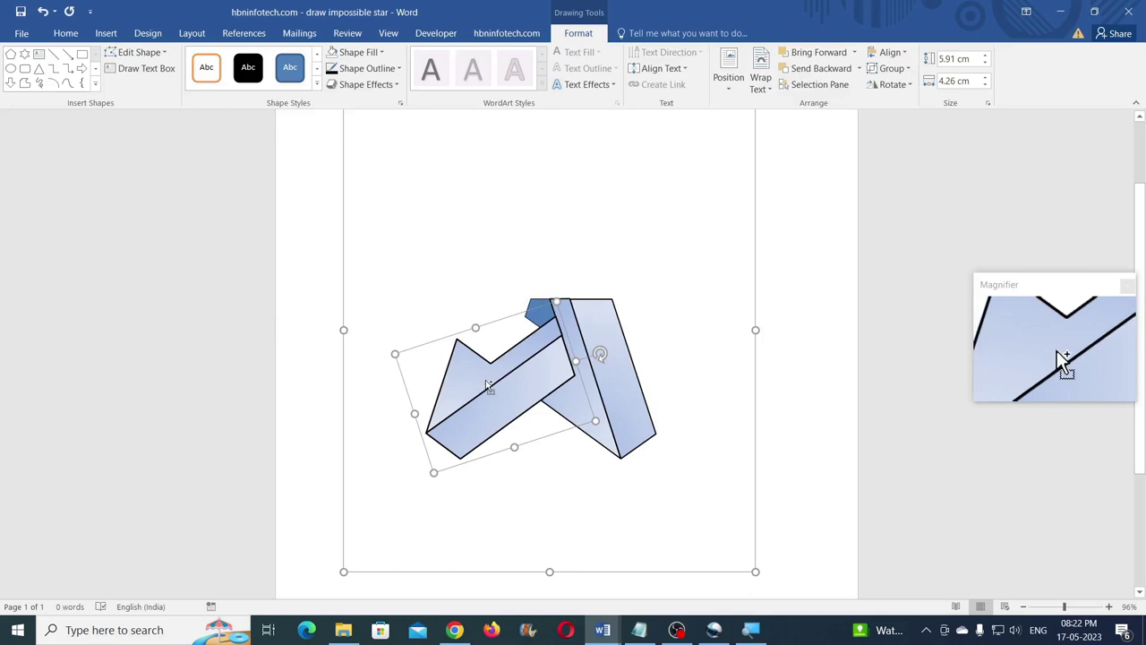
pyautogui.moveTo(490, 394); pyautogui.dragTo(452, 277)
# Rotate the third star arm to 144° and nudge it into place in the star
pyautogui.click(910, 86)
pyautogui.click(921, 172)
pyautogui.moveTo(527, 306); pyautogui.dragTo(483, 305)
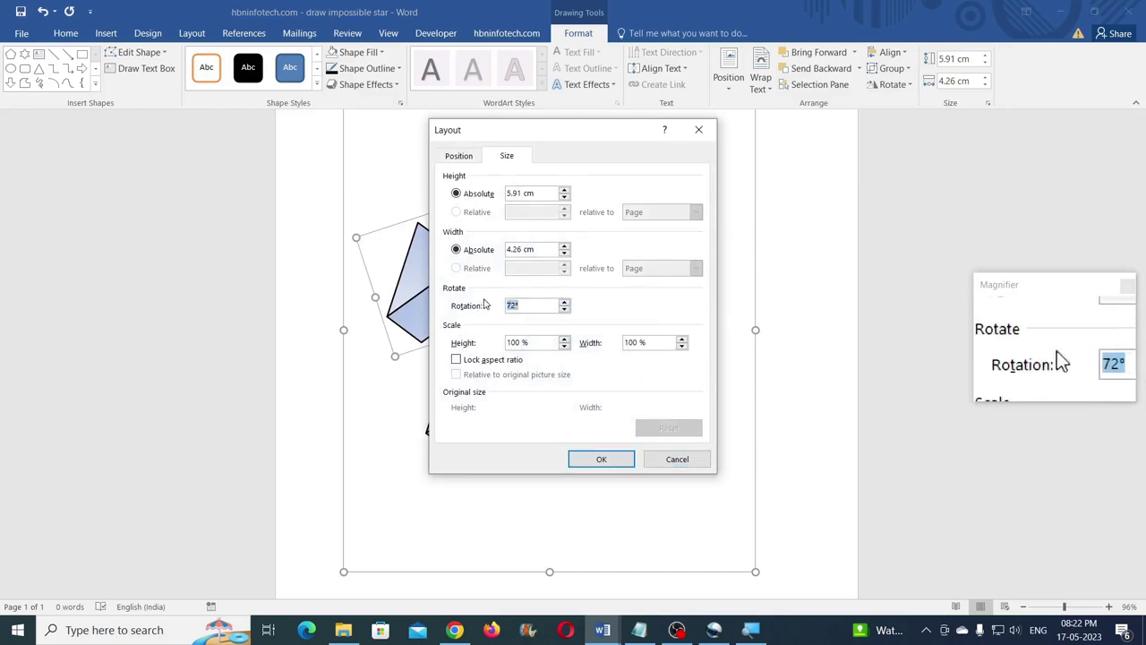
pyautogui.press('Return')
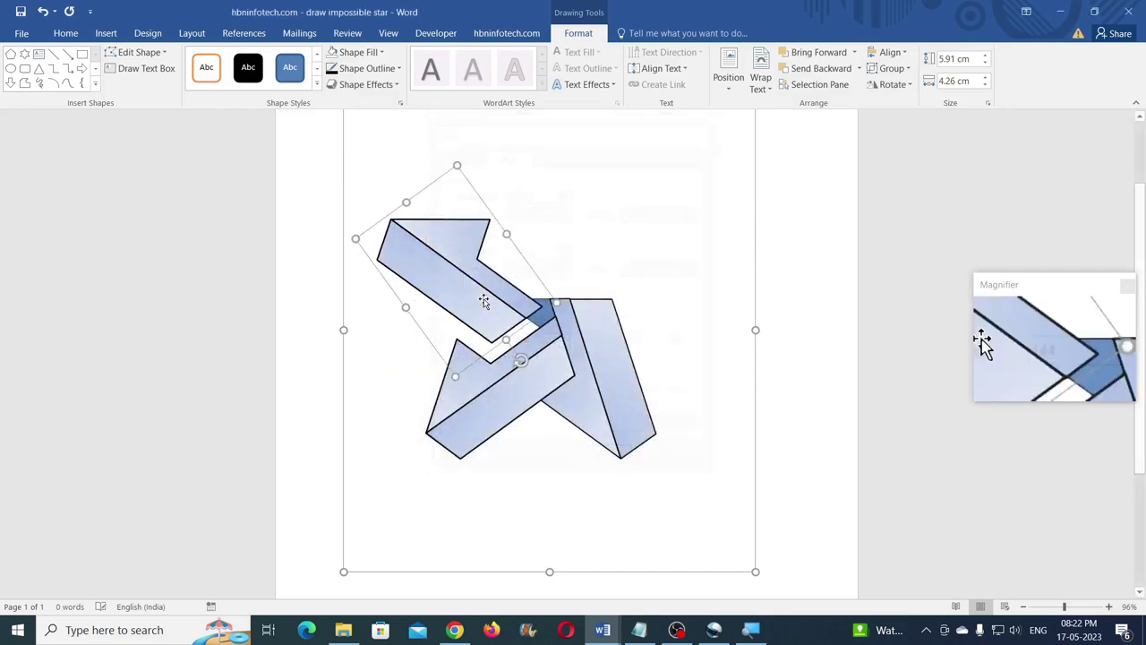
pyautogui.moveTo(494, 291); pyautogui.dragTo(484, 309)
pyautogui.hotkey('ctrl', 'Up')
pyautogui.hotkey('ctrl', 'Up')
pyautogui.hotkey('ctrl', 'Up')
pyautogui.hotkey('ctrl', 'Left')
pyautogui.hotkey('ctrl', 'Down')
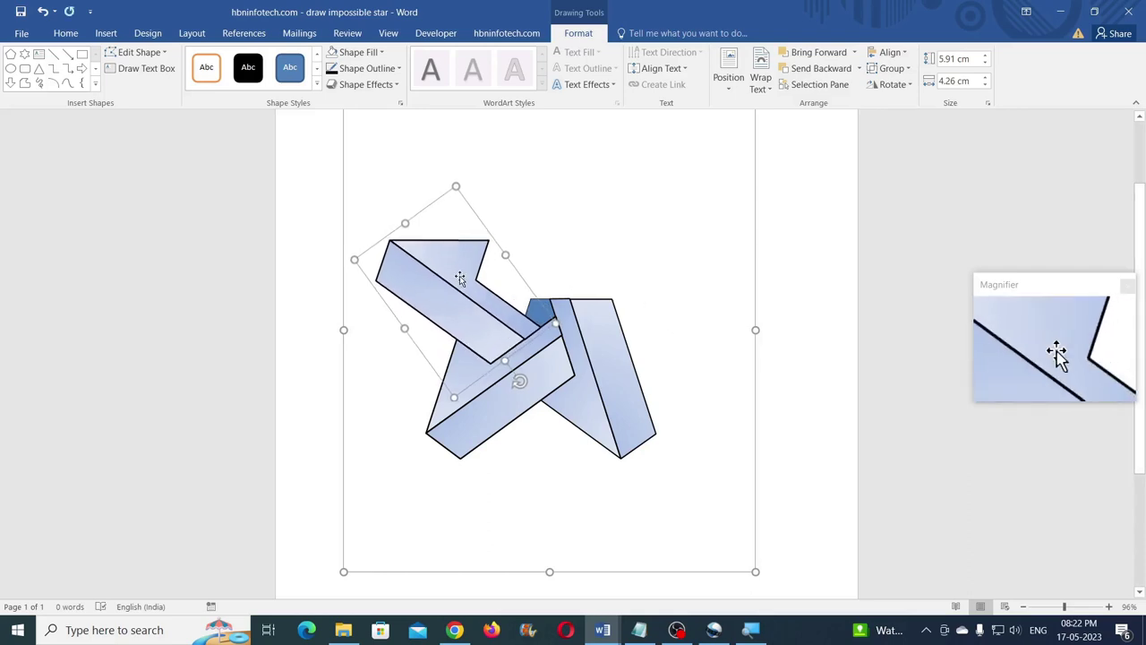
# Copy the arm, rotate the copy to 216° and fit it into the star
pyautogui.moveTo(462, 282); pyautogui.dragTo(570, 192)
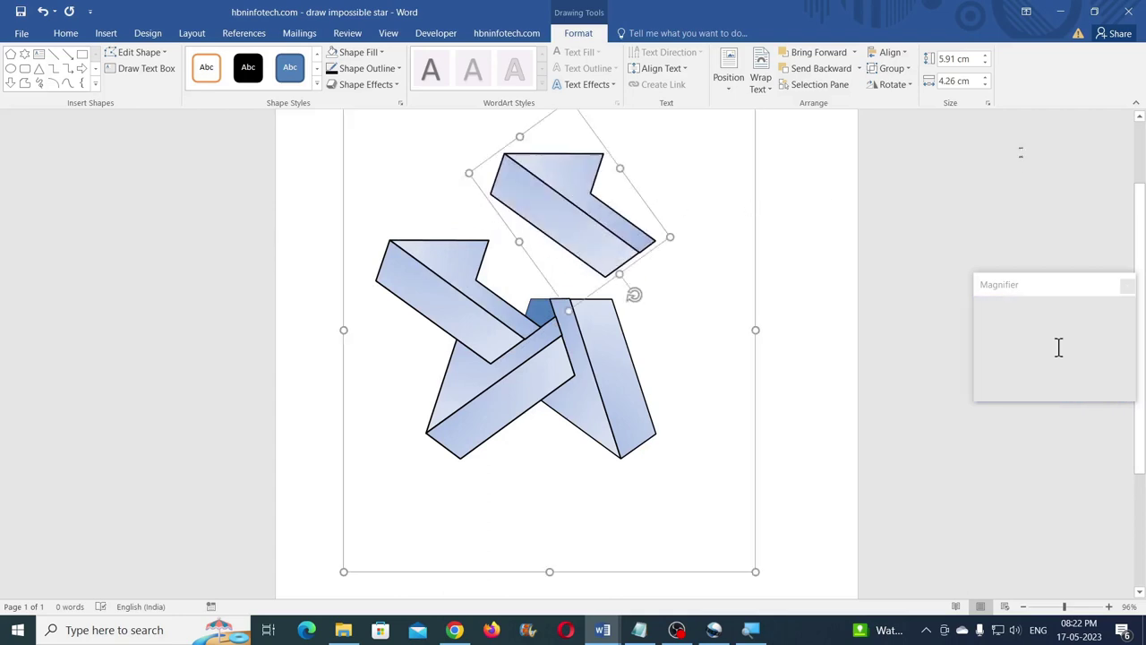
pyautogui.click(895, 84)
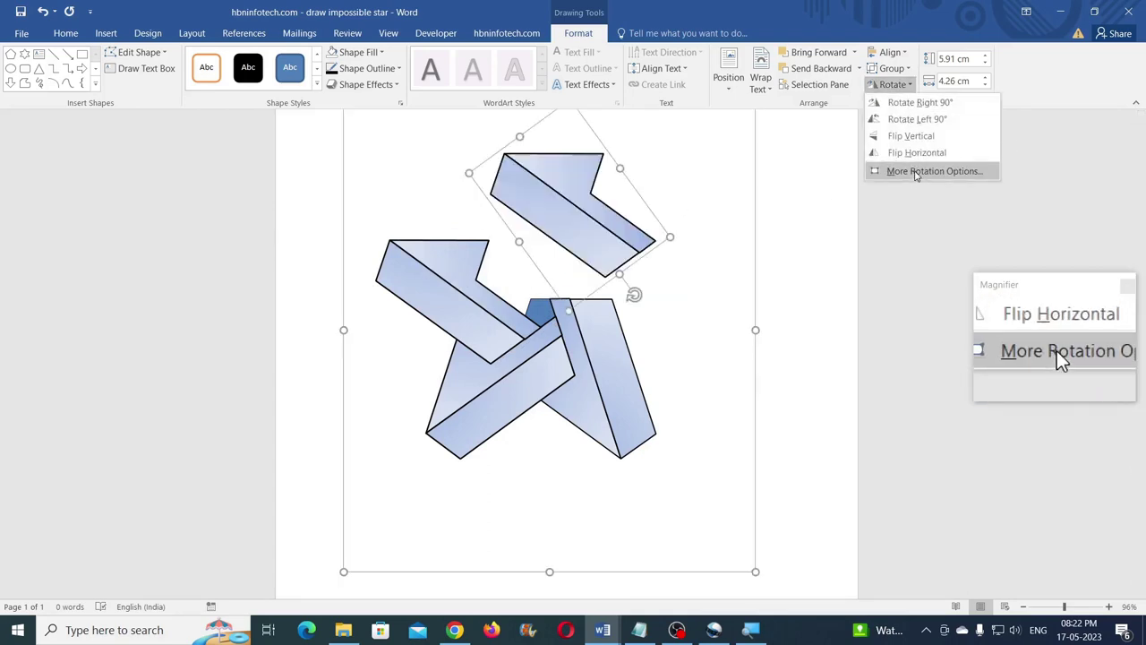
pyautogui.click(914, 171)
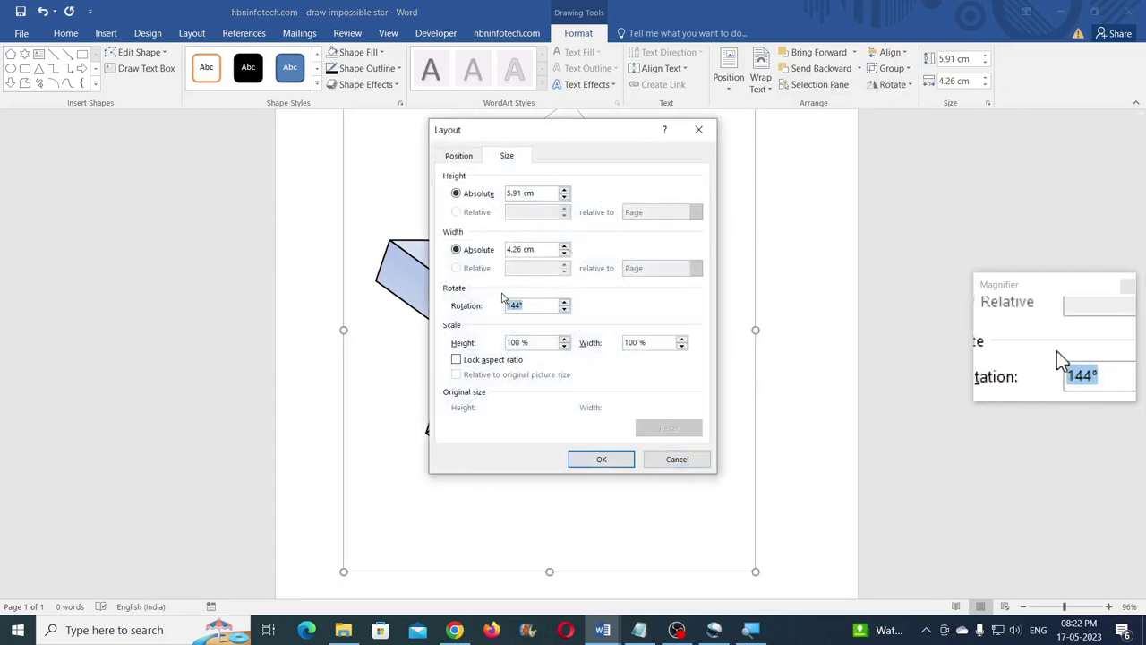
pyautogui.press('Return')
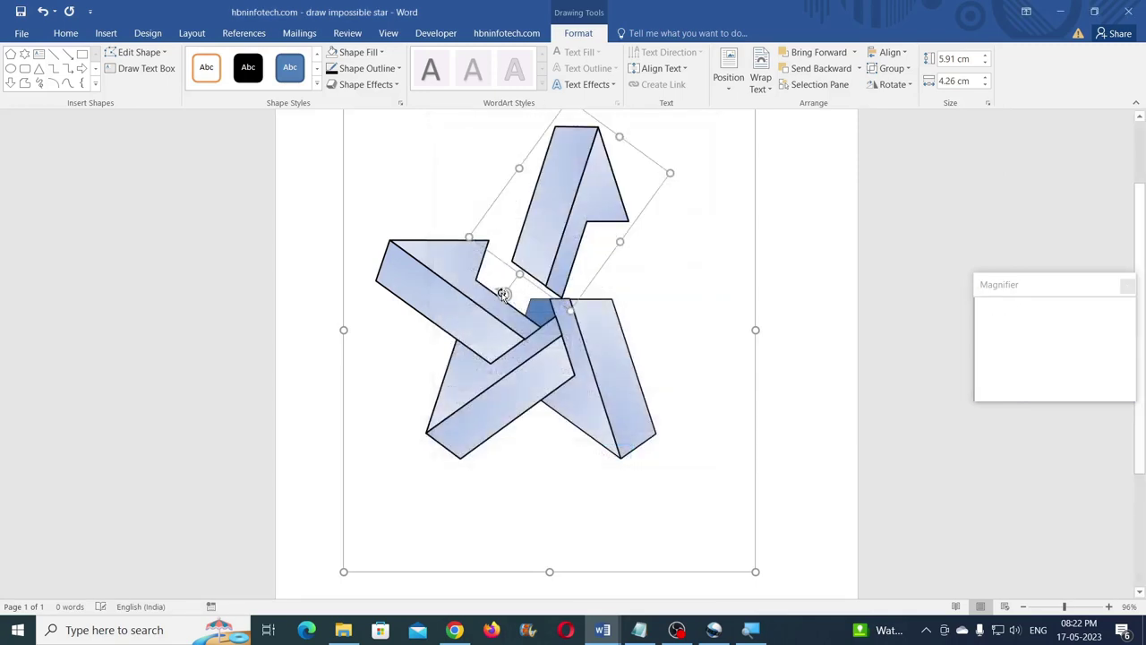
pyautogui.moveTo(551, 212); pyautogui.dragTo(514, 227)
pyautogui.press('Up')
pyautogui.press('Up')
pyautogui.press('Up')
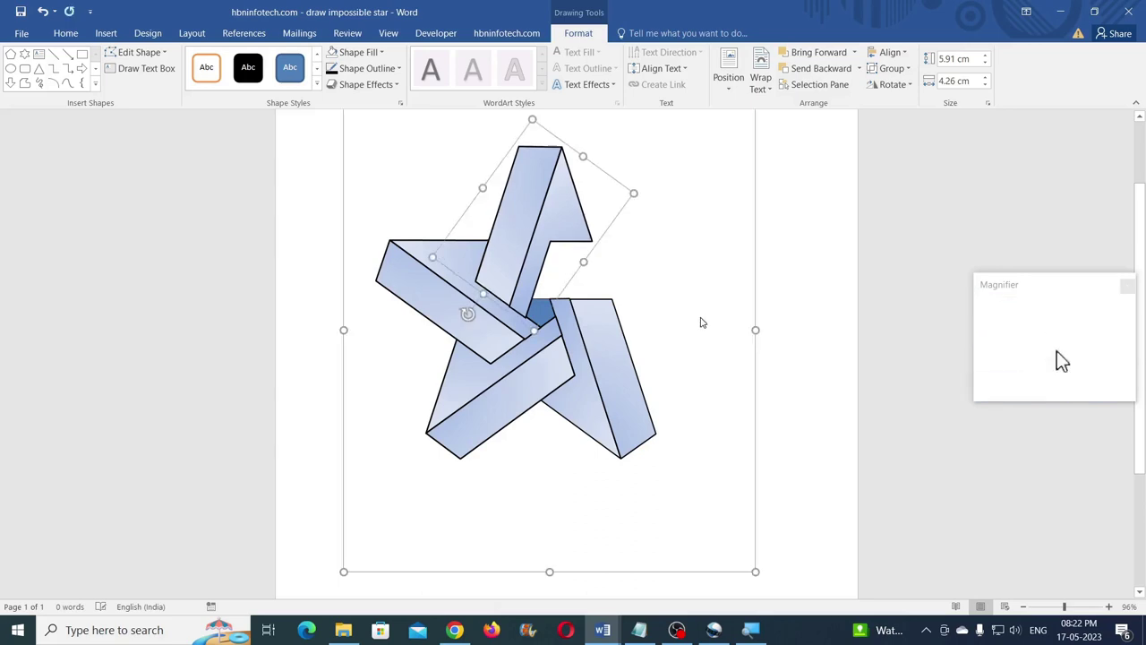
pyautogui.click(667, 554)
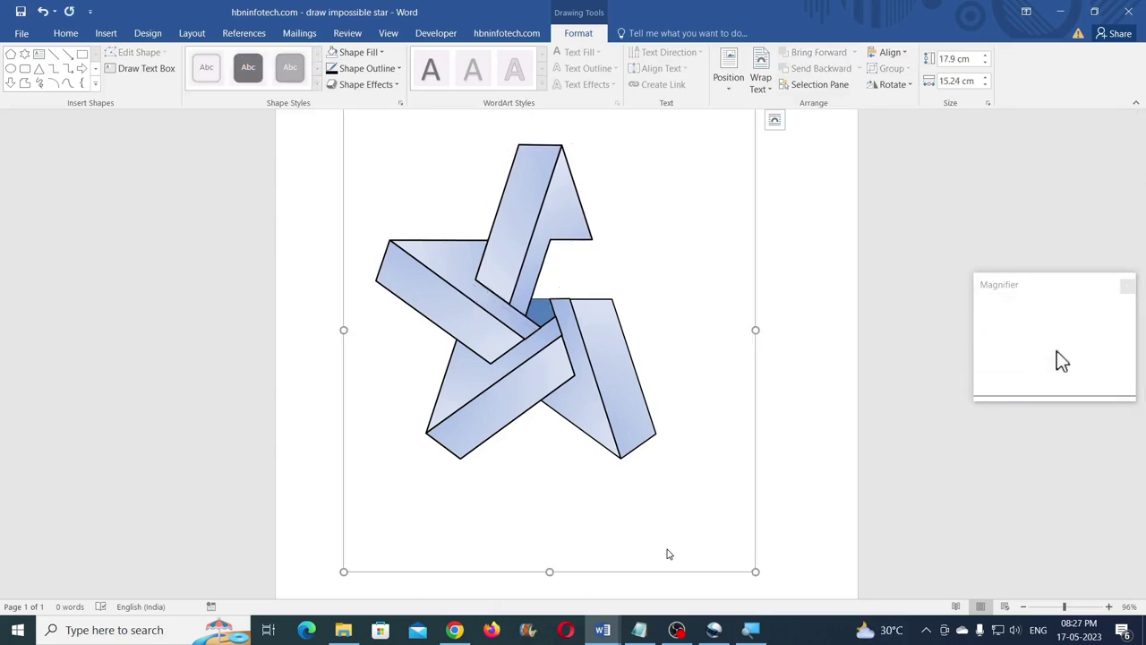
# Copy the top arm, rotate the copy to 288° and move it into the star
pyautogui.click(547, 213)
pyautogui.moveTo(547, 213); pyautogui.dragTo(640, 219)
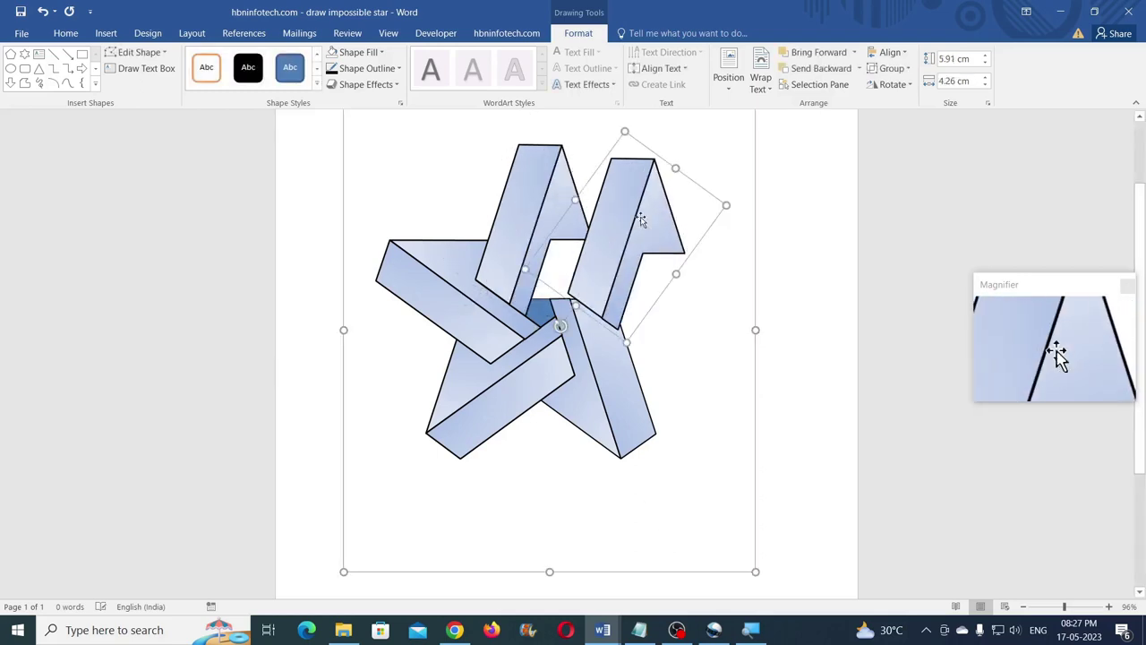
pyautogui.click(893, 84)
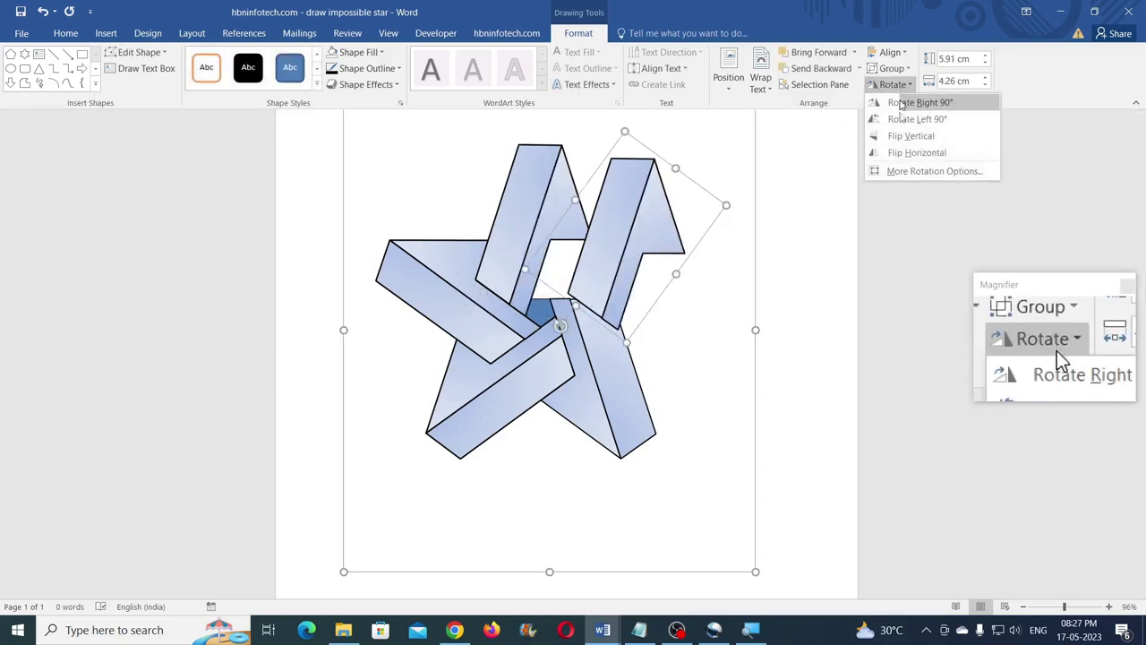
pyautogui.click(909, 171)
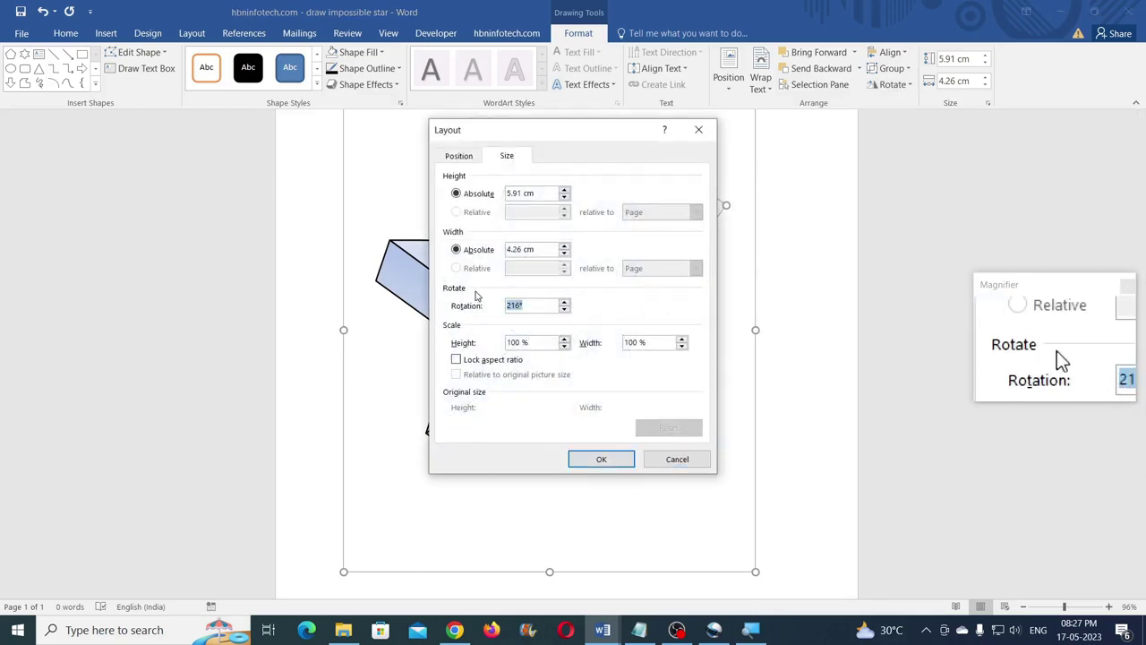
pyautogui.write('288')
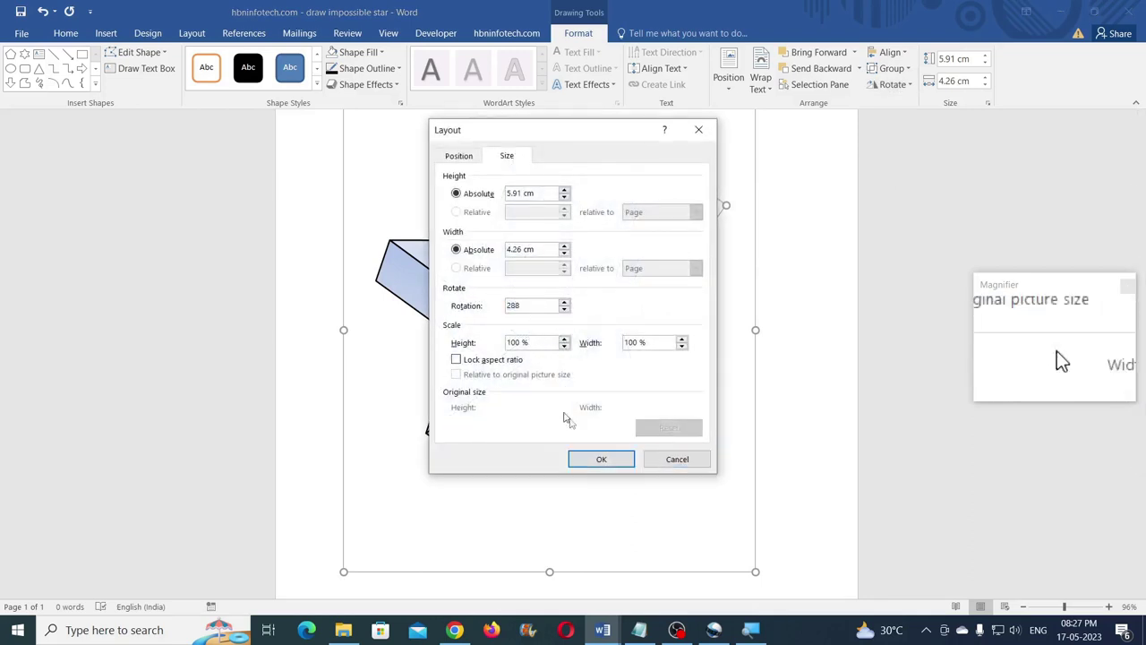
pyautogui.click(601, 458)
pyautogui.moveTo(593, 234); pyautogui.dragTo(589, 270)
# Fine-tune the 288° arm and the top arm with Ctrl+arrow nudges until the star closes
pyautogui.hotkey('ctrl', 'Left')
pyautogui.hotkey('ctrl', 'Left')
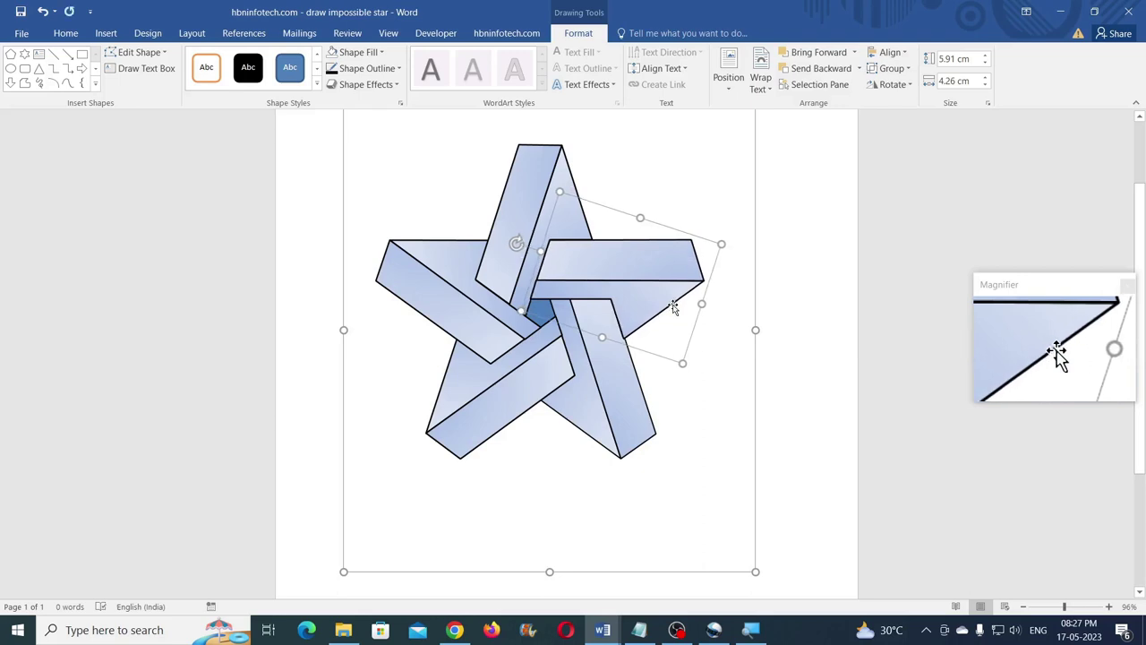
pyautogui.hotkey('ctrl', 'Right')
pyautogui.hotkey('ctrl', 'Right')
pyautogui.hotkey('ctrl', 'Up')
pyautogui.hotkey('ctrl', 'Up')
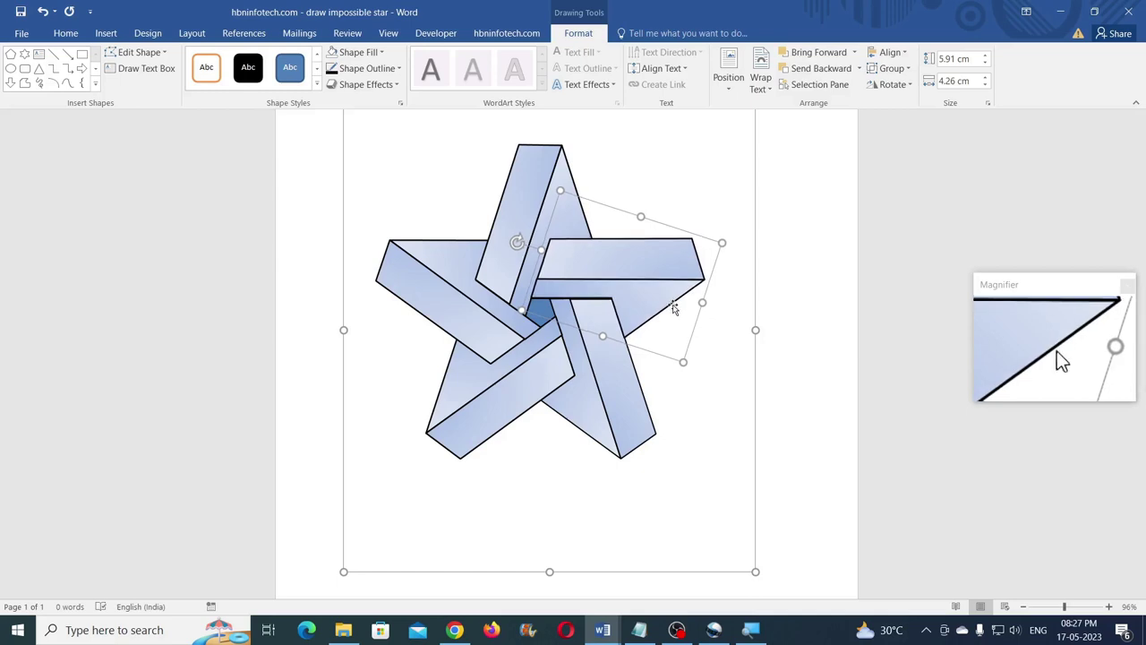
pyautogui.hotkey('ctrl', 'Down')
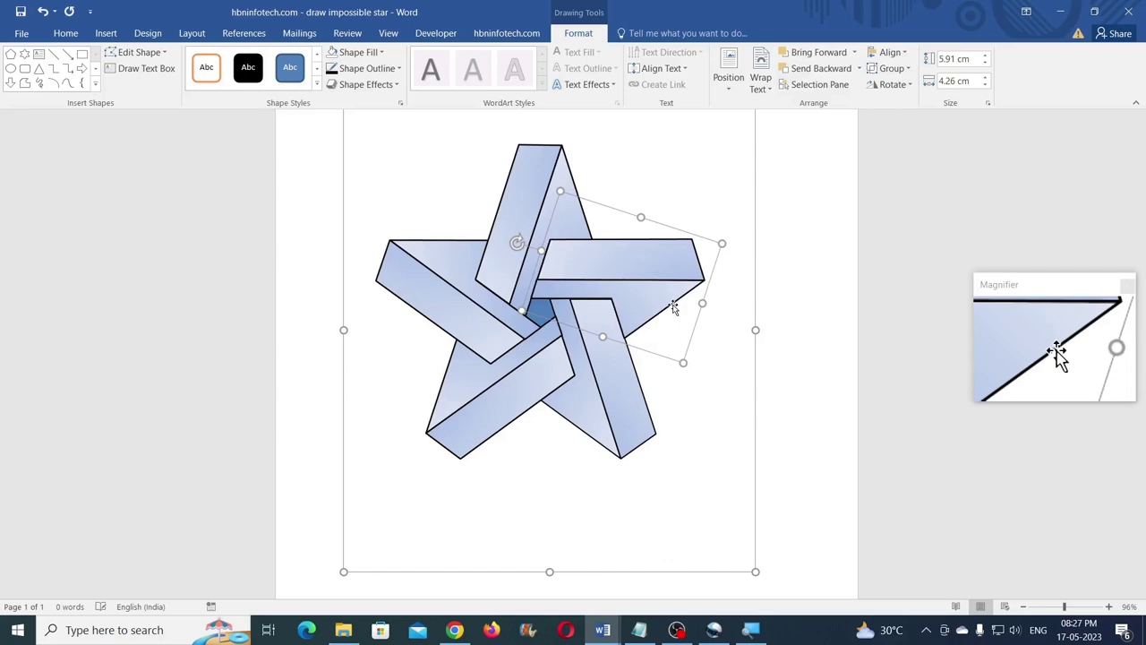
pyautogui.hotkey('ctrl', 'Down')
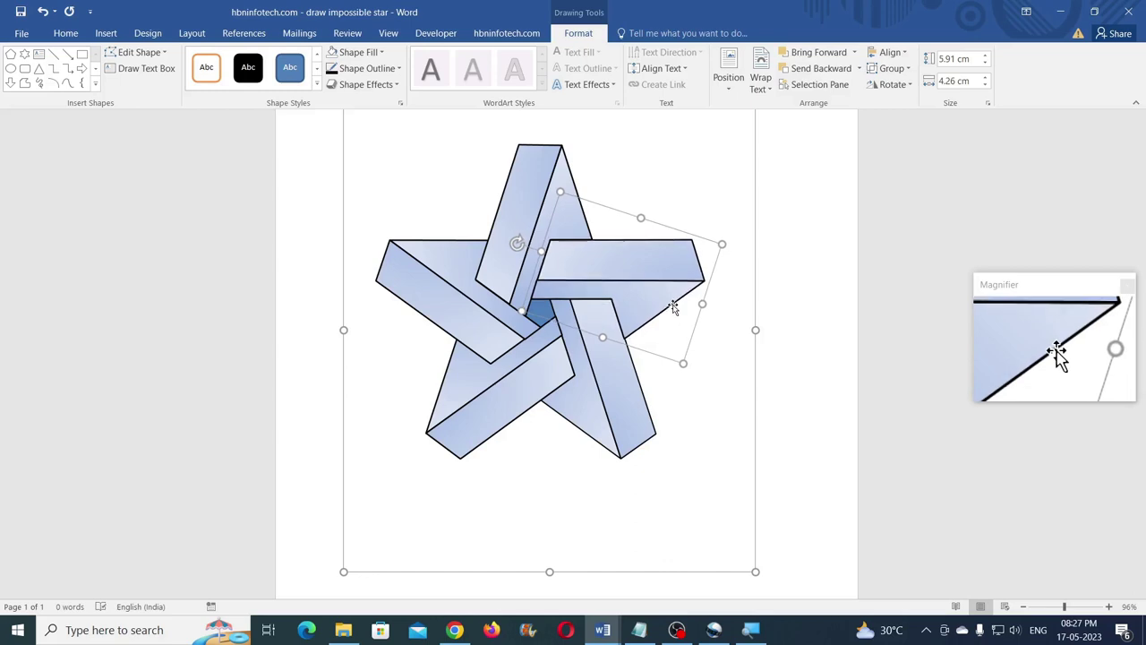
pyautogui.hotkey('ctrl', 'Up')
pyautogui.hotkey('ctrl', 'Right')
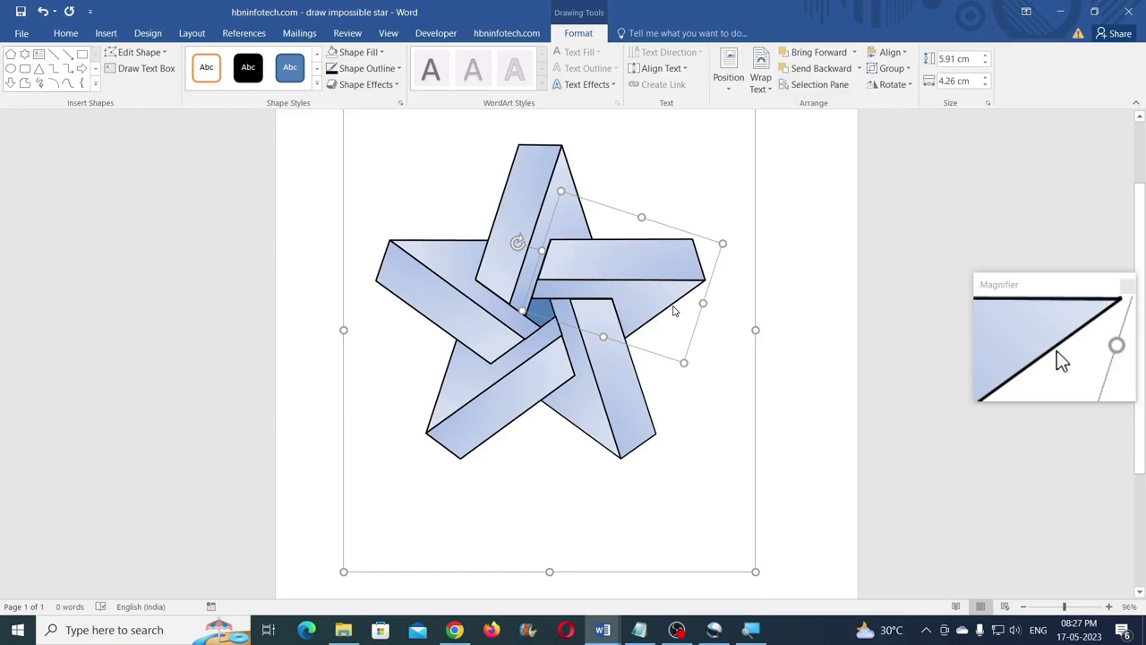
pyautogui.click(549, 205)
pyautogui.hotkey('ctrl', 'Right')
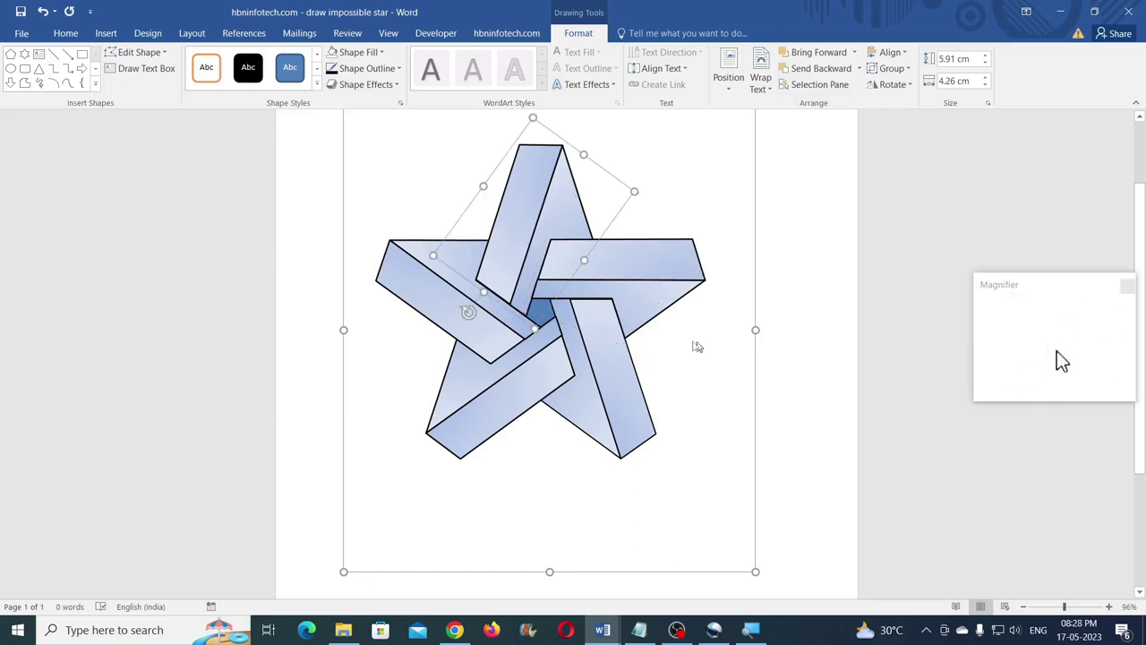
pyautogui.click(656, 344)
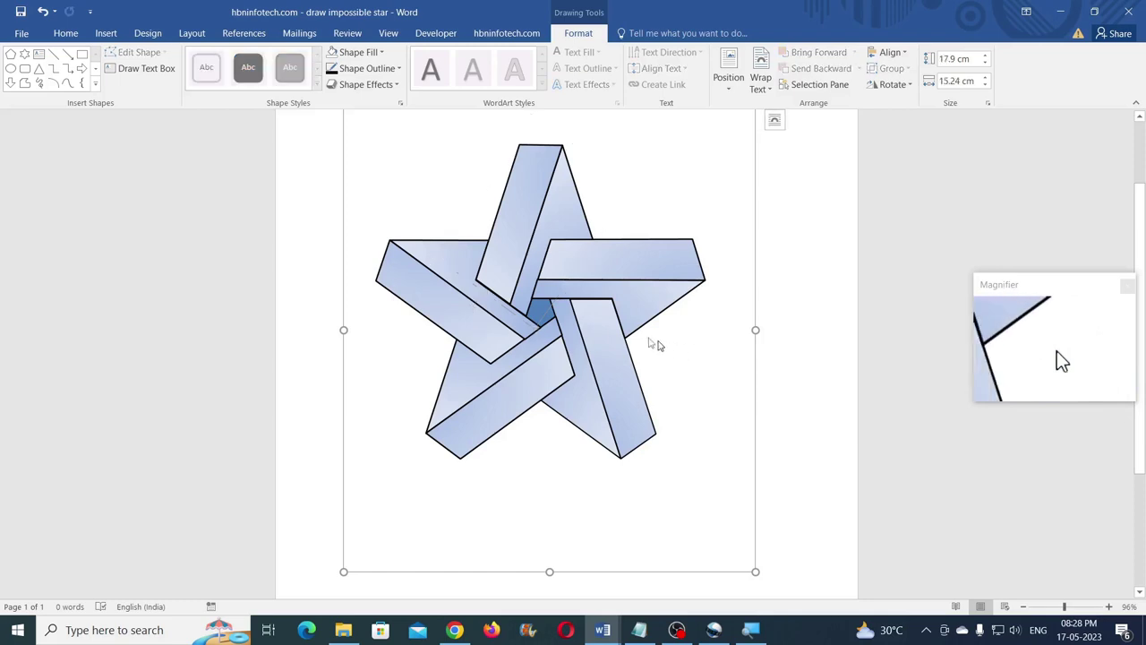
# Delete the dark centre pentagon and group all five star arms into one object
pyautogui.click(540, 314)
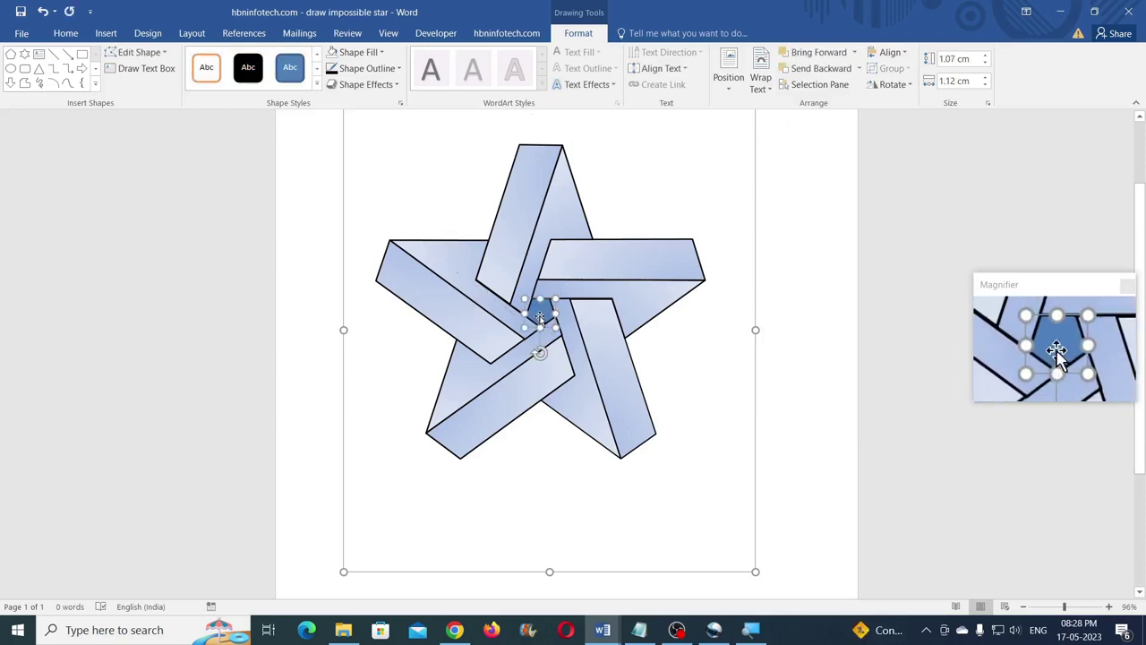
pyautogui.press('Delete')
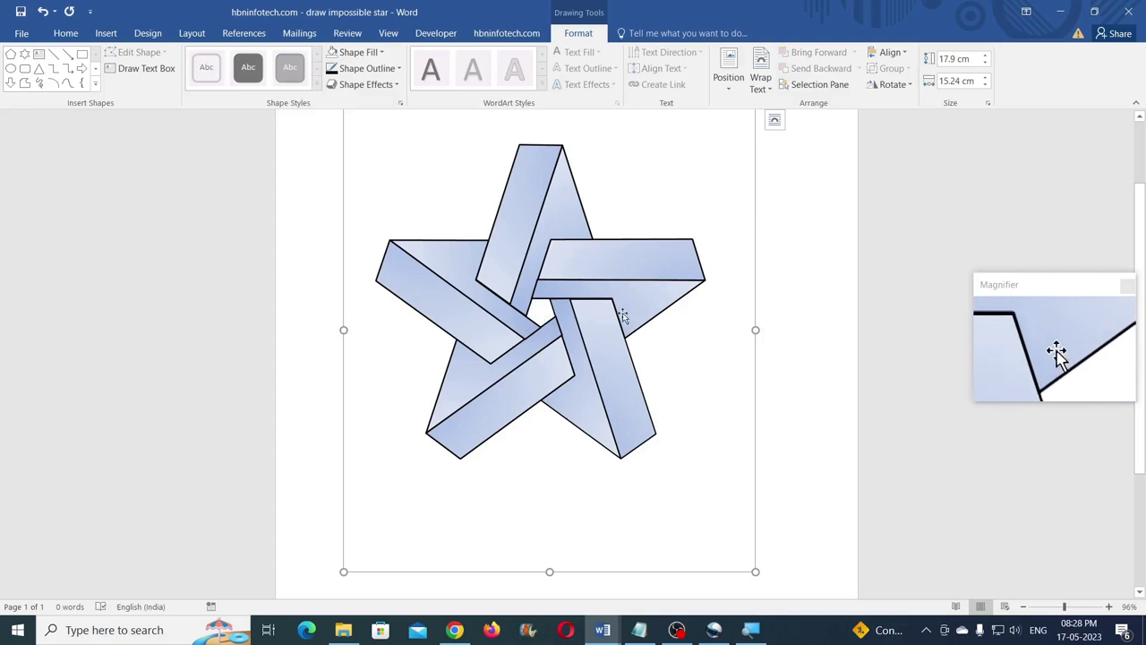
pyautogui.moveTo(368, 122); pyautogui.dragTo(727, 514)
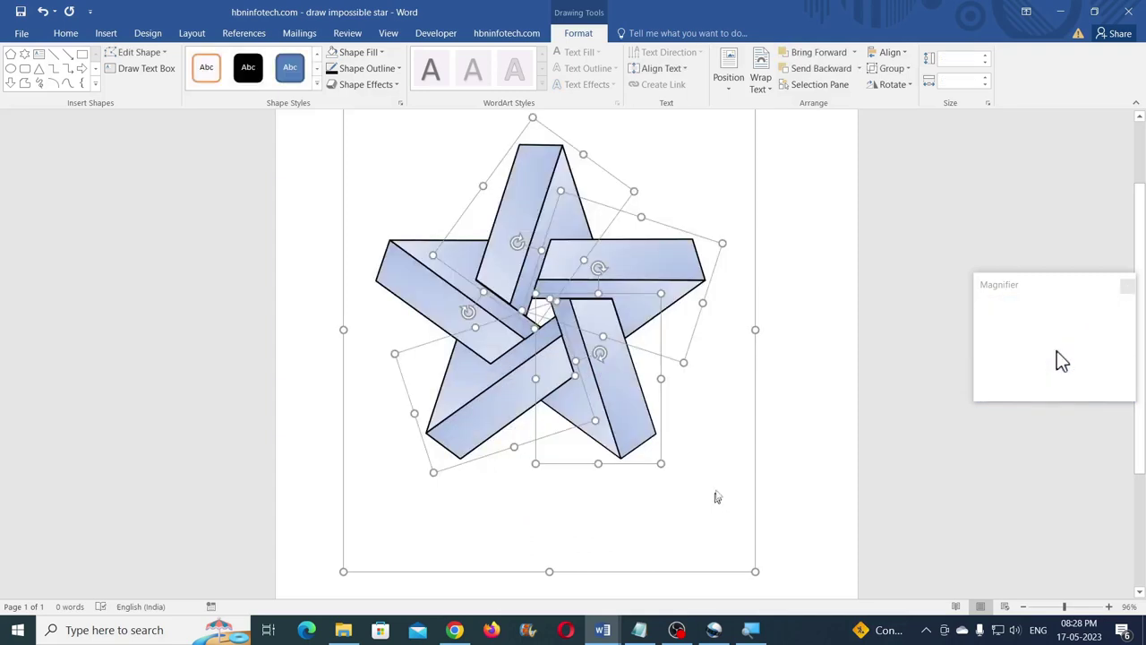
pyautogui.click(892, 68)
pyautogui.click(898, 87)
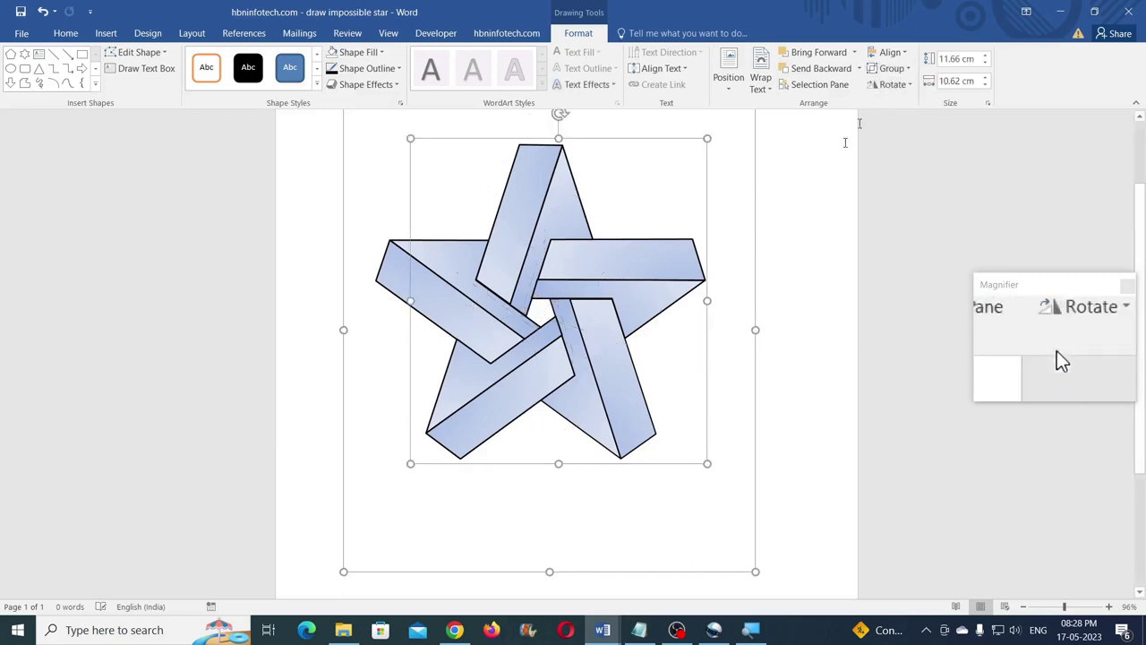
# Lengthen the drawing canvas downward by dragging its bottom edge
pyautogui.scroll(-2, 638, 328)
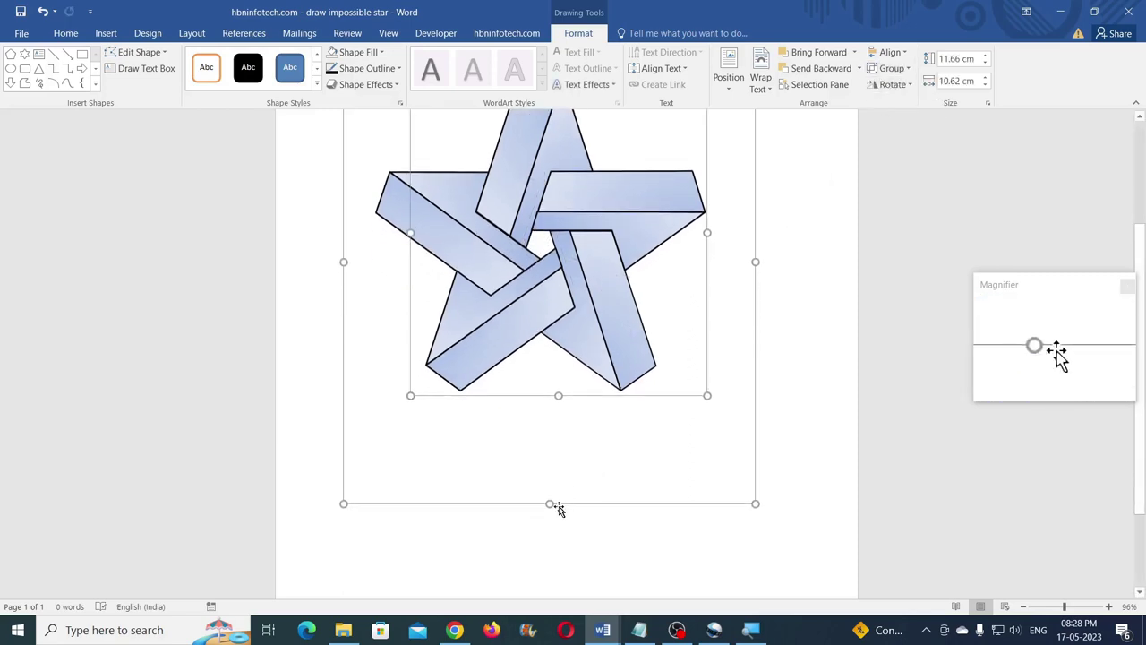
pyautogui.moveTo(550, 503); pyautogui.dragTo(549, 538)
pyautogui.moveTo(548, 557); pyautogui.dragTo(548, 570)
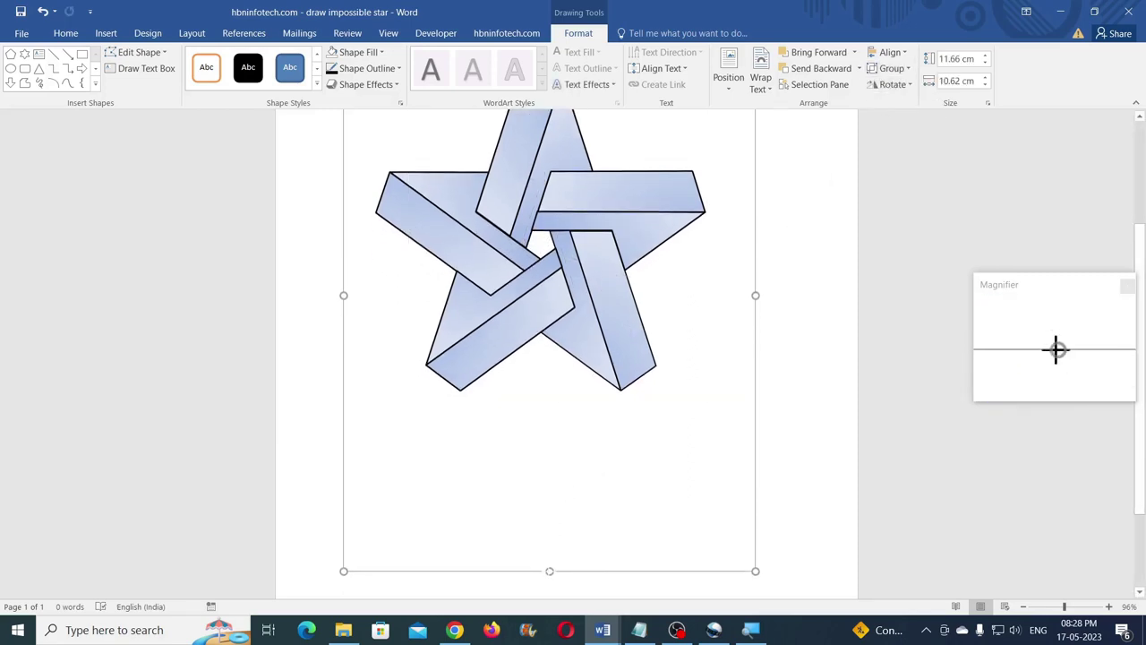
pyautogui.scroll(1, 615, 435)
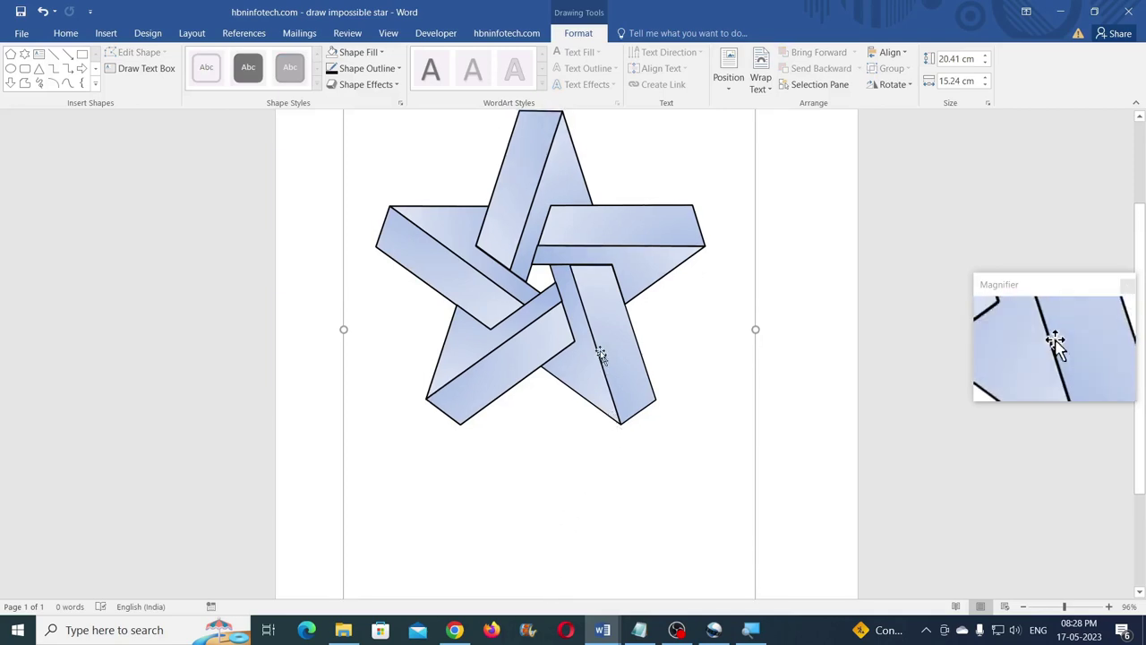
# Give the impossible star an Offset Diagonal Bottom Right shadow
pyautogui.click(394, 87)
pyautogui.click(539, 170)
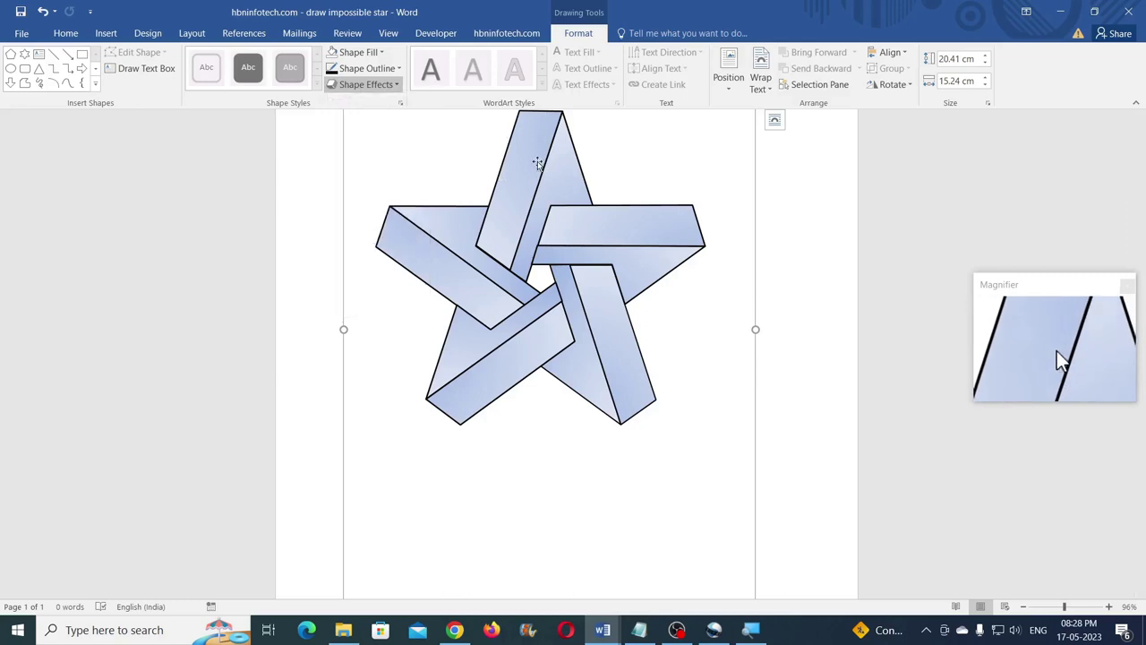
pyautogui.click(545, 170)
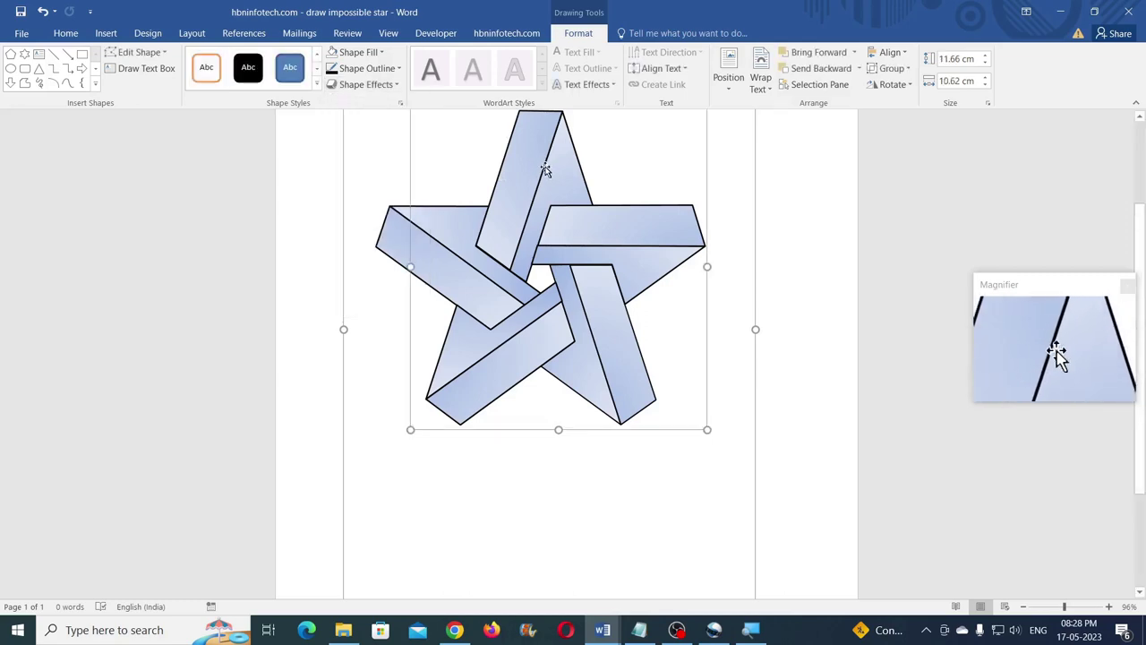
pyautogui.click(371, 84)
pyautogui.moveTo(387, 115)
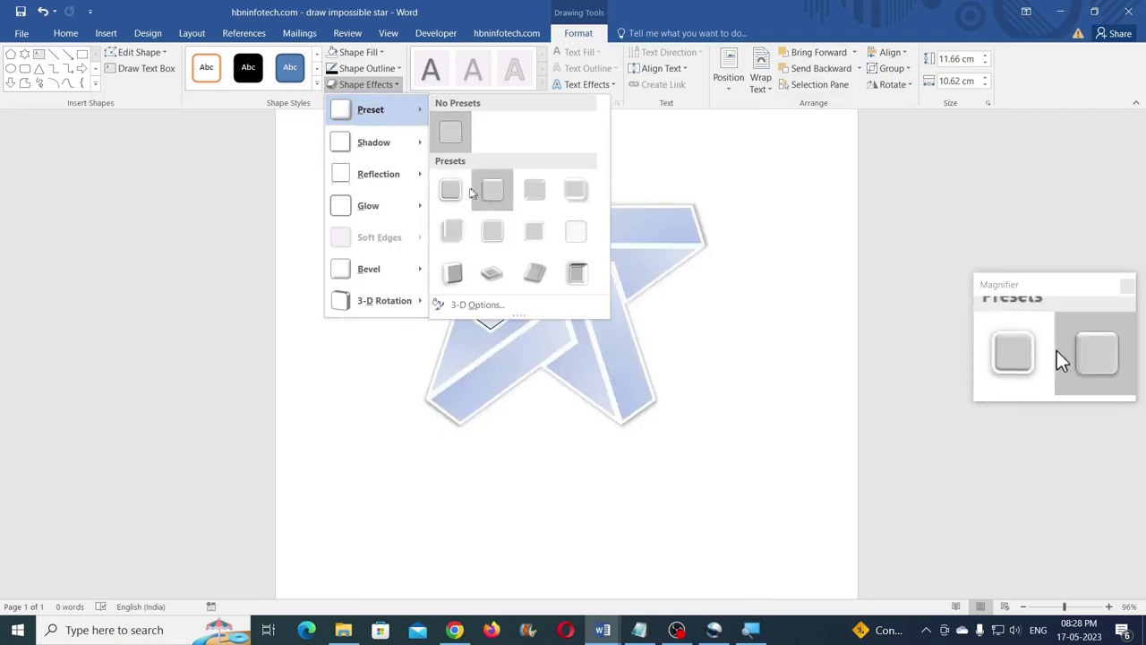
pyautogui.moveTo(409, 149)
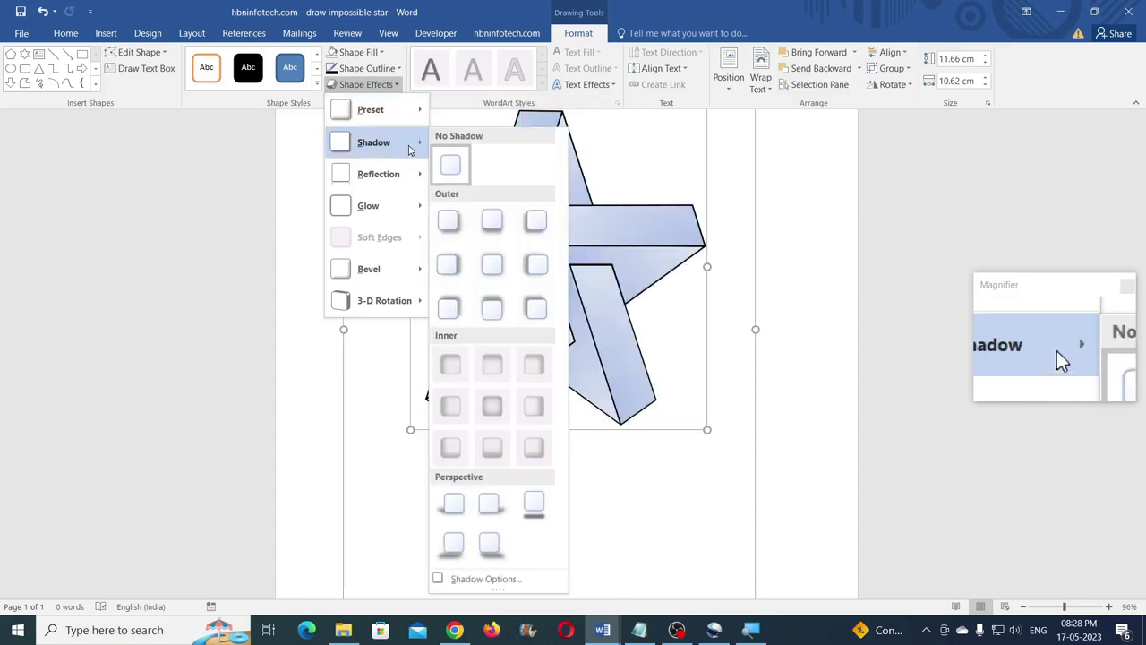
pyautogui.click(456, 226)
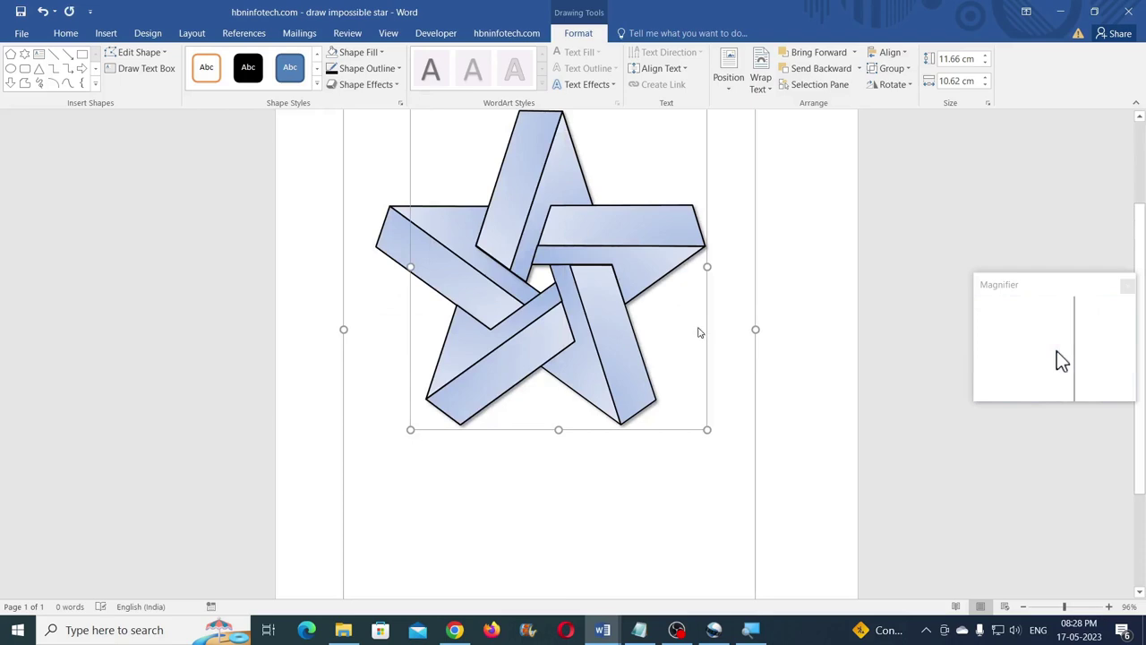
# Add the first reflection variation beneath the star
pyautogui.click(364, 86)
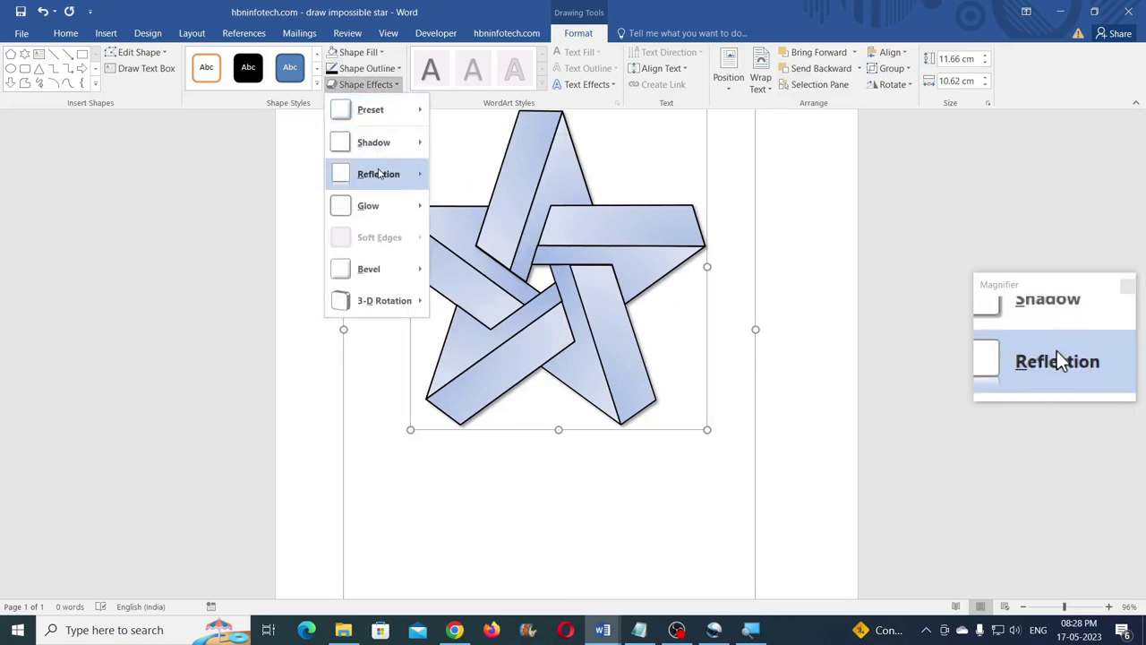
pyautogui.moveTo(383, 174)
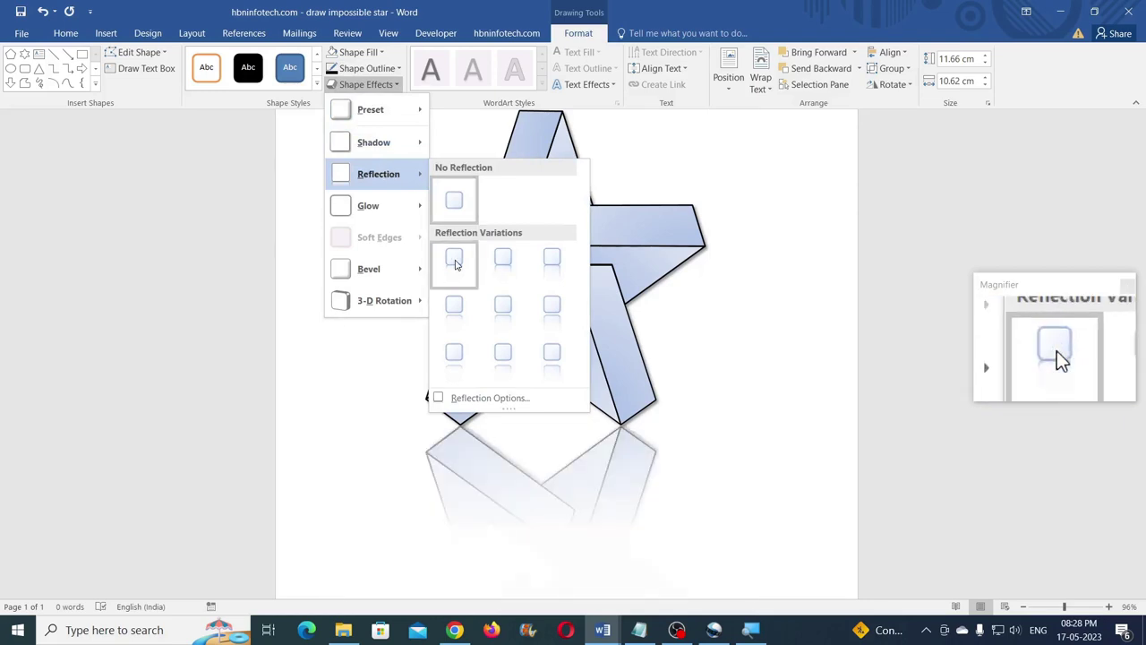
pyautogui.click(454, 257)
pyautogui.click(794, 351)
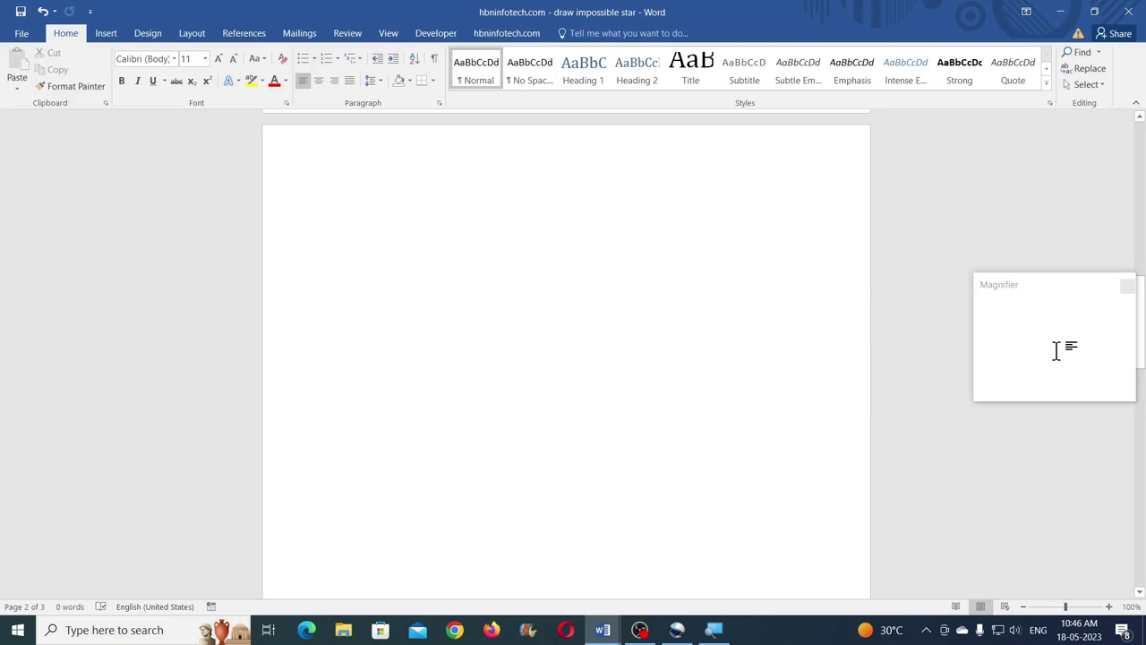
# Insert a new drawing canvas on page 3 and make it taller
pyautogui.click(106, 33)
pyautogui.click(215, 85)
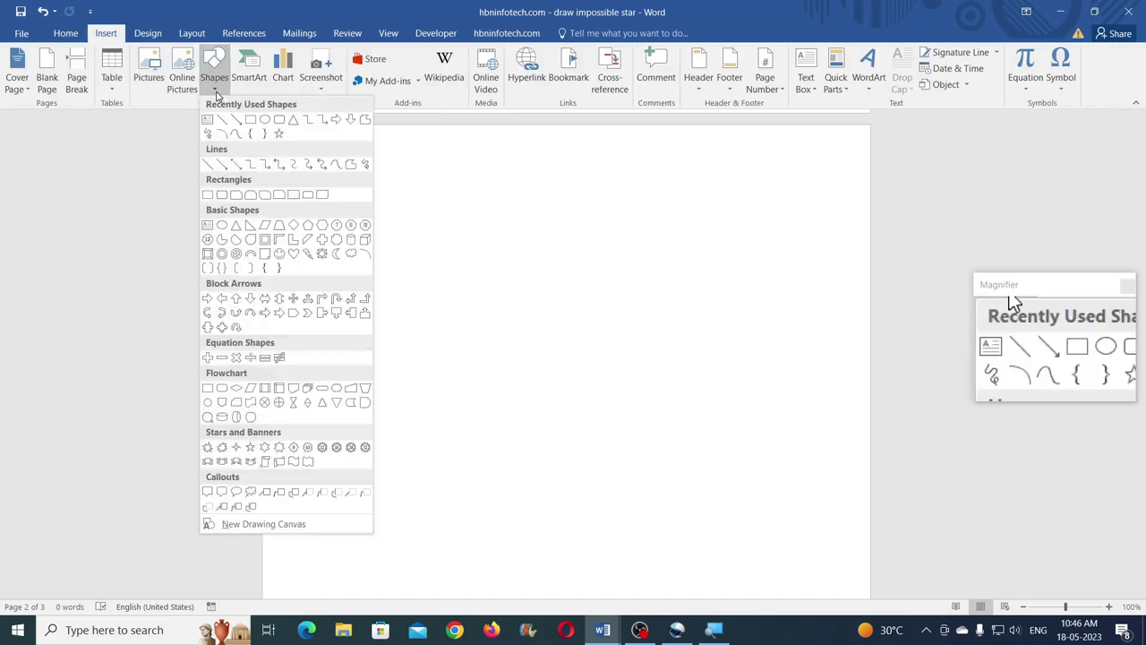
pyautogui.click(263, 524)
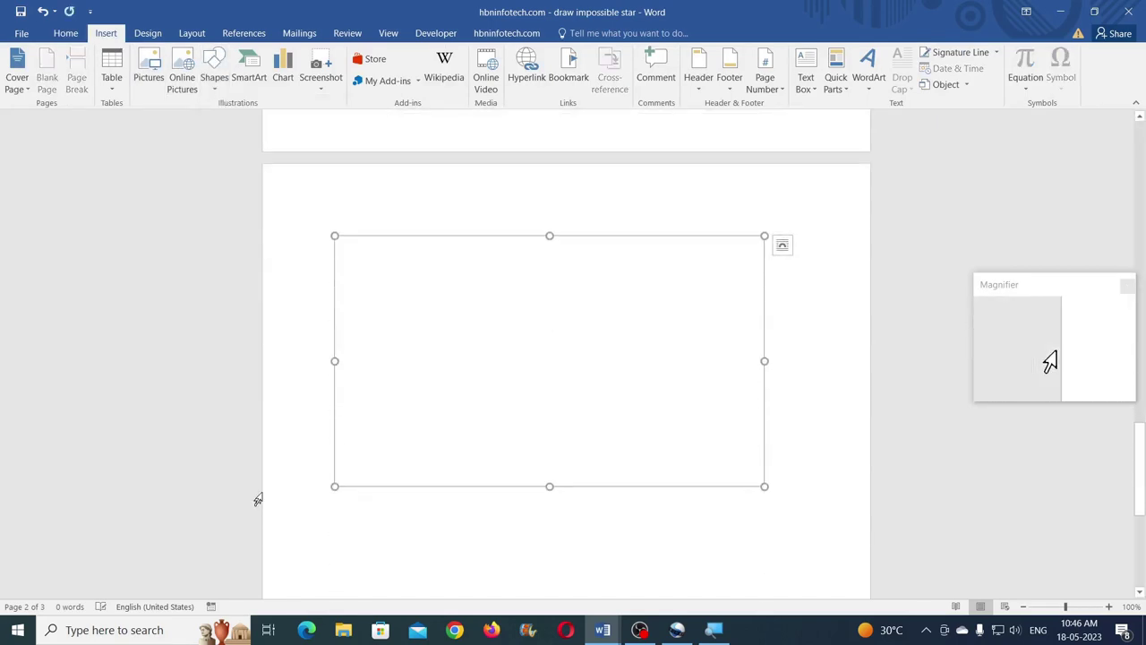
pyautogui.scroll(-1, 616, 440)
pyautogui.scroll(-1, 553, 358)
pyautogui.moveTo(549, 340); pyautogui.dragTo(541, 549)
pyautogui.scroll(1, 608, 455)
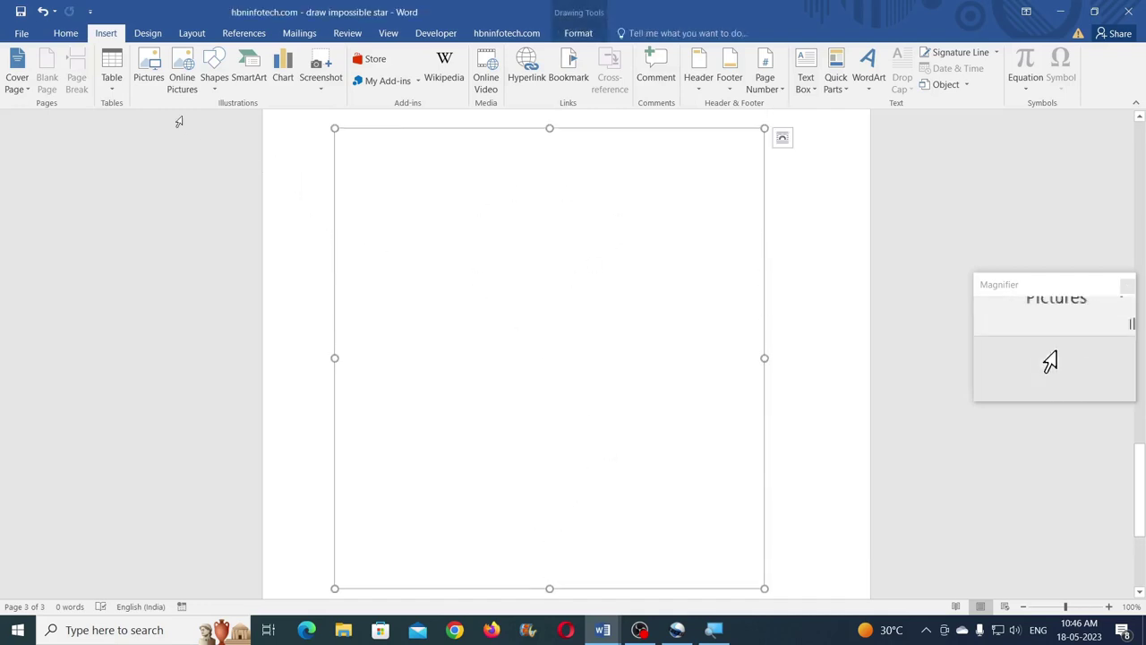
# Draw an isosceles triangle on the new canvas
pyautogui.click(218, 95)
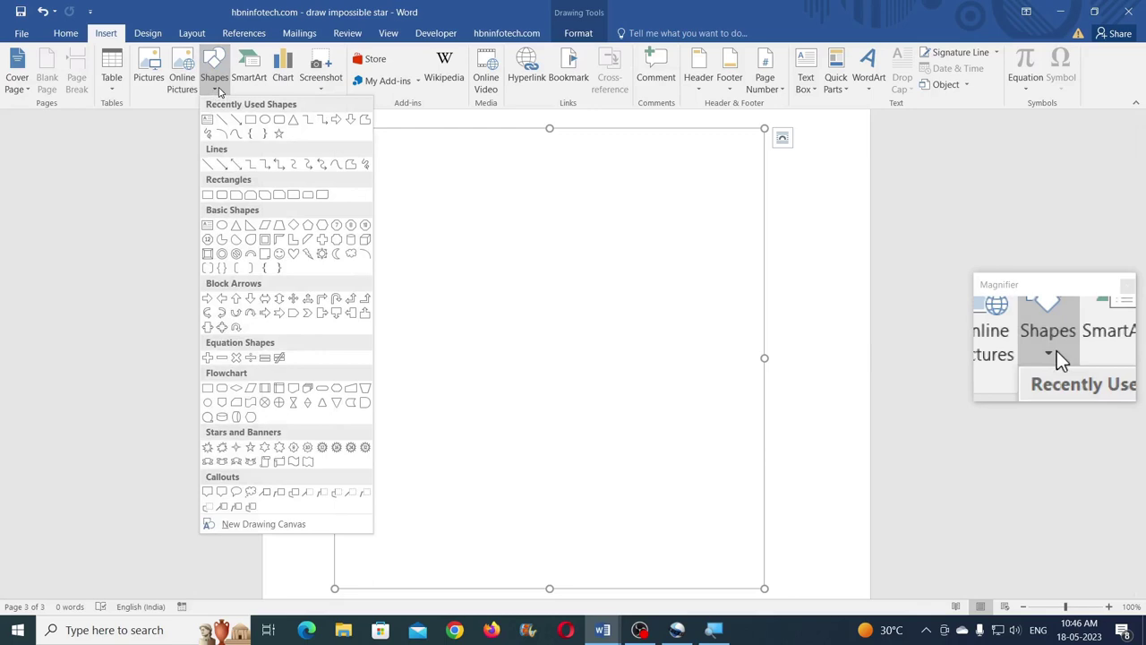
pyautogui.click(295, 121)
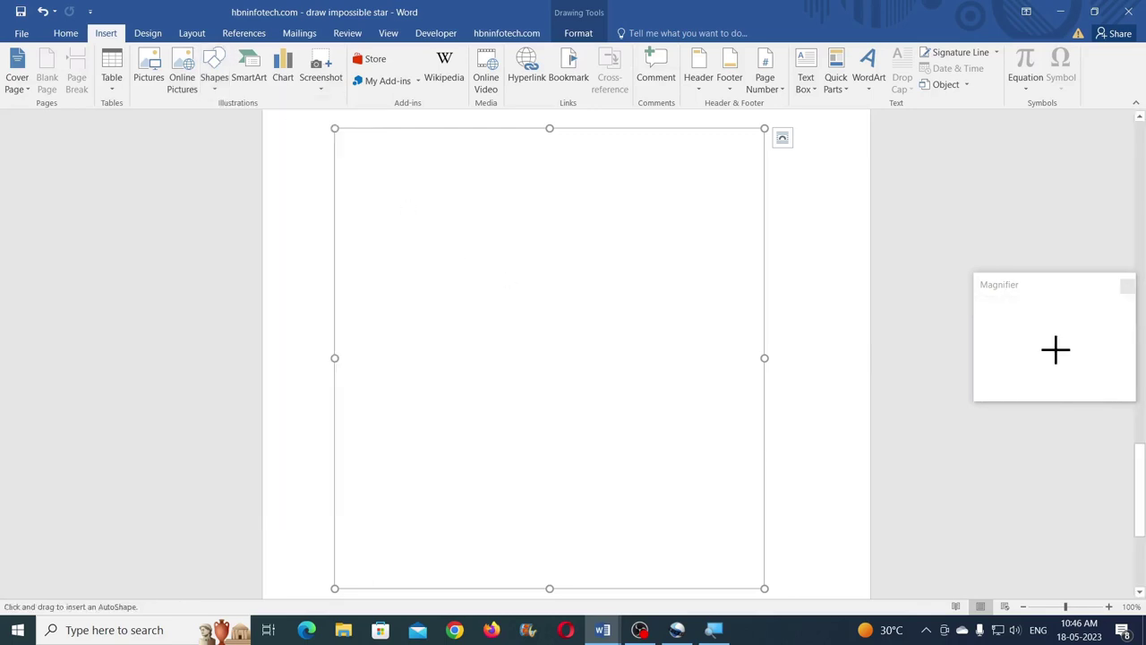
pyautogui.moveTo(499, 246); pyautogui.dragTo(548, 289)
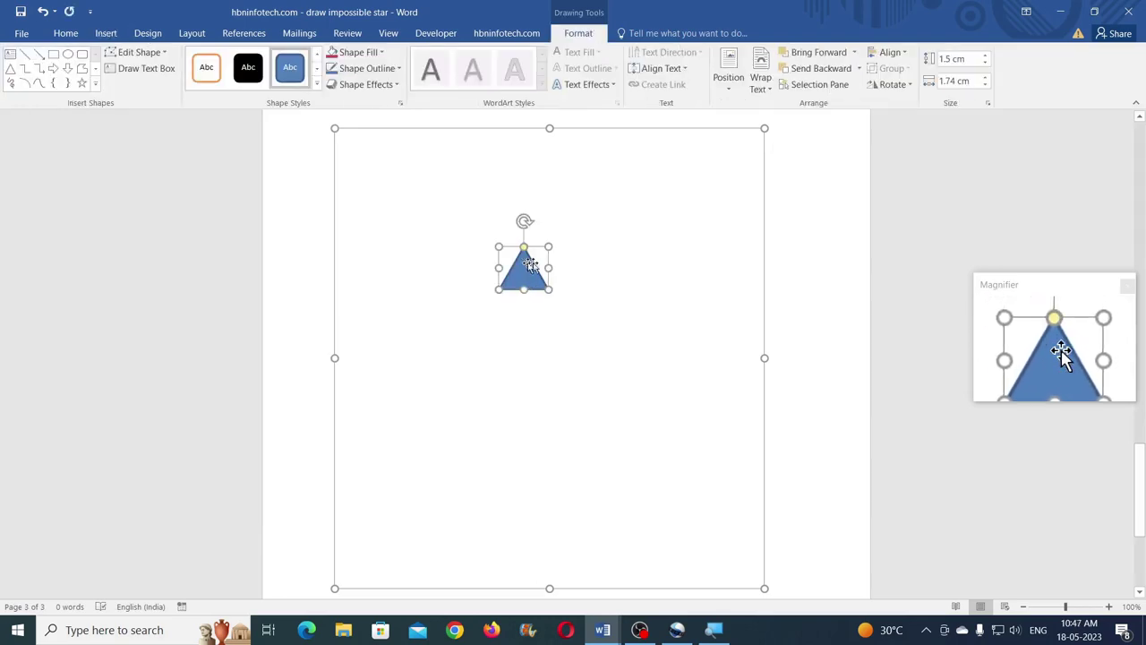
# Enter 2.24 cm height and 2.6 cm width for the triangle in the Size fields
pyautogui.click(976, 59)
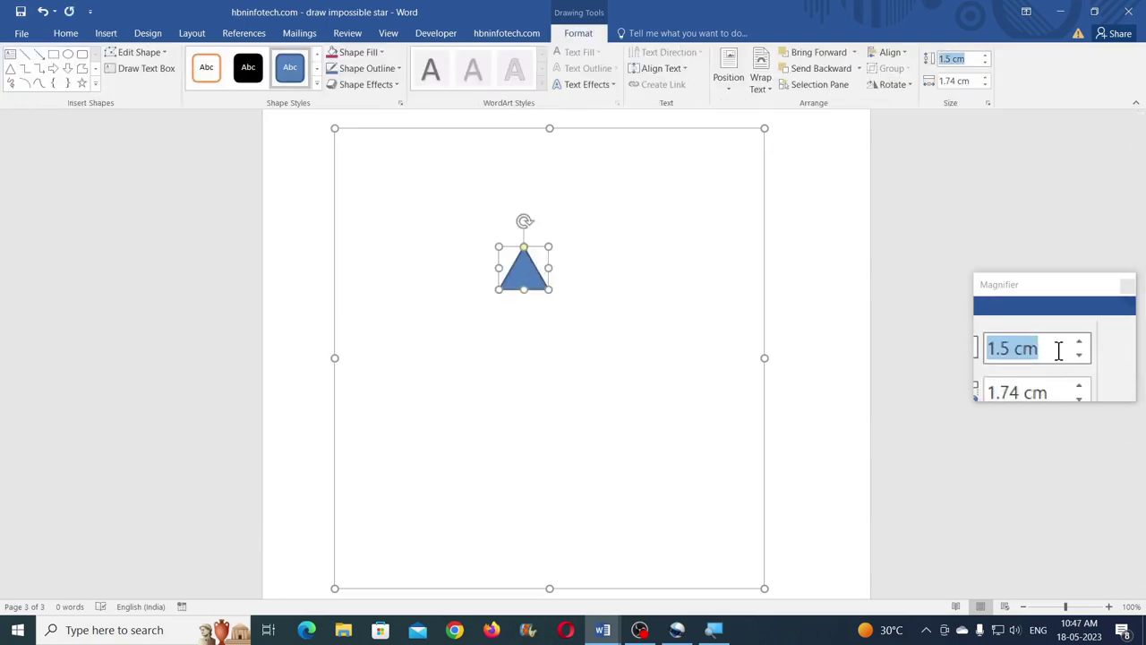
pyautogui.write('2.24')
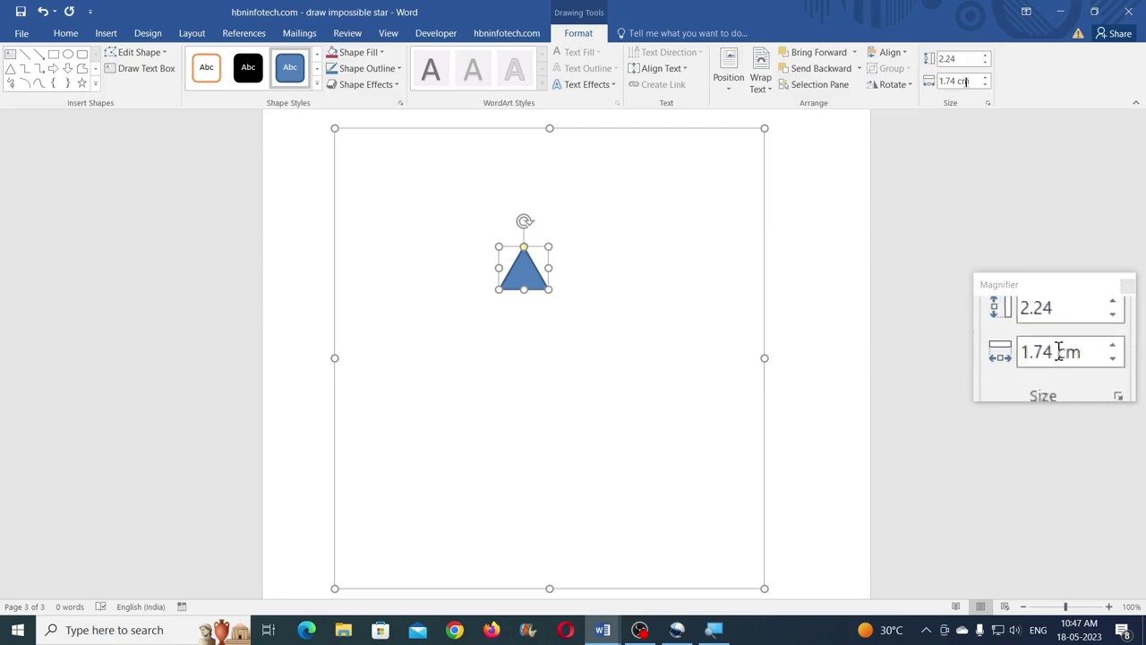
pyautogui.click(956, 82)
pyautogui.write('2.6')
pyautogui.press('Return')
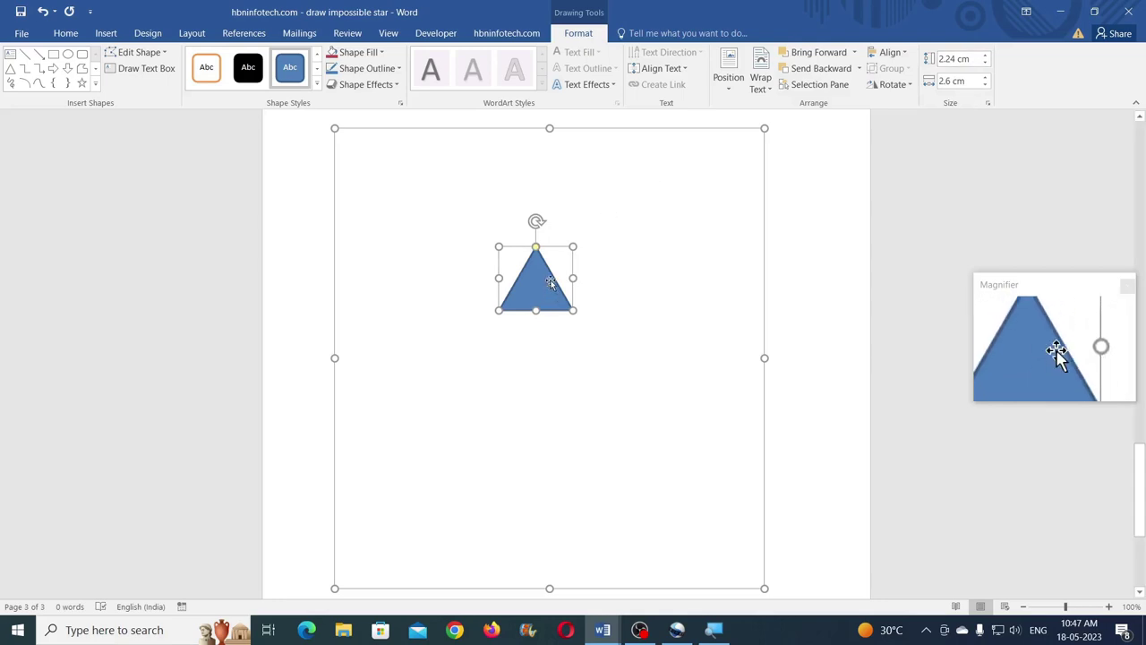
# Remove the triangle's fill, give it a black ¼ pt outline, and place a copy beside it
pyautogui.click(361, 54)
pyautogui.click(367, 177)
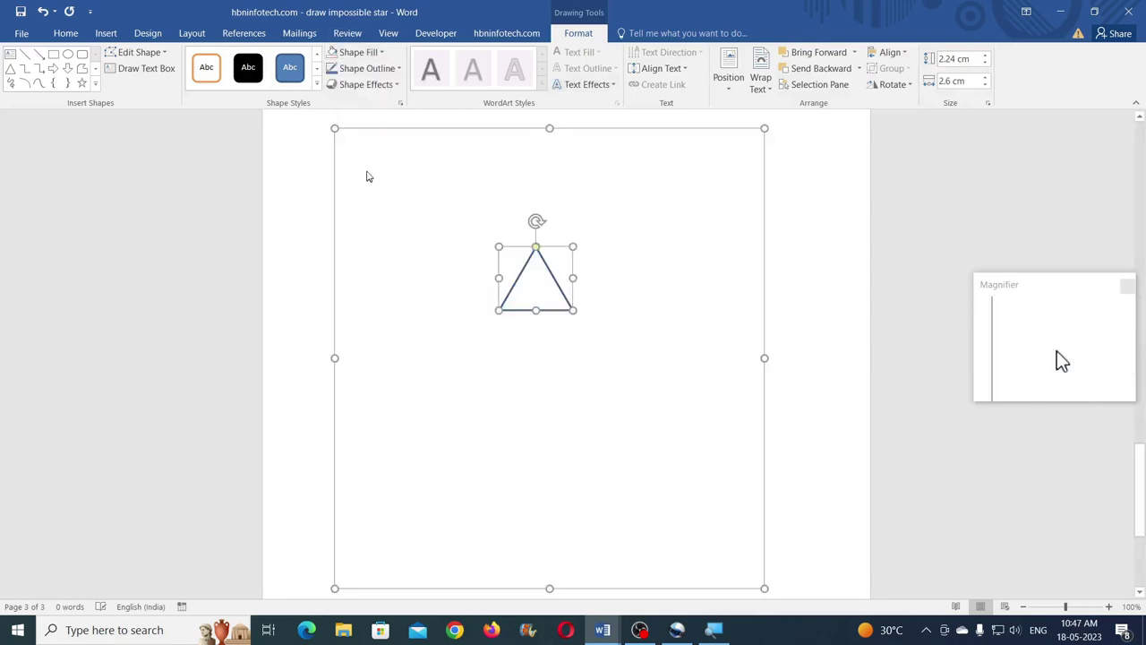
pyautogui.click(381, 71)
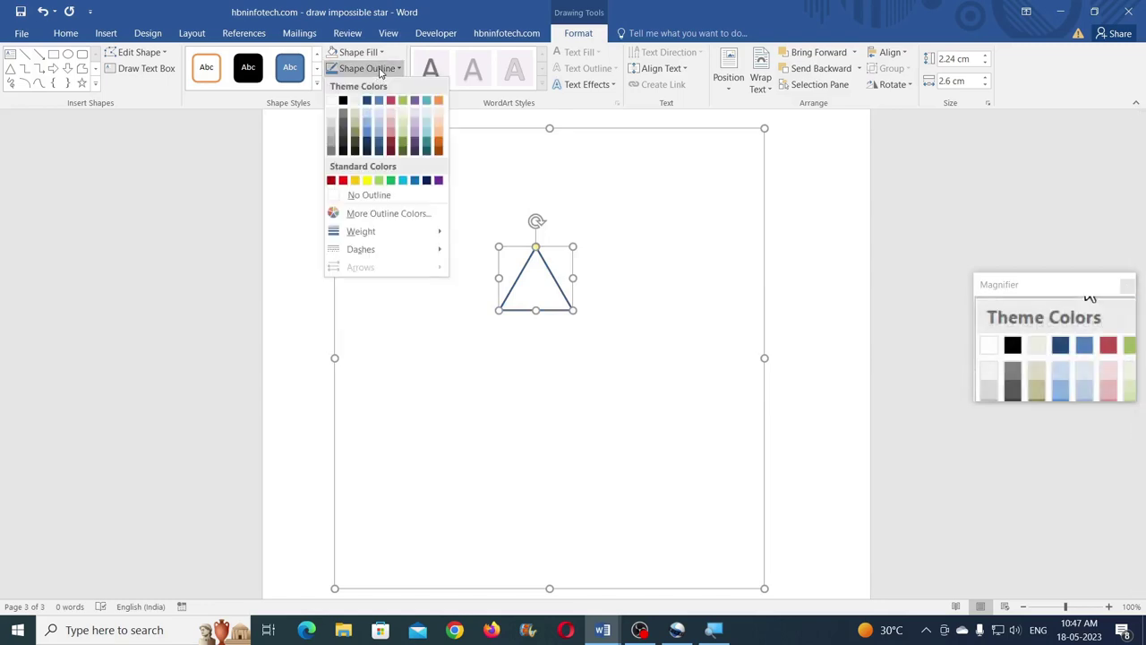
pyautogui.click(343, 100)
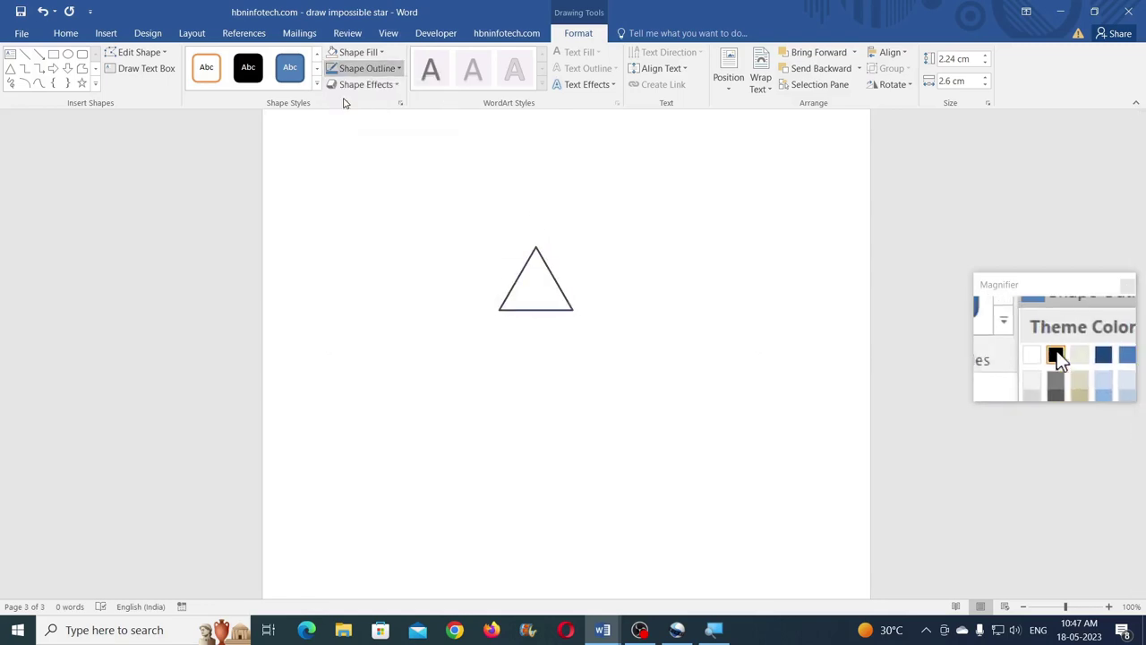
pyautogui.click(367, 70)
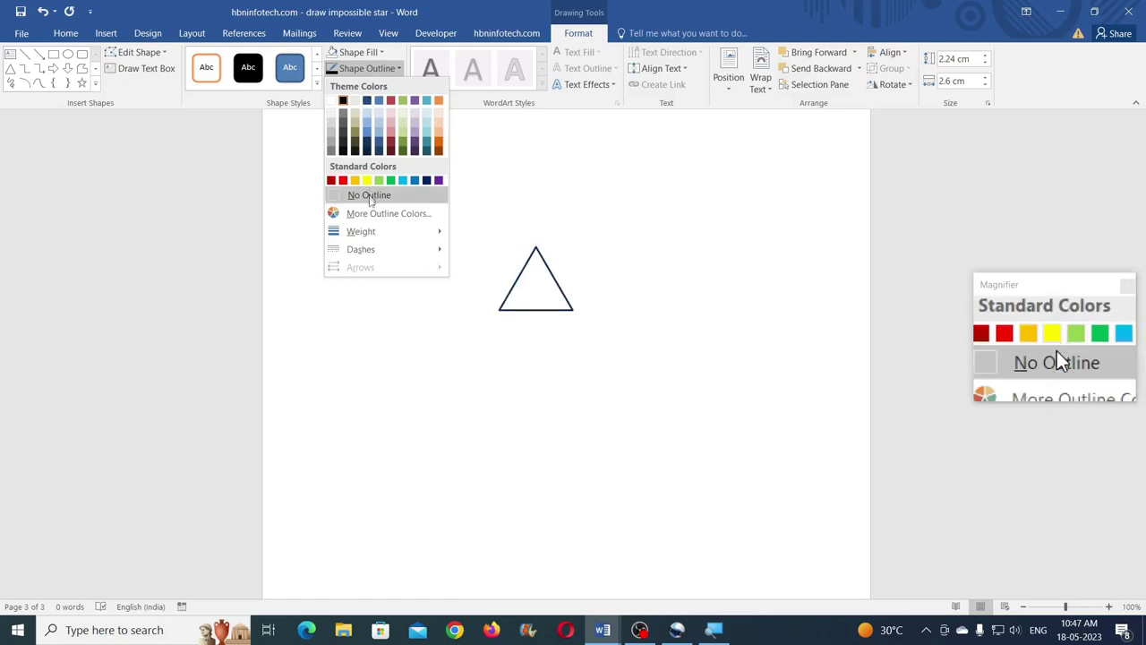
pyautogui.moveTo(373, 233)
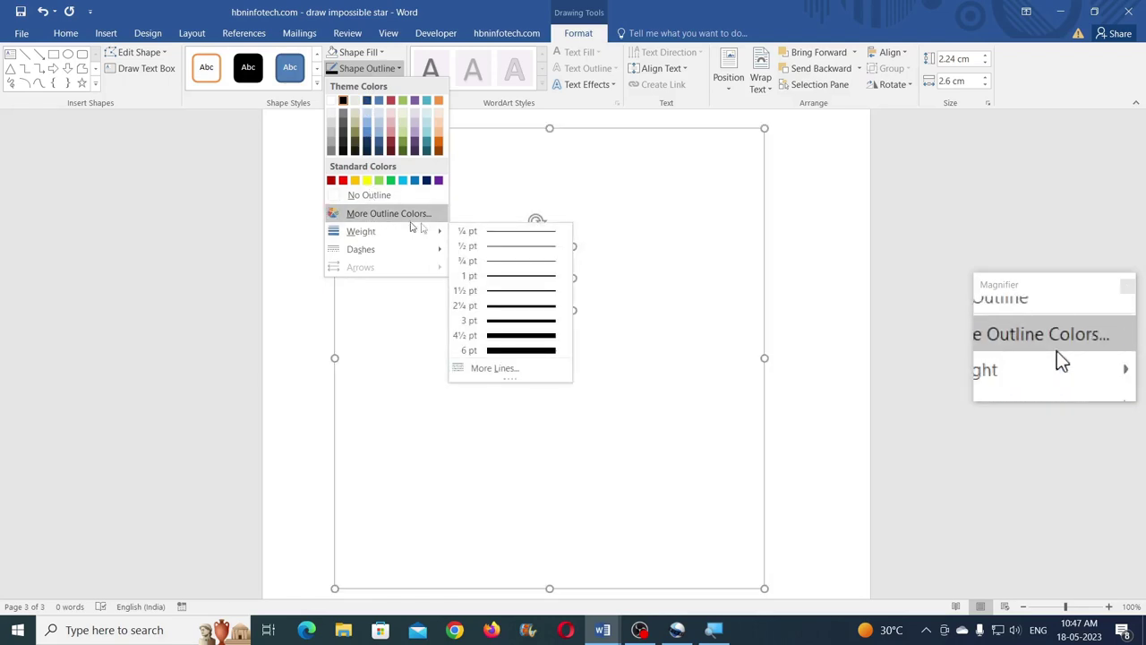
pyautogui.click(516, 235)
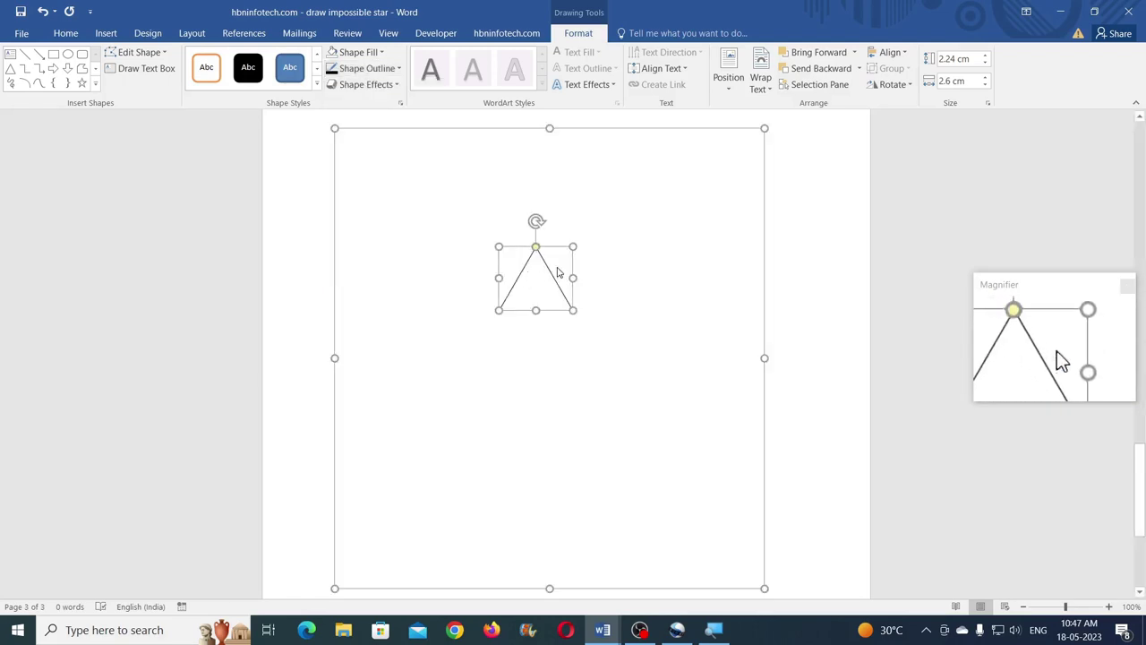
pyautogui.moveTo(550, 275); pyautogui.dragTo(472, 291)
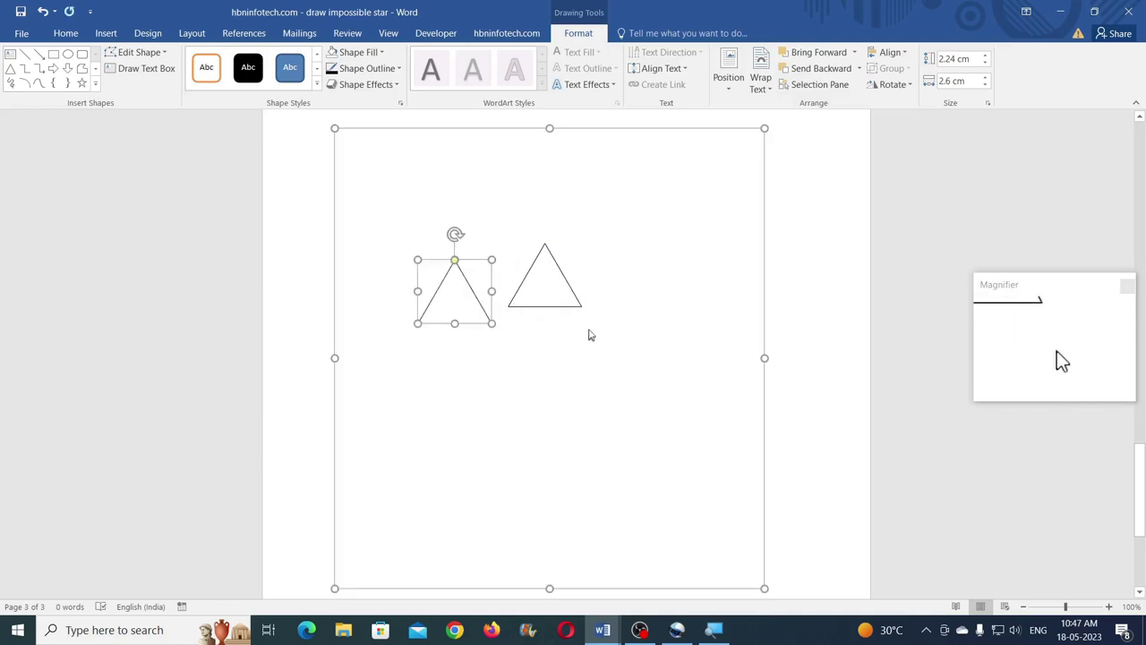
# Flip one triangle vertically, join it to the other, and copy one to the right
pyautogui.click(556, 262)
pyautogui.click(893, 84)
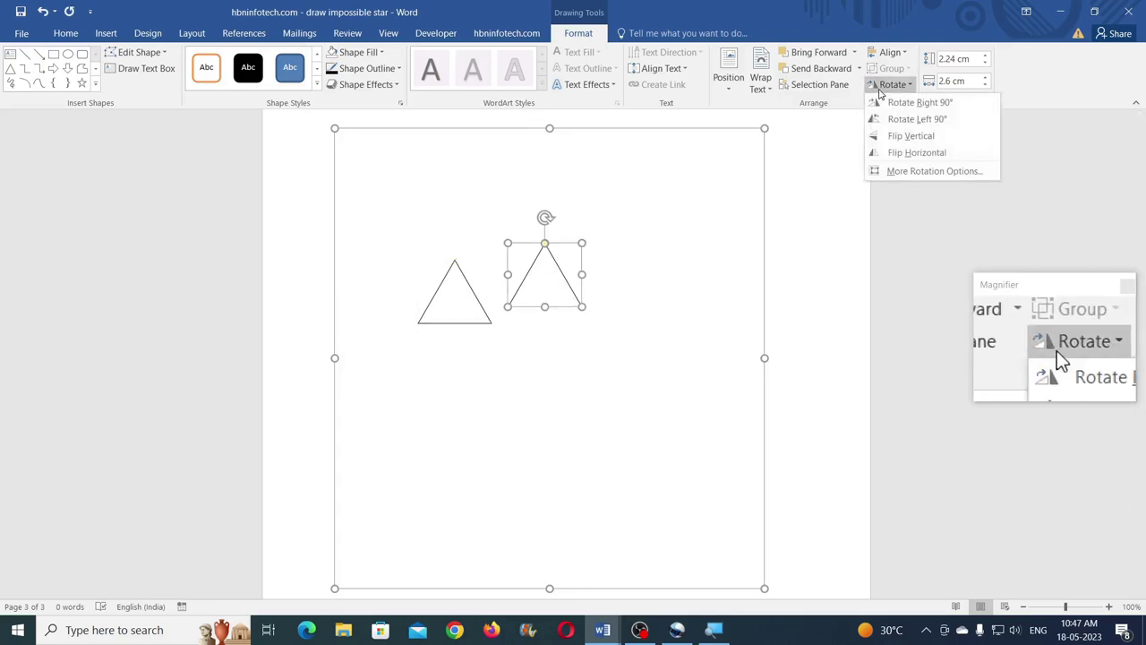
pyautogui.click(899, 140)
pyautogui.moveTo(564, 246); pyautogui.dragTo(511, 258)
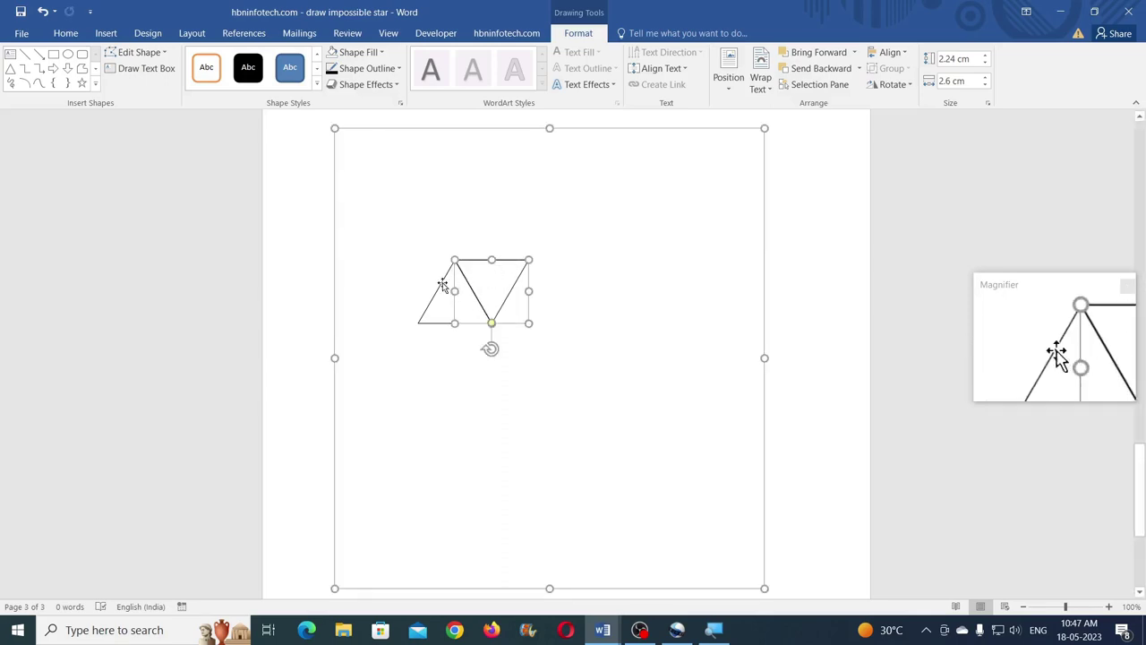
pyautogui.moveTo(443, 286); pyautogui.dragTo(517, 288)
# Copy the triangle row below, flip it vertically, and join it to form a hexagon
pyautogui.moveTo(392, 242)
pyautogui.mouseDown()
pyautogui.moveTo(602, 370)
pyautogui.moveTo(599, 358)
pyautogui.mouseUp()
pyautogui.moveTo(515, 295); pyautogui.dragTo(512, 380)
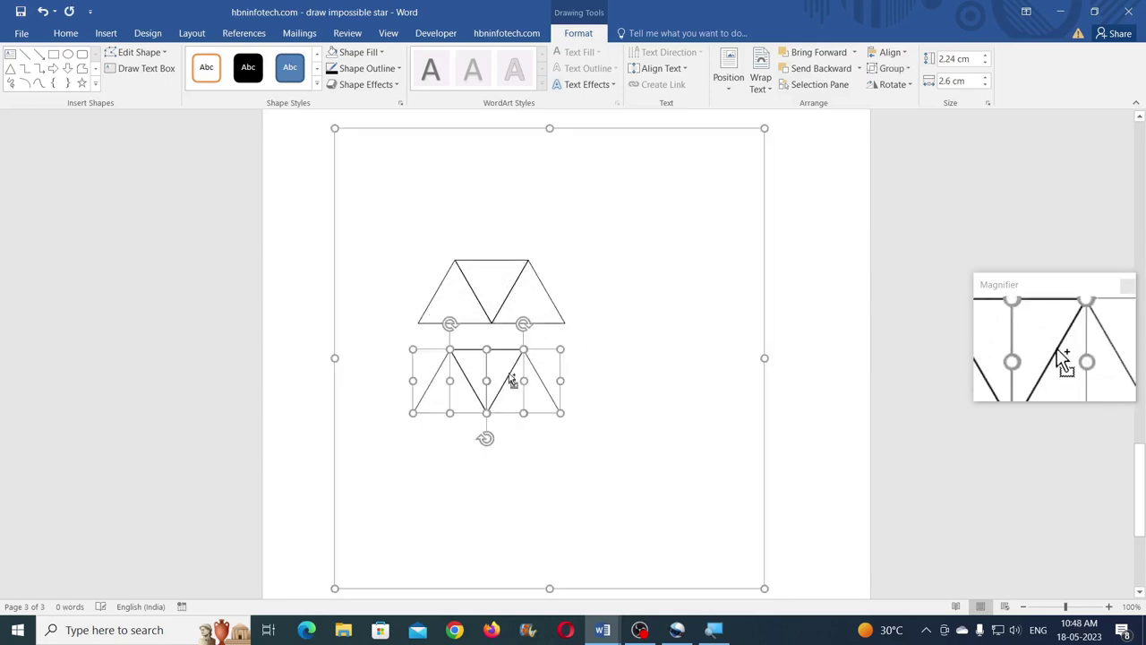
pyautogui.click(912, 84)
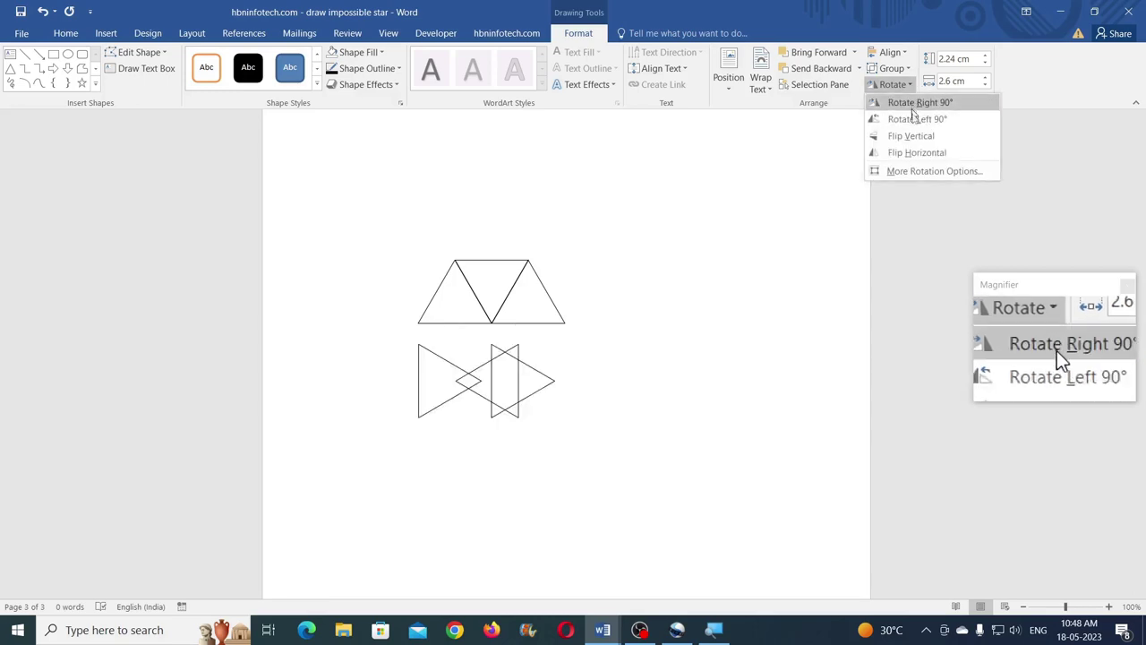
pyautogui.click(912, 135)
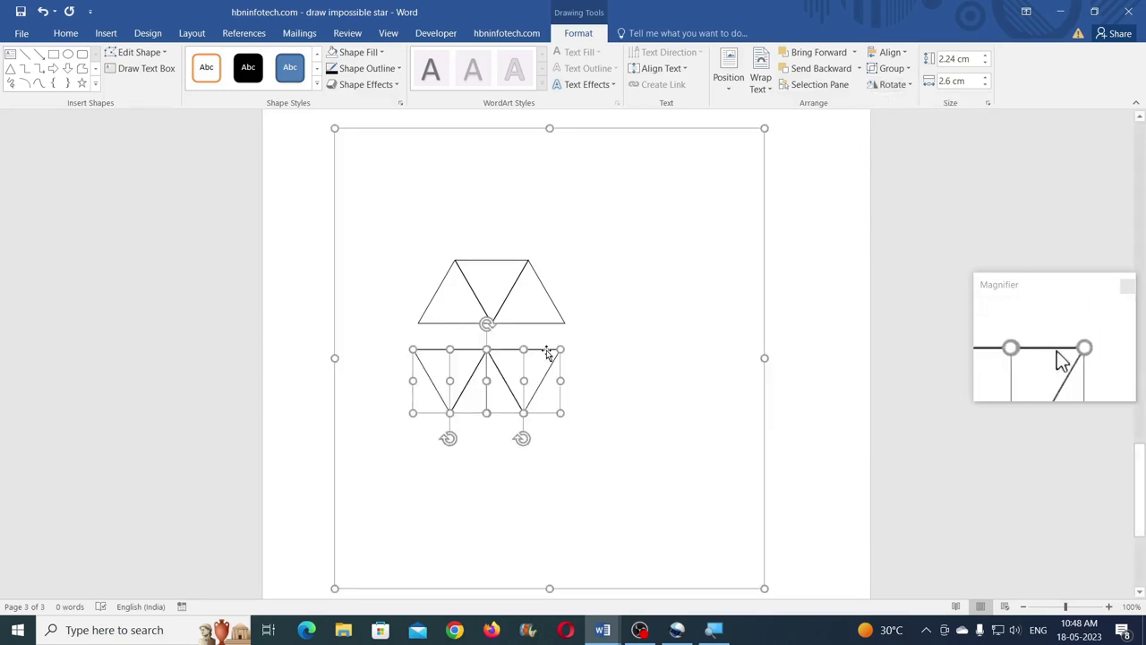
pyautogui.moveTo(551, 351); pyautogui.dragTo(552, 320)
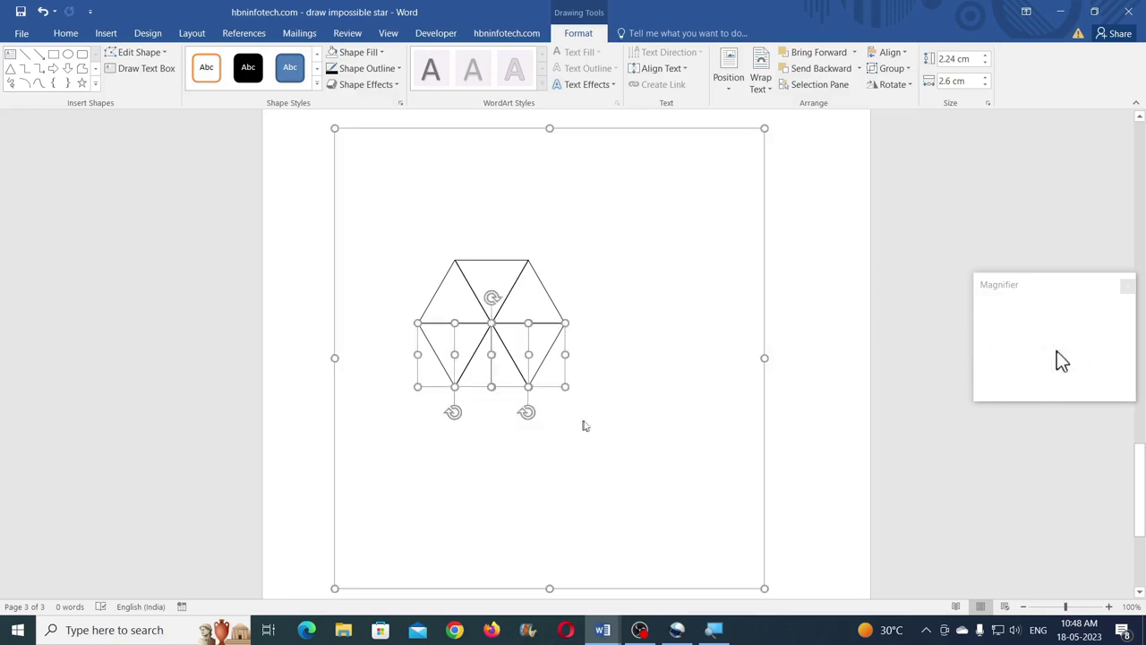
pyautogui.click(627, 350)
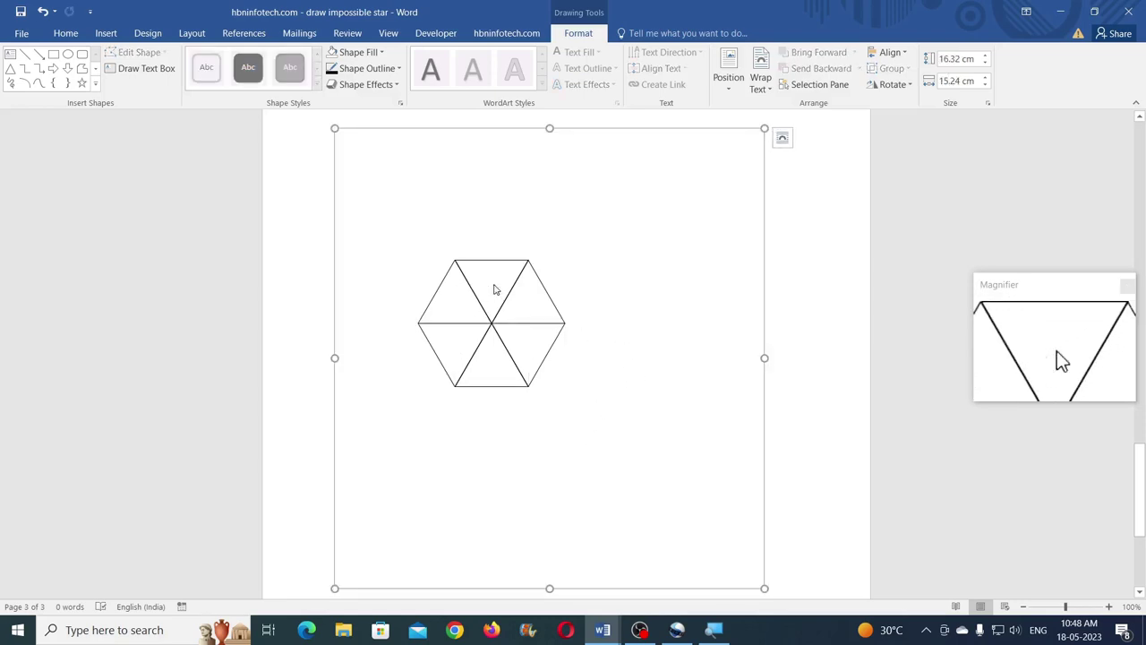
# Copy triangles onto the hexagon's top, left and right sides
pyautogui.click(504, 386)
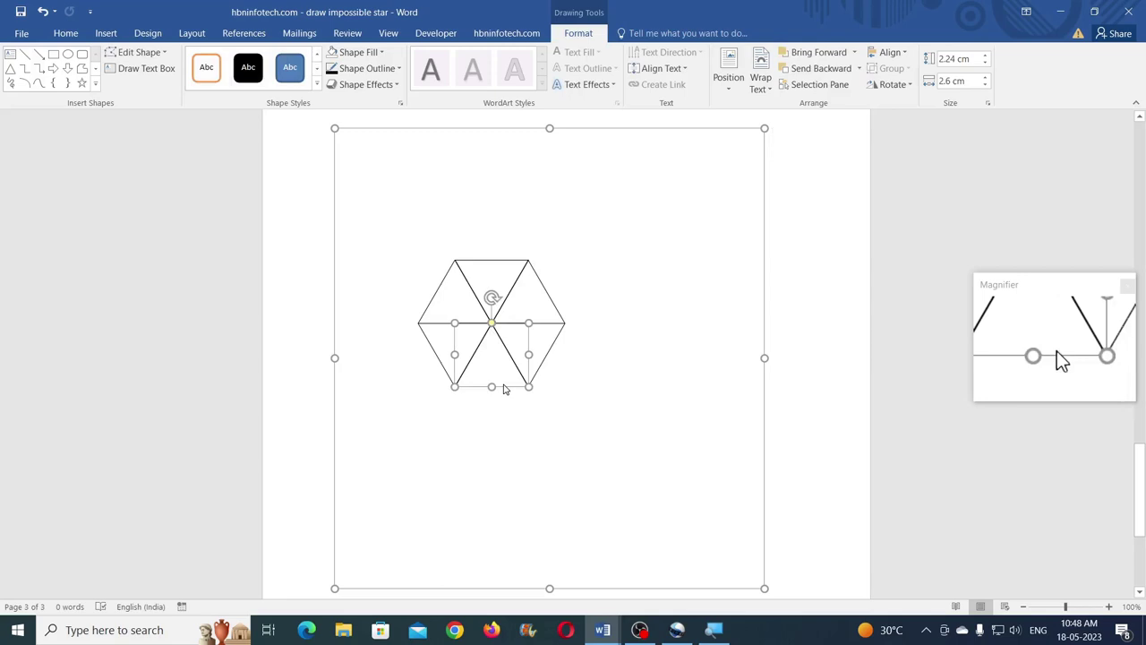
pyautogui.moveTo(506, 392); pyautogui.dragTo(508, 267)
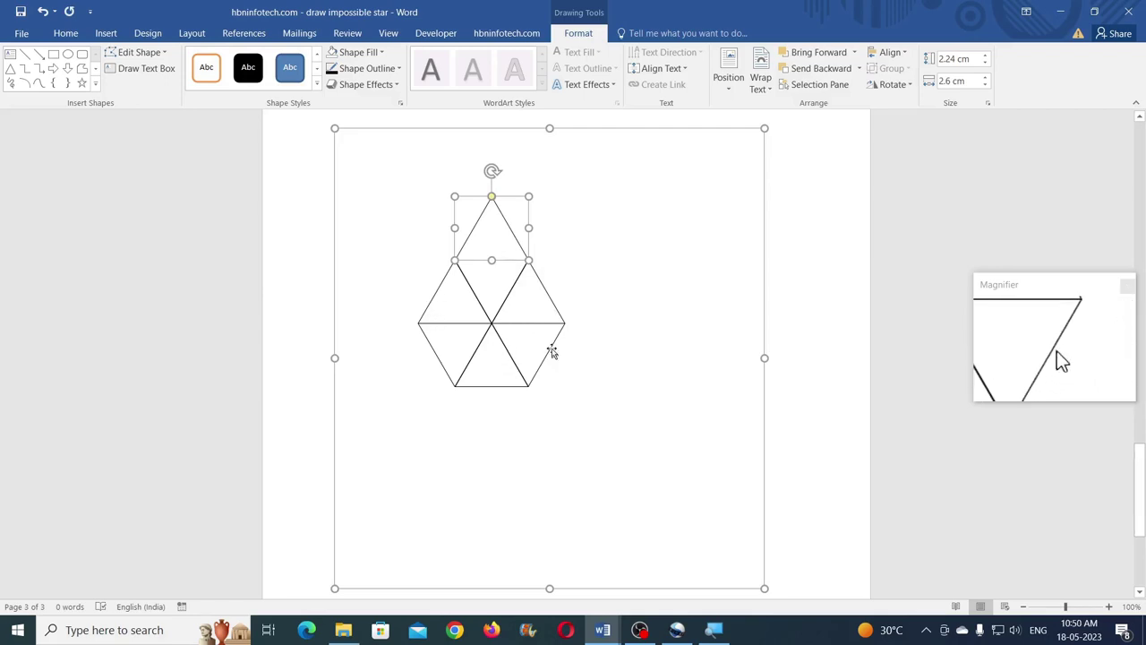
pyautogui.click(551, 349)
pyautogui.moveTo(553, 354)
pyautogui.mouseDown()
pyautogui.moveTo(453, 310)
pyautogui.moveTo(440, 291)
pyautogui.mouseUp()
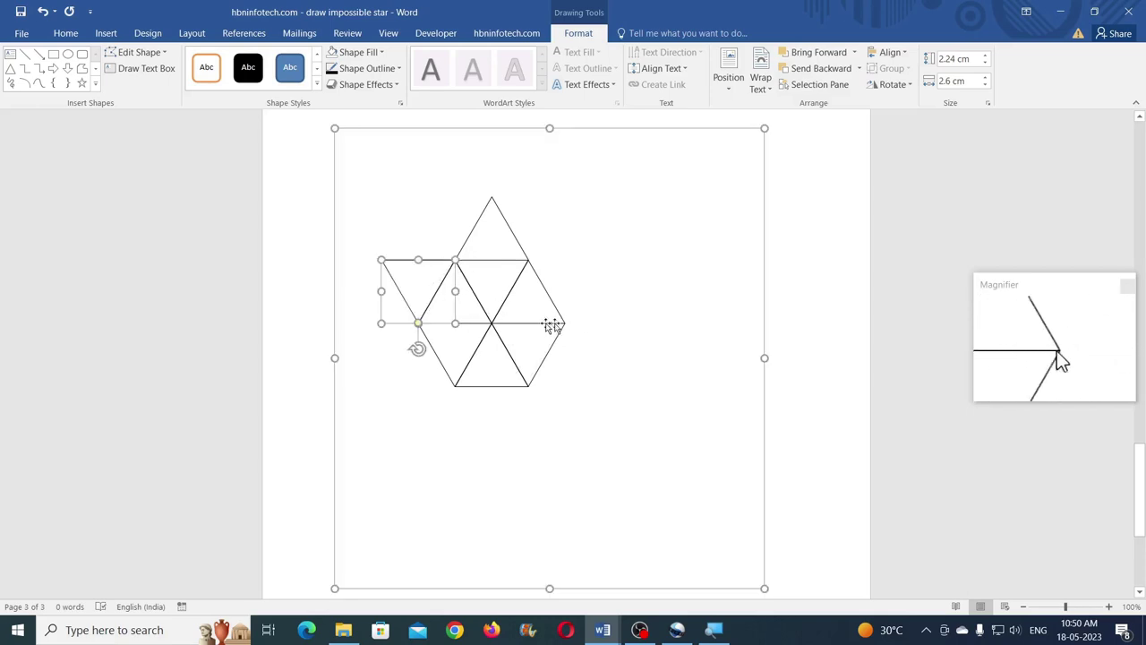
pyautogui.click(446, 371)
pyautogui.moveTo(446, 370)
pyautogui.mouseDown()
pyautogui.moveTo(614, 302)
pyautogui.moveTo(555, 309)
pyautogui.mouseUp()
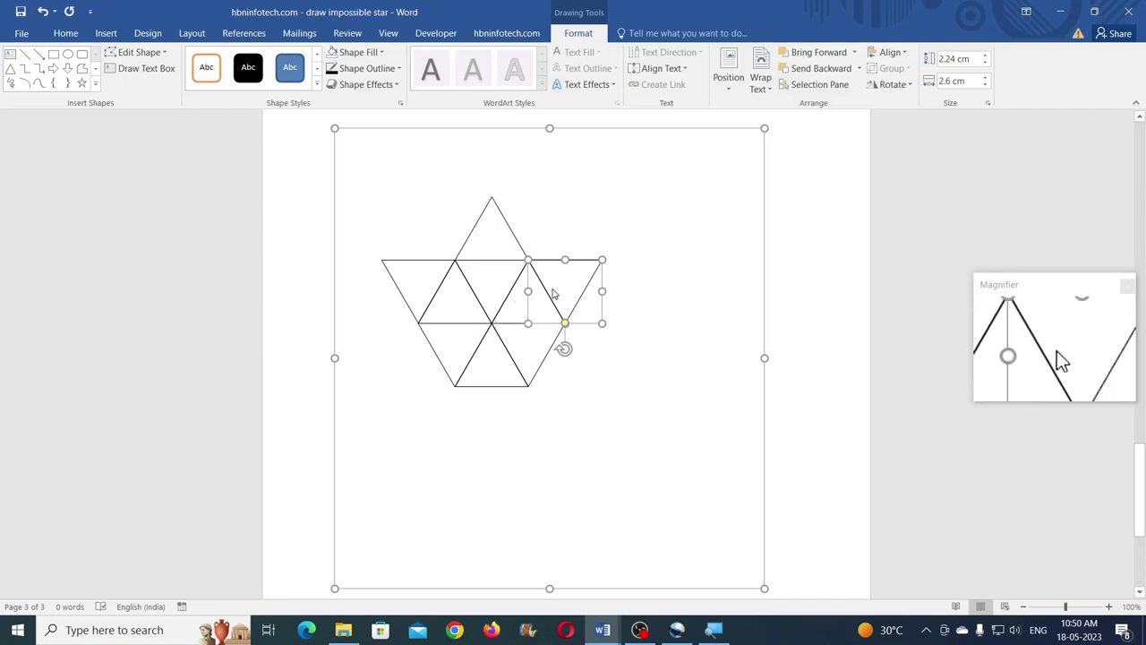
pyautogui.click(672, 382)
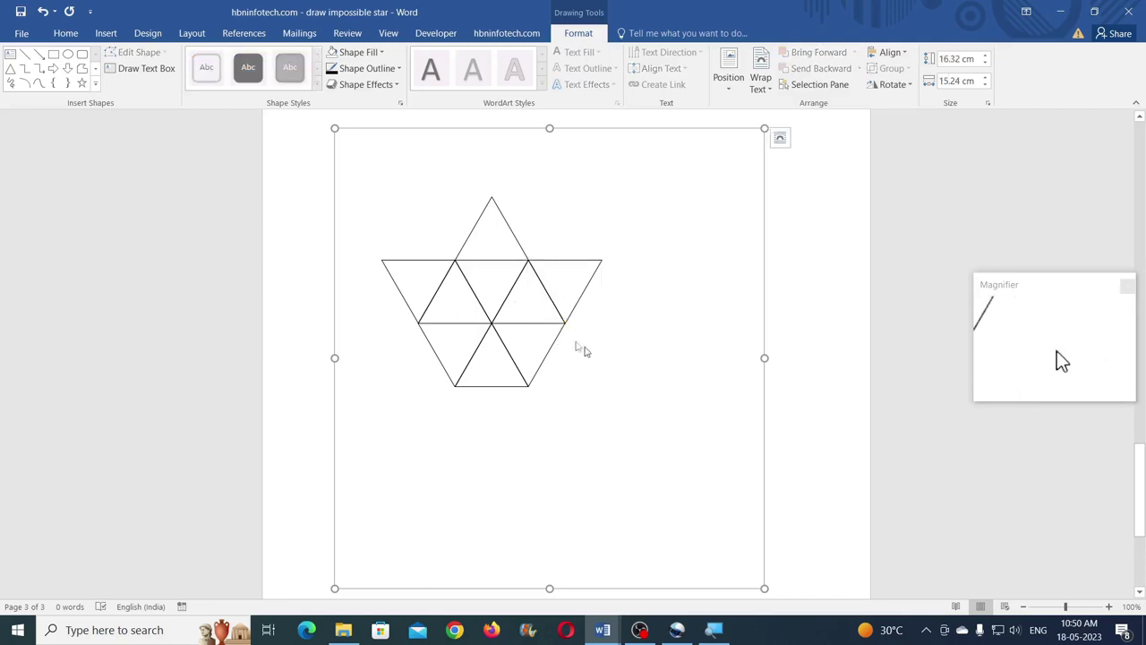
# Add triangles at the lower-left, lower-right and bottom to complete the six-pointed star
pyautogui.click(522, 273)
pyautogui.moveTo(526, 278)
pyautogui.mouseDown()
pyautogui.moveTo(408, 349)
pyautogui.moveTo(403, 337)
pyautogui.moveTo(413, 345)
pyautogui.moveTo(417, 333)
pyautogui.mouseUp()
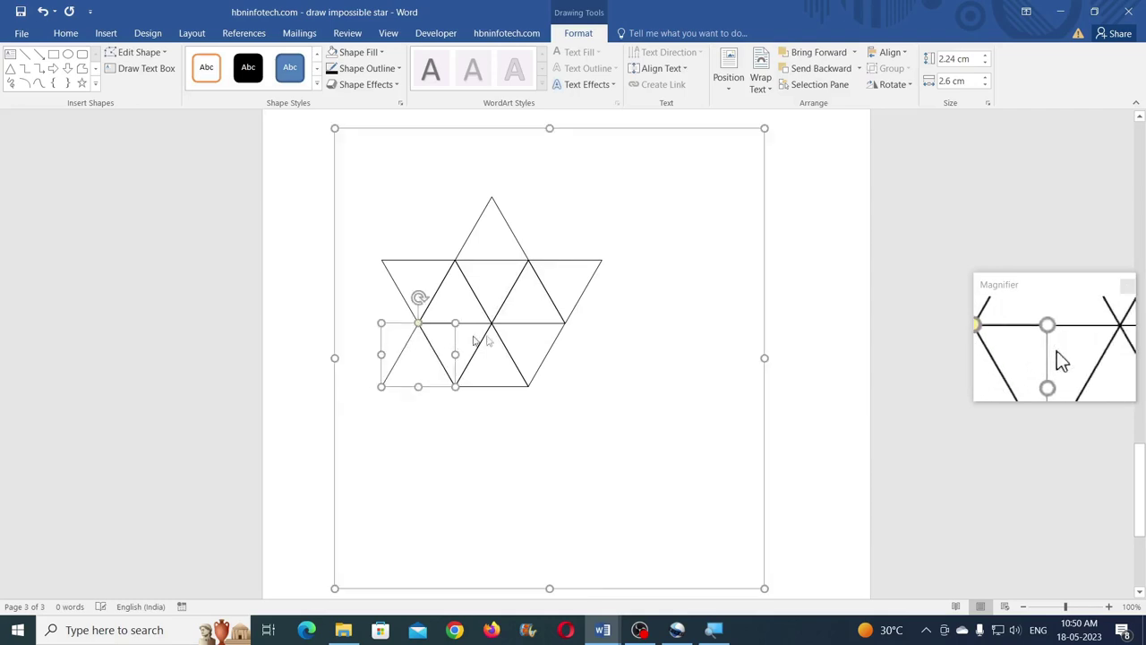
pyautogui.click(470, 291)
pyautogui.moveTo(474, 293); pyautogui.dragTo(585, 358)
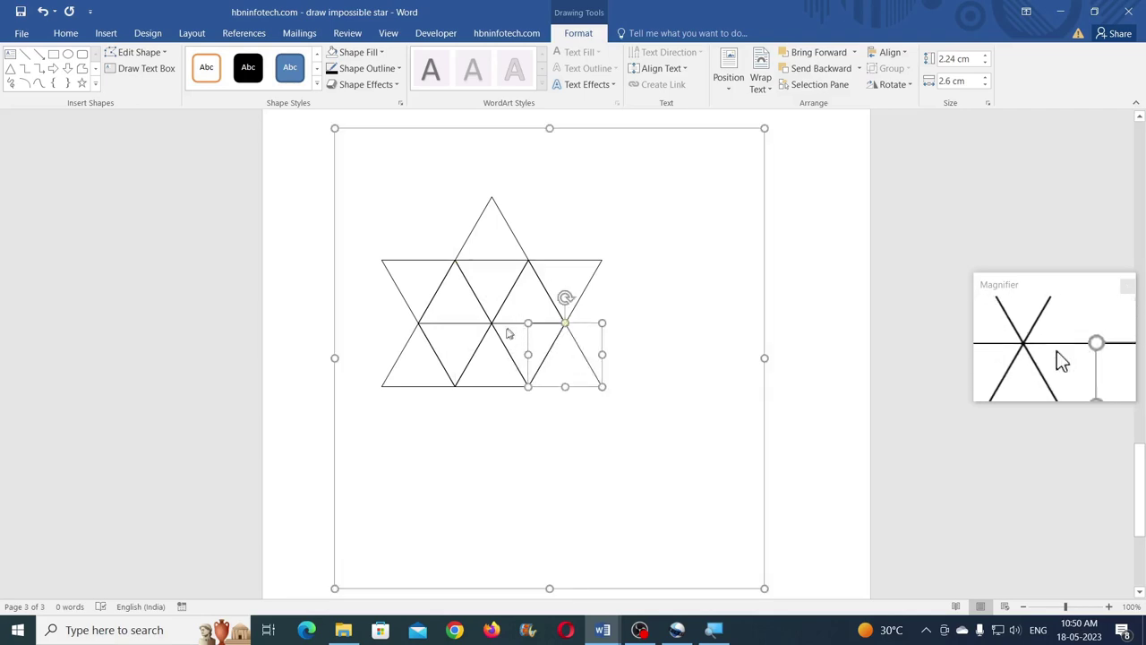
pyautogui.click(515, 262)
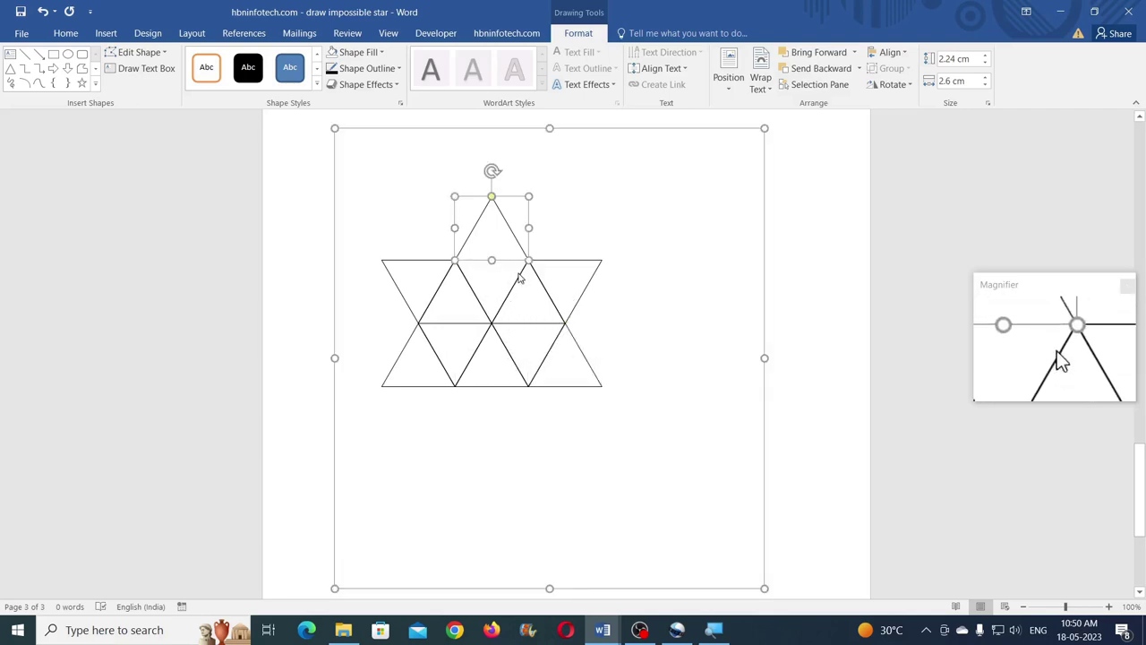
pyautogui.click(519, 278)
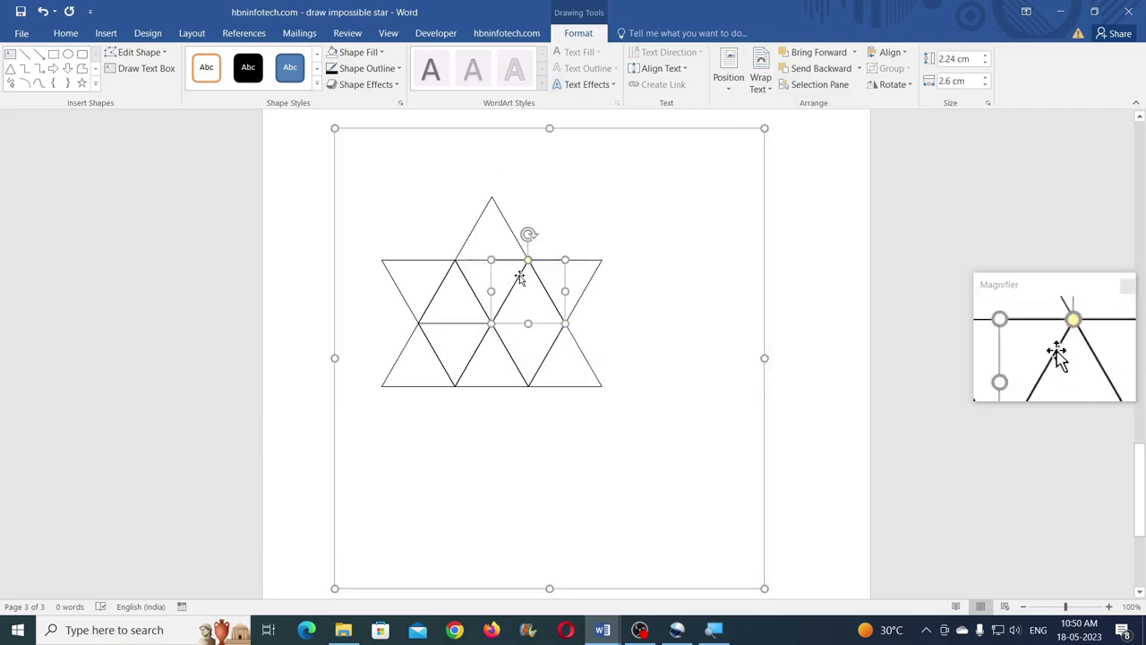
pyautogui.click(463, 274)
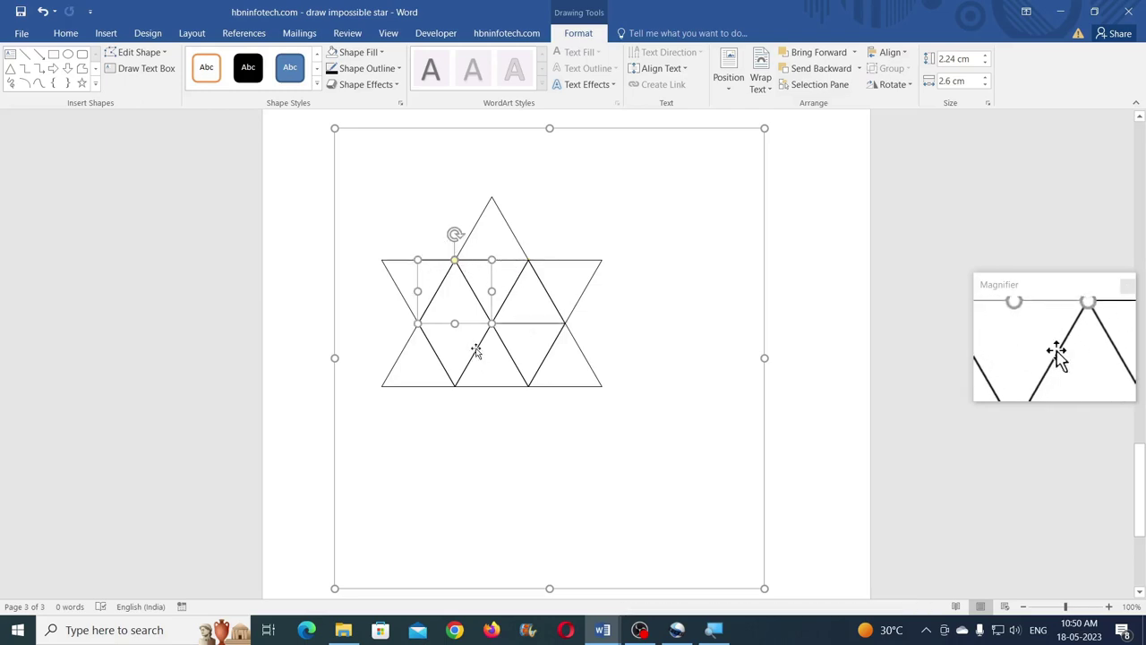
pyautogui.click(475, 350)
pyautogui.moveTo(475, 350)
pyautogui.mouseDown()
pyautogui.moveTo(489, 404)
pyautogui.moveTo(514, 415)
pyautogui.mouseUp()
pyautogui.click(650, 412)
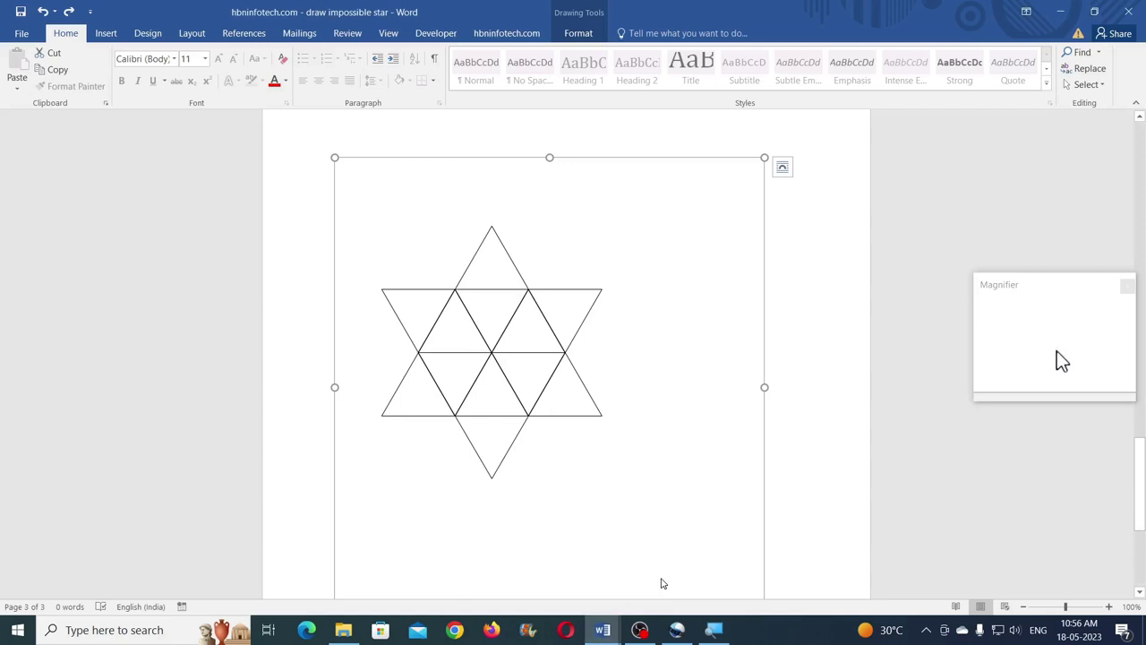
# Draw a short horizontal line beside the star and set its width to 0.96 cm
pyautogui.click(105, 33)
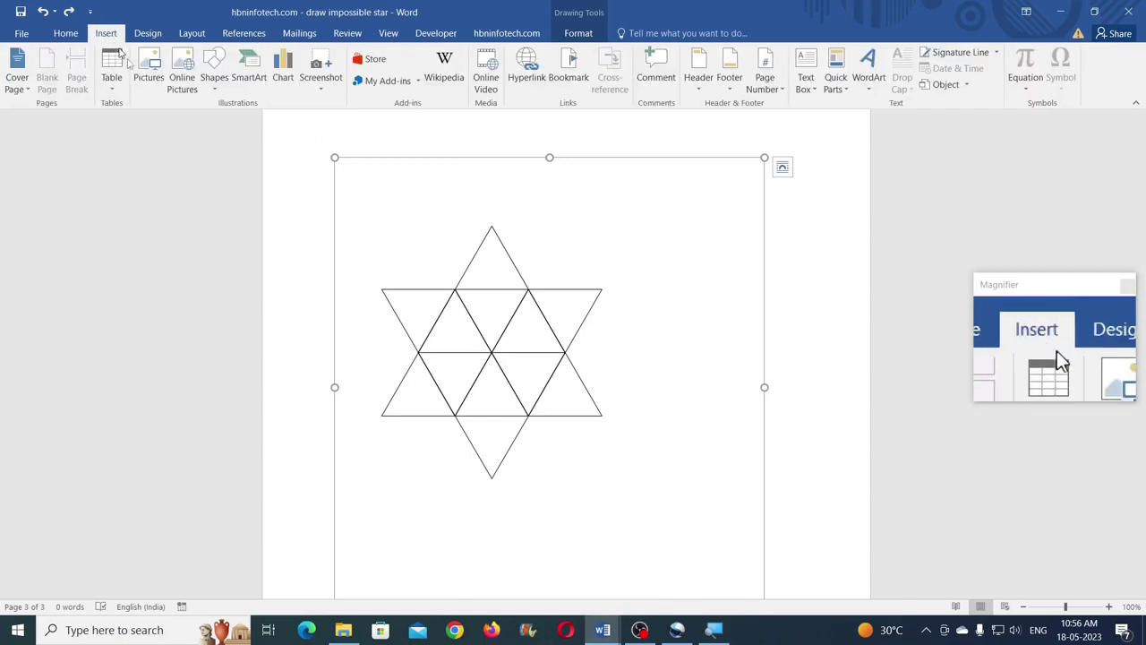
pyautogui.click(215, 82)
pyautogui.click(220, 119)
pyautogui.moveTo(617, 225); pyautogui.dragTo(686, 225)
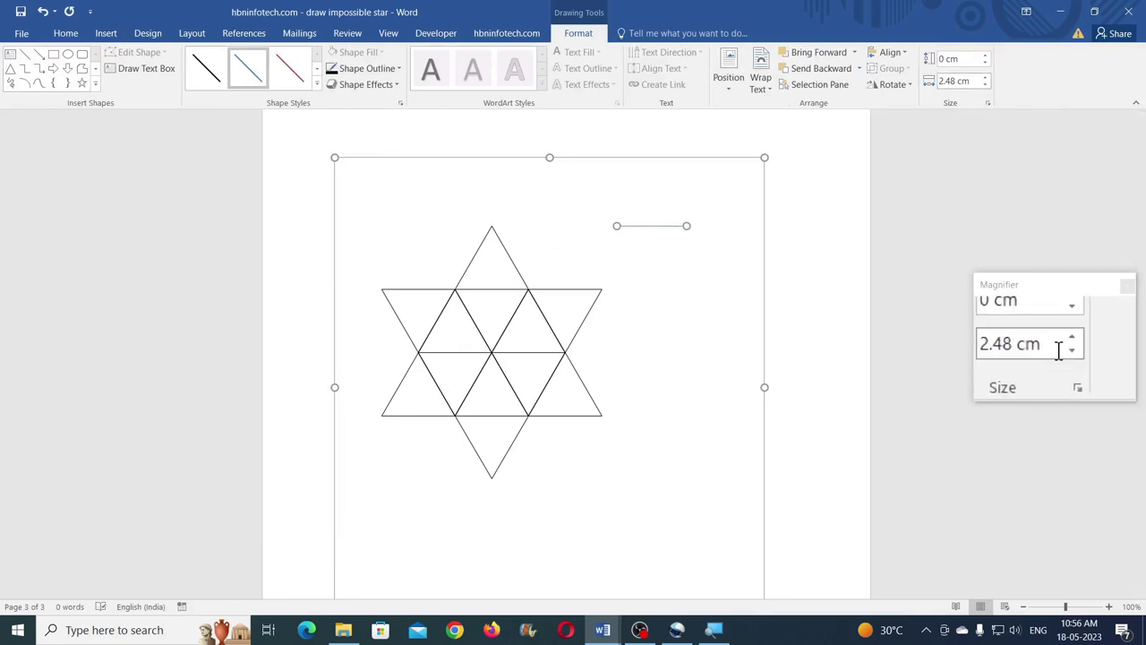
pyautogui.click(964, 81)
pyautogui.write('0')
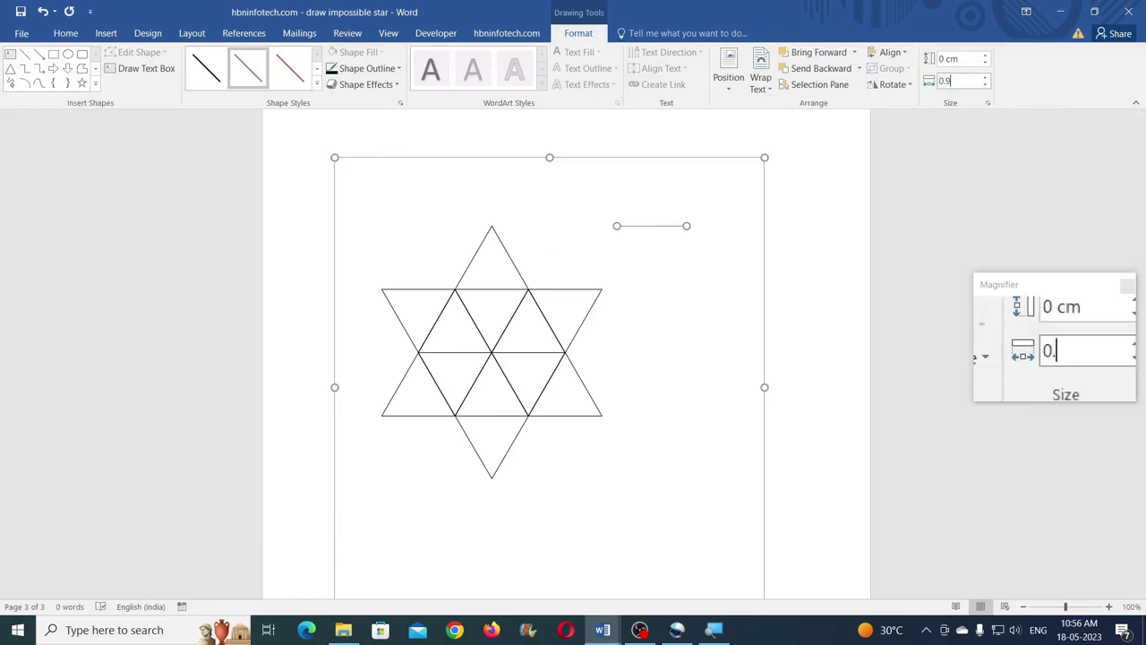
pyautogui.write('.96')
pyautogui.press('Return')
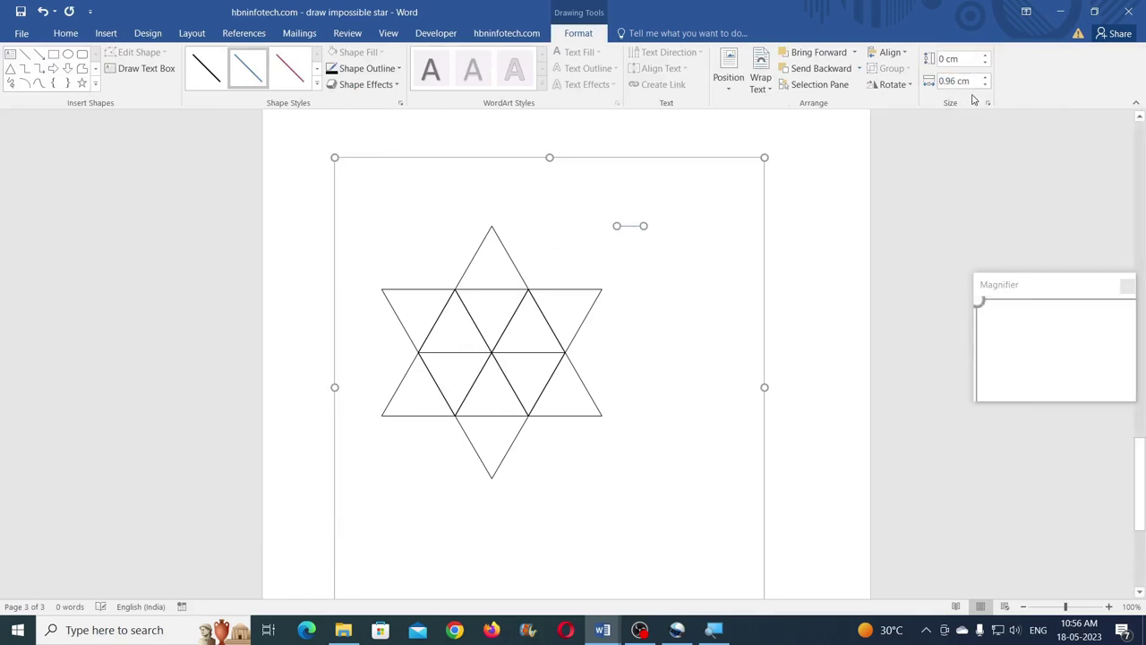
# Make the line black at ¼ pt and butt it against the star's lower-right point
pyautogui.click(389, 77)
pyautogui.click(342, 99)
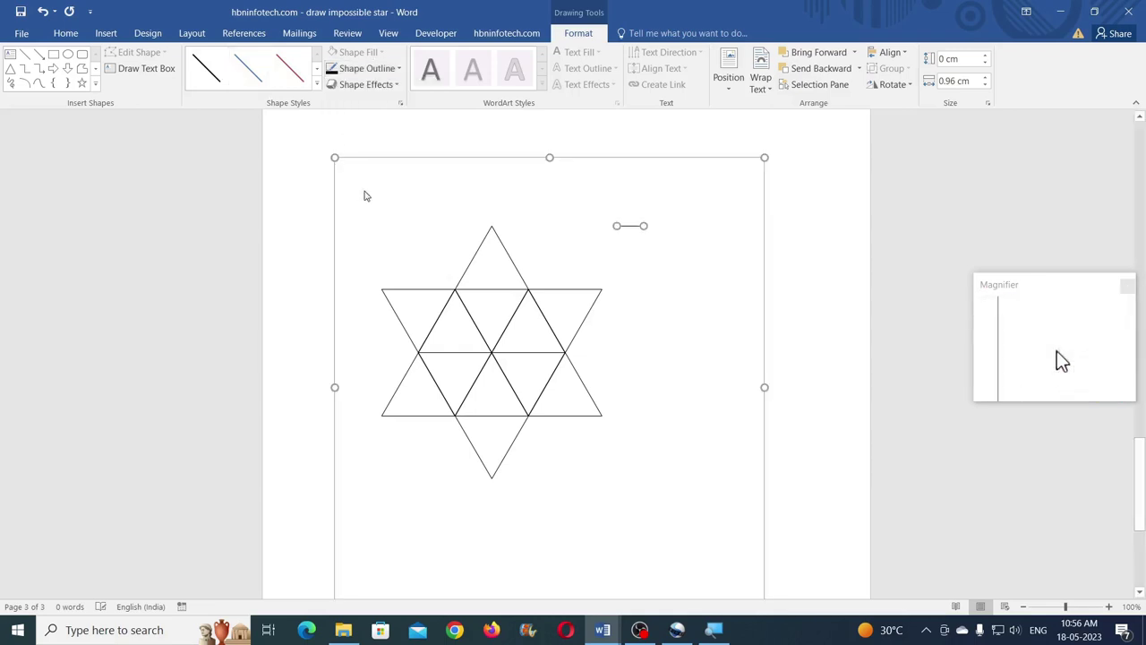
pyautogui.click(369, 68)
pyautogui.moveTo(358, 231)
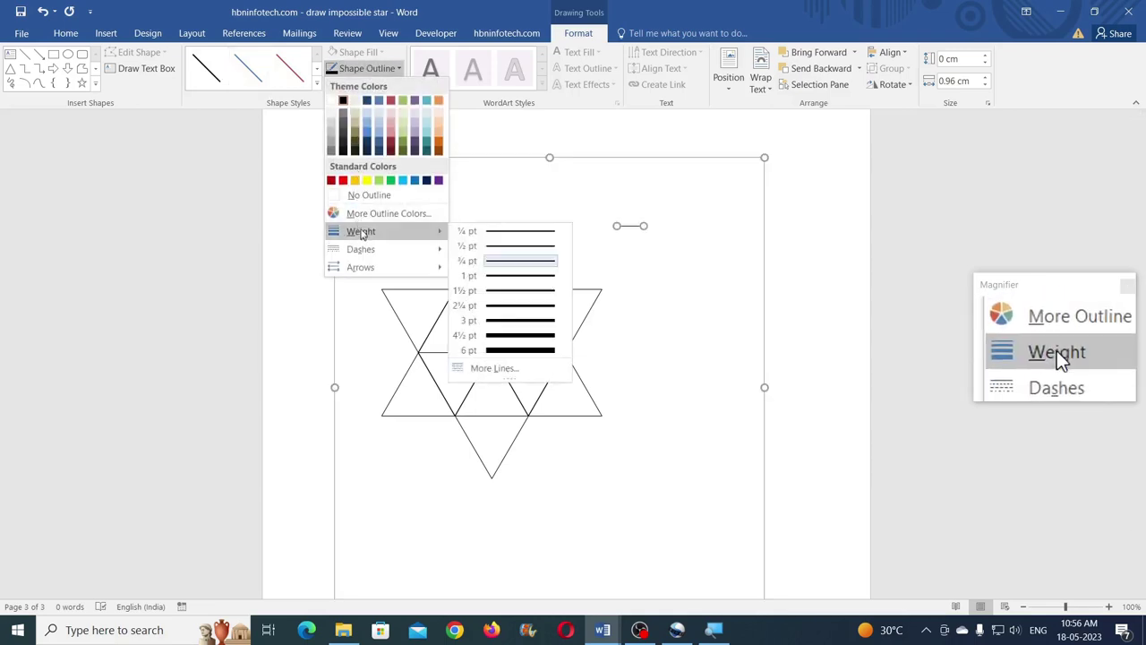
pyautogui.click(501, 235)
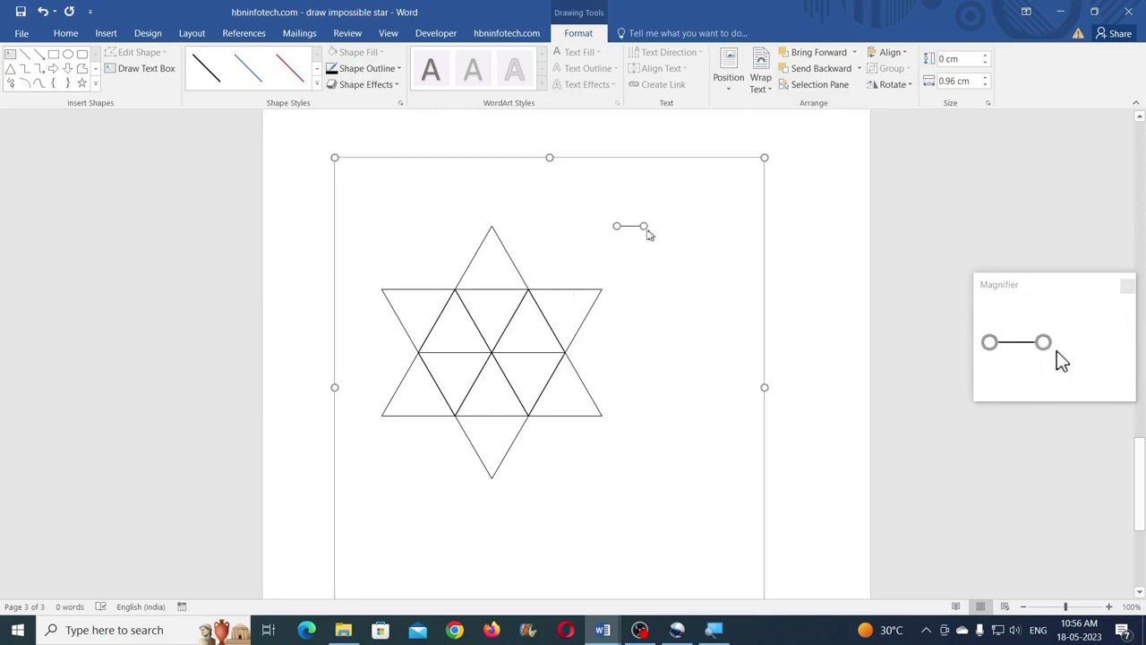
pyautogui.moveTo(631, 227); pyautogui.dragTo(635, 240)
pyautogui.moveTo(630, 374); pyautogui.dragTo(619, 413)
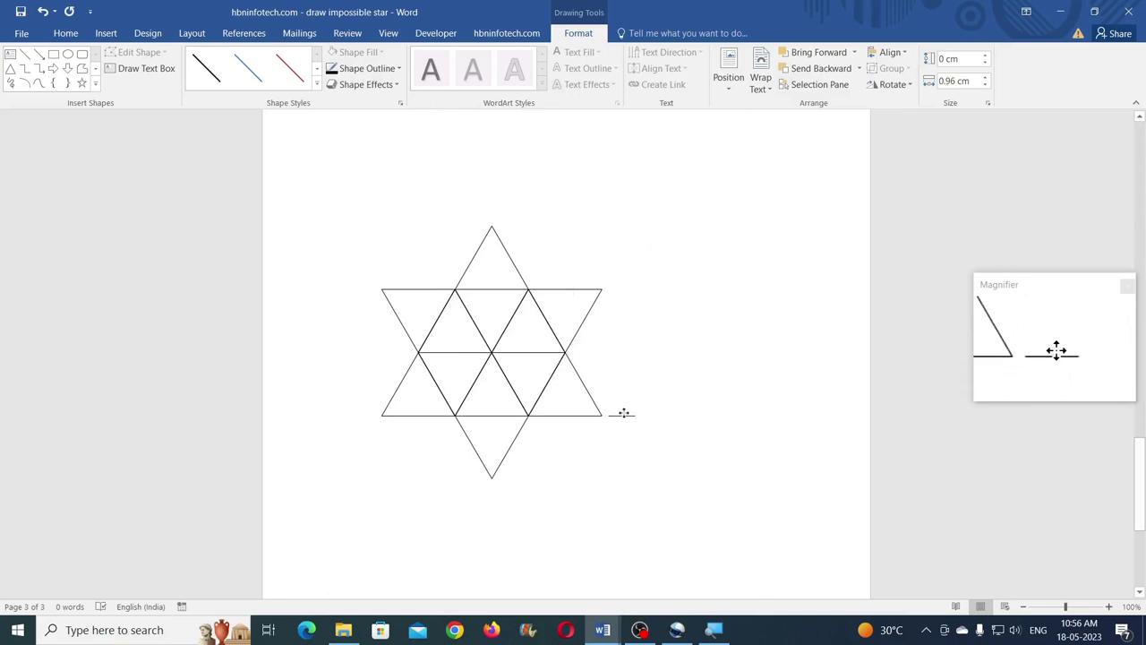
pyautogui.moveTo(618, 412); pyautogui.dragTo(649, 422)
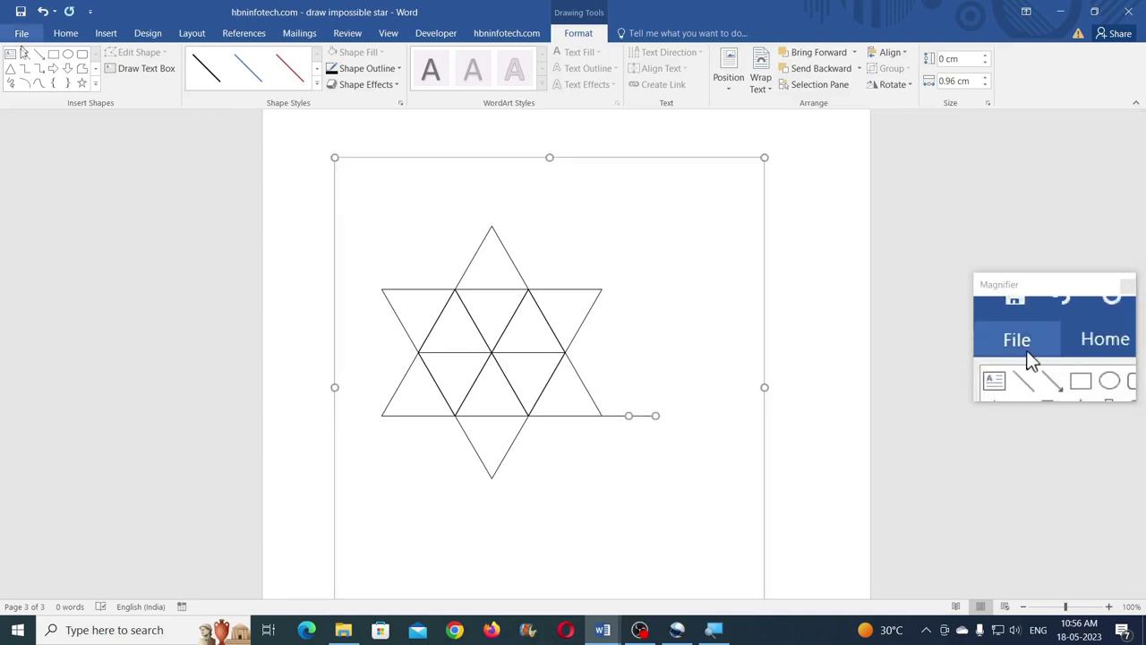
# Draw a long 12.83 cm horizontal line above the star
pyautogui.click(25, 53)
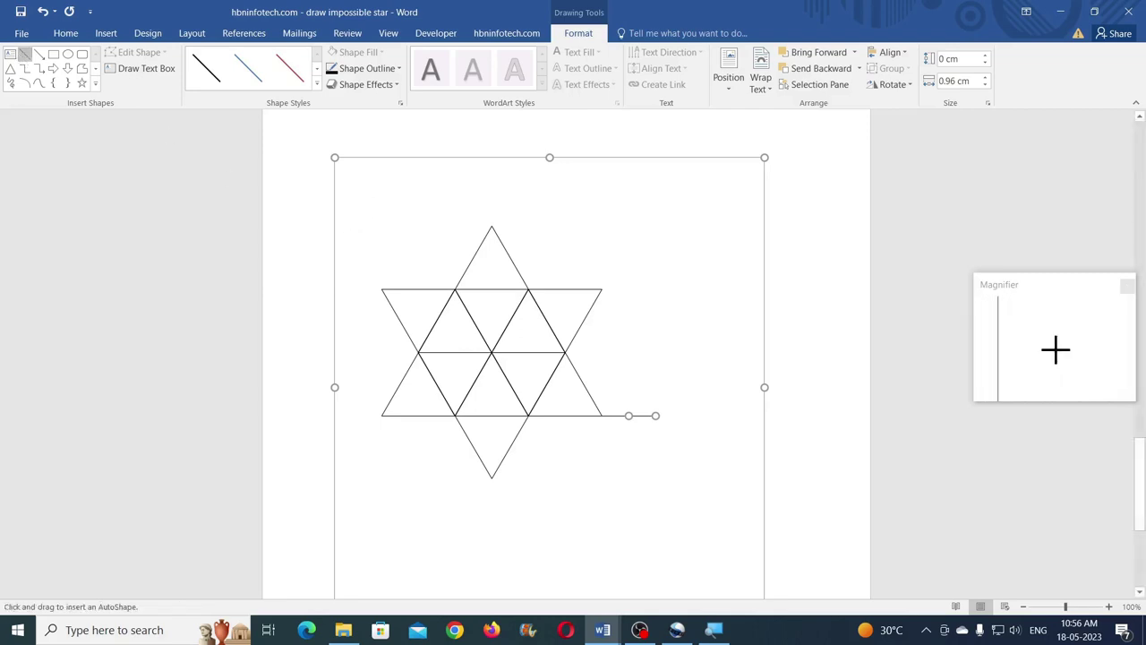
pyautogui.moveTo(378, 199); pyautogui.dragTo(606, 208)
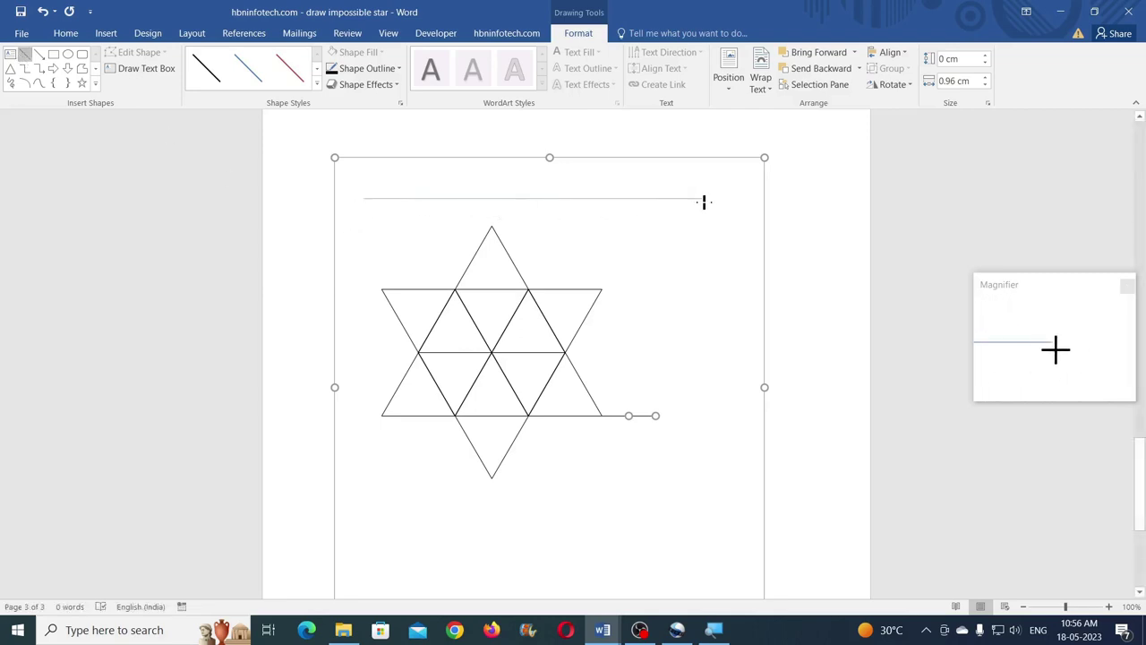
pyautogui.moveTo(725, 198); pyautogui.dragTo(725, 198)
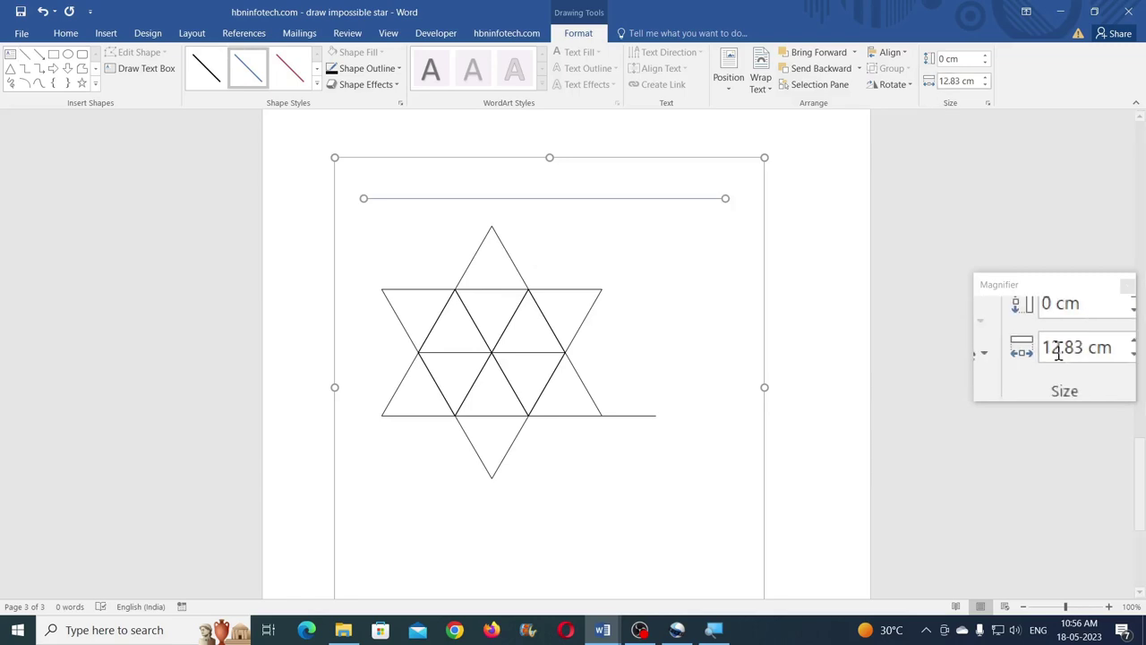
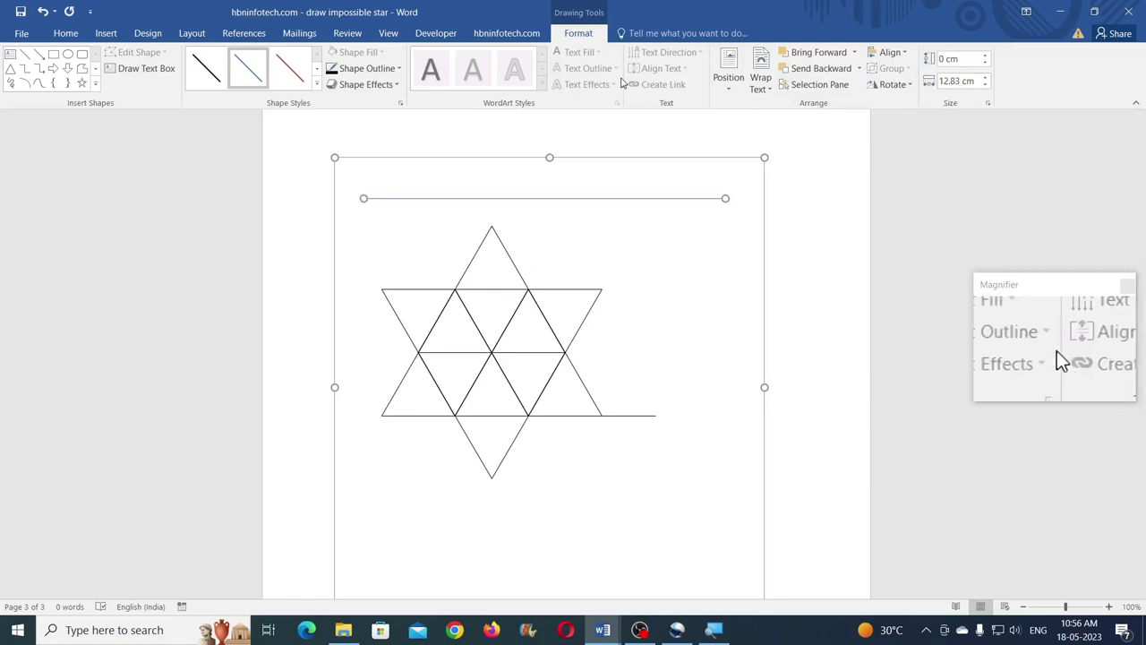
# Set the line's outline weight to ¼ pt
pyautogui.click(394, 70)
pyautogui.moveTo(402, 235)
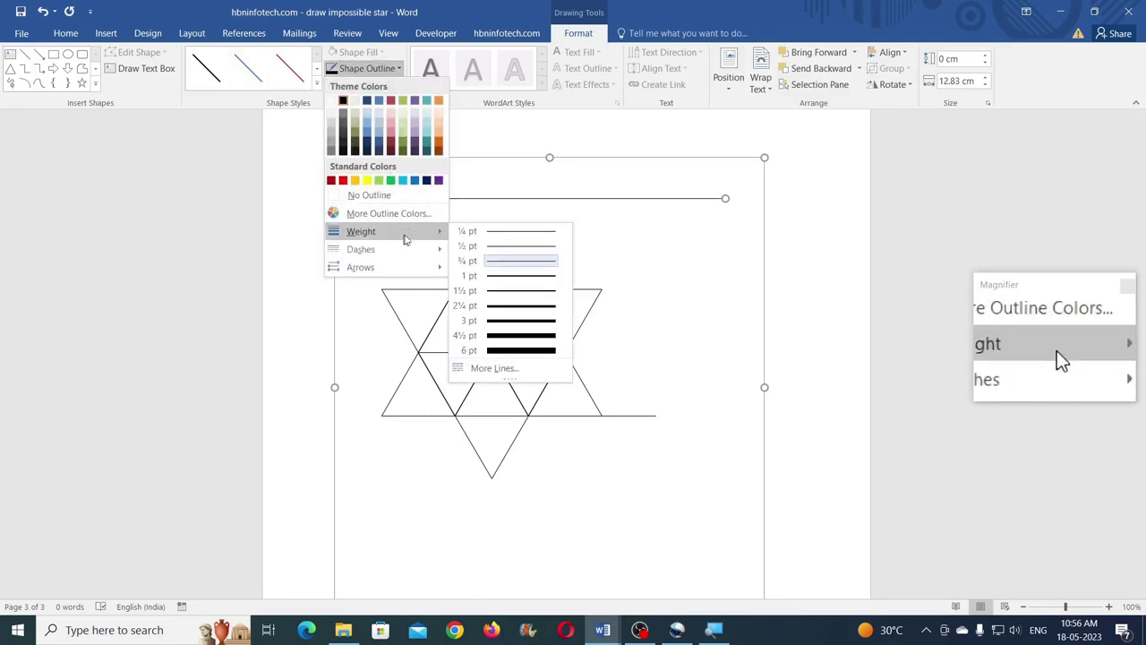
pyautogui.click(507, 232)
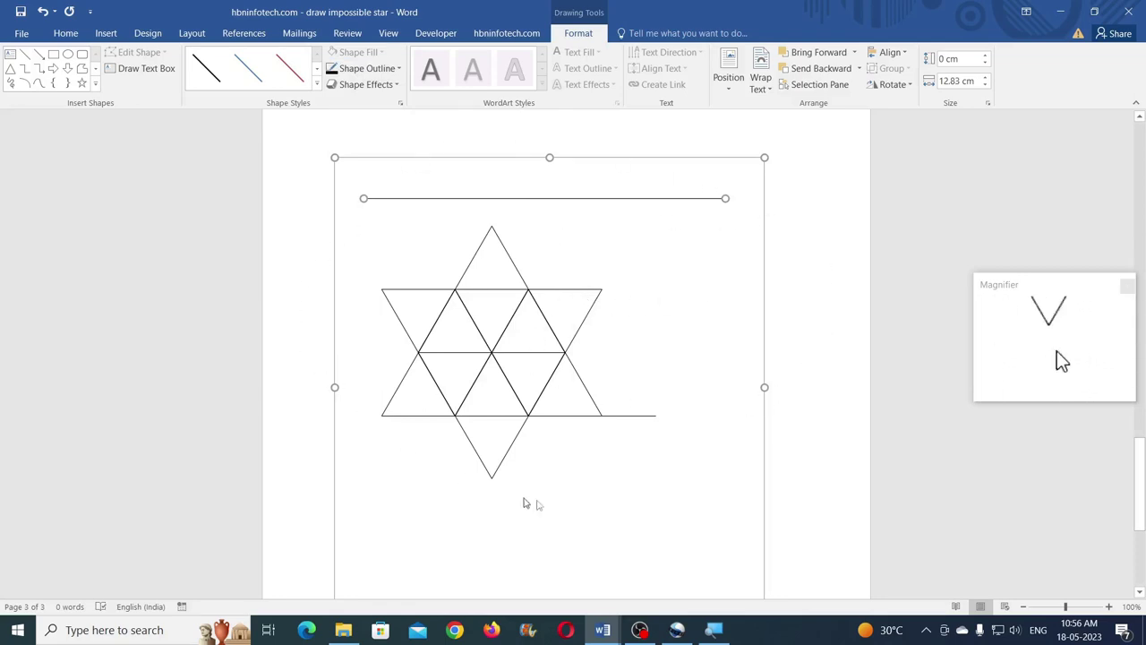
# Switch the page orientation to Landscape
pyautogui.click(192, 33)
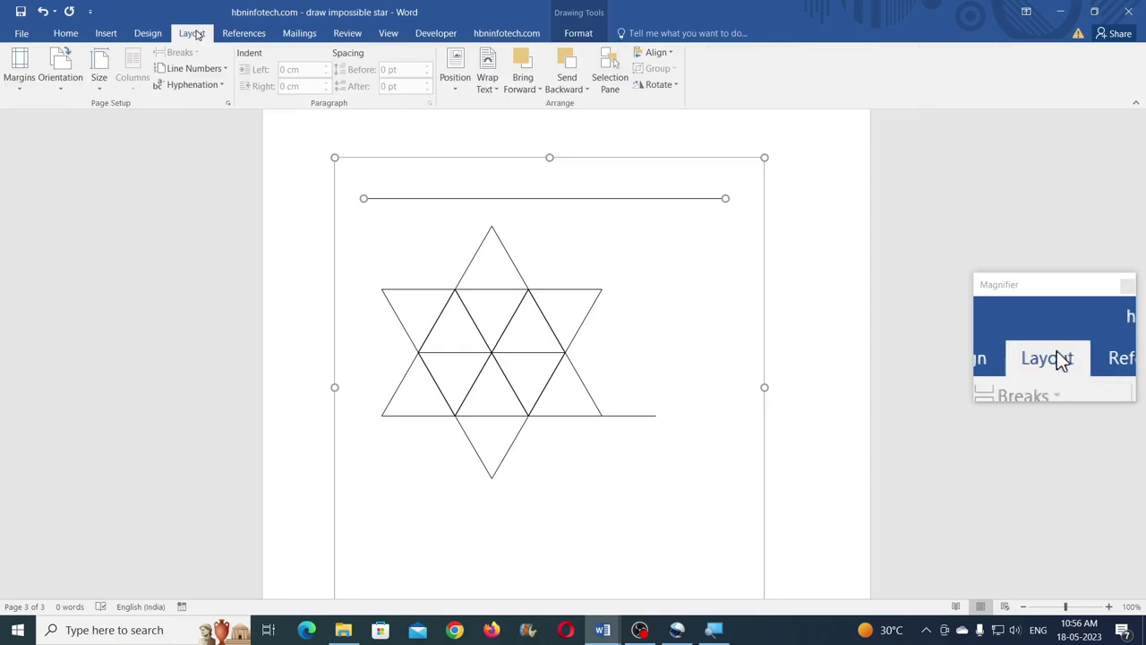
pyautogui.click(55, 89)
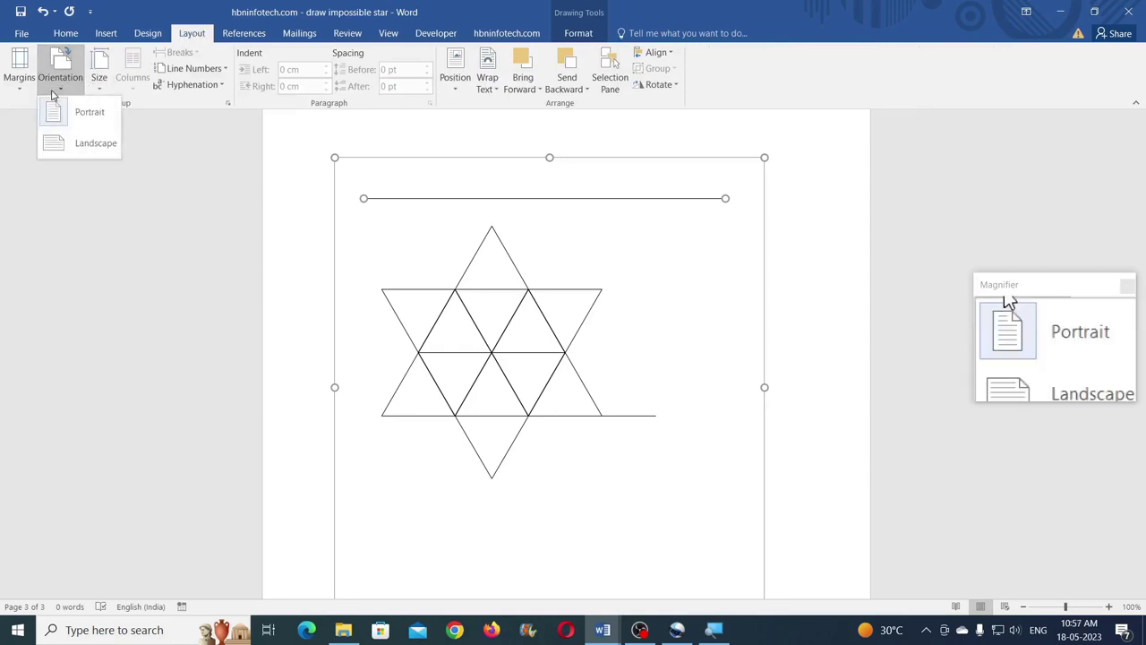
pyautogui.click(93, 143)
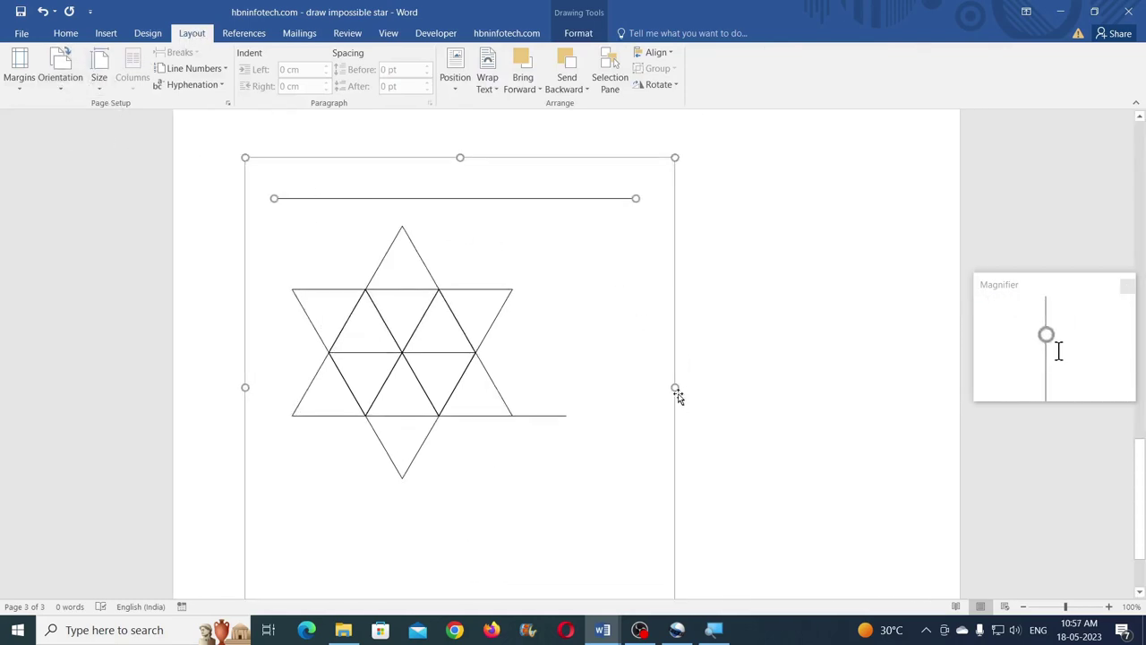
# Enlarge the drawing canvas by widening it to the right and making it taller
pyautogui.moveTo(677, 388); pyautogui.dragTo(898, 379)
pyautogui.scroll(-2, 739, 345)
pyautogui.scroll(1, 739, 347)
pyautogui.scroll(-1, 740, 347)
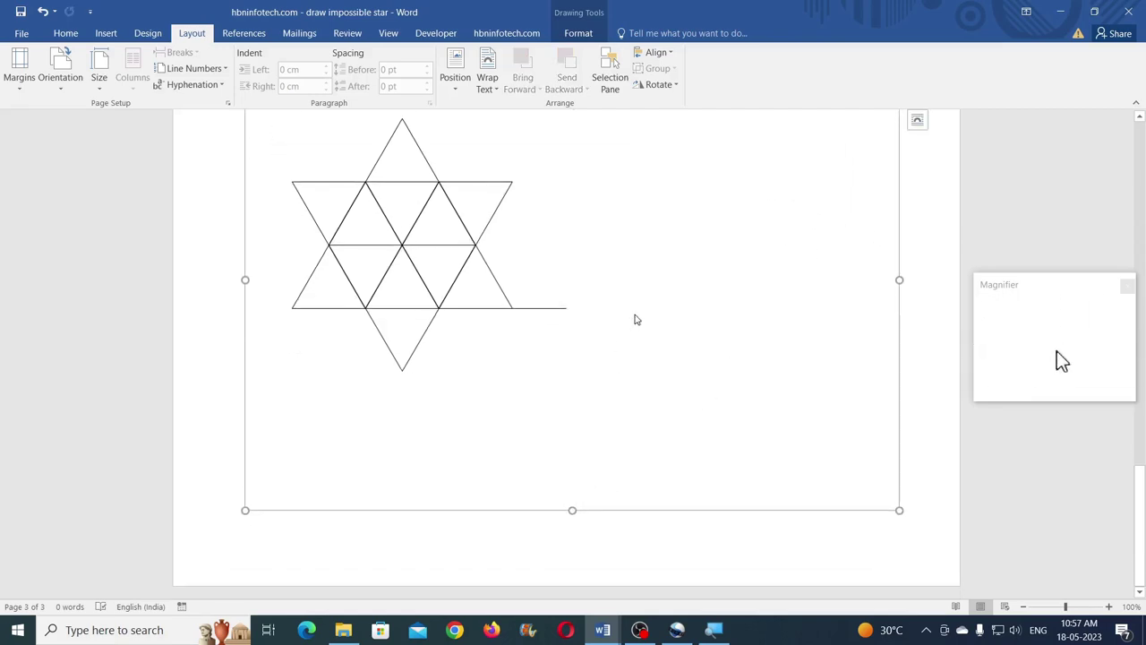
pyautogui.scroll(2, 634, 317)
pyautogui.moveTo(572, 158); pyautogui.dragTo(572, 124)
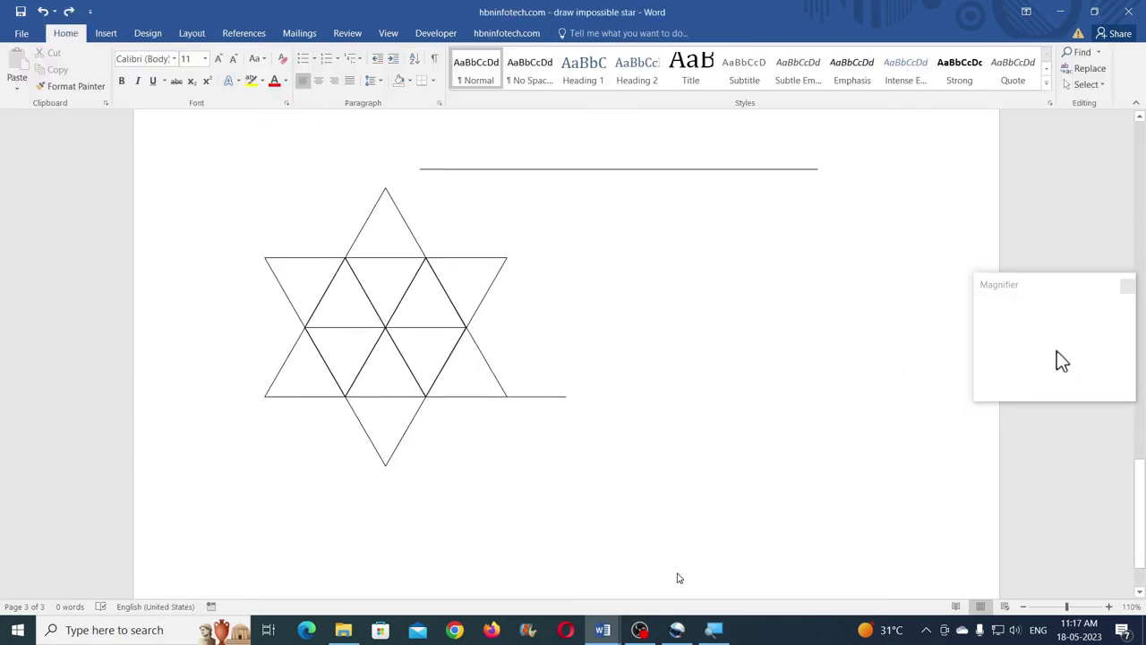
# Rotate the horizontal line above the star to 60° via More Rotation Options
pyautogui.click(590, 170)
pyautogui.click(573, 40)
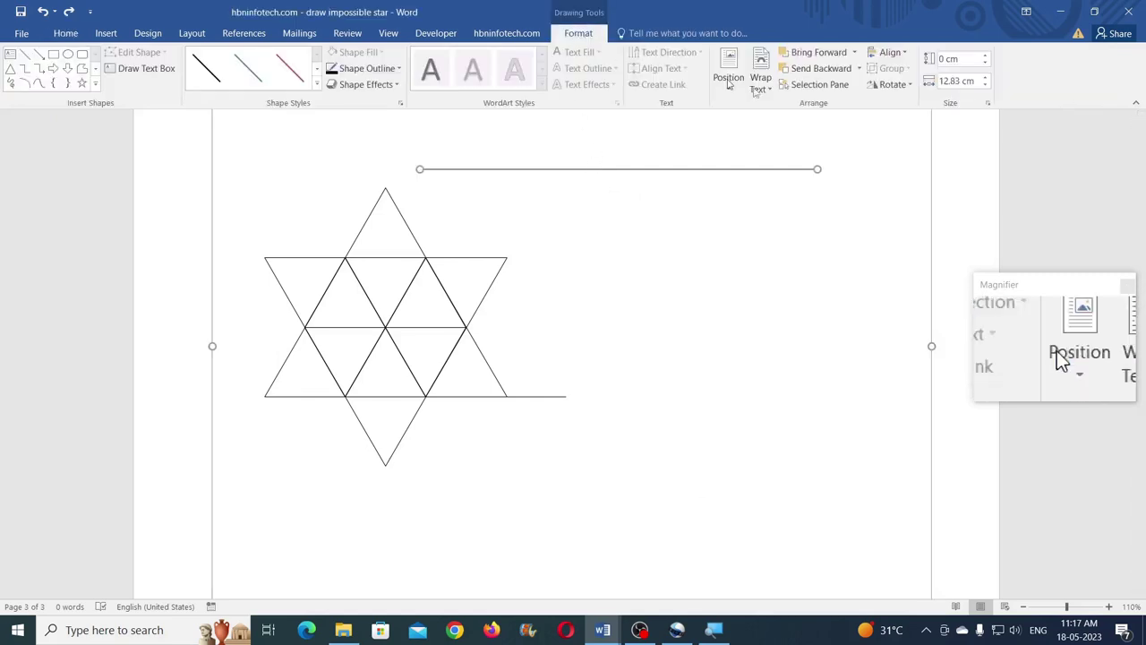
pyautogui.click(891, 84)
pyautogui.click(904, 172)
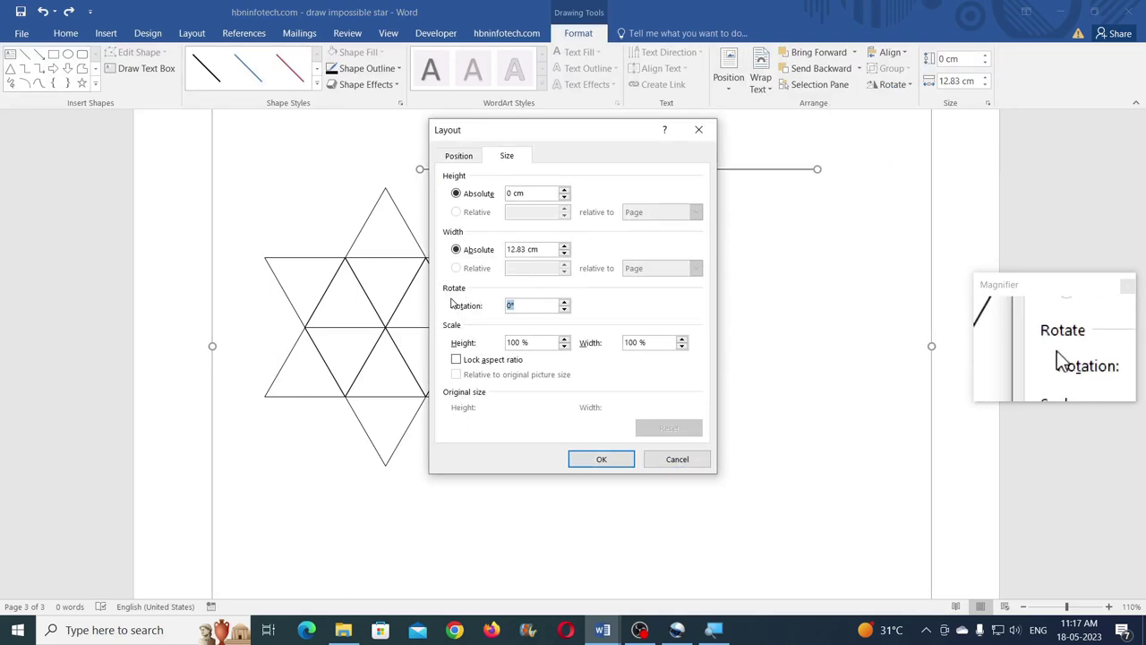
pyautogui.write('60')
pyautogui.press('Return')
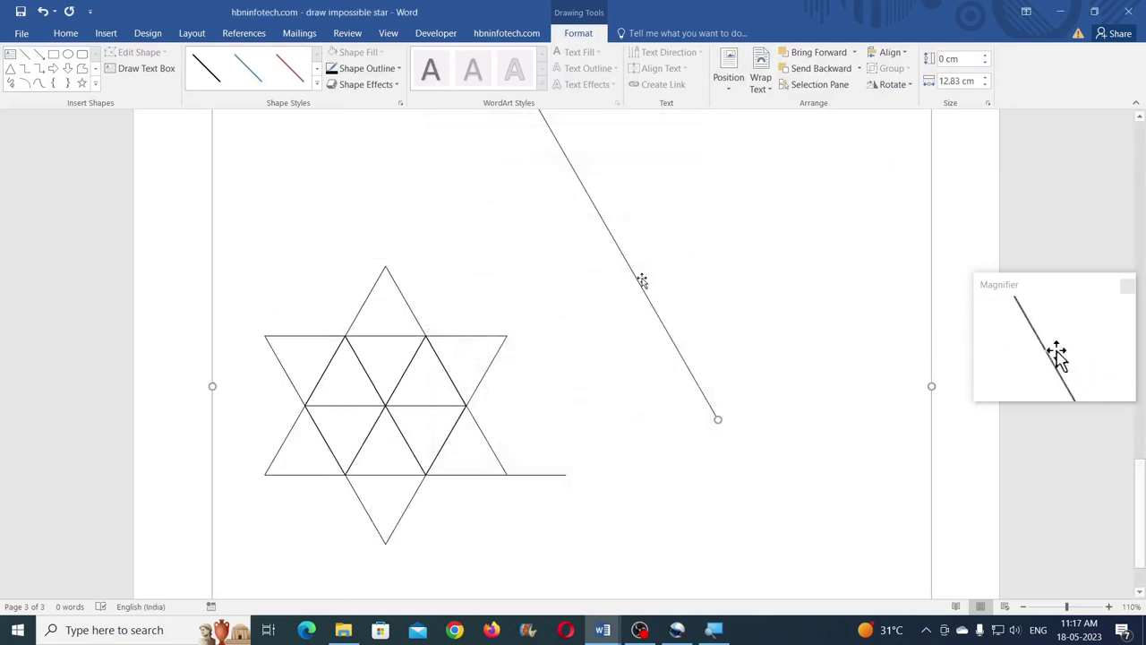
# Position the tilted line exactly along the star's right edge
pyautogui.moveTo(636, 284); pyautogui.dragTo(452, 387)
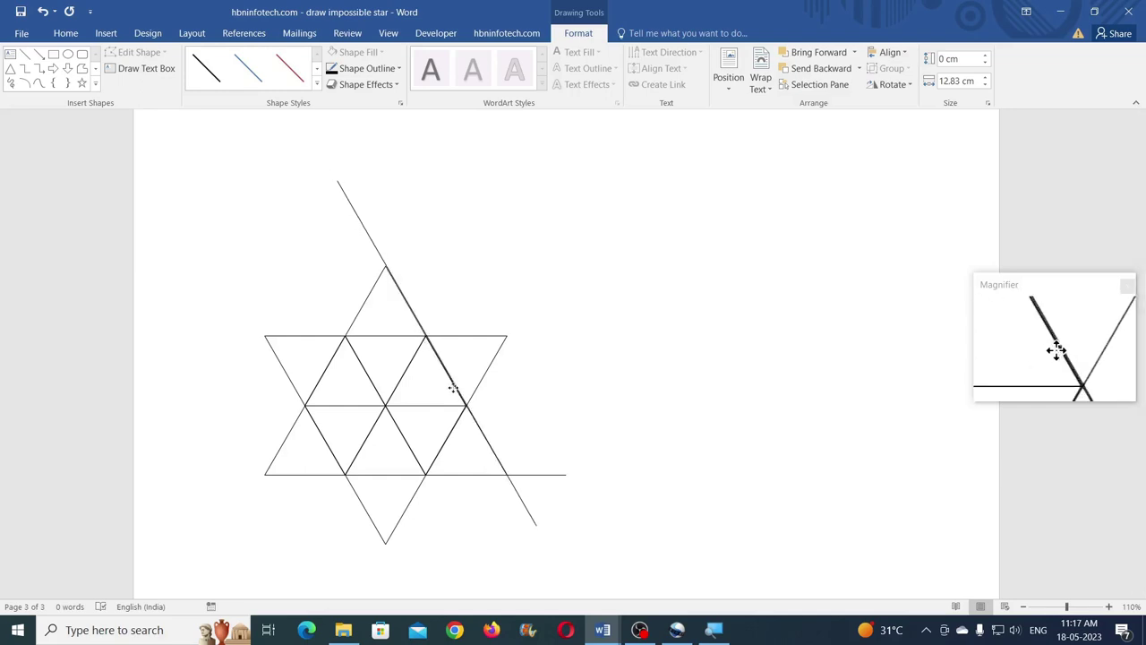
pyautogui.moveTo(452, 387); pyautogui.dragTo(453, 387)
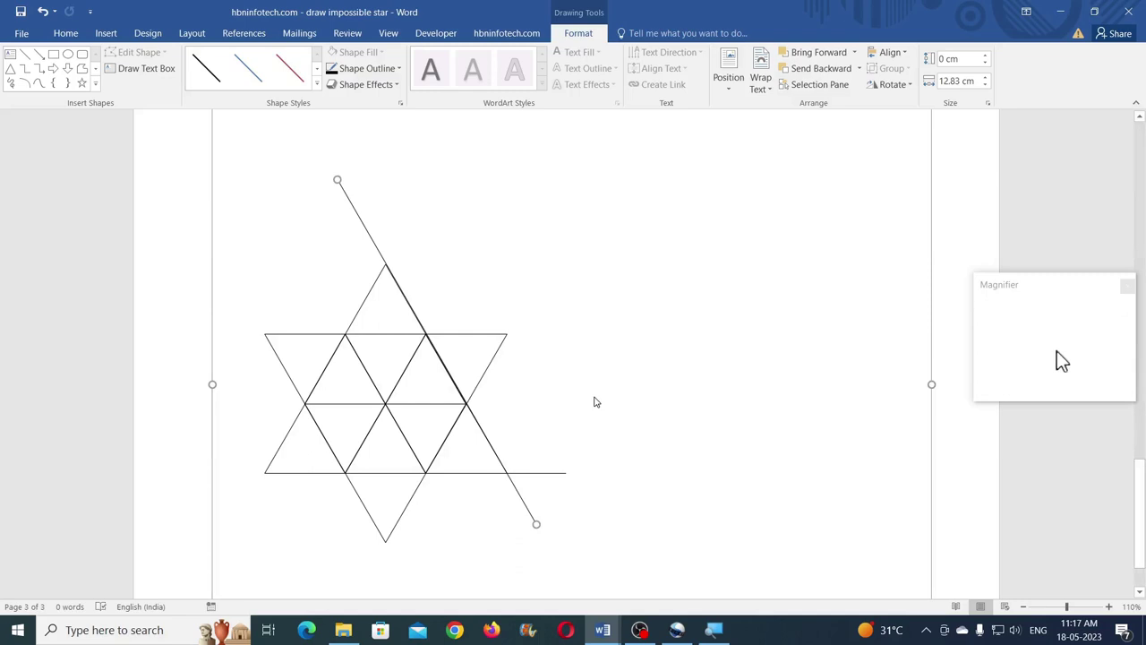
pyautogui.hotkey('ctrl', 'z')
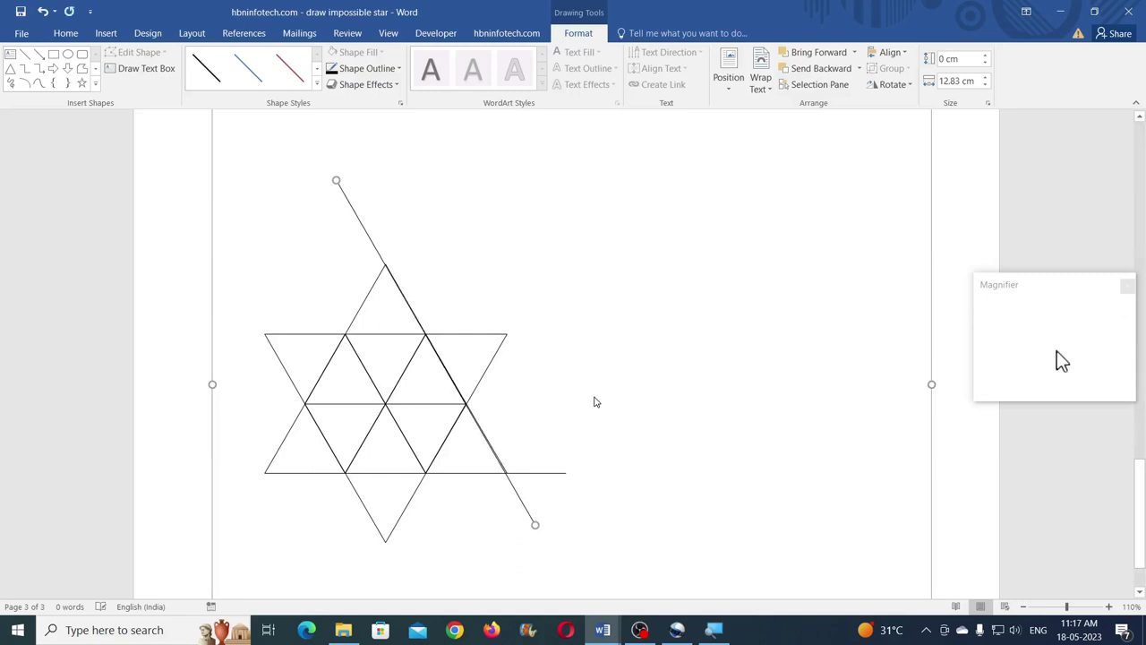
pyautogui.hotkey('ctrl', 'y')
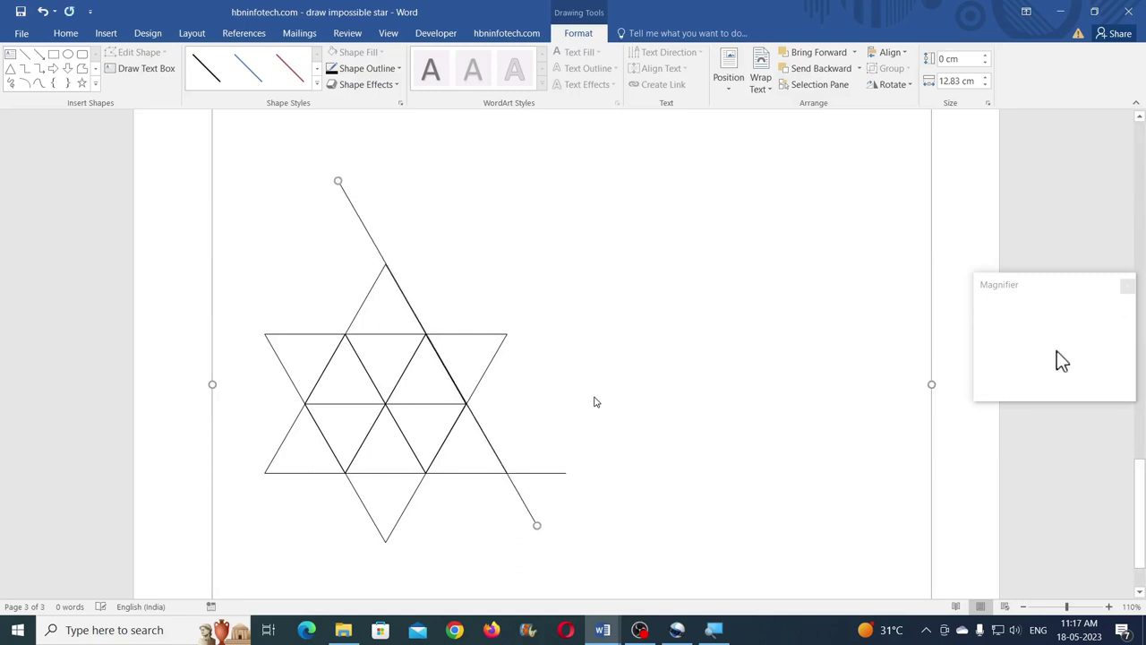
pyautogui.hotkey('ctrl', 'Left')
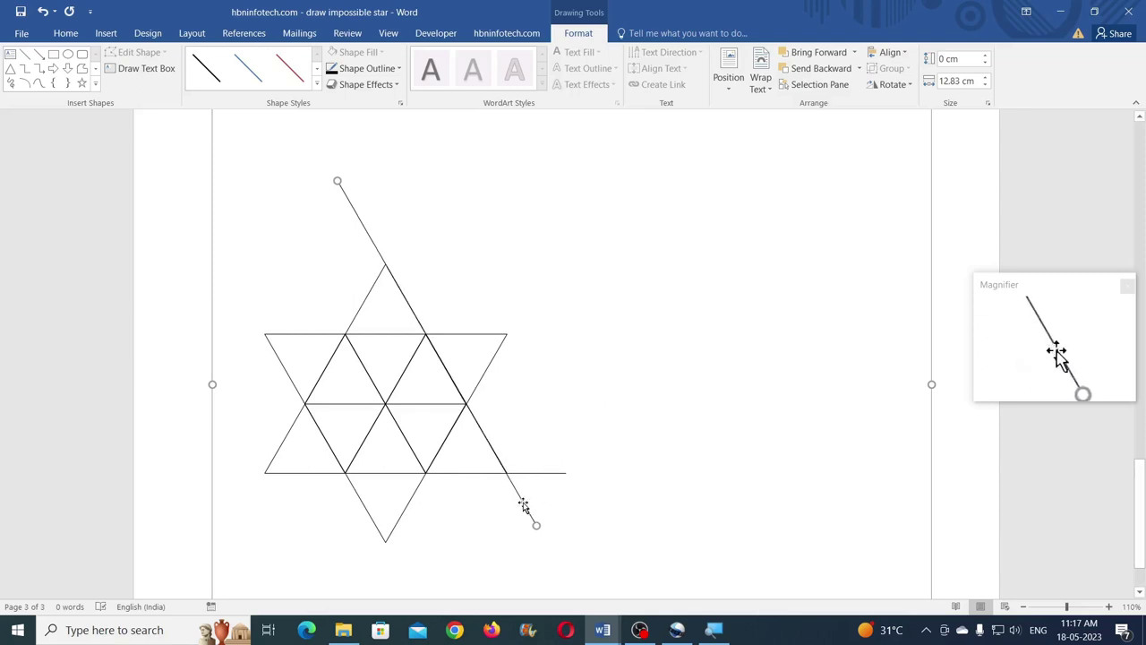
# Add two evenly spaced parallel copies to the right and select all three lines
pyautogui.moveTo(523, 502); pyautogui.dragTo(554, 507)
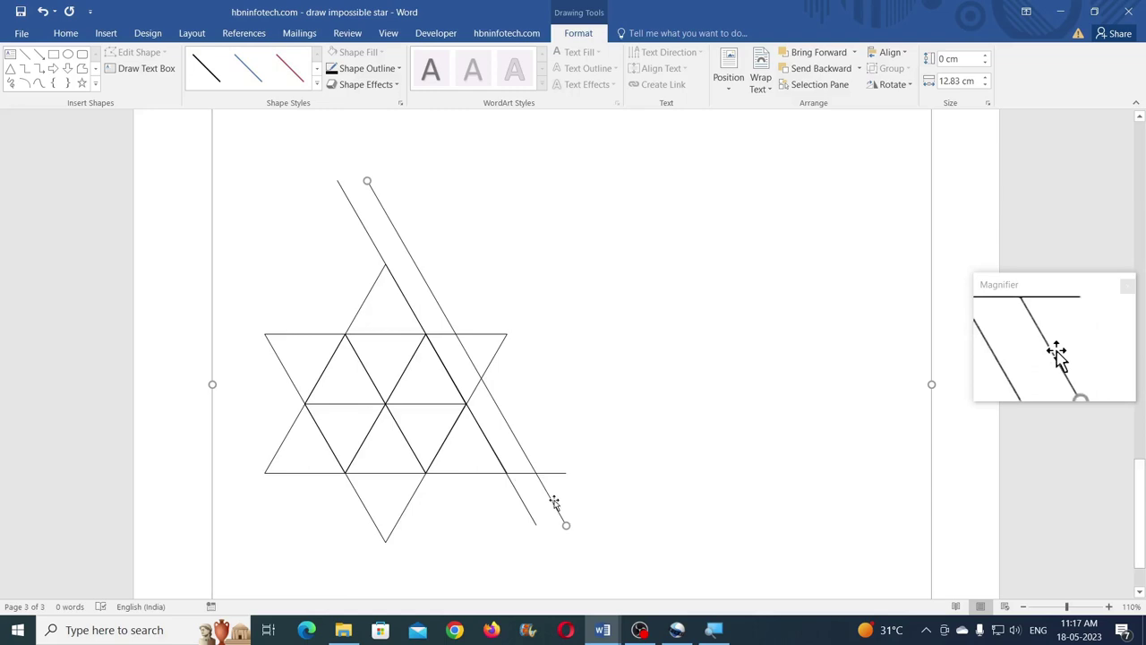
pyautogui.moveTo(555, 507); pyautogui.dragTo(585, 506)
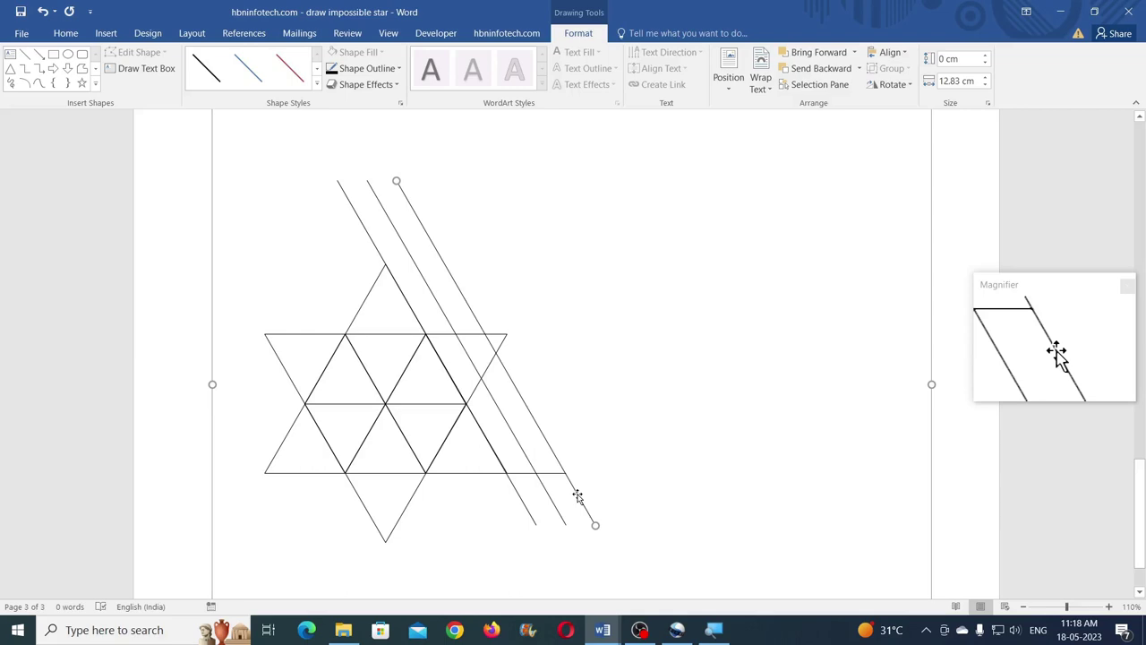
pyautogui.keyDown('shift'); pyautogui.click(530, 511); pyautogui.keyUp('shift')
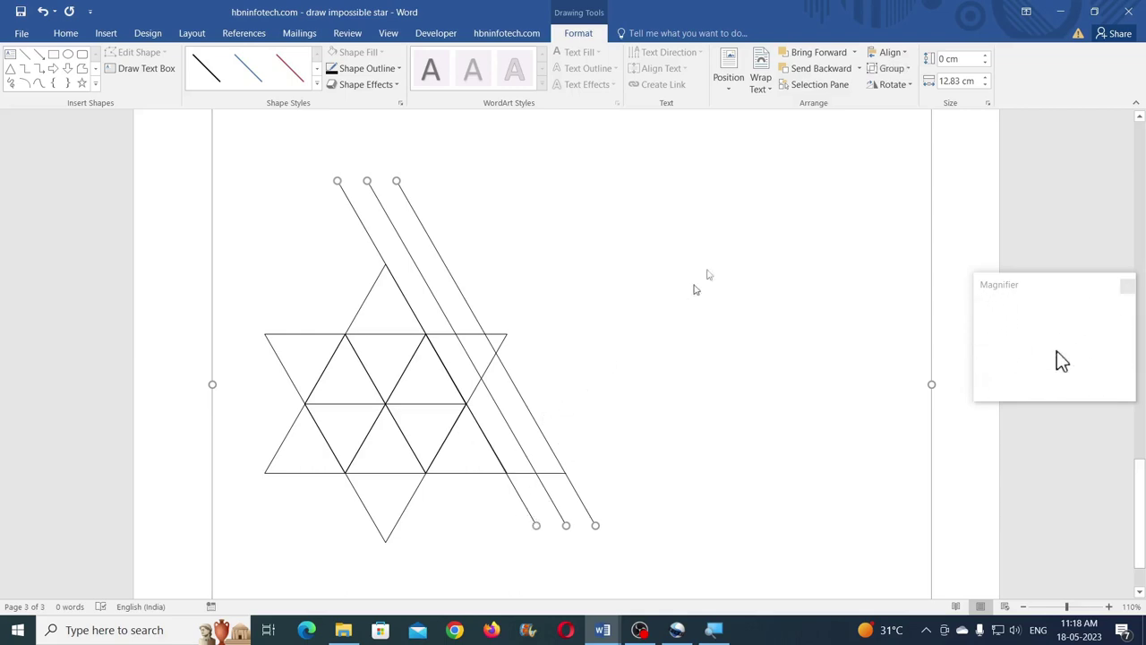
pyautogui.click(905, 70)
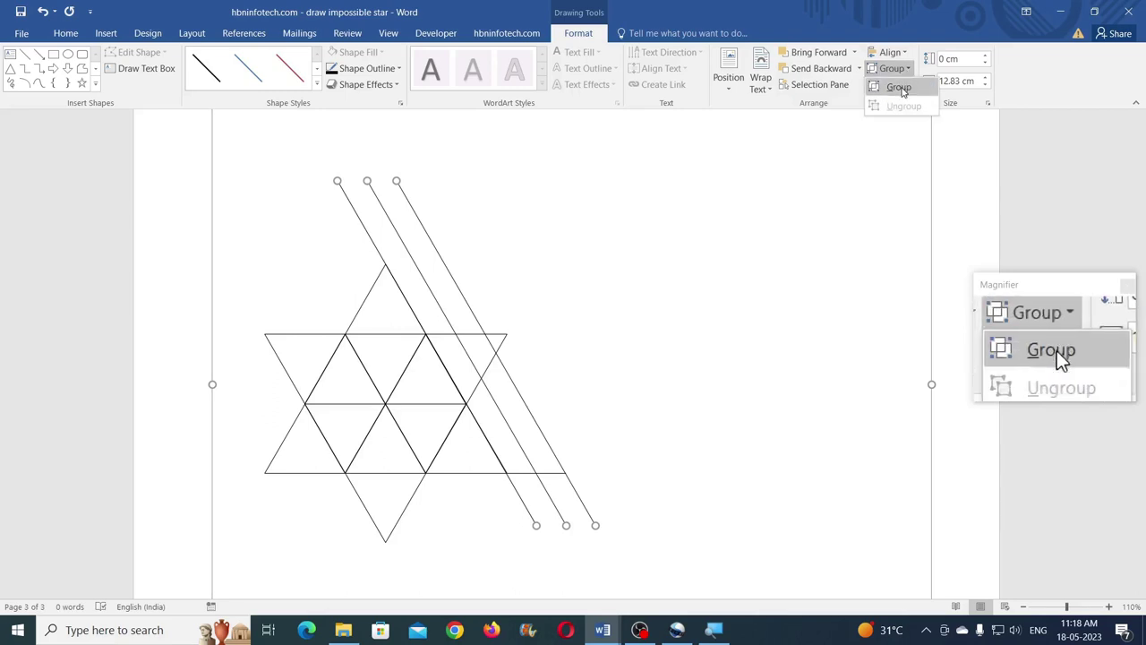
# Group the three diagonal lines and duplicate the group to the right
pyautogui.click(898, 87)
pyautogui.scroll(-2, 662, 255)
pyautogui.scroll(1, 662, 255)
pyautogui.click(554, 411)
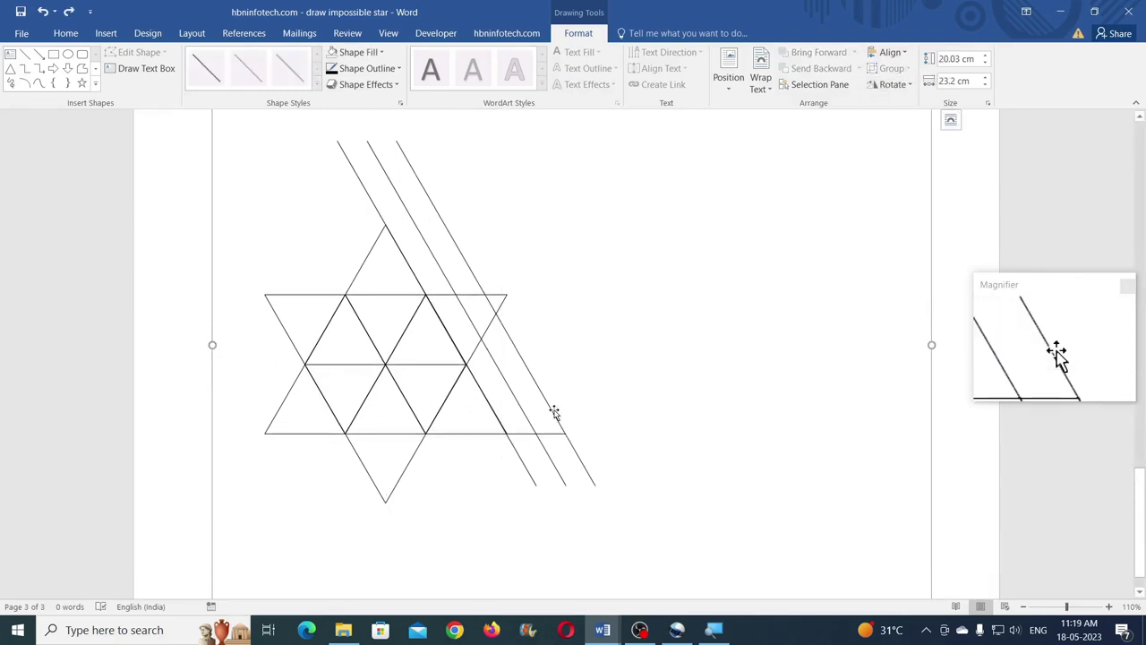
pyautogui.click(549, 408)
pyautogui.moveTo(552, 412); pyautogui.dragTo(731, 399)
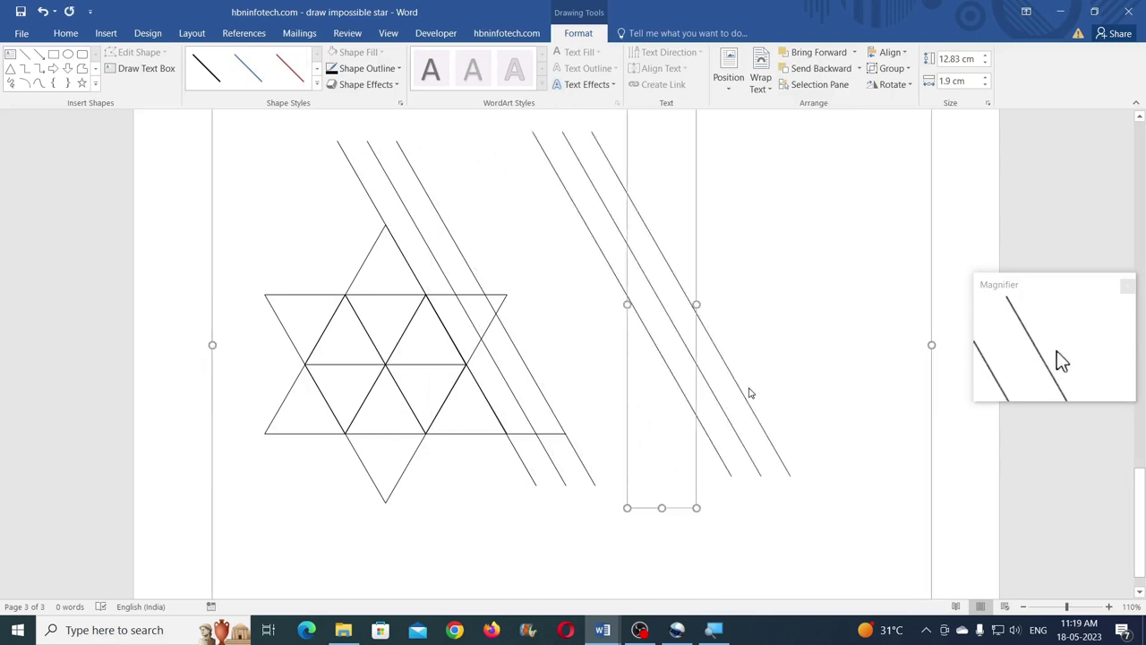
# Rotate the copied group horizontal and place it across the star's top, nudging it down
pyautogui.scroll(2, 750, 392)
pyautogui.moveTo(662, 153); pyautogui.dragTo(467, 238)
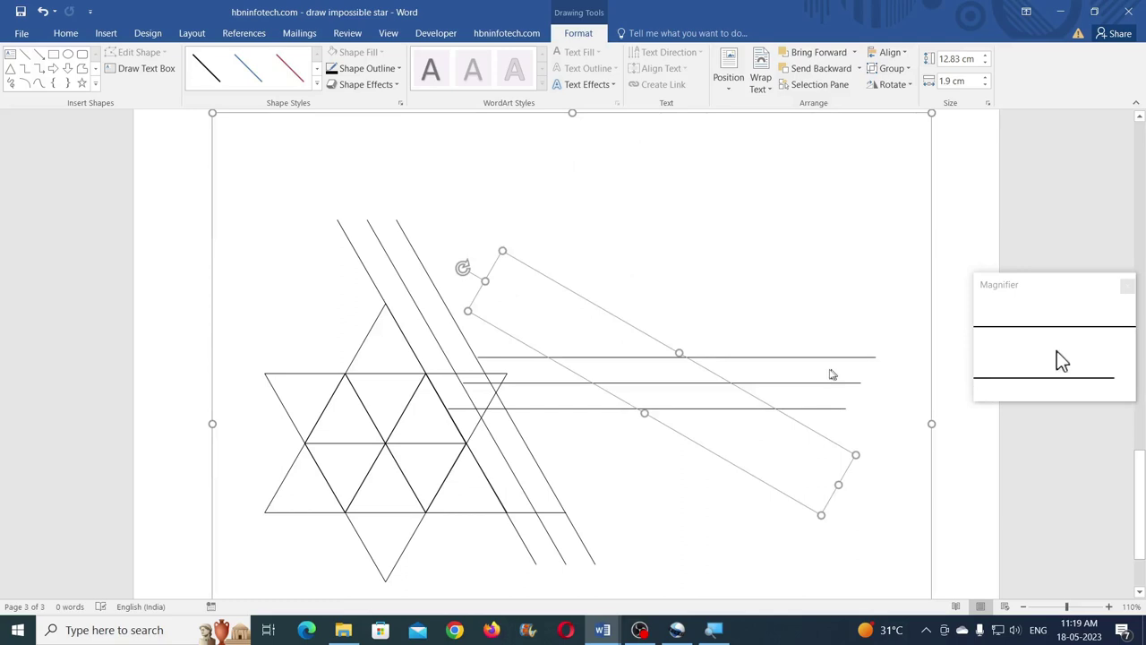
pyautogui.moveTo(801, 360); pyautogui.dragTo(581, 324)
pyautogui.click(340, 402)
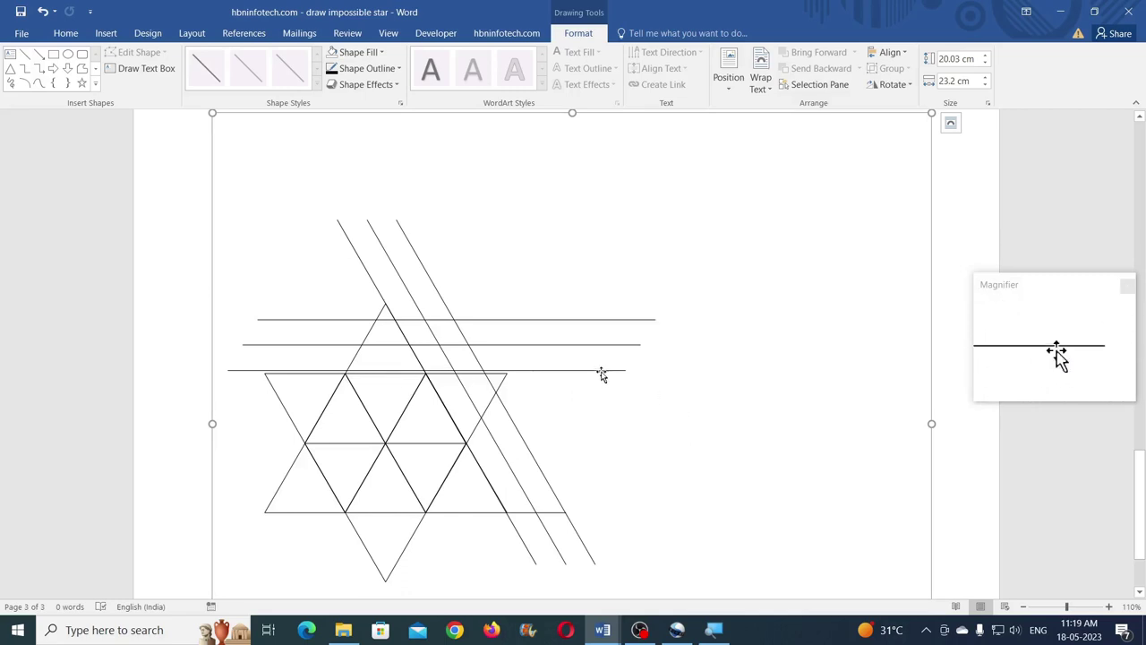
pyautogui.click(607, 399)
pyautogui.press('Down')
pyautogui.press('Down')
pyautogui.press('Down')
pyautogui.press('Down')
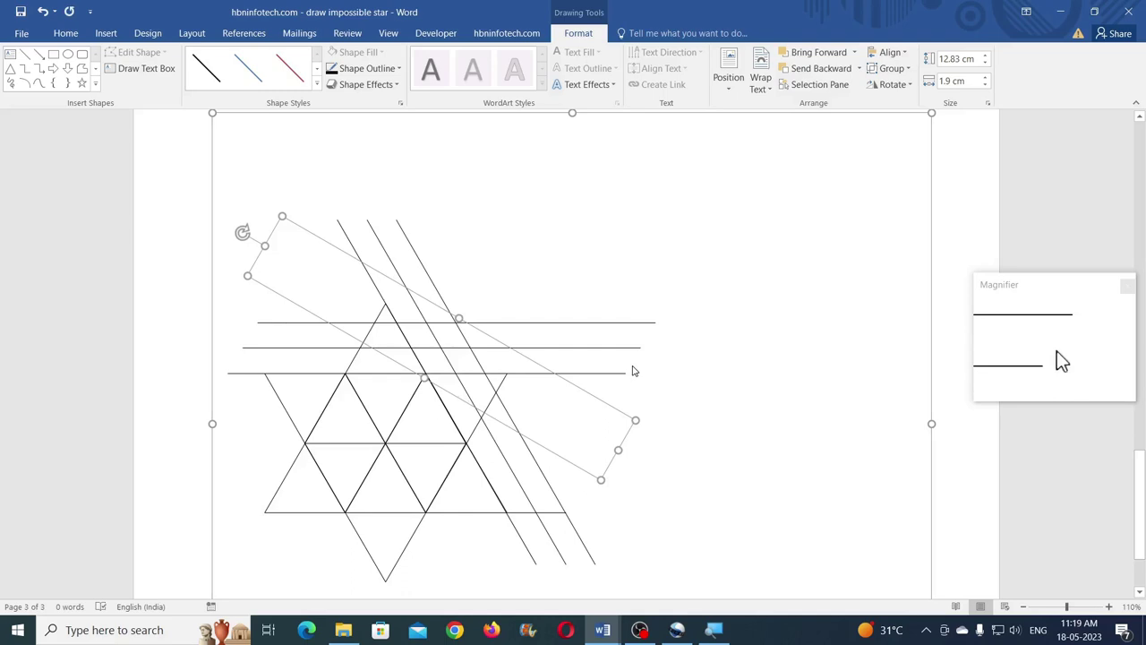
pyautogui.scroll(-1, 642, 320)
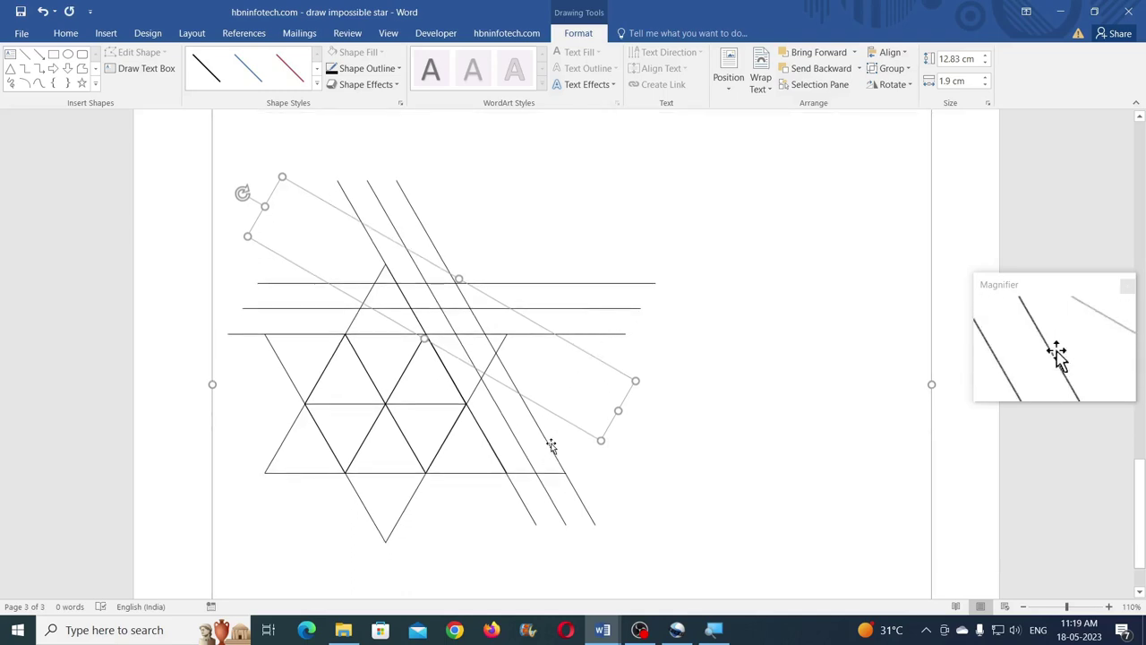
pyautogui.hotkey('ctrl', 'z')
# Duplicate the diagonal line group, flip the copy vertically, and move it across the star
pyautogui.moveTo(554, 449); pyautogui.dragTo(786, 446)
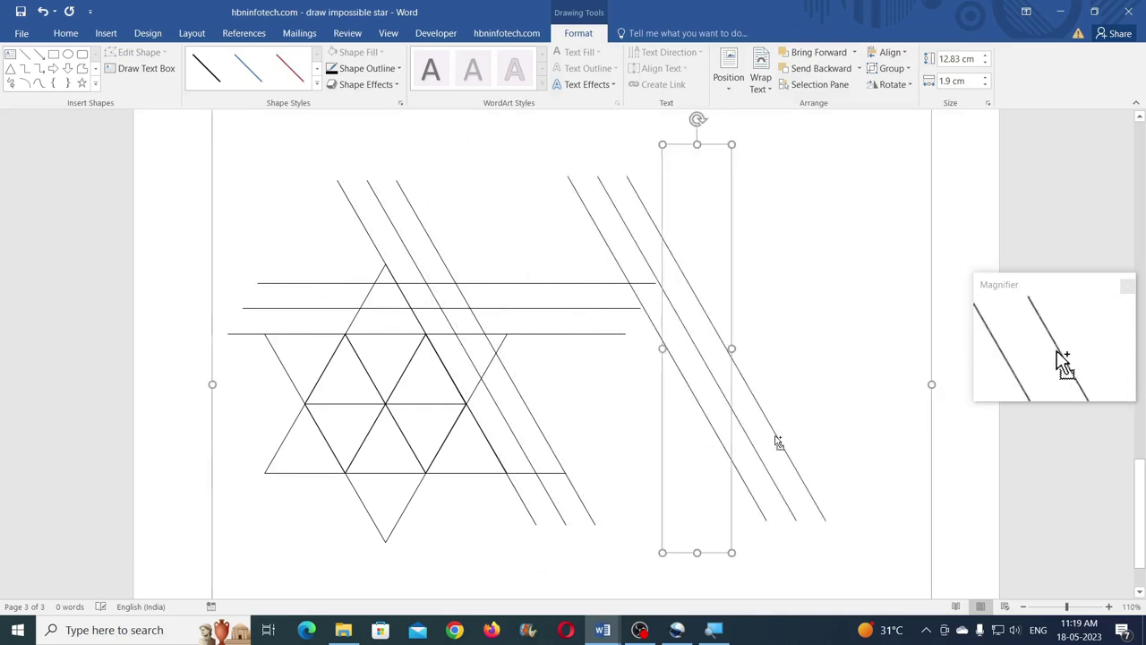
pyautogui.click(894, 85)
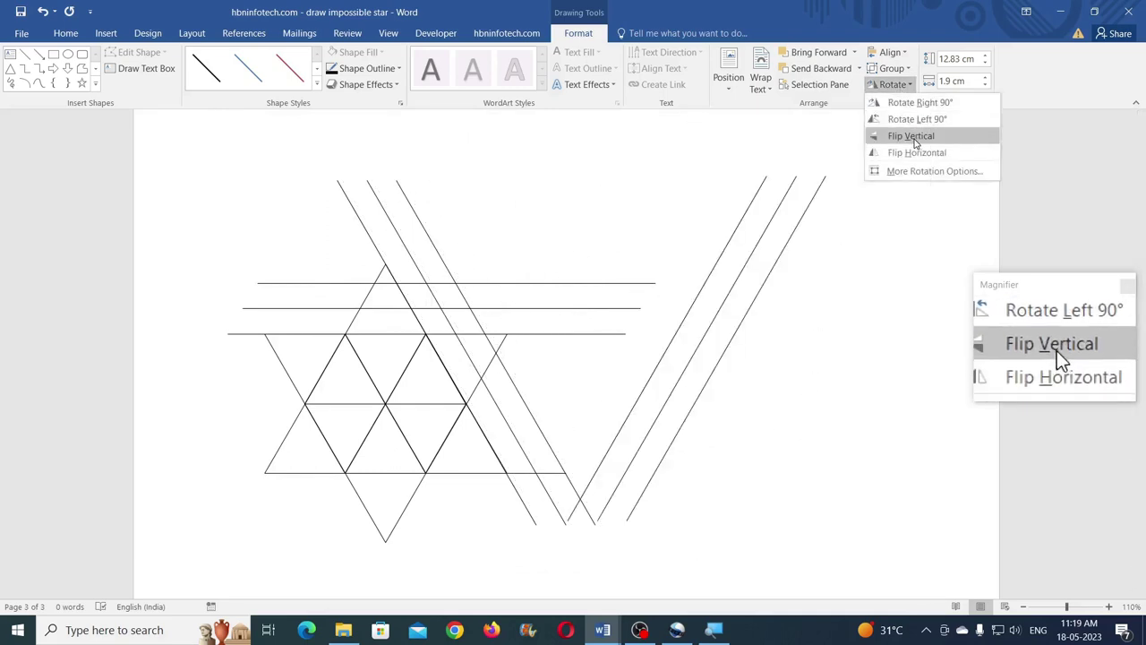
pyautogui.click(908, 136)
pyautogui.moveTo(731, 332); pyautogui.dragTo(525, 394)
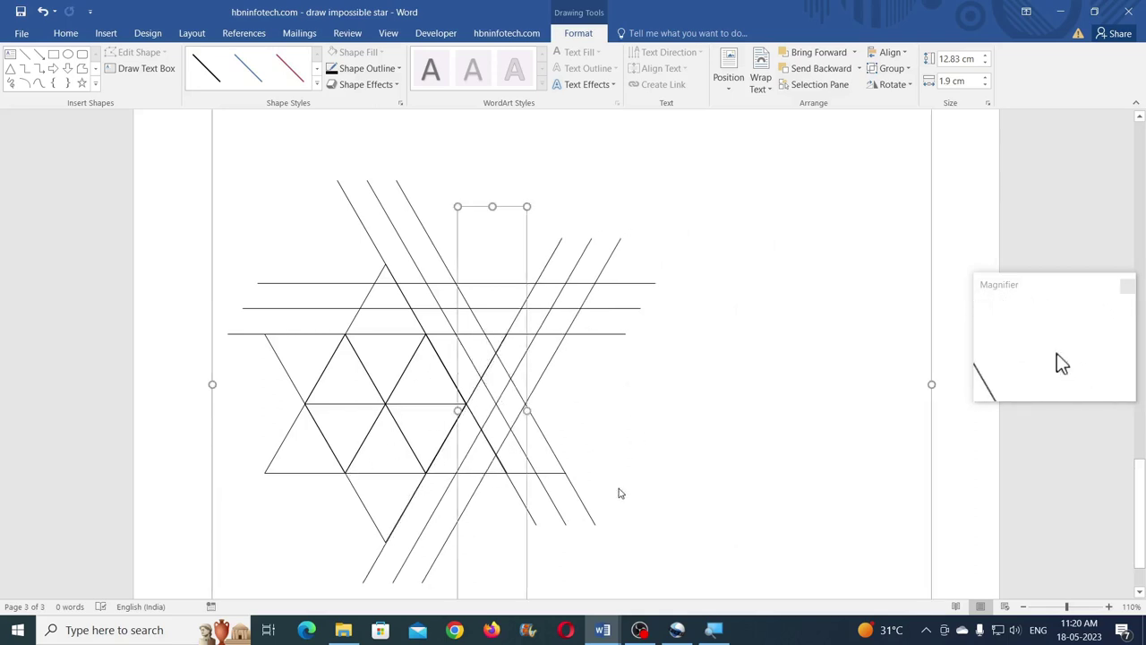
# Nudge the flipped group until one line lies exactly on the triangle edge
pyautogui.hotkey('ctrl', 'Left')
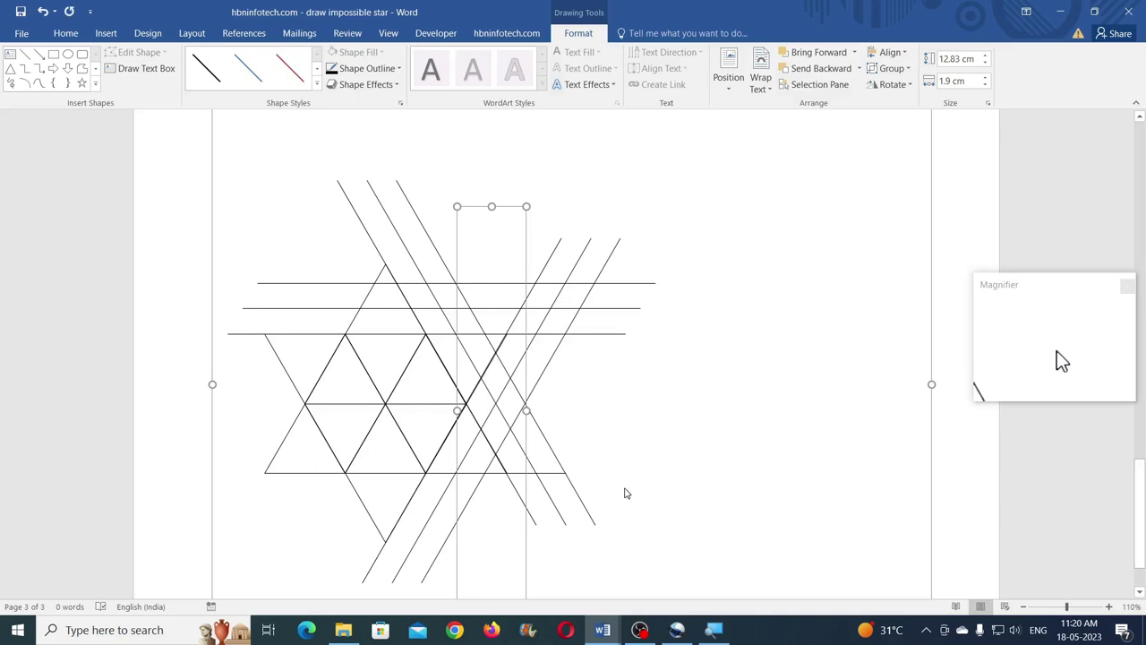
pyautogui.hotkey('ctrl', 'Right')
pyautogui.hotkey('ctrl', 'Right')
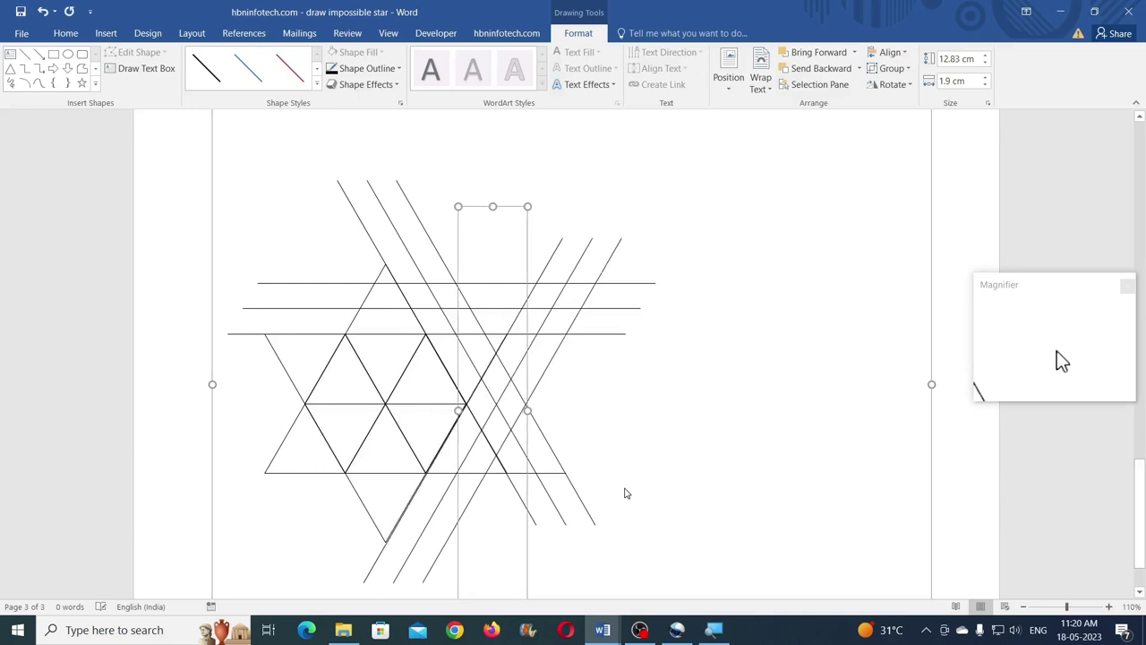
pyautogui.hotkey('ctrl', 'Left')
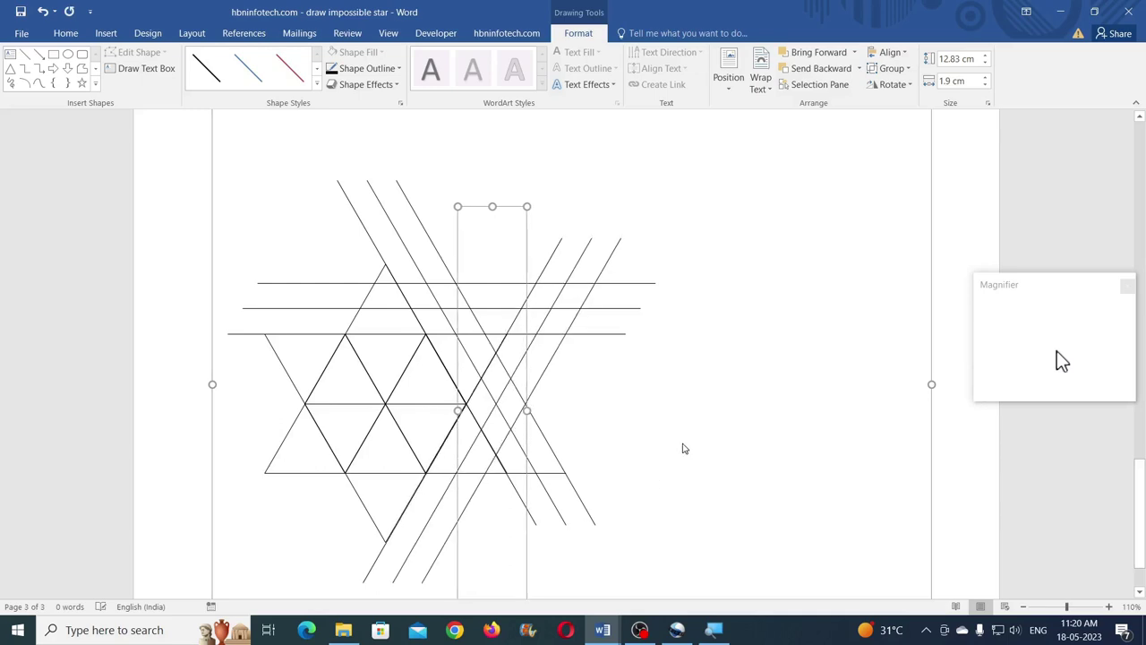
pyautogui.click(632, 372)
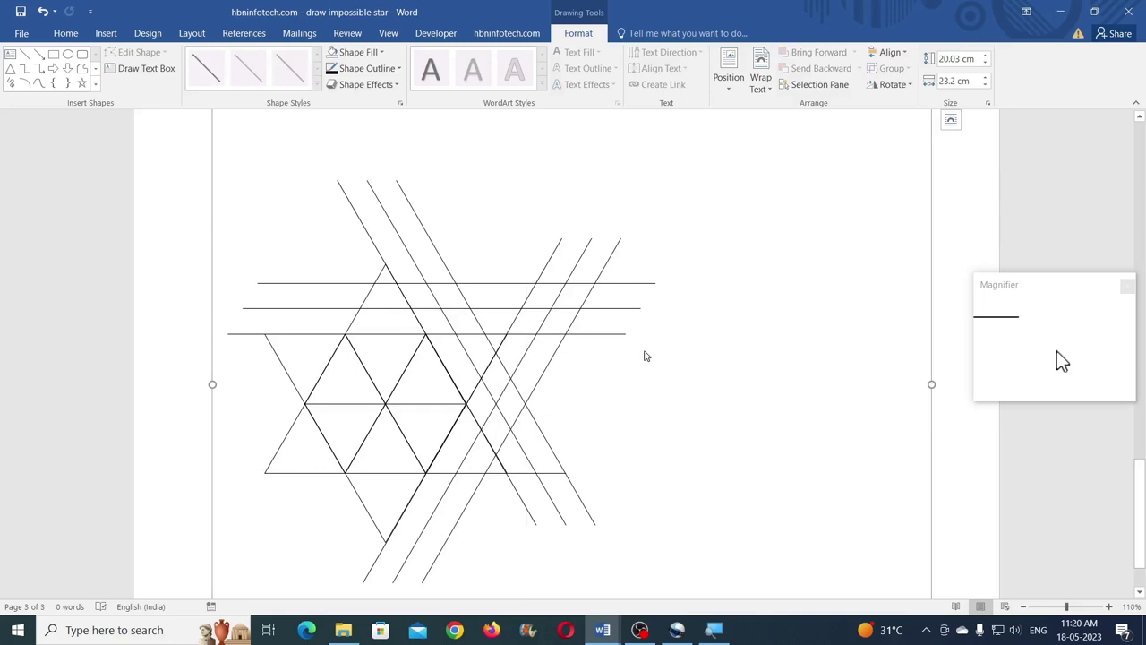
pyautogui.scroll(-2, 627, 355)
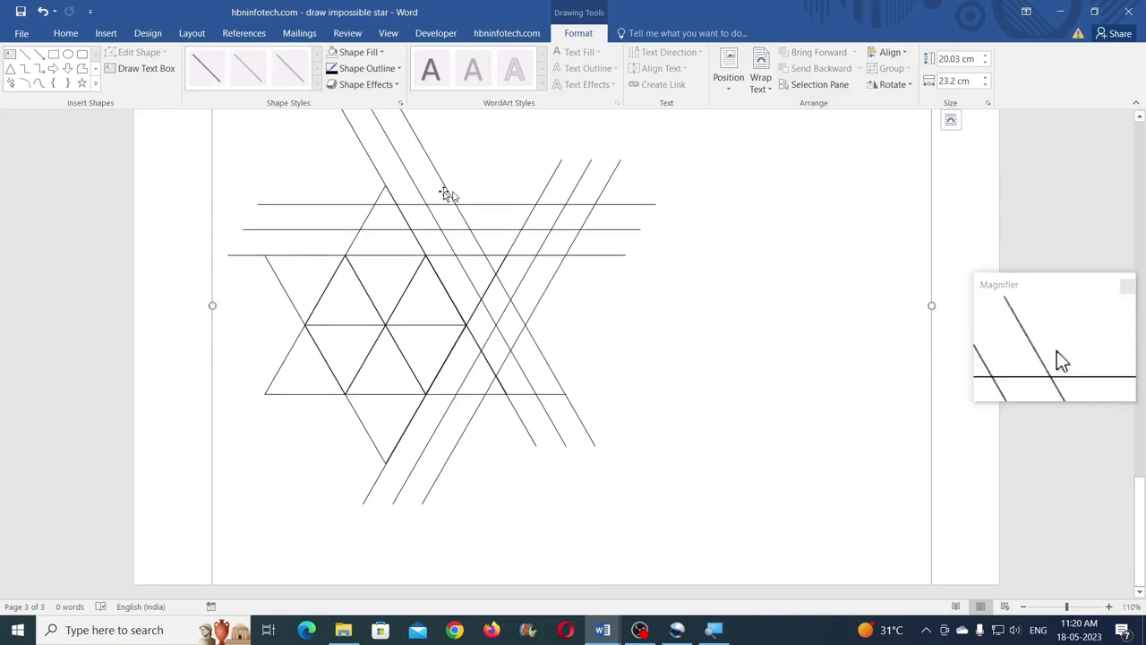
pyautogui.click(26, 55)
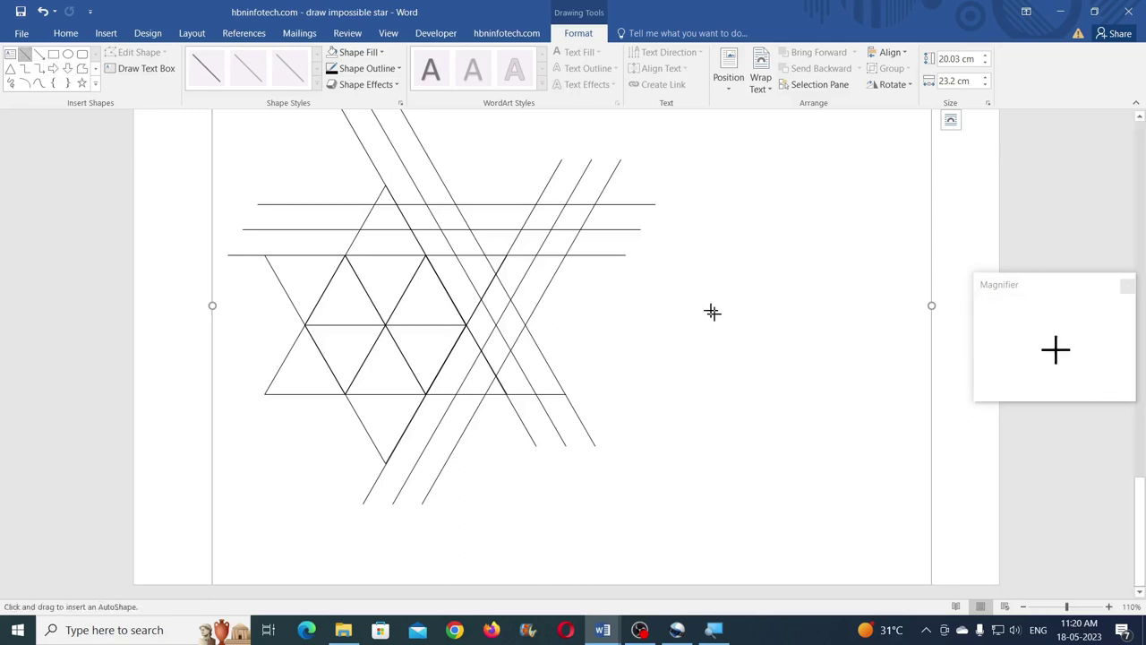
# Draw a short horizontal line beside the star with ¼ pt weight
pyautogui.moveTo(654, 289); pyautogui.dragTo(755, 288)
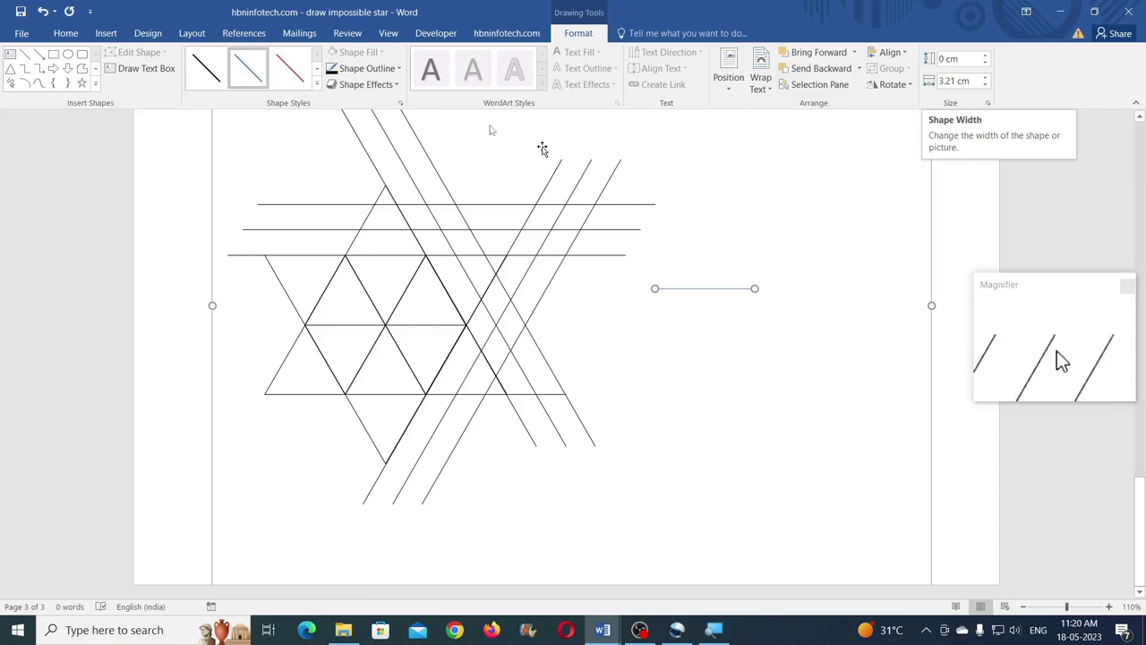
pyautogui.click(360, 71)
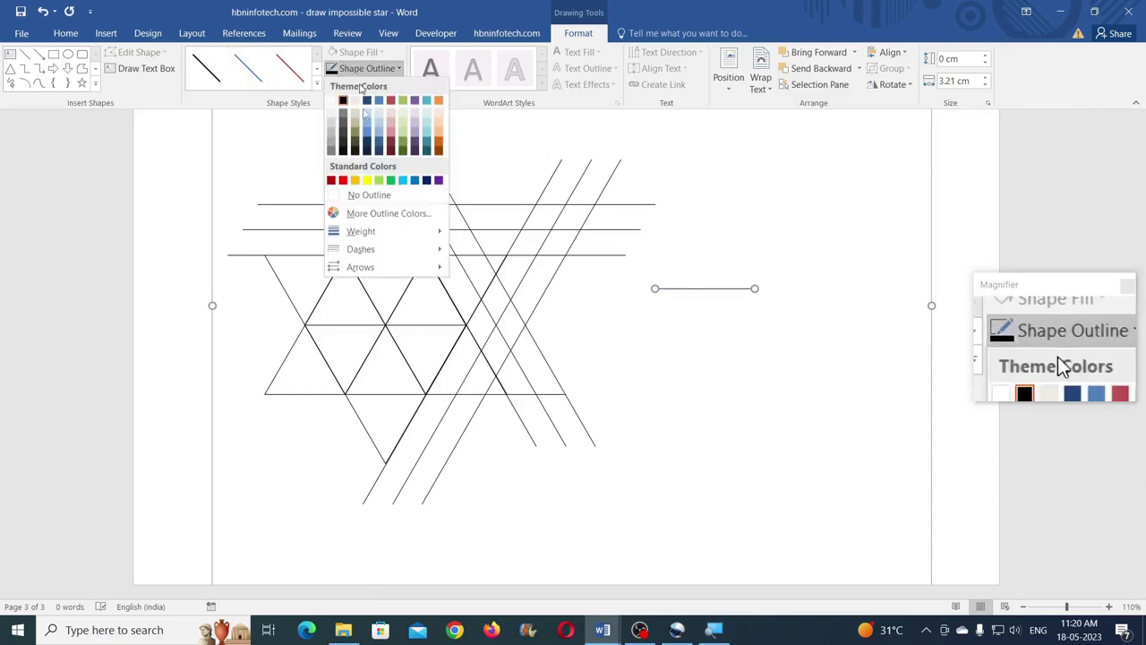
pyautogui.moveTo(394, 231)
pyautogui.click(507, 232)
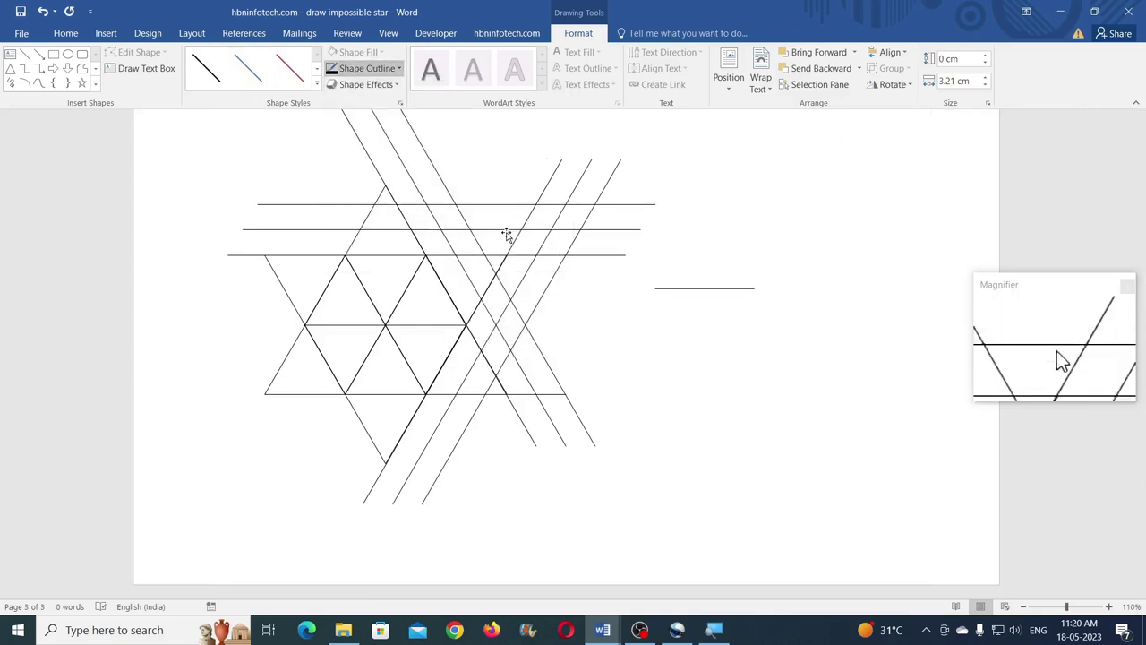
# Rotate the new line 60° and place it across the horizontal lines at the star's top right
pyautogui.click(893, 85)
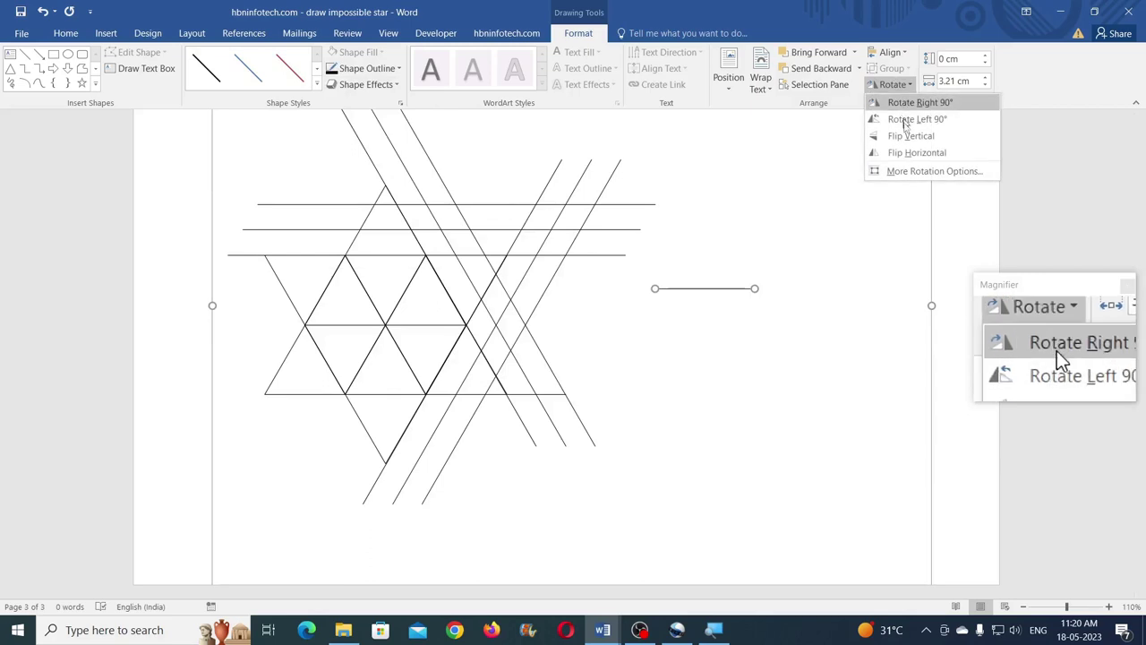
pyautogui.click(931, 171)
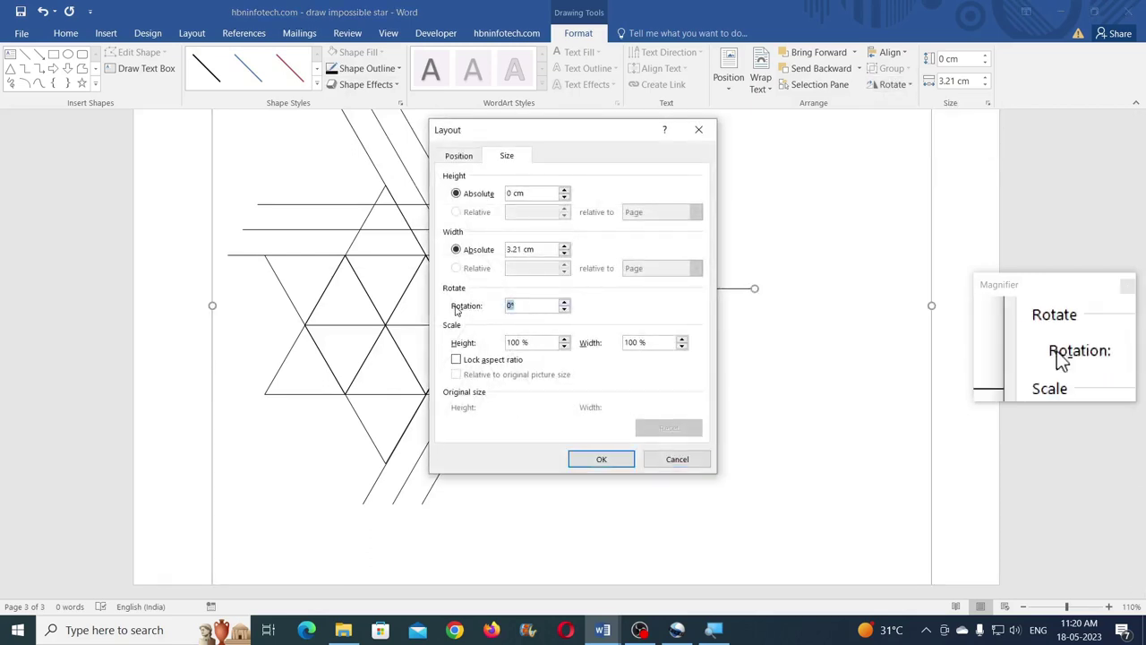
pyautogui.write('60')
pyautogui.press('Return')
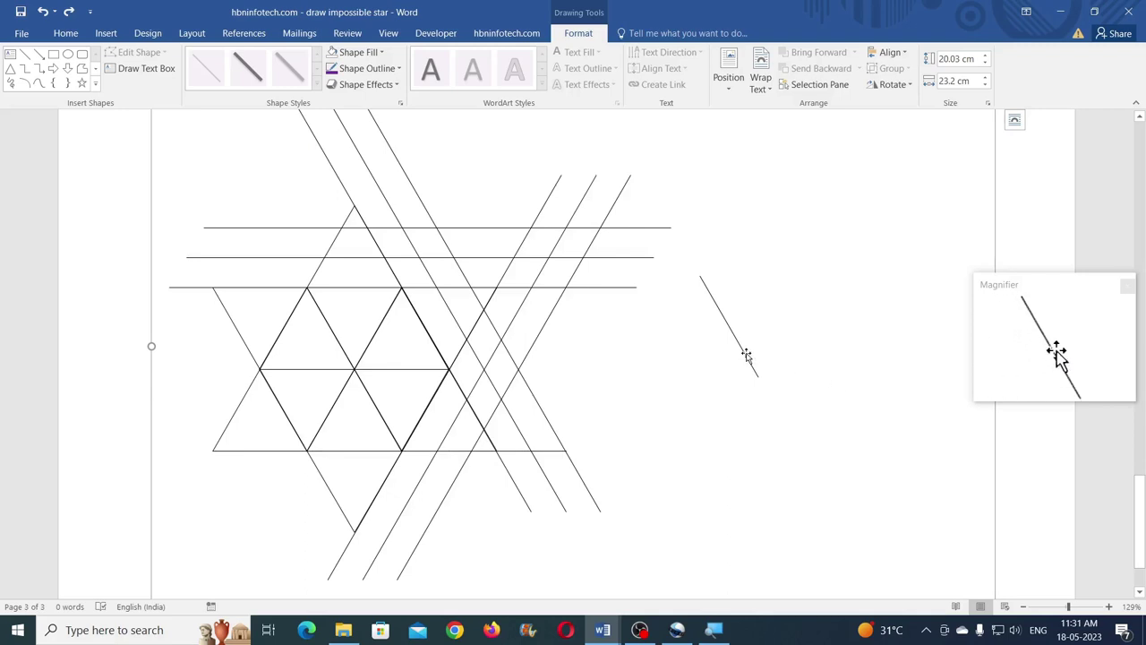
pyautogui.moveTo(747, 355); pyautogui.dragTo(708, 333)
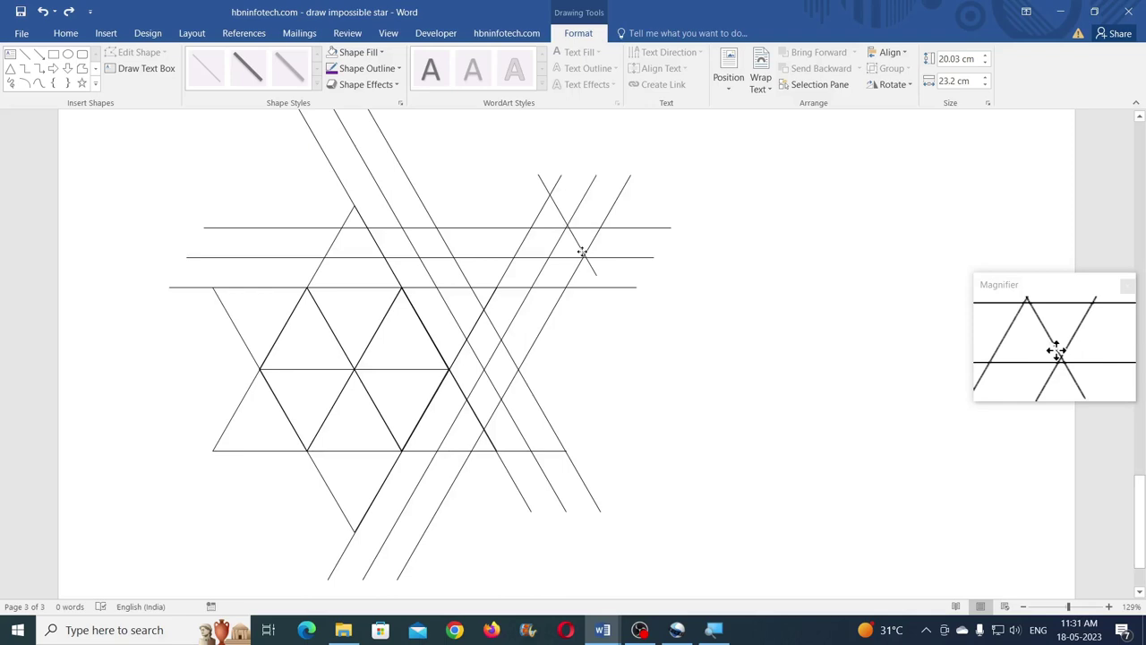
pyautogui.moveTo(580, 253); pyautogui.dragTo(603, 280)
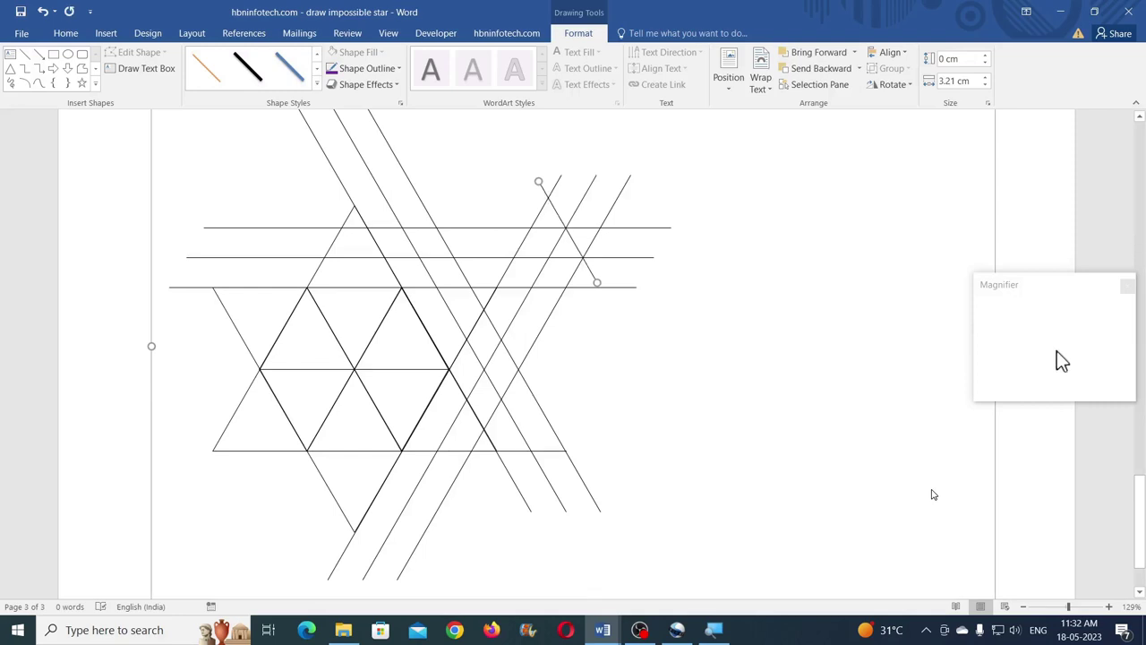
pyautogui.click(590, 341)
pyautogui.click(79, 67)
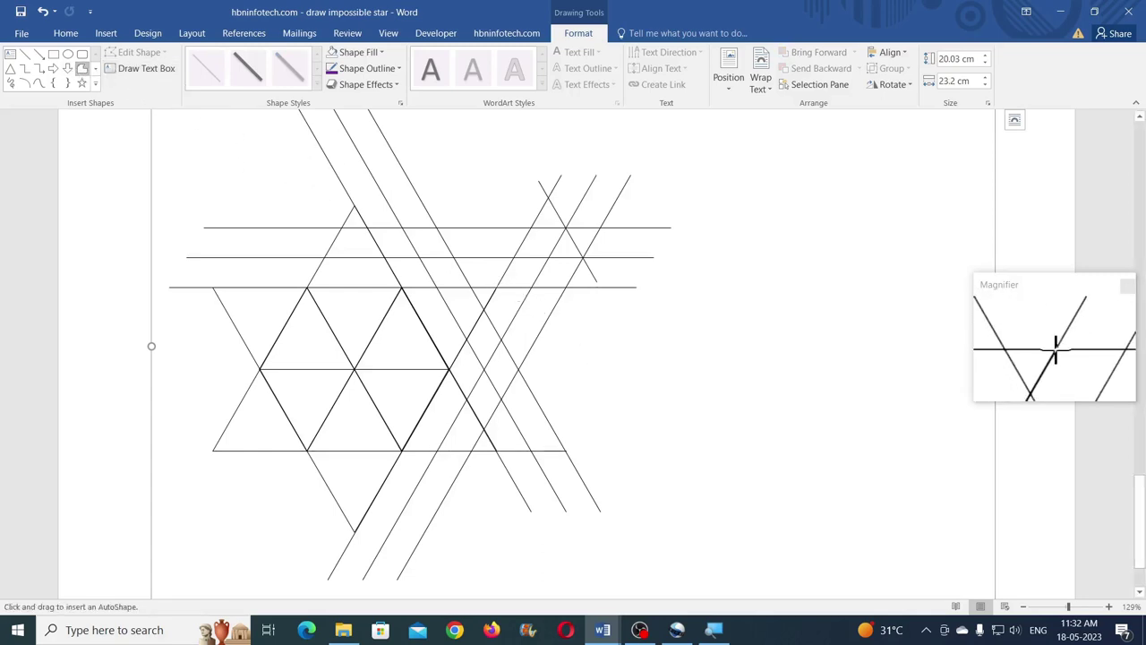
# Trace a small closed freeform piece over the star's right-hand lines with no fill
pyautogui.moveTo(497, 287)
pyautogui.mouseDown()
pyautogui.moveTo(484, 309)
pyautogui.moveTo(530, 287)
pyautogui.mouseUp()
pyautogui.click(499, 287)
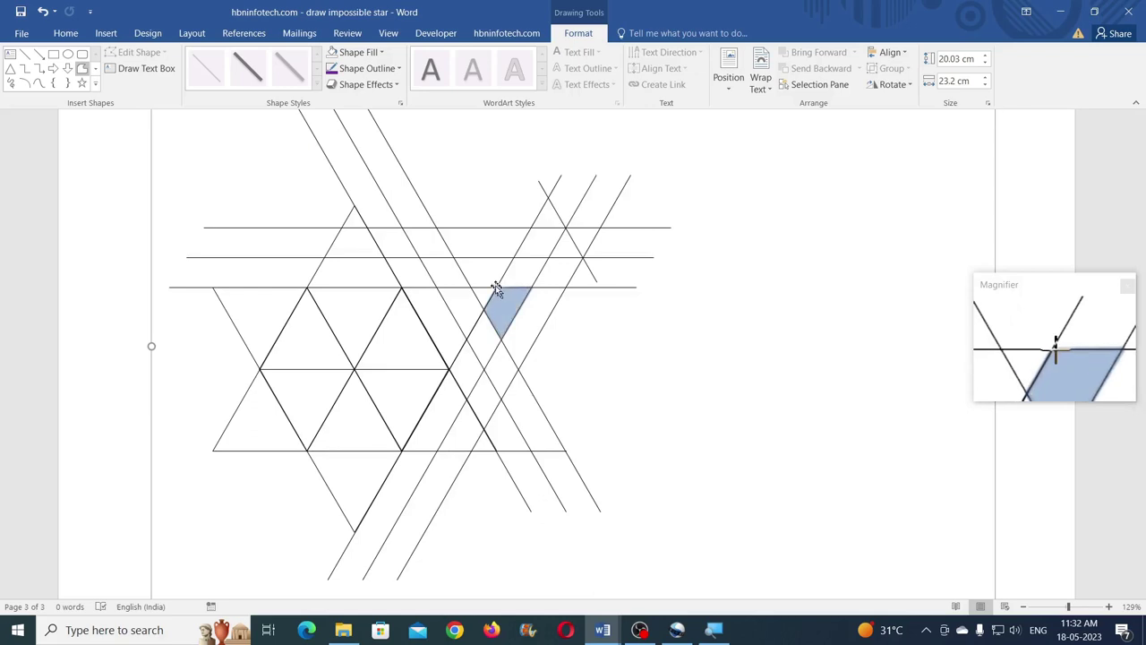
pyautogui.click(332, 53)
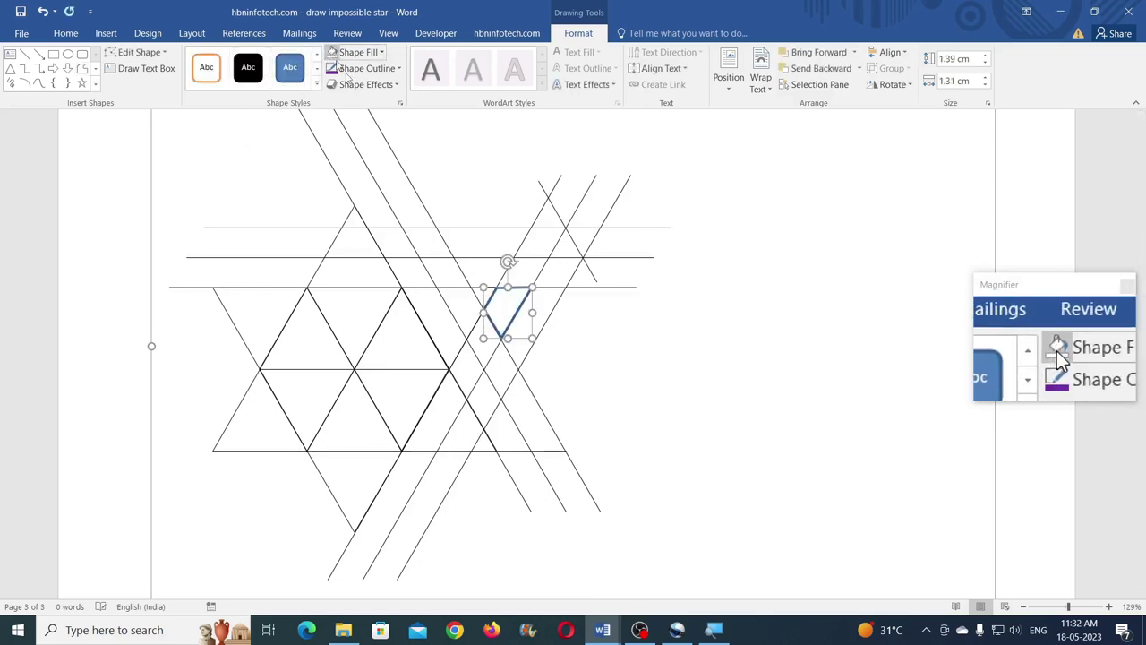
# Give the piece a red ¼ pt outline and zoom to 200%
pyautogui.click(363, 69)
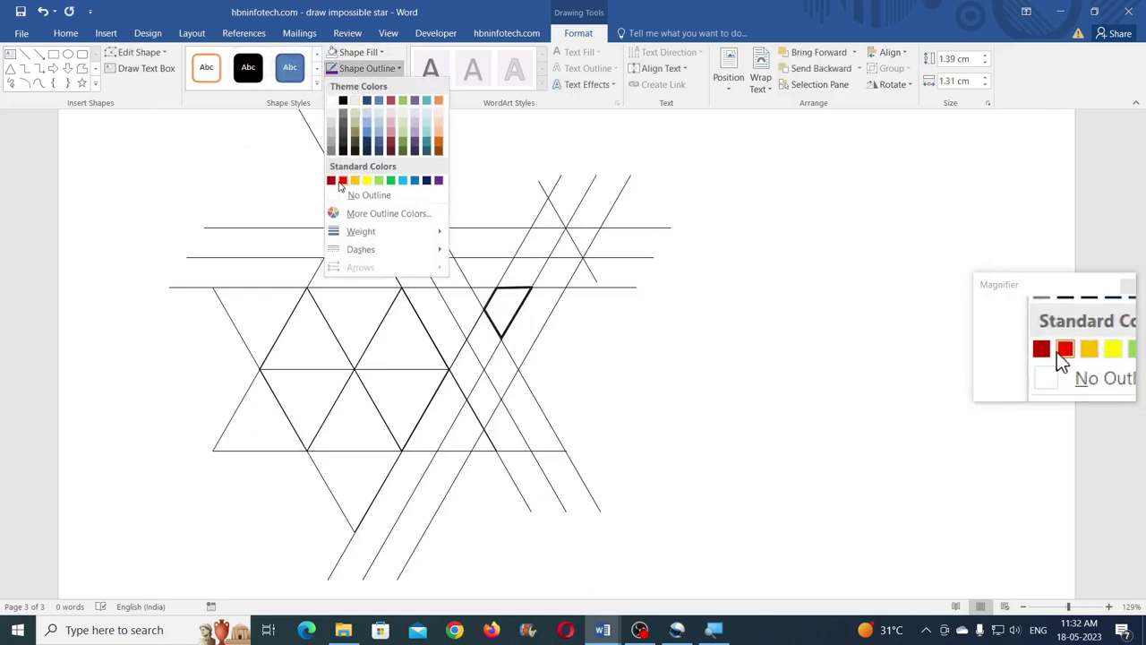
pyautogui.click(342, 183)
pyautogui.click(352, 69)
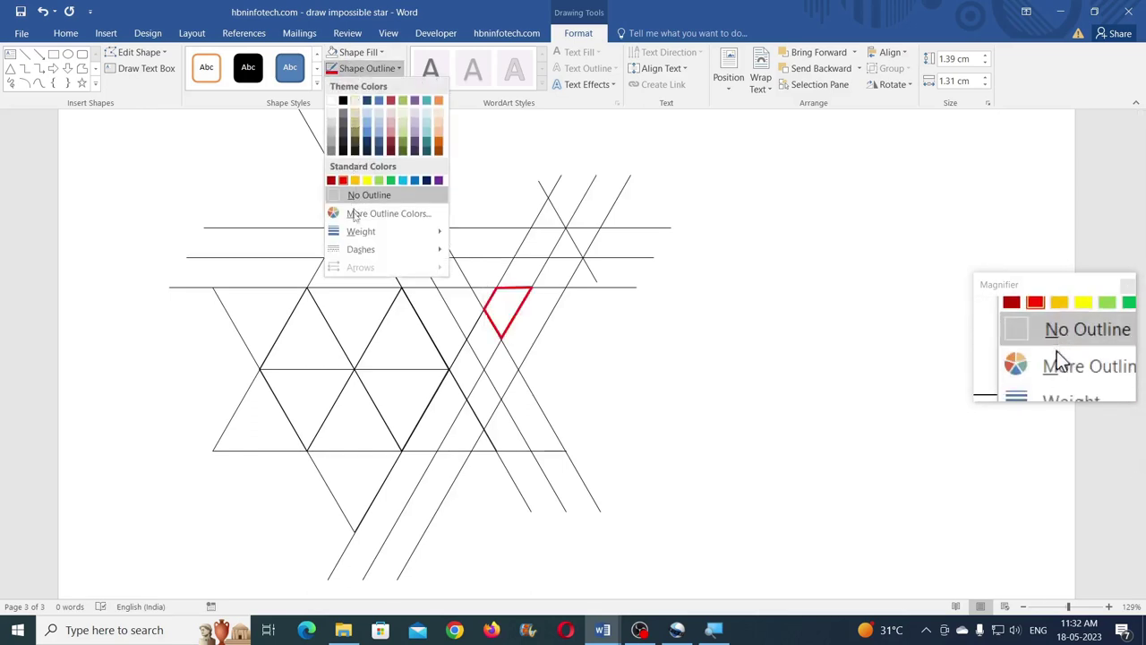
pyautogui.moveTo(355, 231)
pyautogui.click(488, 232)
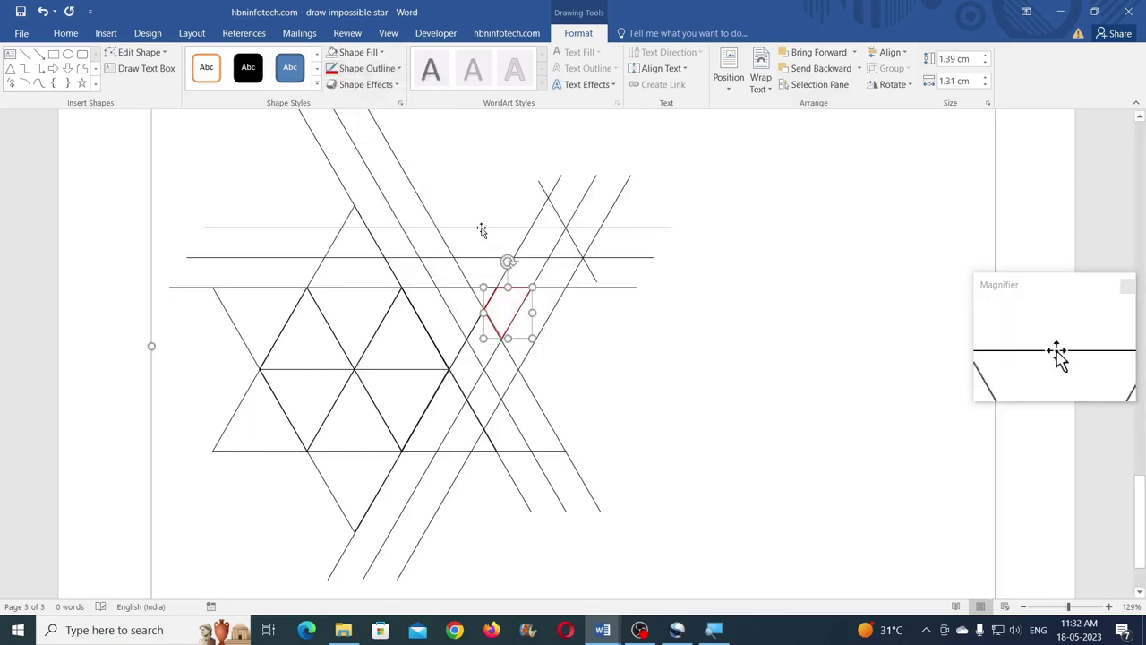
pyautogui.click(1110, 606)
pyautogui.click(1110, 606)
pyautogui.click(1110, 606)
pyautogui.click(1110, 606)
pyautogui.click(1110, 606)
pyautogui.click(1110, 606)
pyautogui.click(1110, 606)
pyautogui.click(1111, 606)
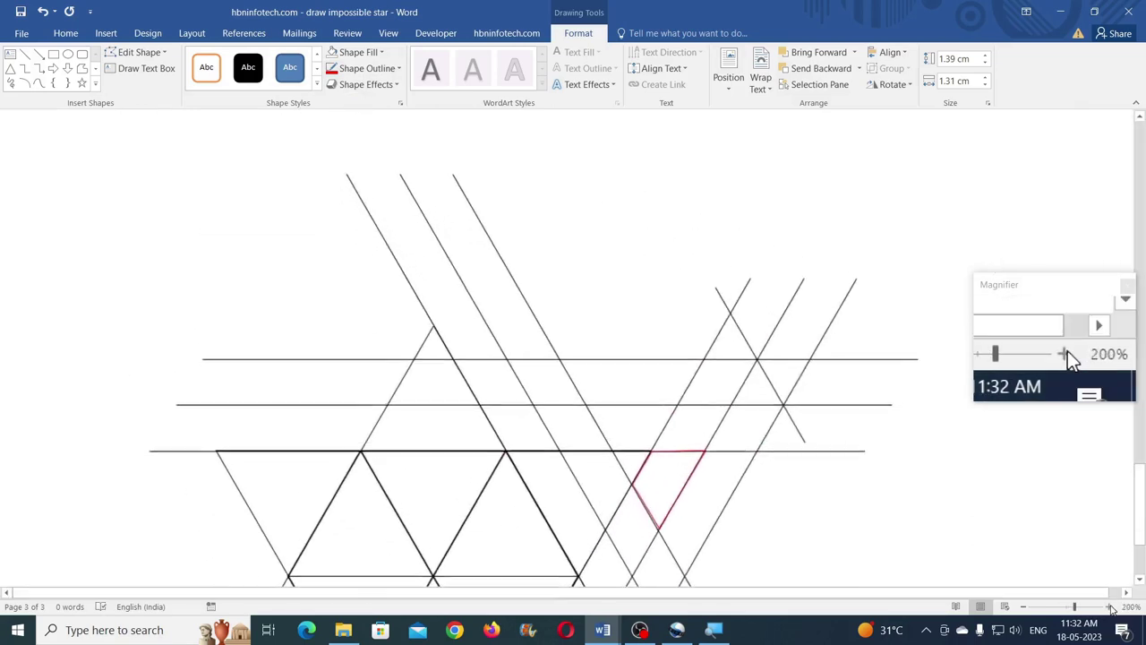
# Zoom to 270% and use Edit Points to drag the red piece's bottom vertex slightly lower
pyautogui.moveTo(588, 593); pyautogui.dragTo(791, 601)
pyautogui.scroll(-5, 256, 358)
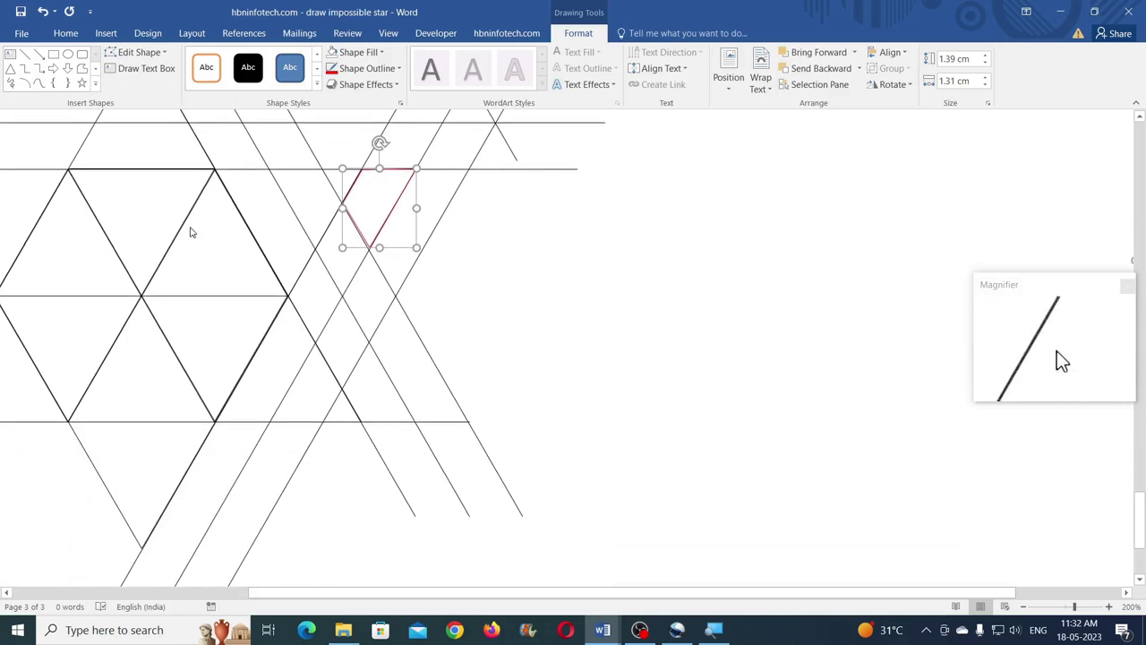
pyautogui.scroll(2, 248, 270)
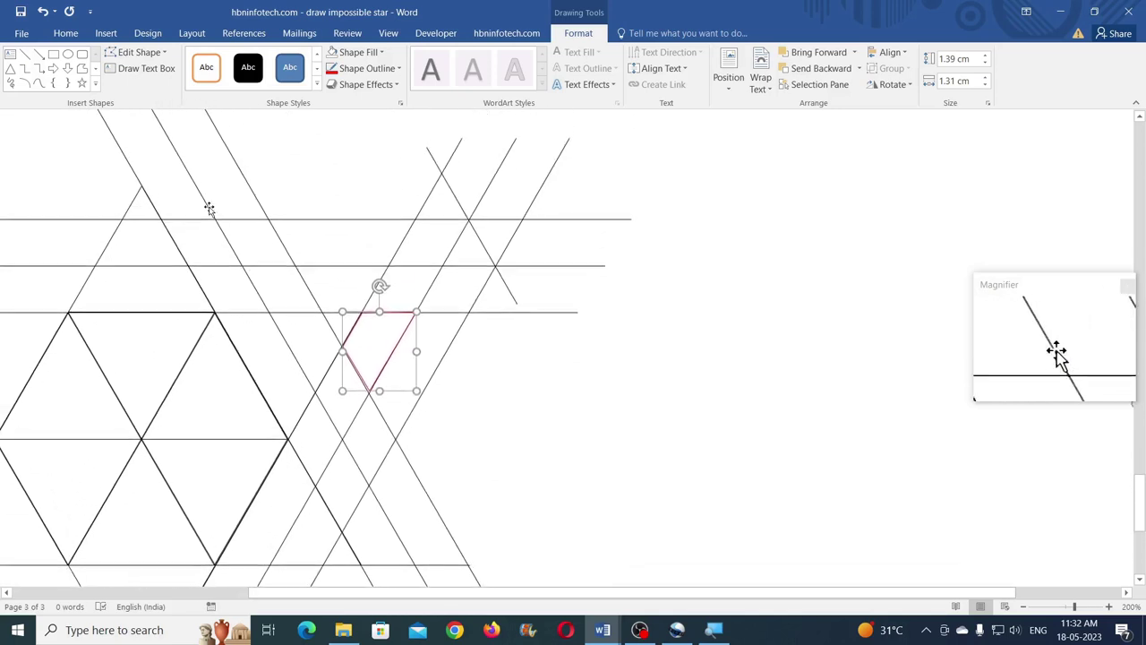
pyautogui.click(1110, 606)
pyautogui.click(1110, 606)
pyautogui.click(1110, 606)
pyautogui.click(1110, 606)
pyautogui.click(1110, 606)
pyautogui.click(1110, 606)
pyautogui.click(1110, 606)
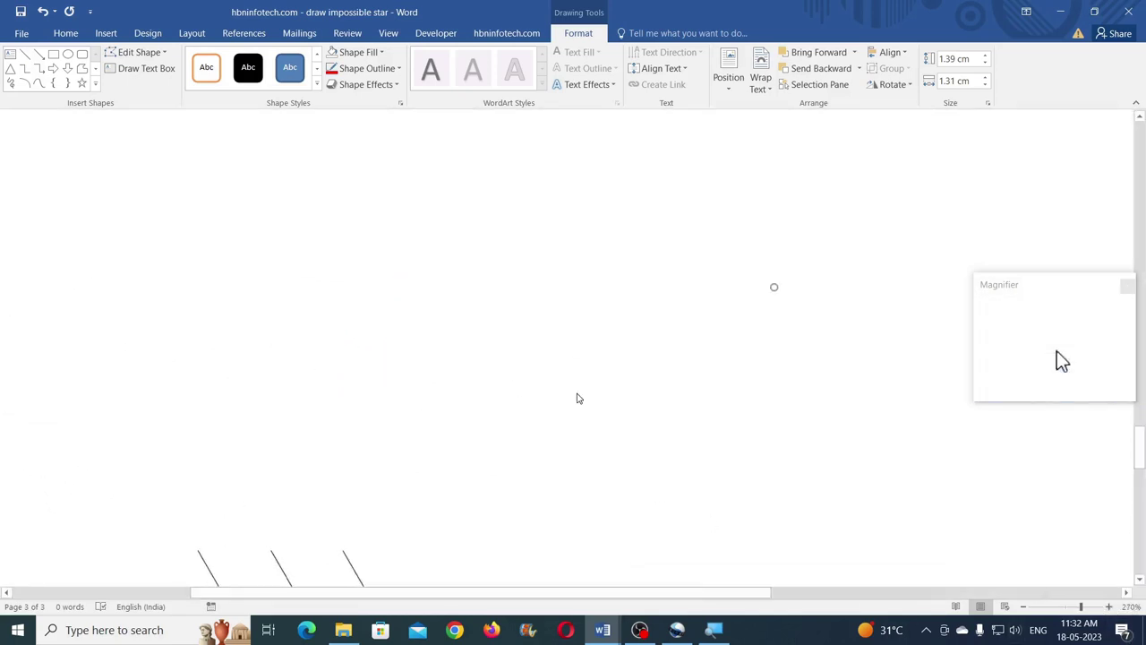
pyautogui.scroll(-5, 591, 401)
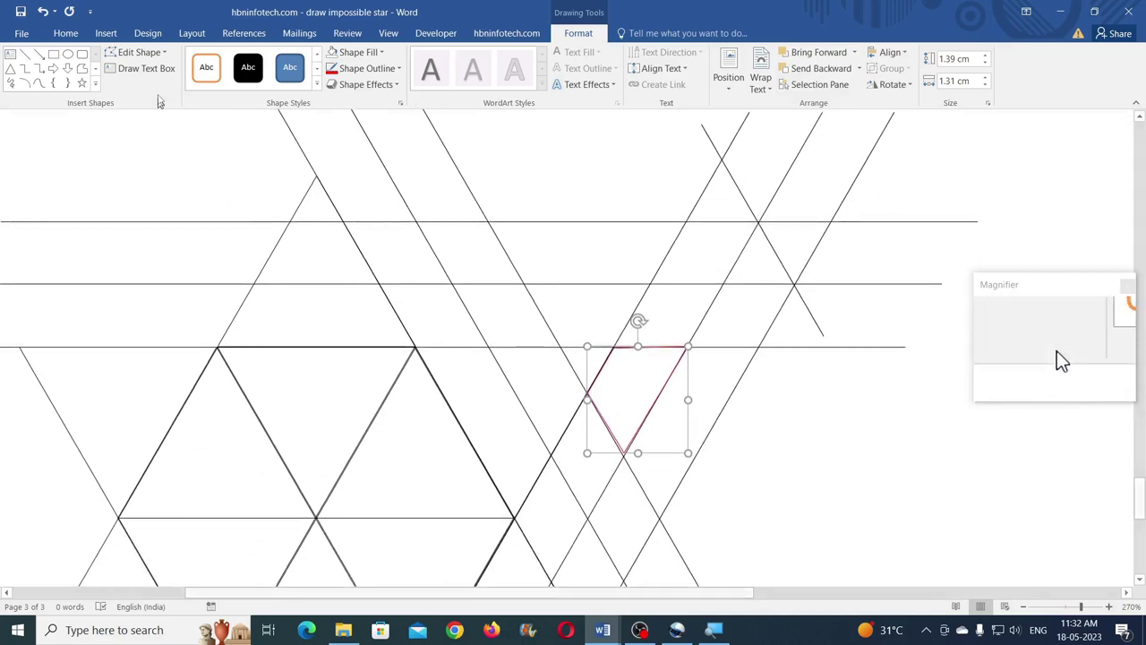
pyautogui.click(142, 53)
pyautogui.click(130, 87)
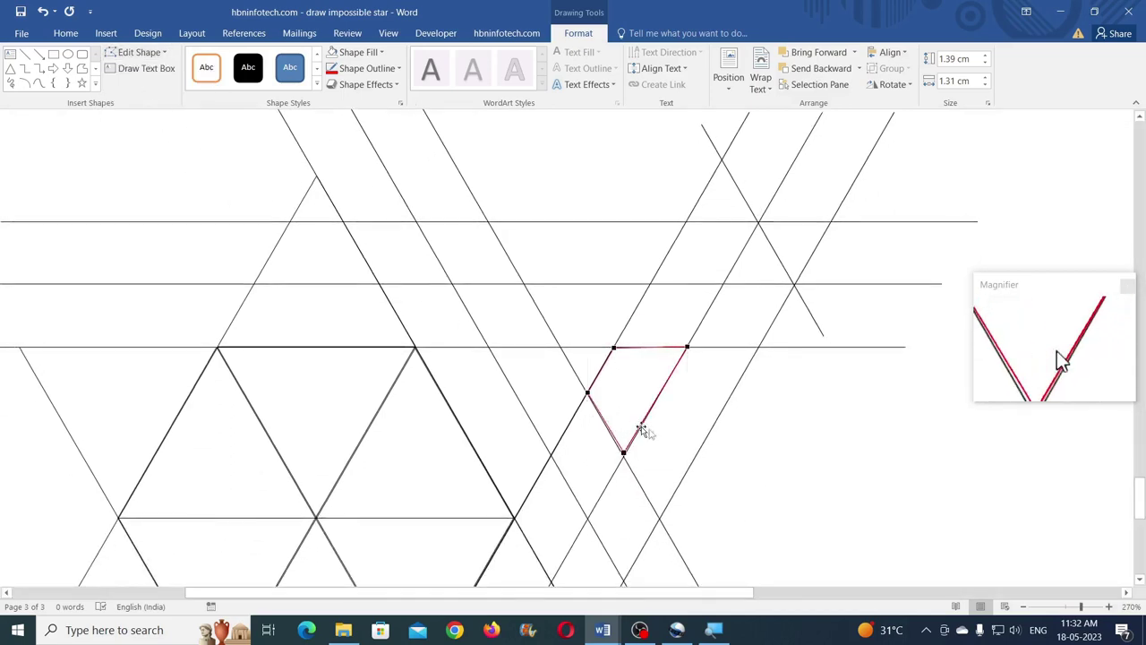
pyautogui.moveTo(623, 454); pyautogui.dragTo(623, 457)
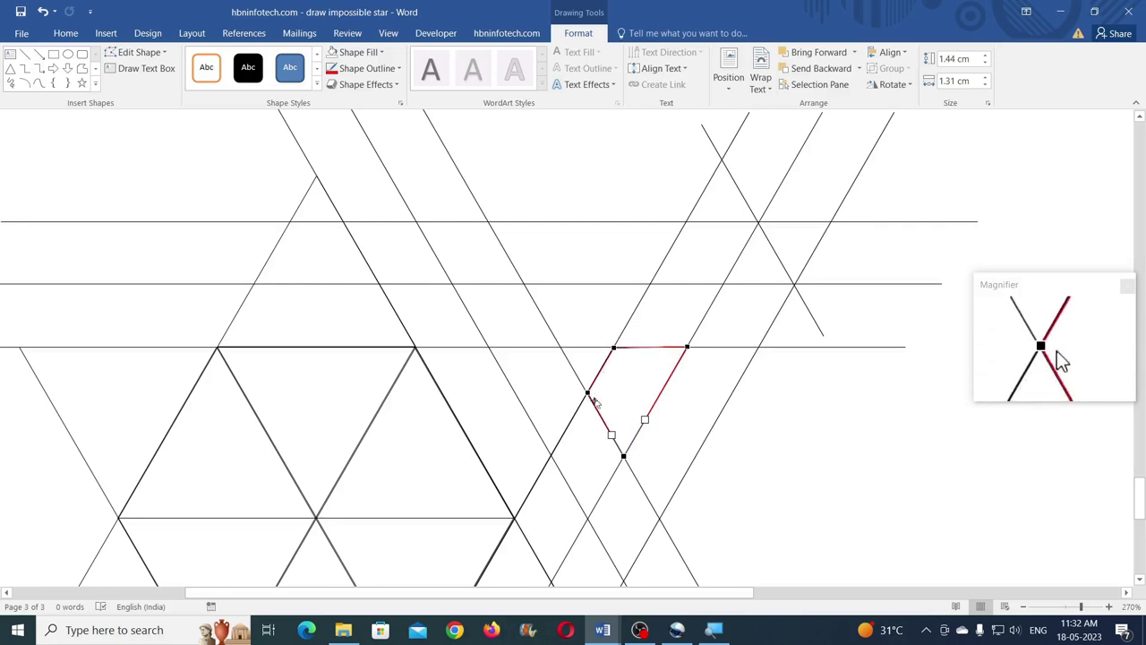
# Trace a long freeform band along the star's top and right lines
pyautogui.click(82, 69)
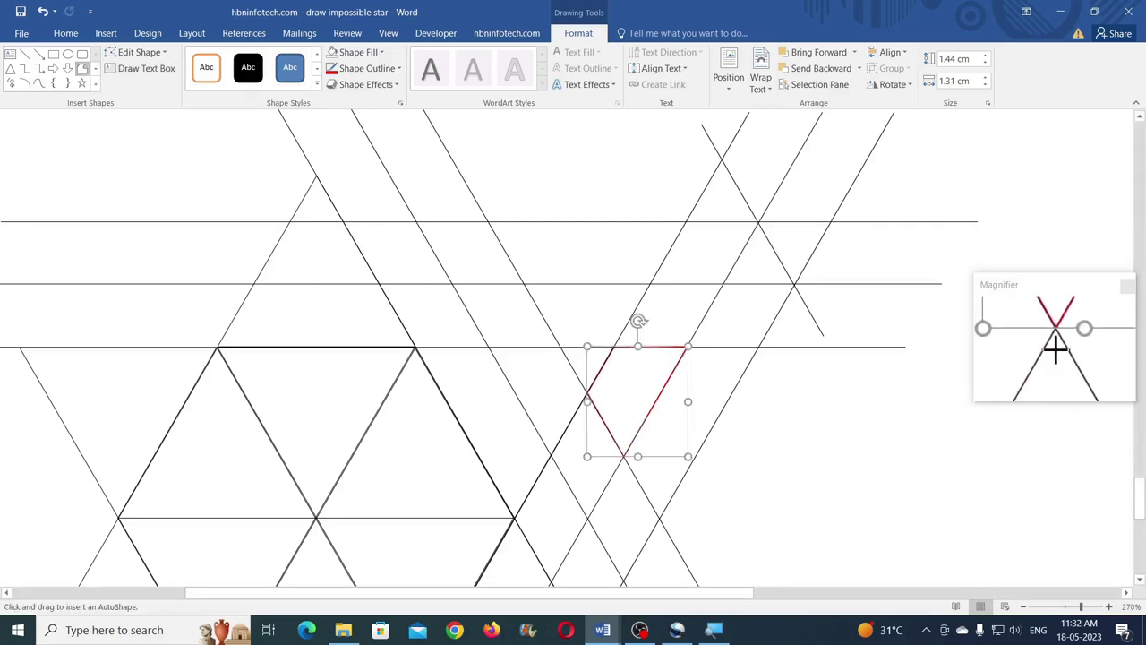
pyautogui.moveTo(625, 456); pyautogui.dragTo(658, 517)
pyautogui.moveTo(685, 470)
pyautogui.mouseDown()
pyautogui.moveTo(793, 286)
pyautogui.moveTo(775, 313)
pyautogui.moveTo(793, 287)
pyautogui.moveTo(424, 262)
pyautogui.moveTo(258, 283)
pyautogui.moveTo(219, 346)
pyautogui.moveTo(736, 335)
pyautogui.moveTo(685, 346)
pyautogui.moveTo(624, 440)
pyautogui.mouseUp()
# Remove the band's fill and give it a green ¼ pt outline
pyautogui.click(331, 54)
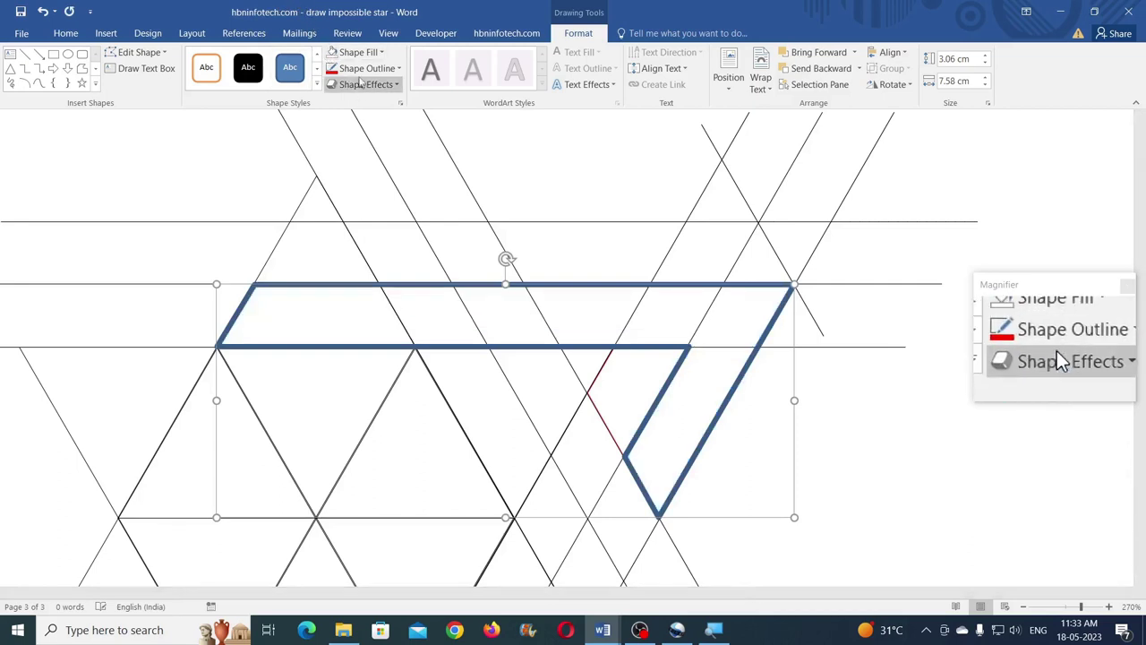
pyautogui.click(362, 68)
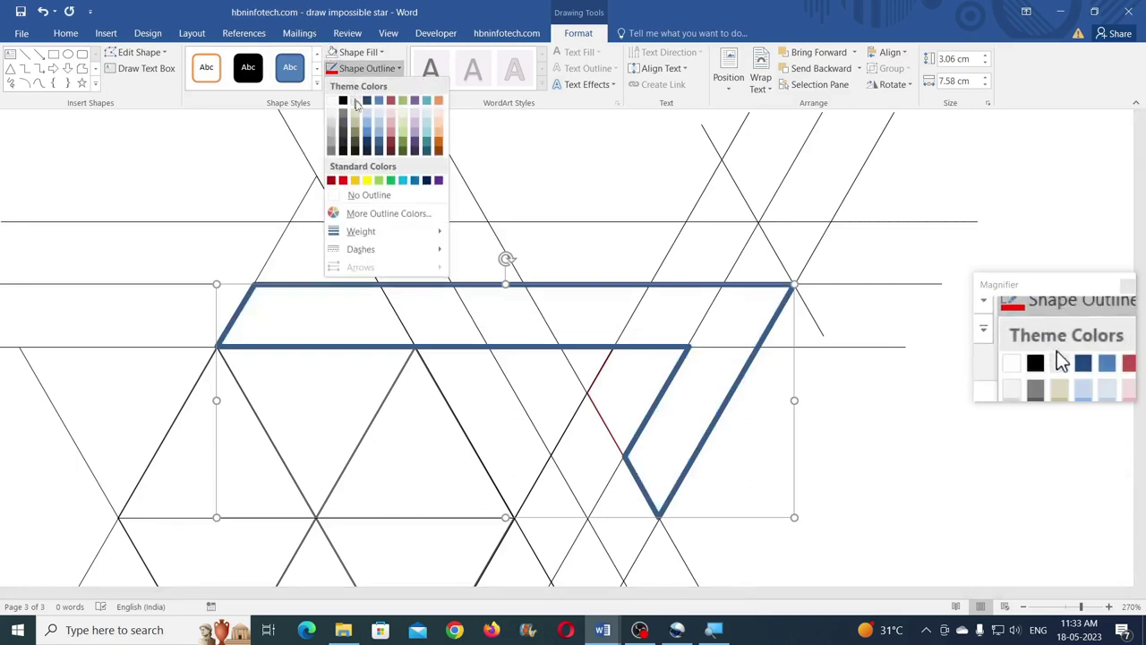
pyautogui.click(390, 180)
pyautogui.click(365, 70)
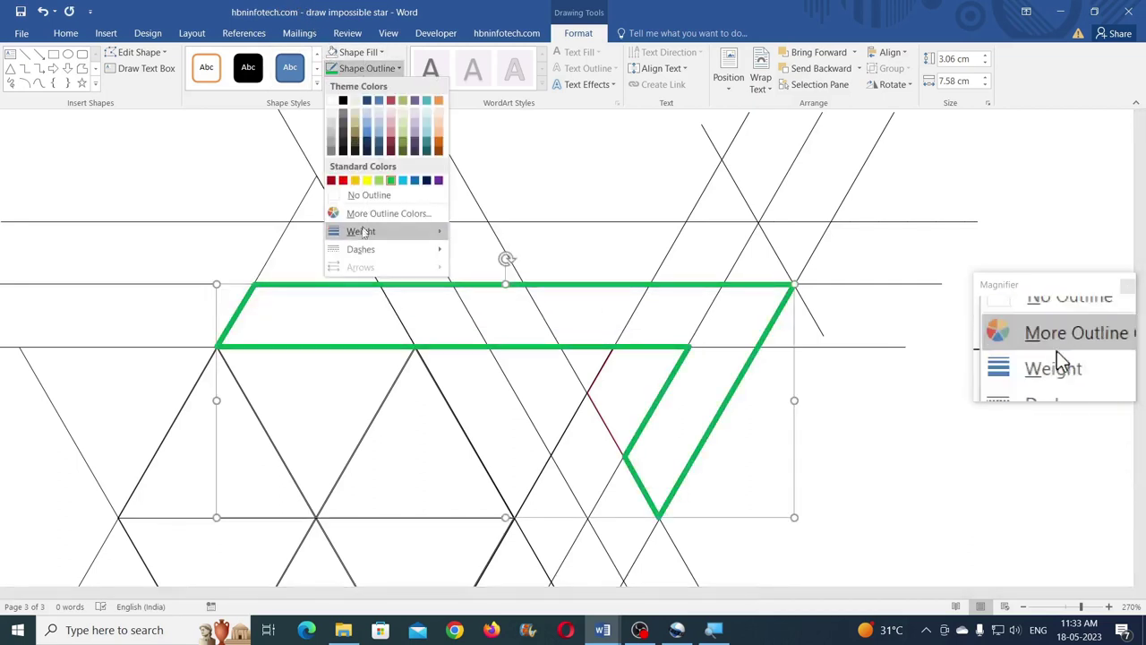
pyautogui.moveTo(362, 233)
pyautogui.click(499, 232)
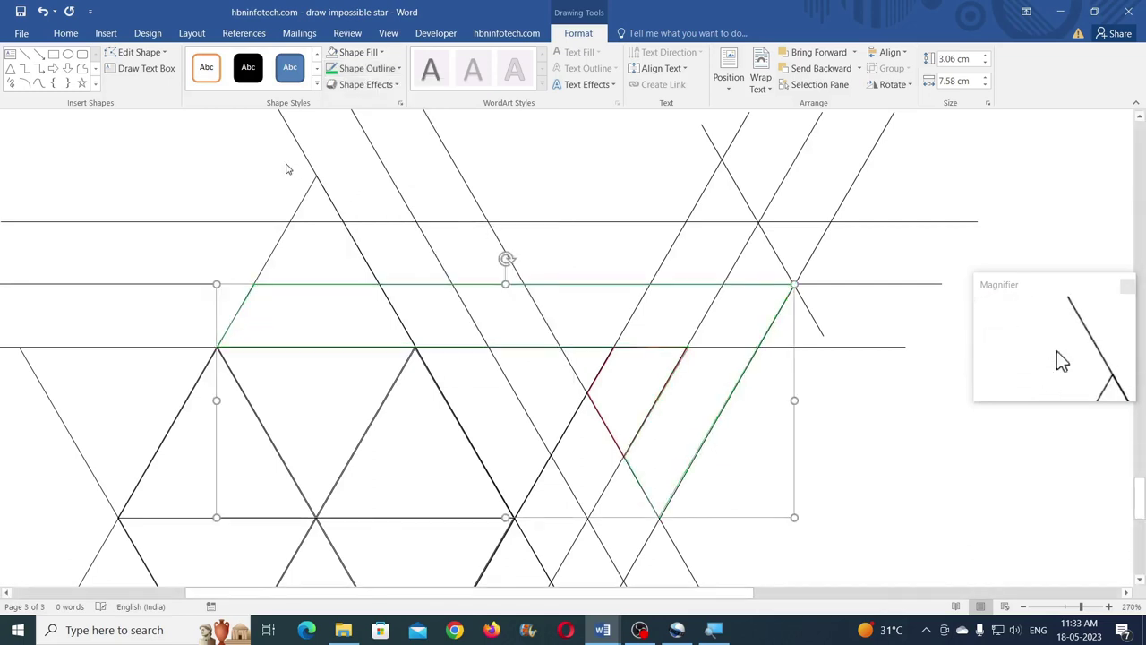
# Enter Edit Points on the green band and nudge its lower corner toward the intersection
pyautogui.click(149, 58)
pyautogui.click(148, 90)
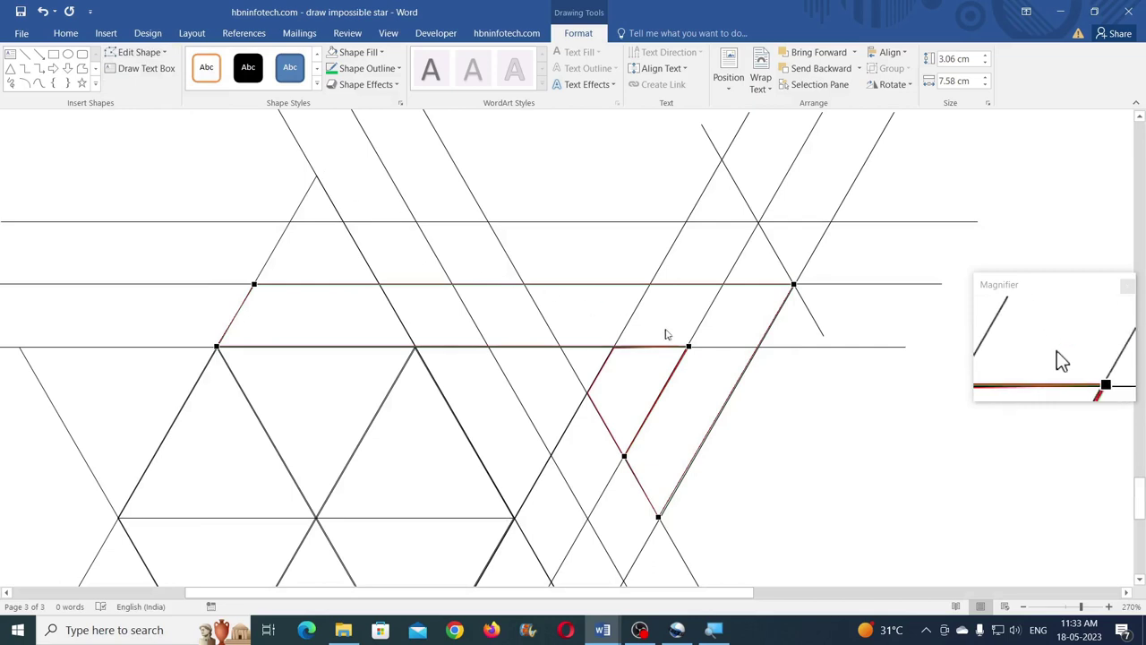
pyautogui.click(688, 346)
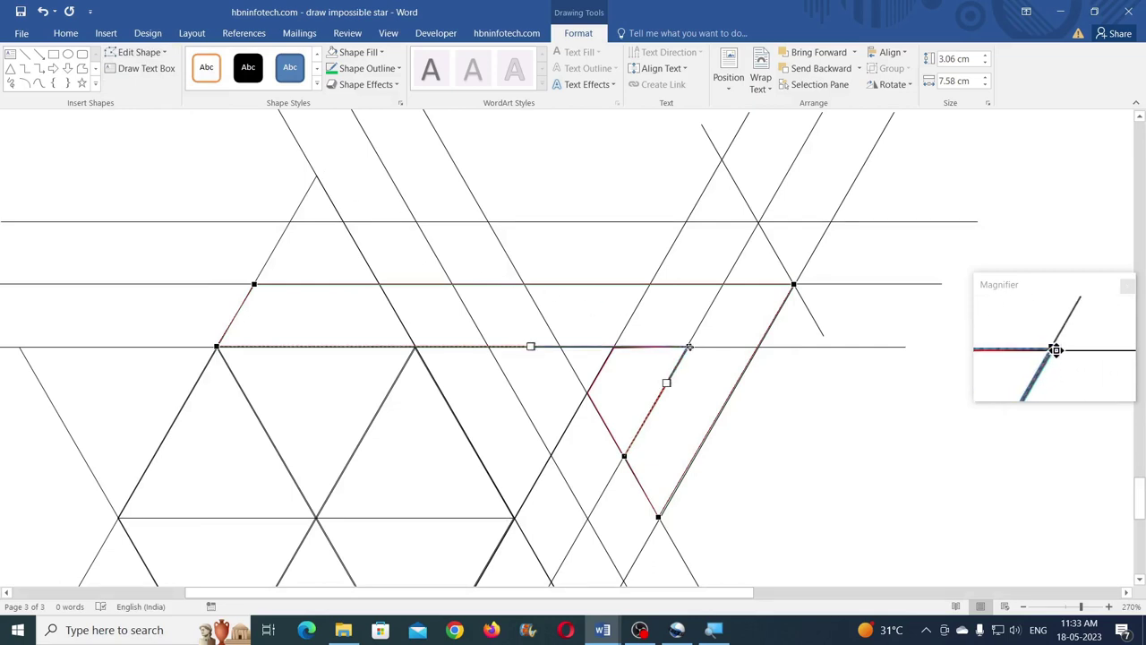
pyautogui.click(658, 517)
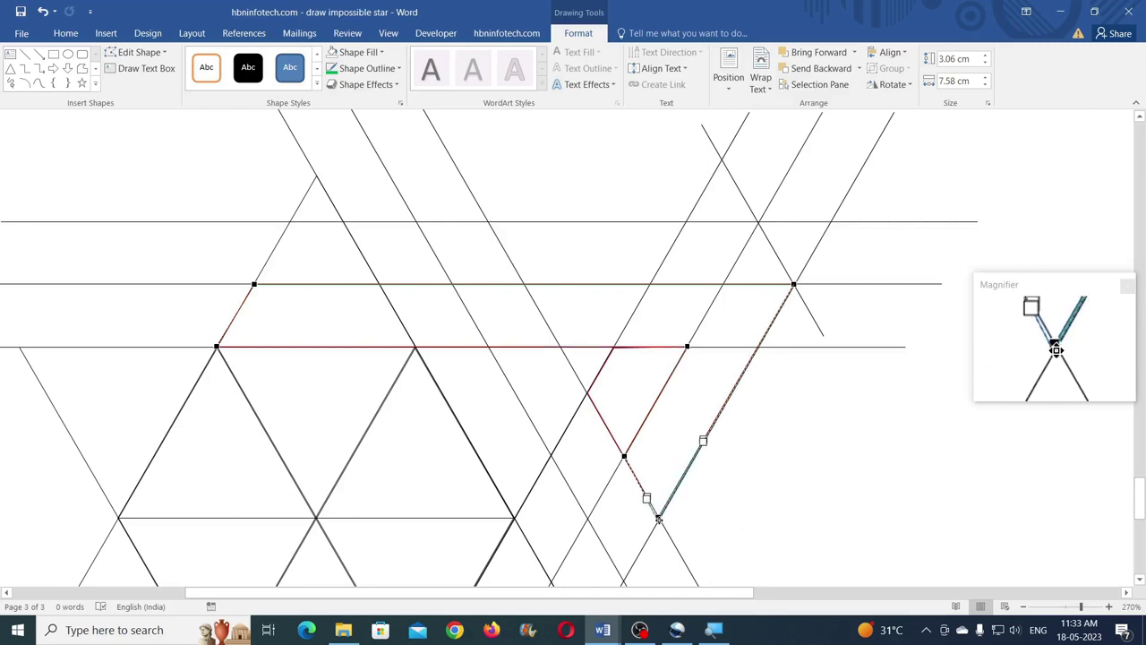
pyautogui.moveTo(659, 516); pyautogui.dragTo(659, 518)
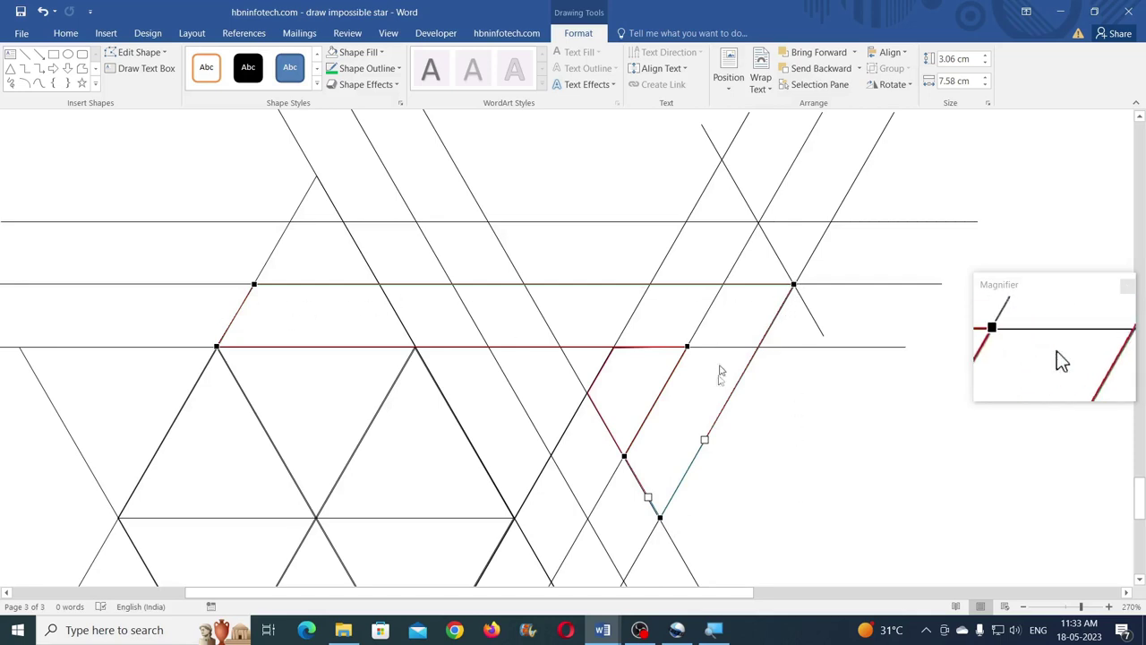
# Zoom in closer and set the band's lower corner exactly on its line intersection
pyautogui.click(1108, 606)
pyautogui.click(1108, 606)
pyautogui.click(1108, 606)
pyautogui.click(1108, 606)
pyautogui.click(1108, 606)
pyautogui.click(1108, 606)
pyautogui.click(1109, 606)
pyautogui.click(1108, 606)
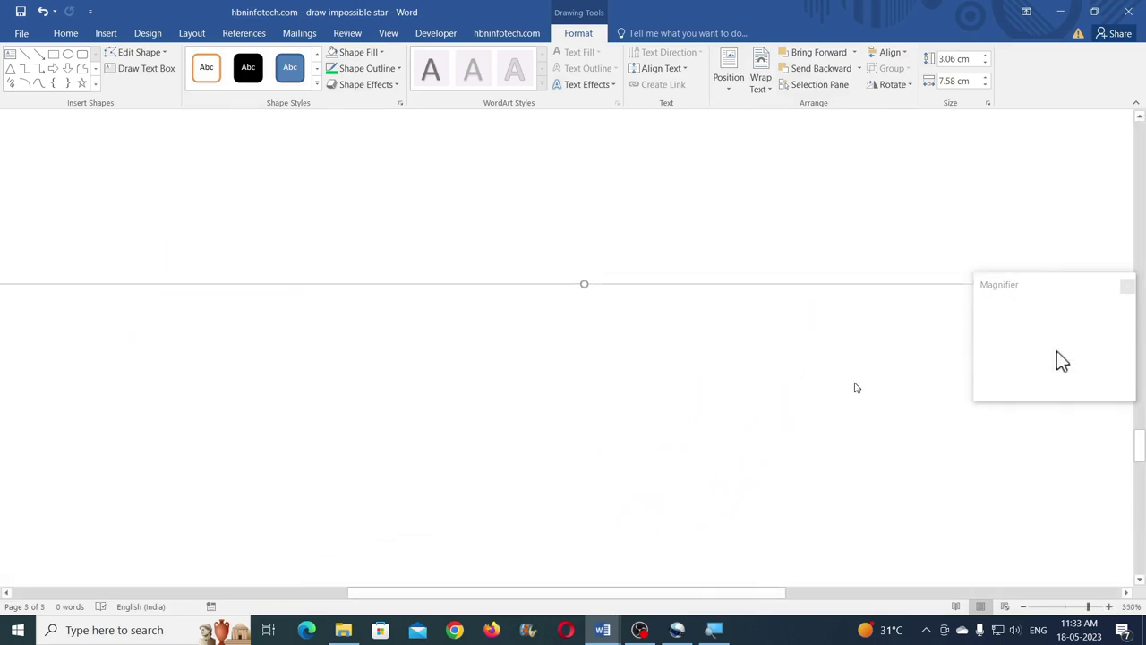
pyautogui.scroll(-3, 855, 387)
pyautogui.scroll(-4, 489, 415)
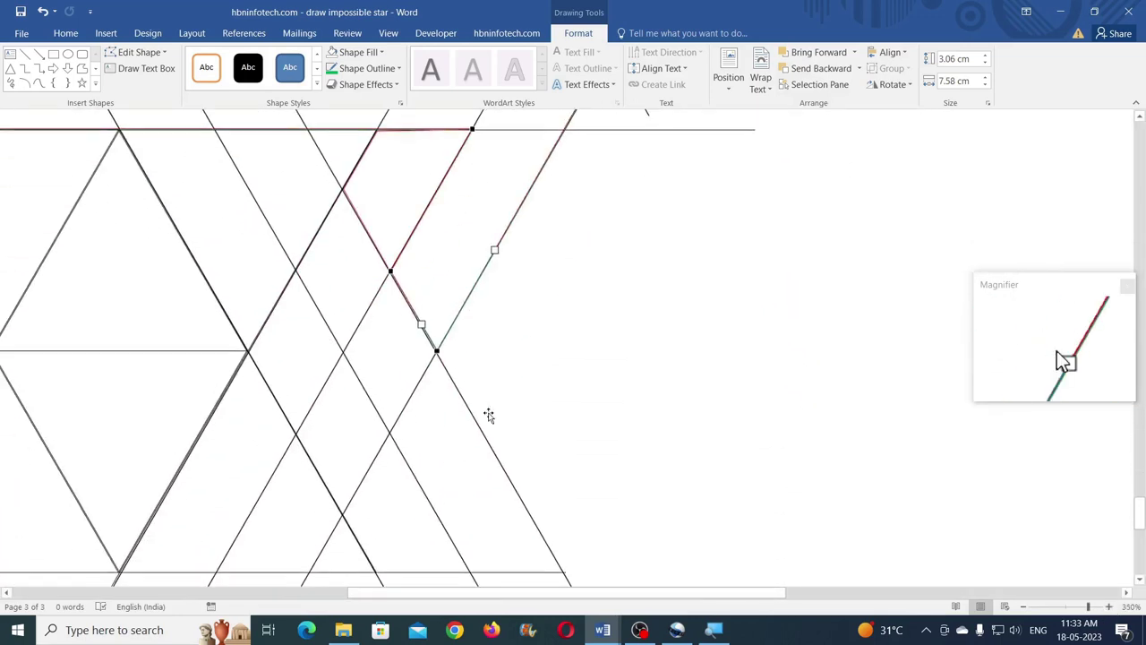
pyautogui.moveTo(435, 329); pyautogui.dragTo(436, 332)
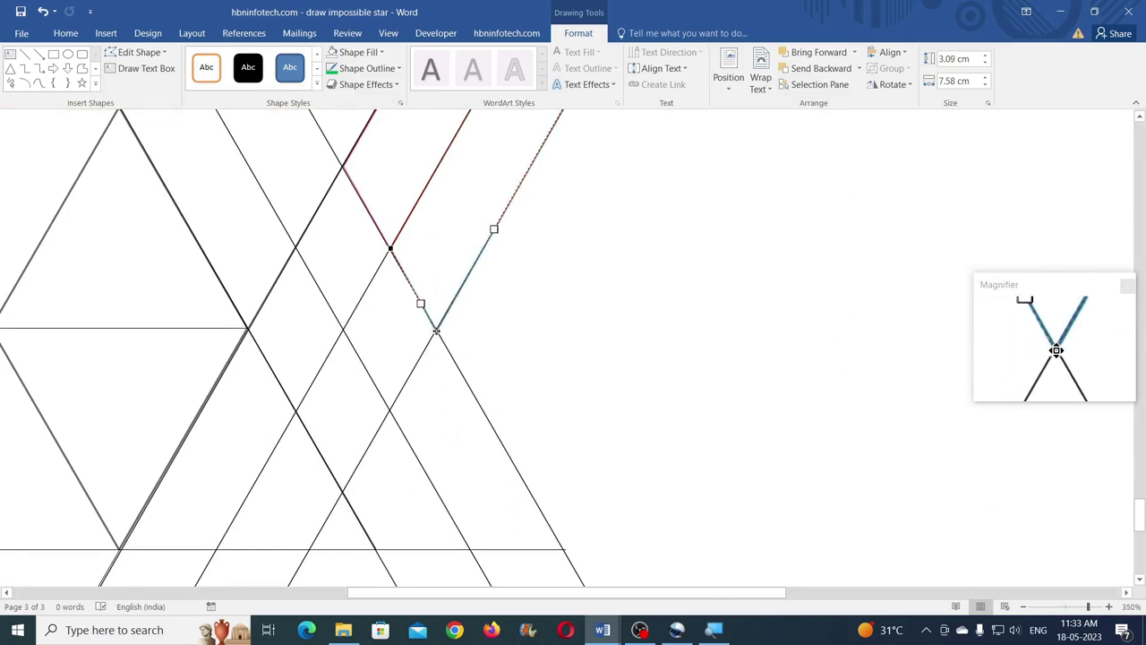
pyautogui.scroll(3, 502, 340)
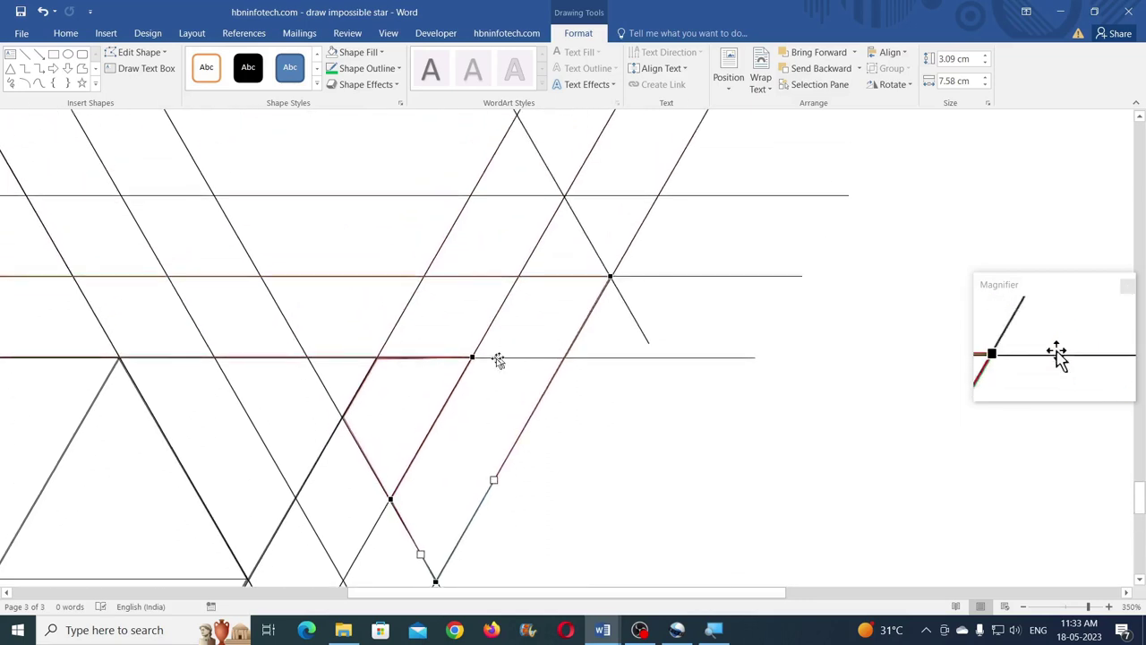
# Snap the band's upper-right corner onto the middle horizontal line's intersection
pyautogui.click(473, 357)
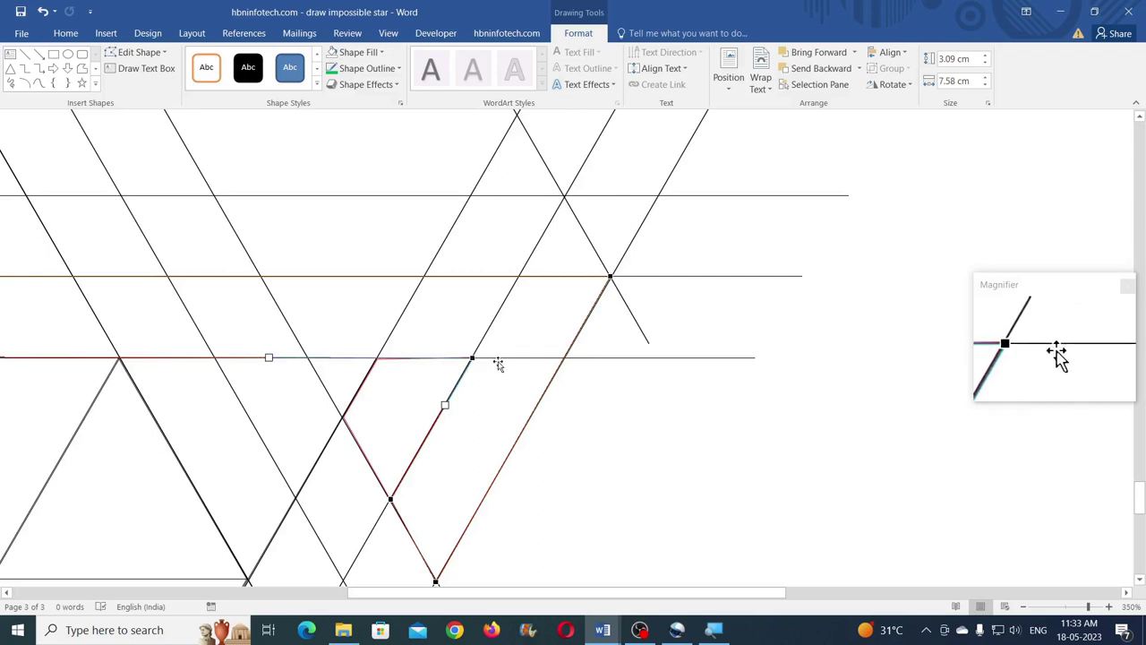
pyautogui.click(611, 277)
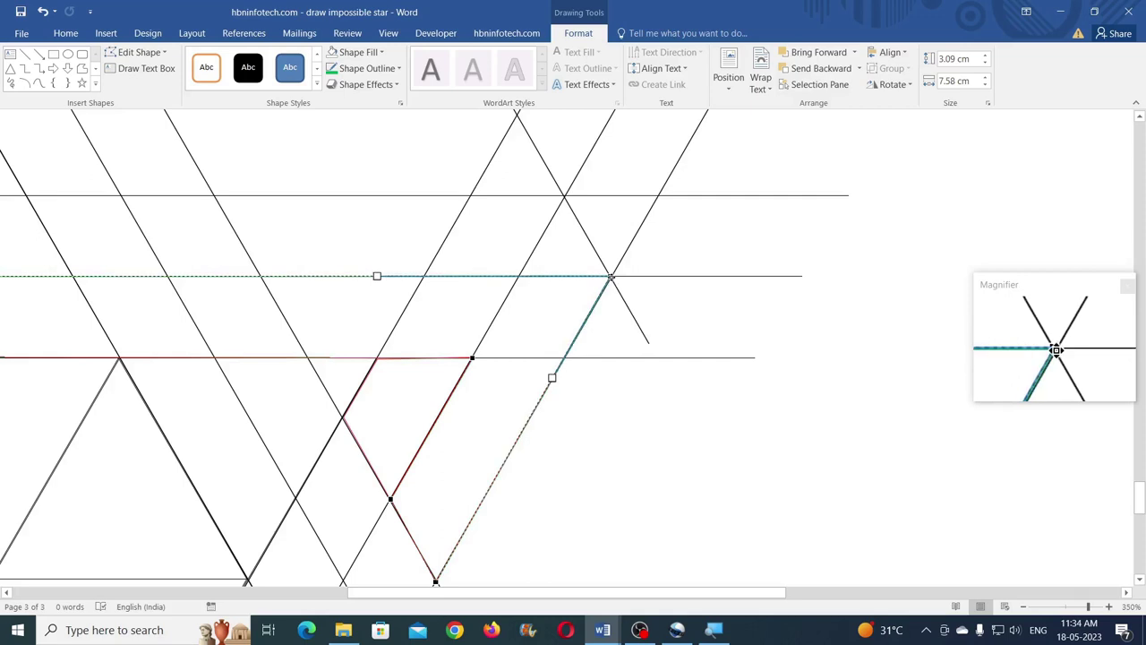
pyautogui.moveTo(610, 277); pyautogui.dragTo(610, 279)
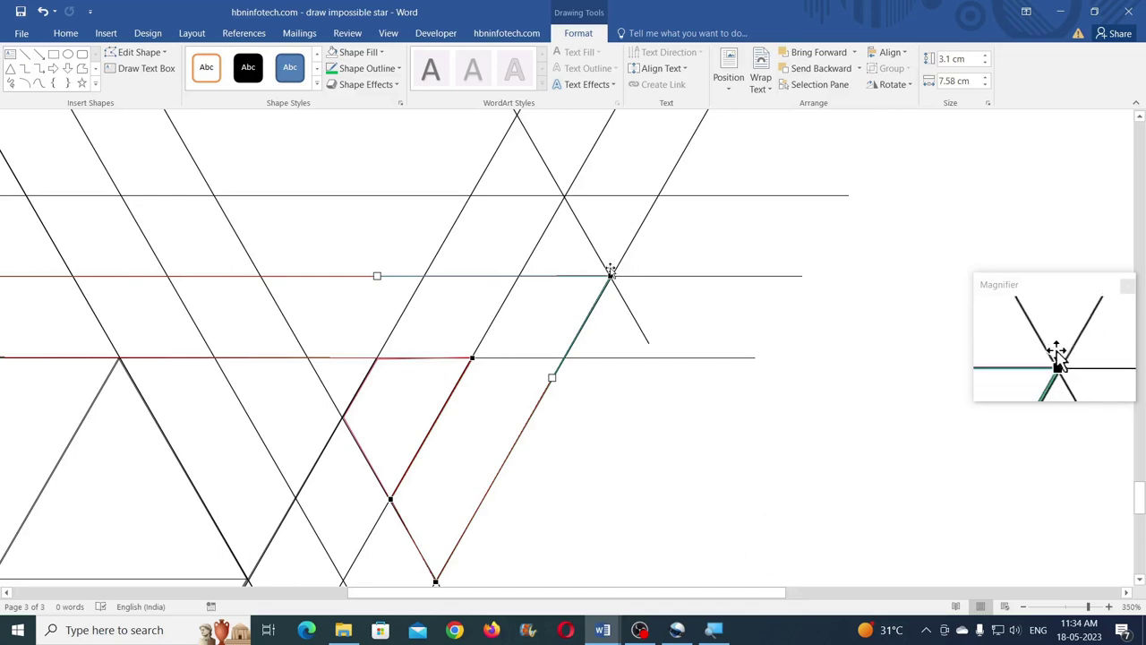
pyautogui.moveTo(612, 276); pyautogui.dragTo(610, 276)
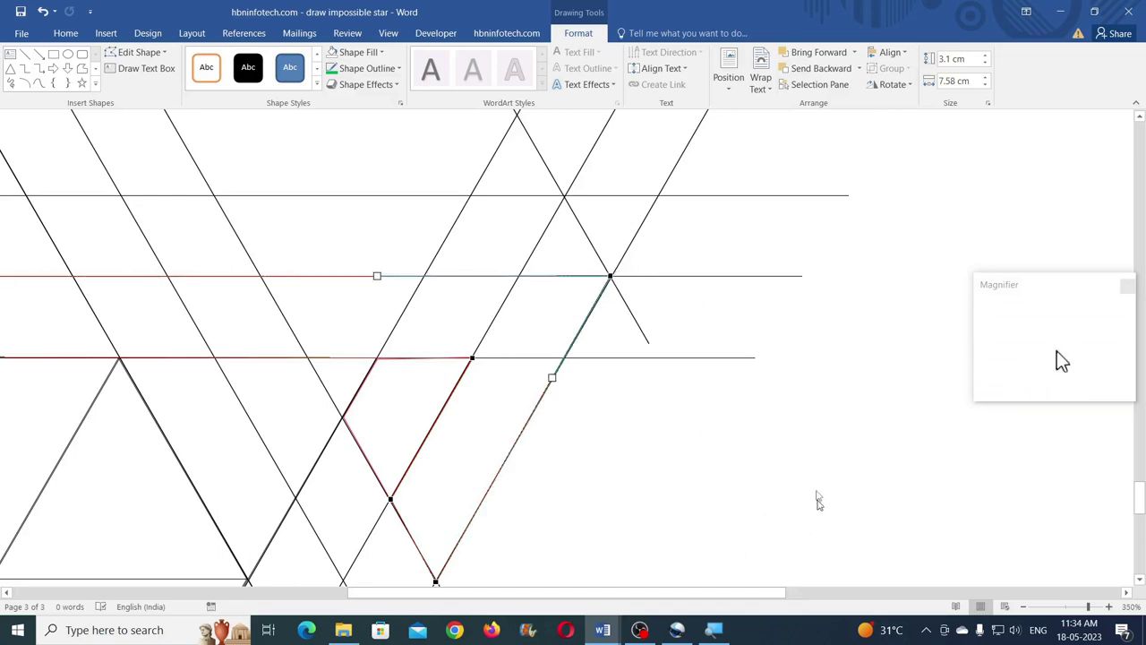
pyautogui.click(798, 463)
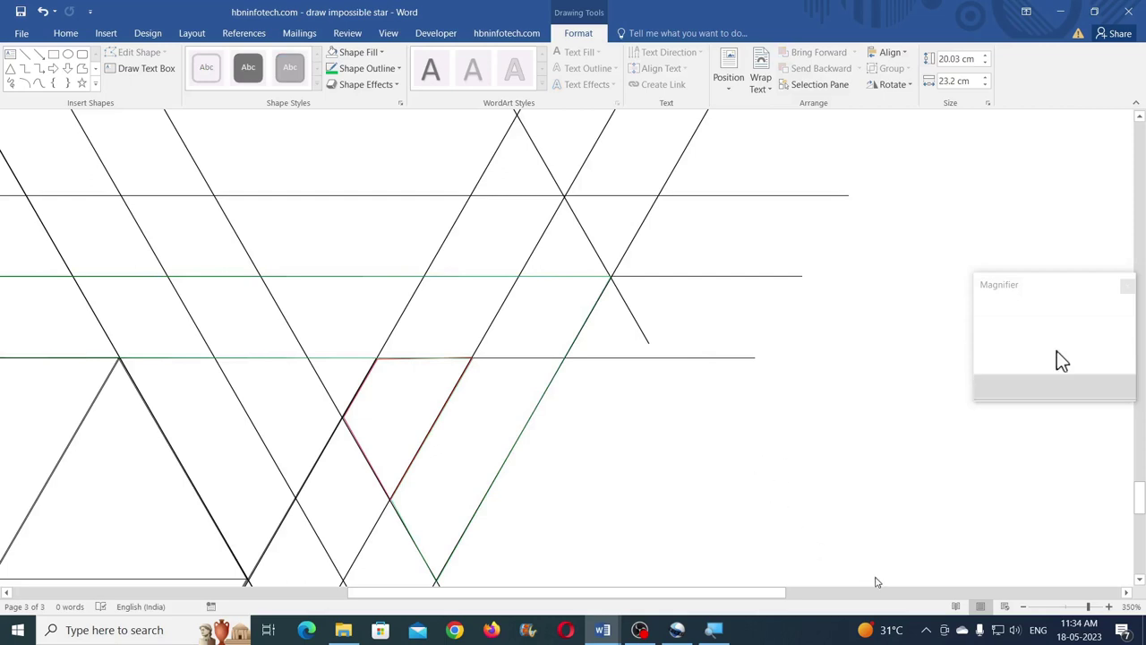
# Trace a new freeform band along the star's top two horizontal lines and upper-right diagonal
pyautogui.click(1068, 607)
pyautogui.scroll(-2, 614, 376)
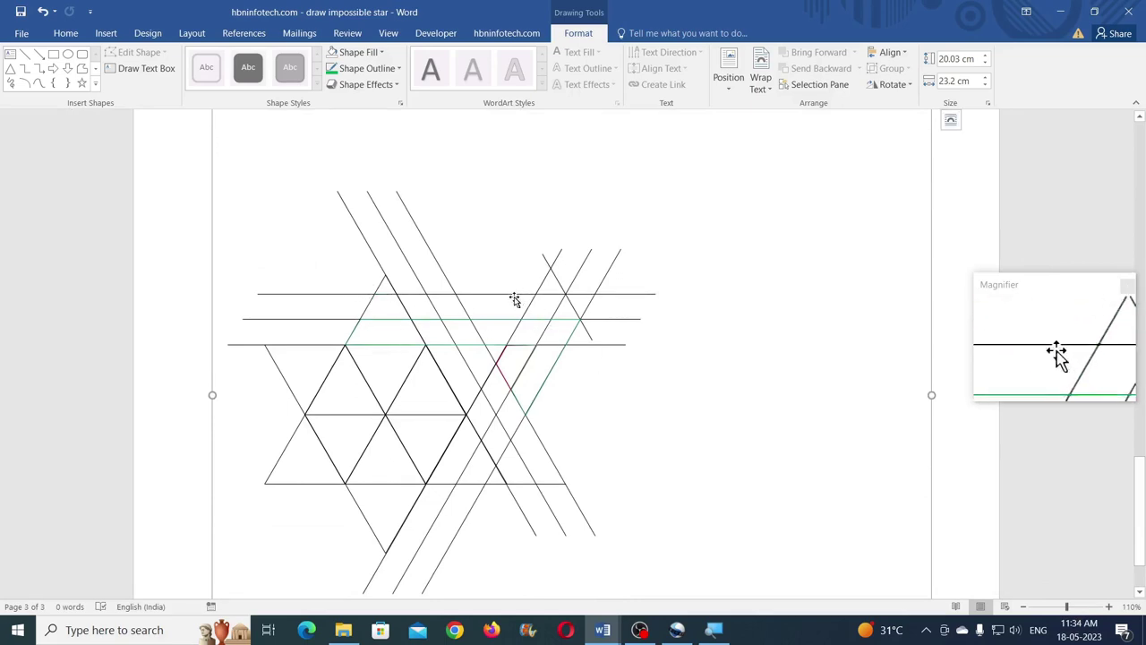
pyautogui.click(80, 69)
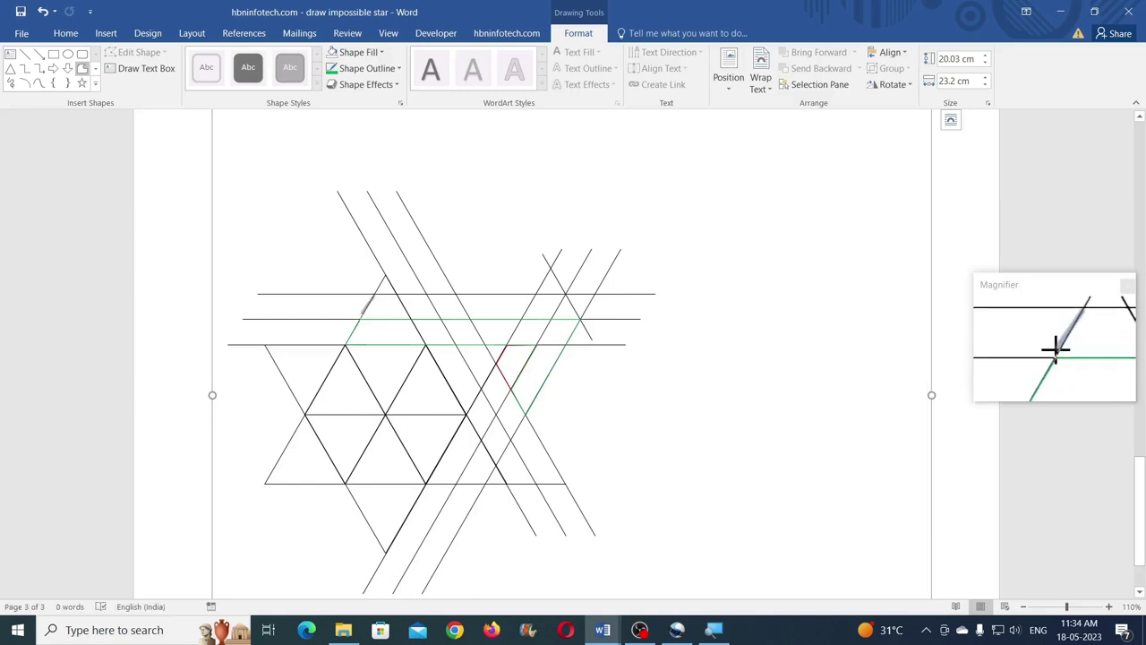
pyautogui.moveTo(360, 318); pyautogui.dragTo(535, 311)
pyautogui.click(578, 319)
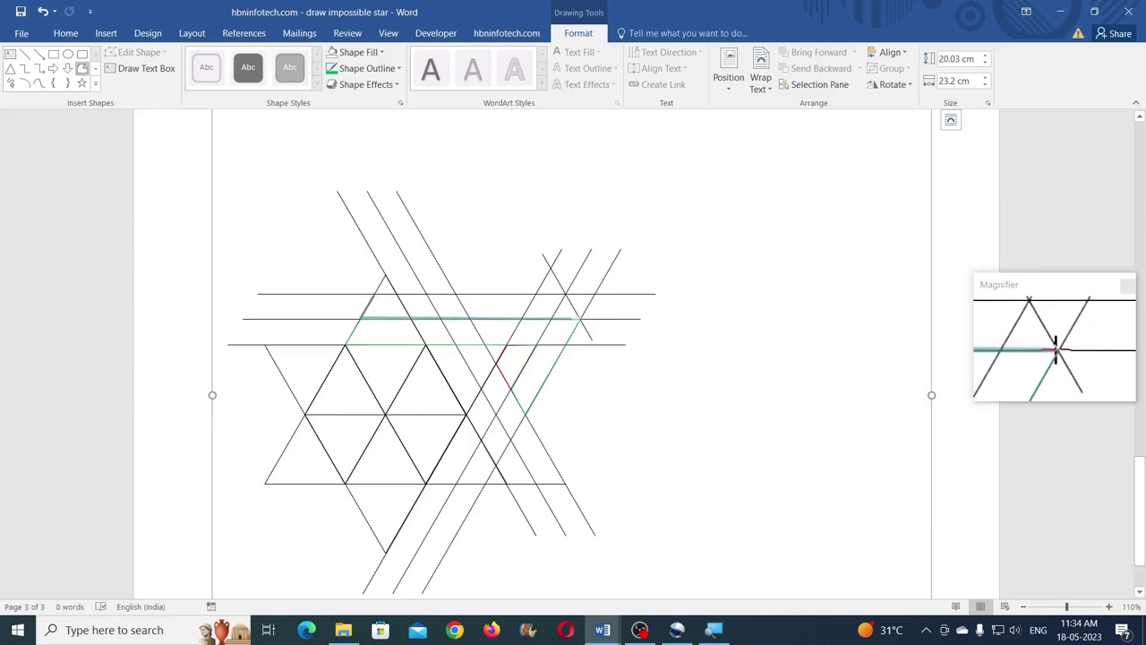
pyautogui.click(565, 292)
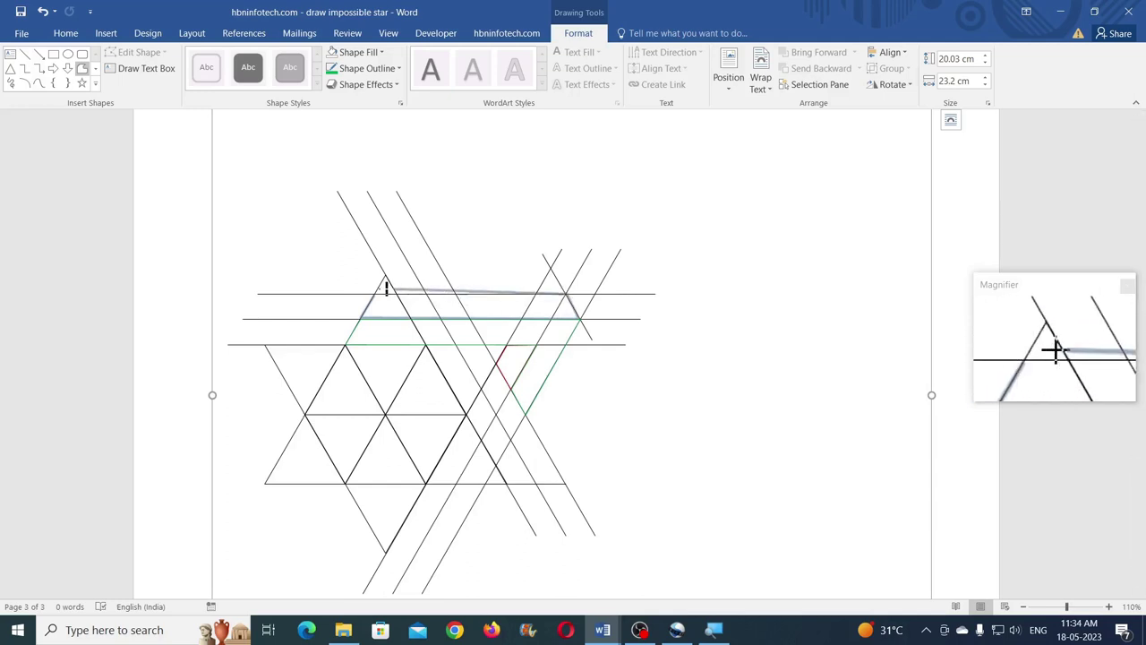
pyautogui.doubleClick(376, 294)
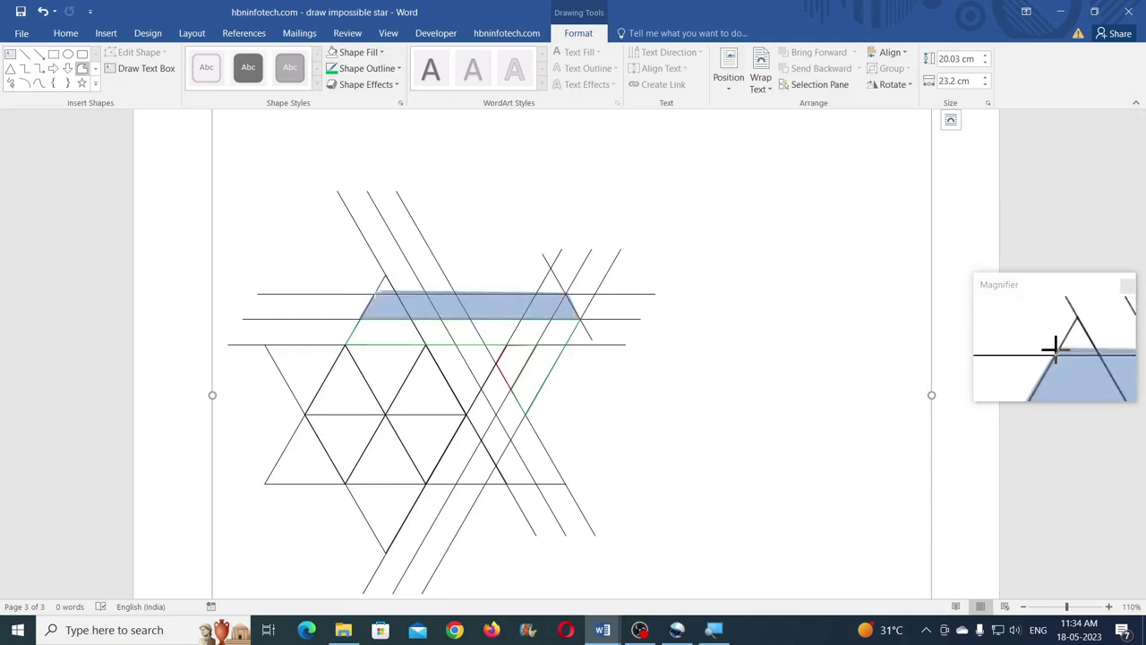
# Give the new band a purple outline ¼ pt thick
pyautogui.click(341, 77)
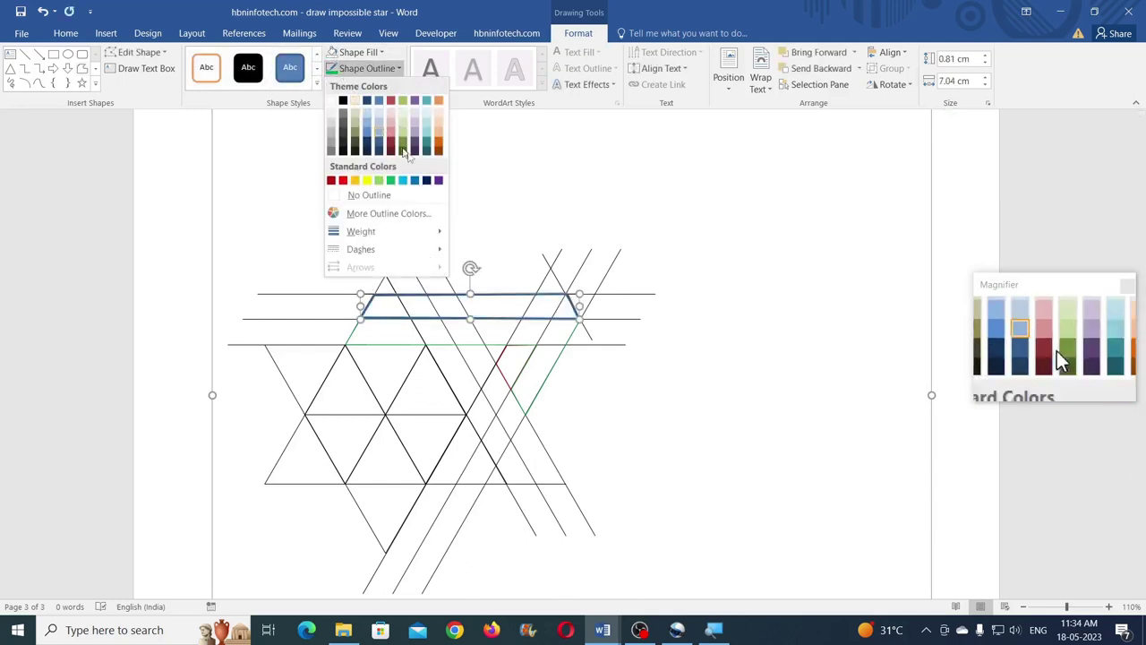
pyautogui.click(439, 180)
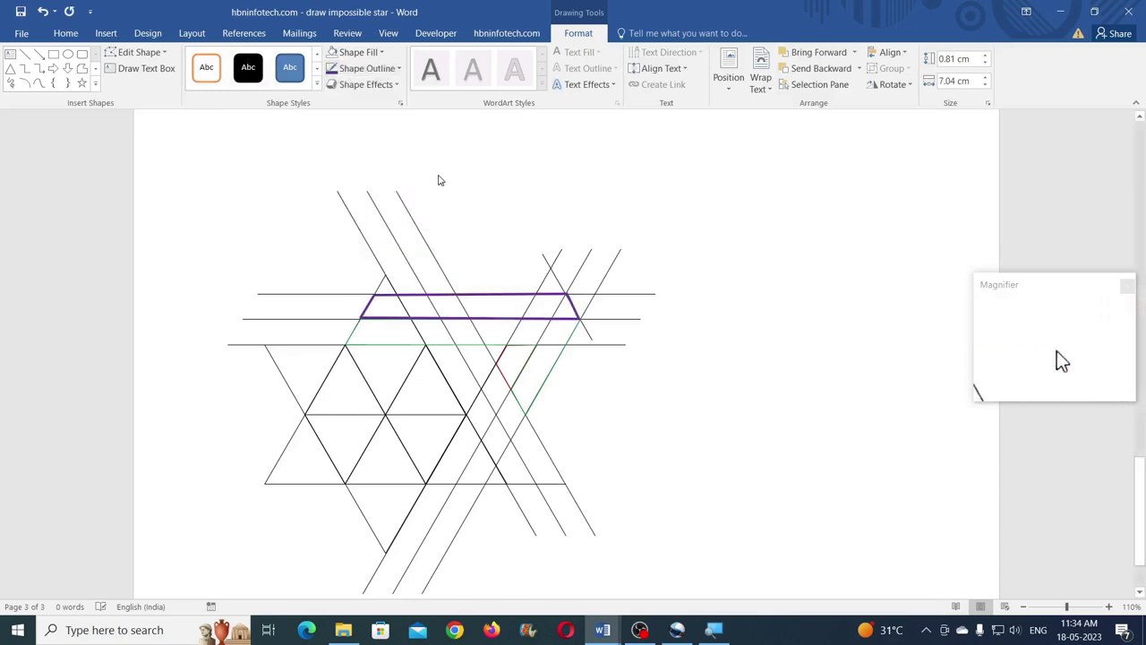
pyautogui.click(362, 70)
pyautogui.moveTo(372, 234)
pyautogui.click(470, 229)
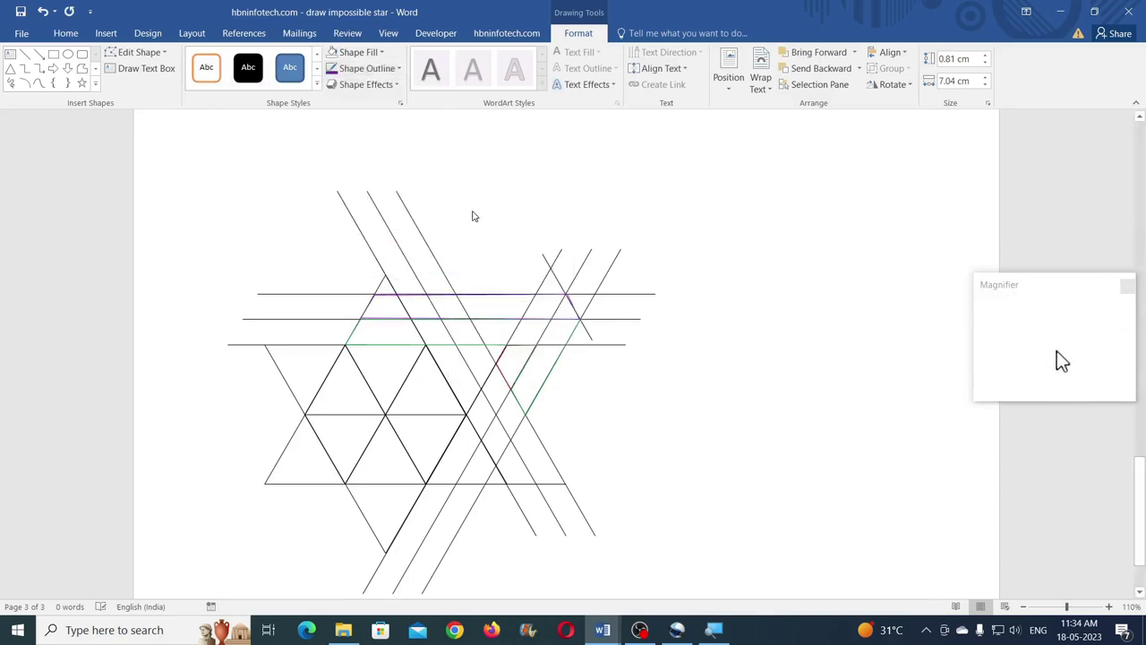
# Snap the band's lower-left, top and middle corner points onto the guide-line intersections
pyautogui.click(134, 52)
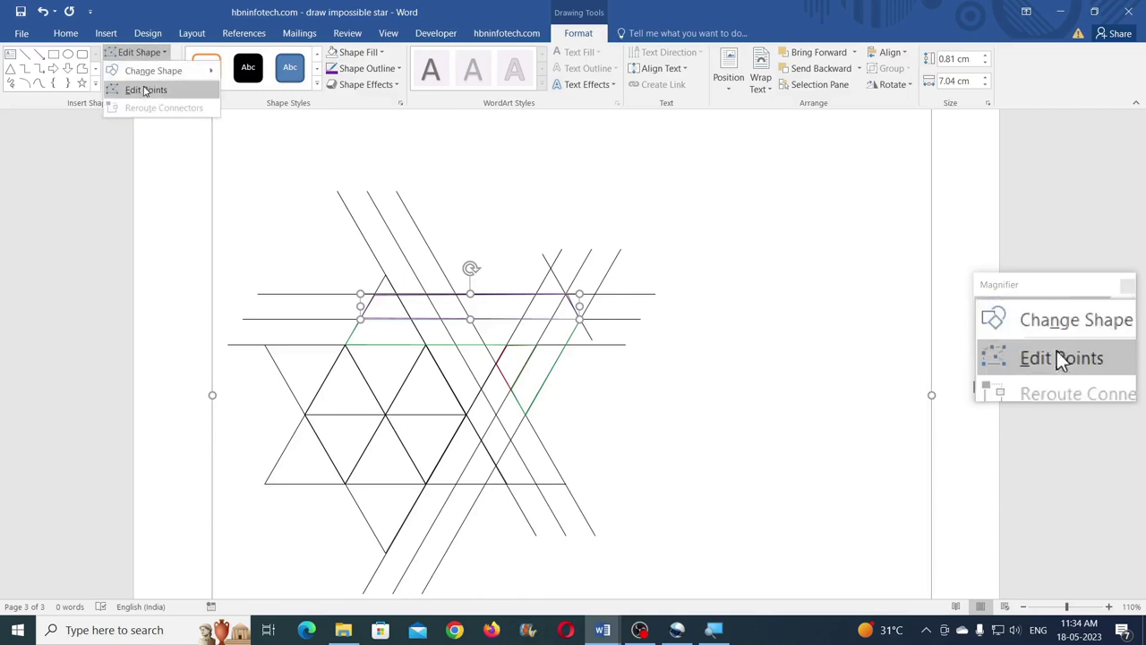
pyautogui.click(134, 86)
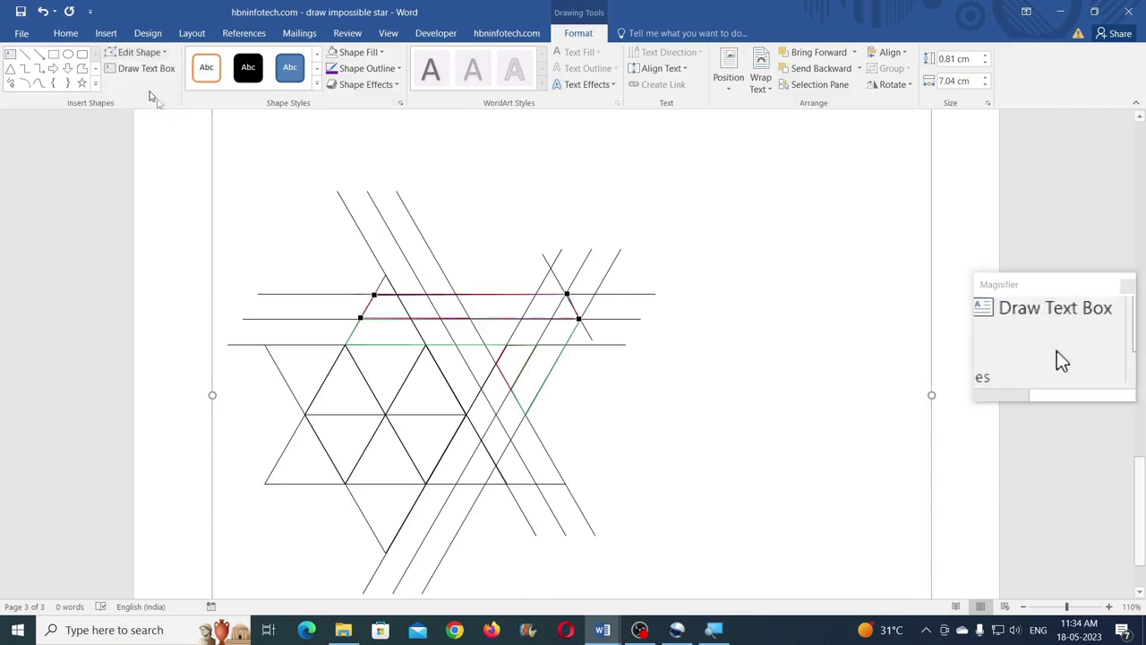
pyautogui.click(1083, 607)
pyautogui.click(1097, 607)
pyautogui.scroll(-8, 701, 386)
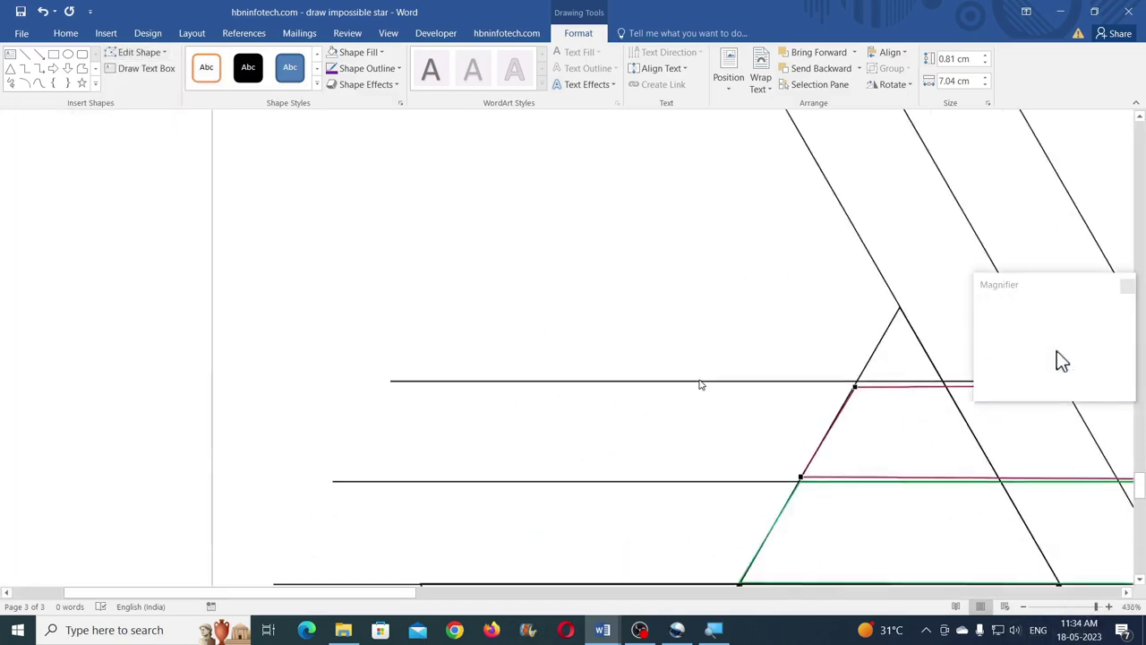
pyautogui.moveTo(406, 592); pyautogui.dragTo(522, 592)
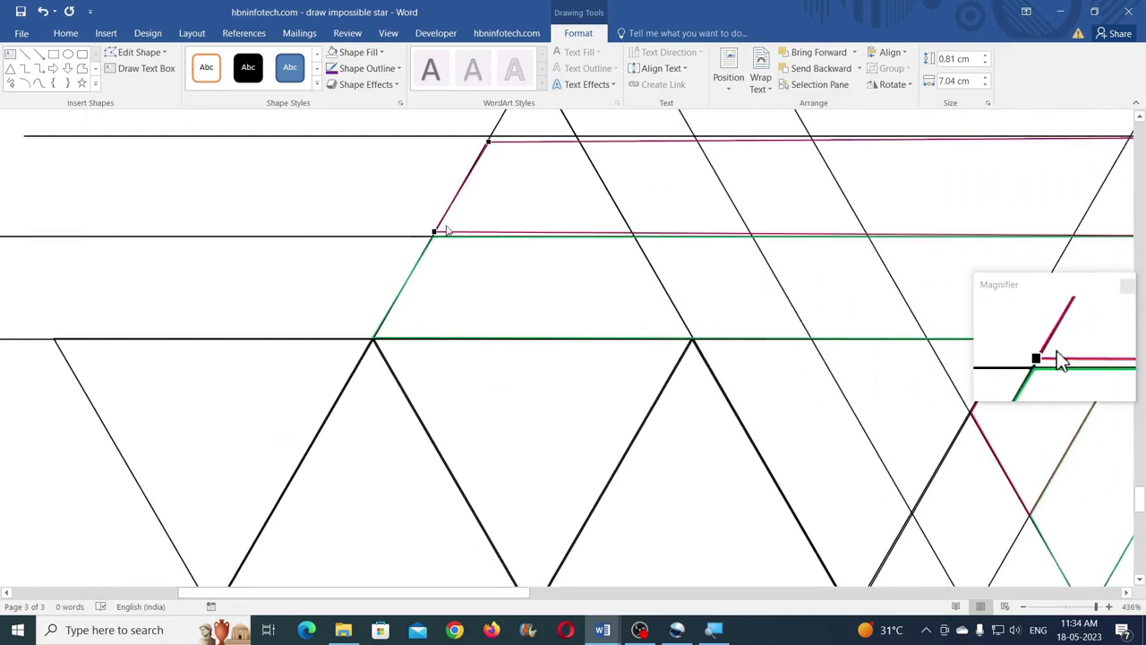
pyautogui.click(433, 232)
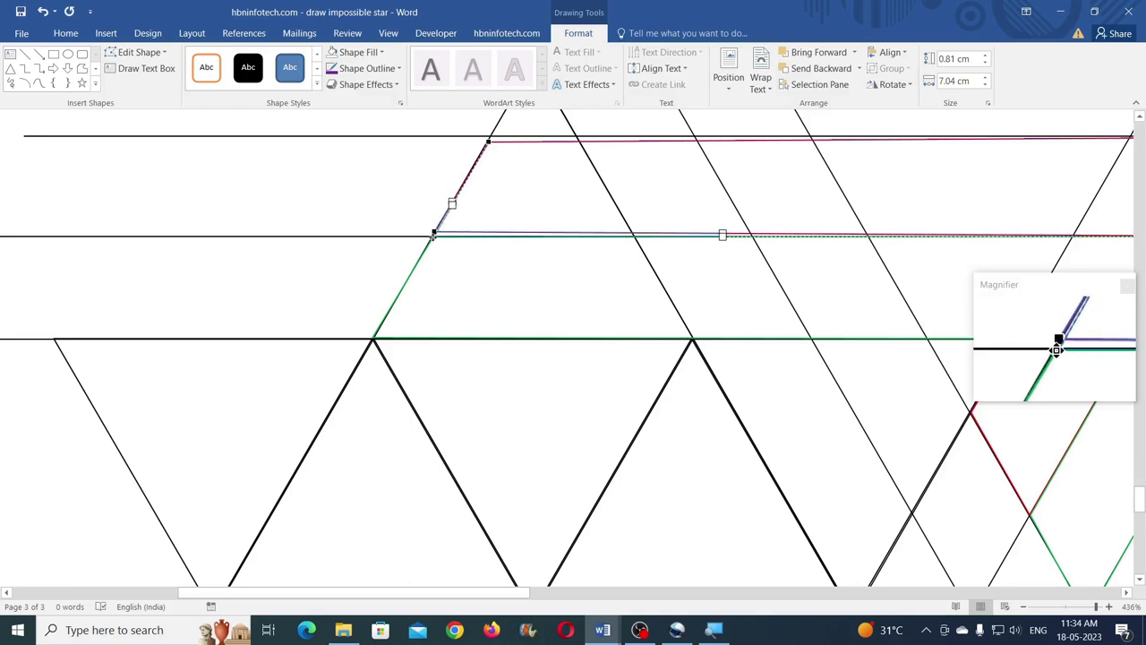
pyautogui.moveTo(432, 233); pyautogui.dragTo(433, 236)
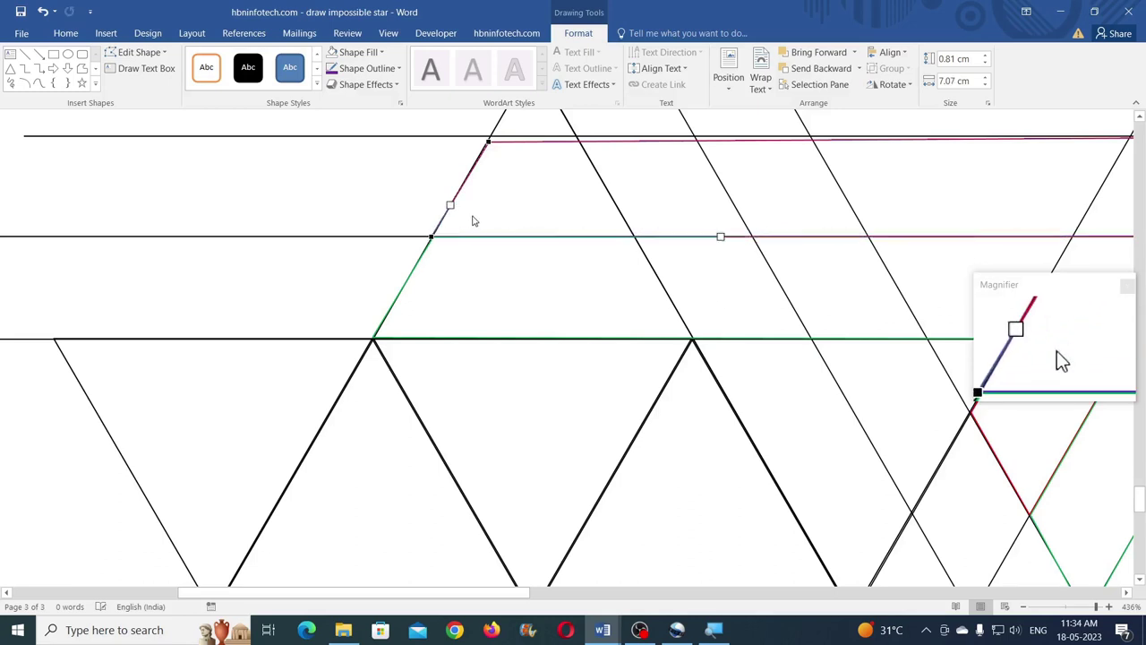
pyautogui.click(488, 141)
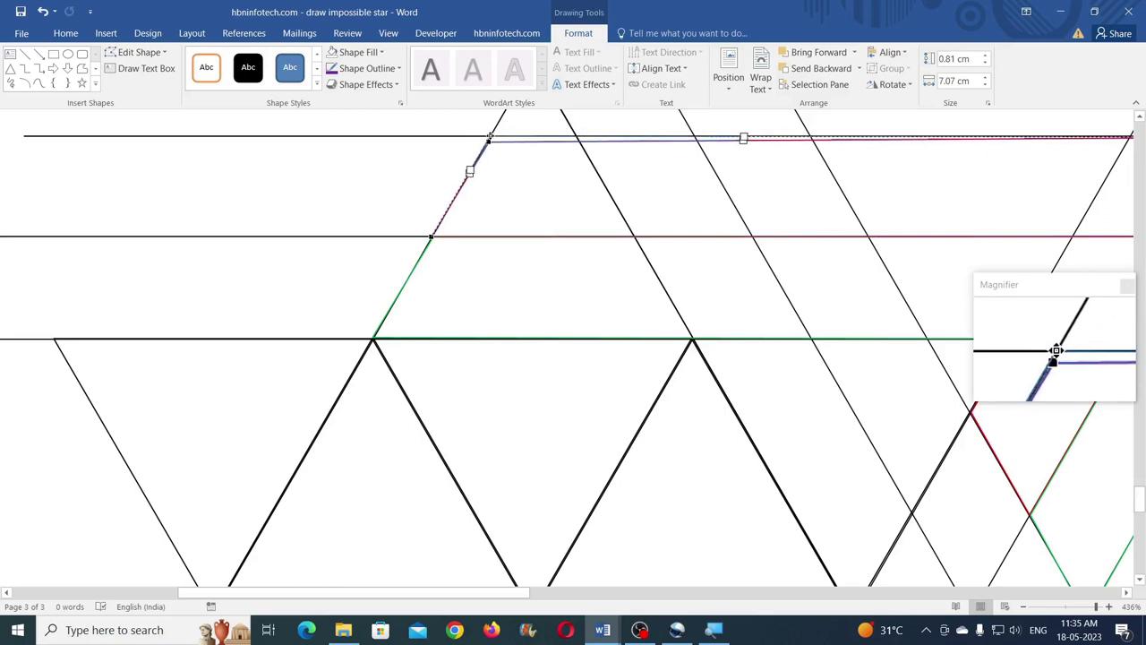
pyautogui.moveTo(487, 139); pyautogui.dragTo(489, 136)
pyautogui.click(431, 237)
pyautogui.moveTo(431, 236); pyautogui.dragTo(433, 236)
# Nudge the band's right-hand top corner and the lower line's end onto their intersections
pyautogui.moveTo(515, 589)
pyautogui.mouseDown()
pyautogui.moveTo(624, 611)
pyautogui.moveTo(686, 600)
pyautogui.mouseUp()
pyautogui.click(647, 136)
pyautogui.moveTo(646, 136); pyautogui.dragTo(644, 136)
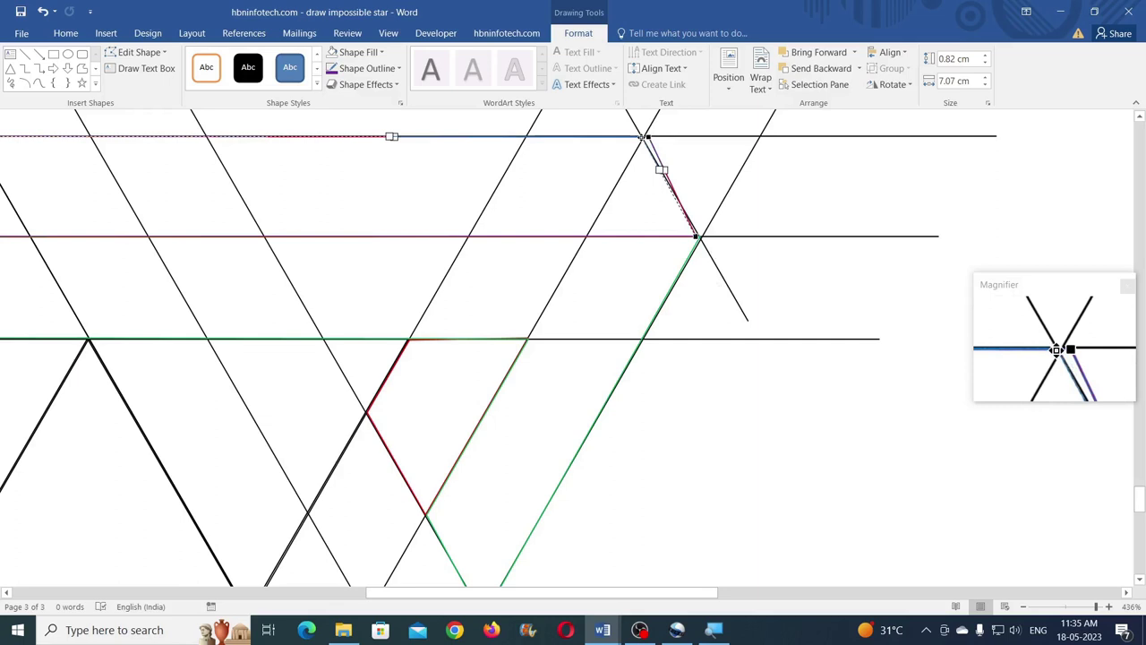
pyautogui.click(699, 236)
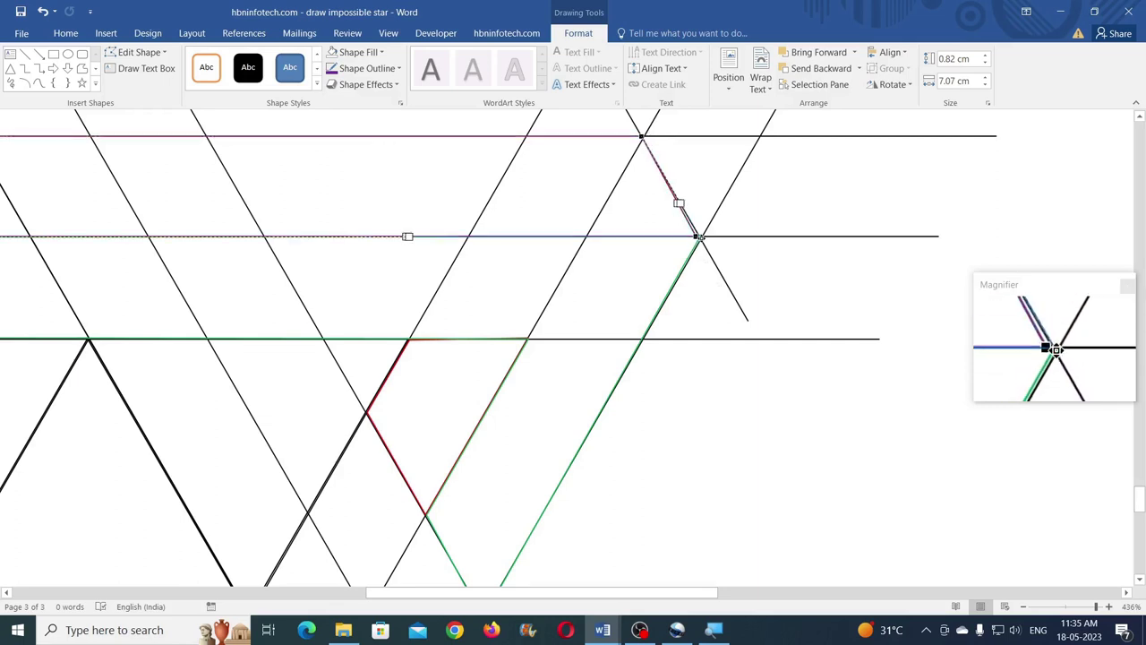
pyautogui.moveTo(699, 236)
pyautogui.mouseDown()
pyautogui.moveTo(687, 255)
pyautogui.moveTo(700, 236)
pyautogui.mouseUp()
pyautogui.click(641, 136)
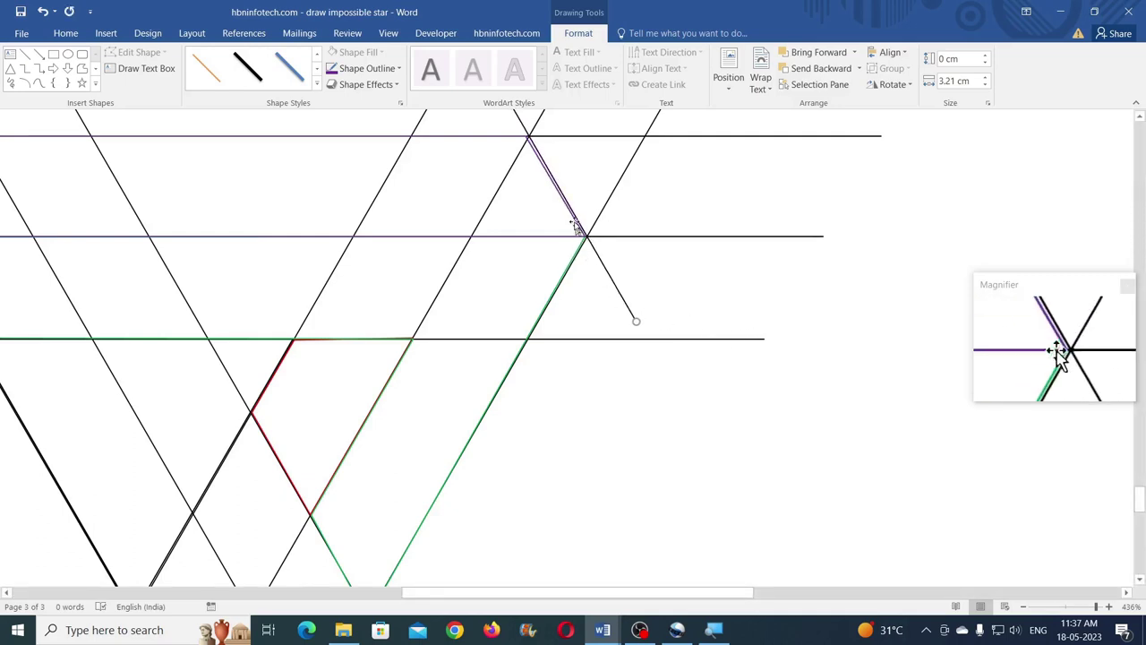
# Move the purple outline's junction point onto the guide-line junction using Edit Points
pyautogui.click(542, 165)
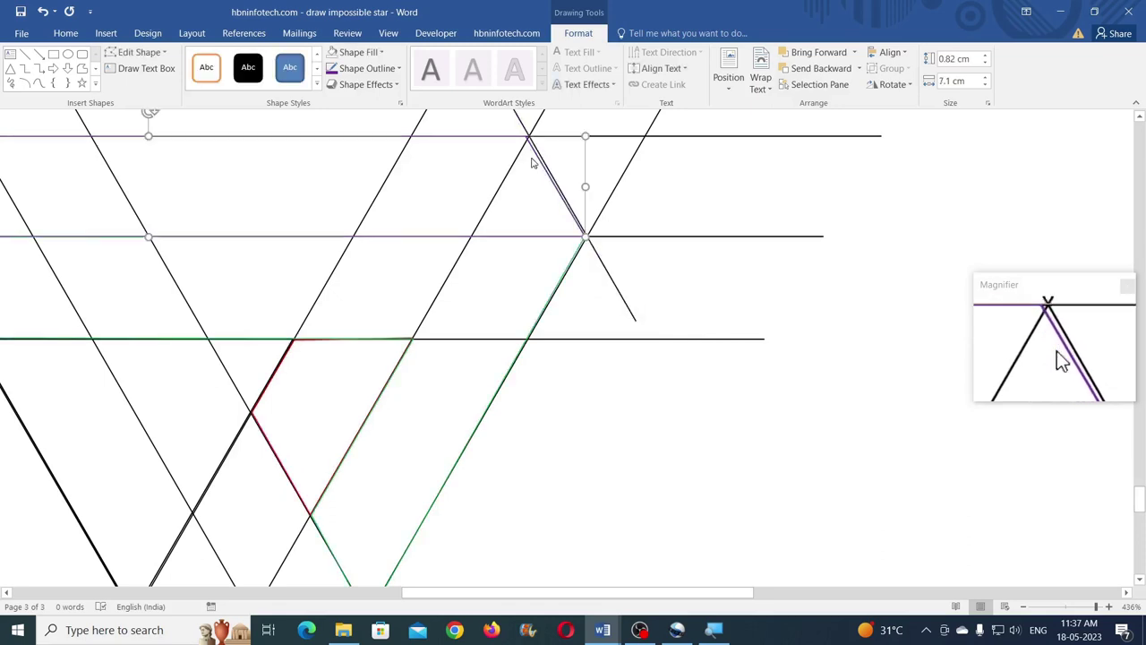
pyautogui.click(137, 53)
pyautogui.click(136, 90)
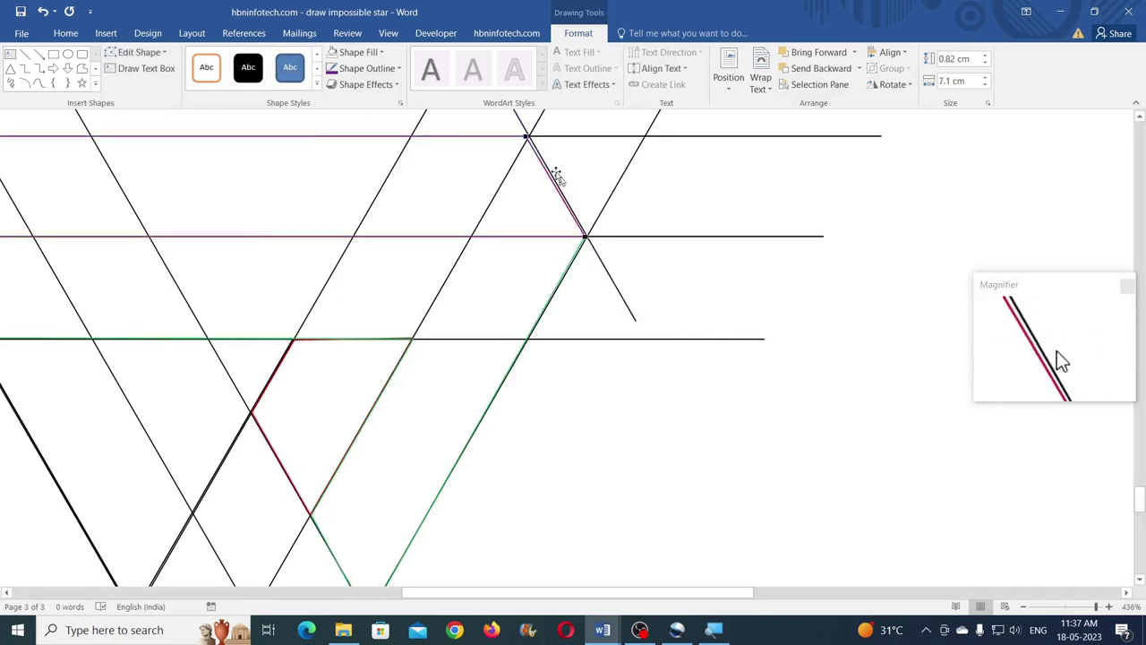
pyautogui.click(526, 136)
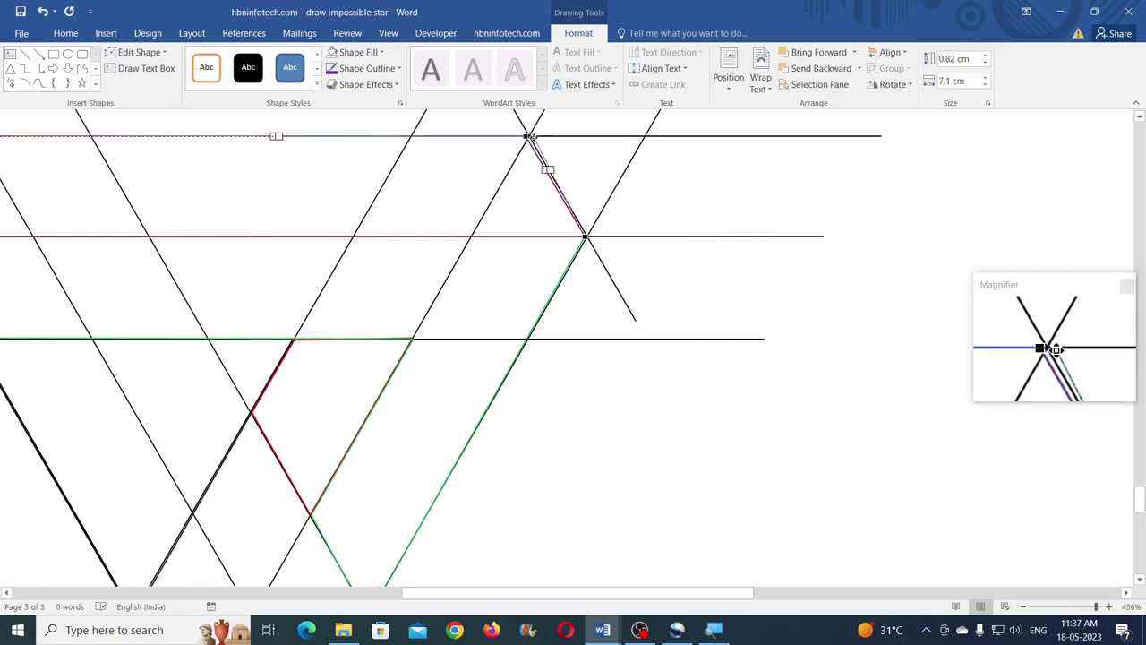
pyautogui.click(586, 237)
pyautogui.moveTo(585, 237); pyautogui.dragTo(588, 238)
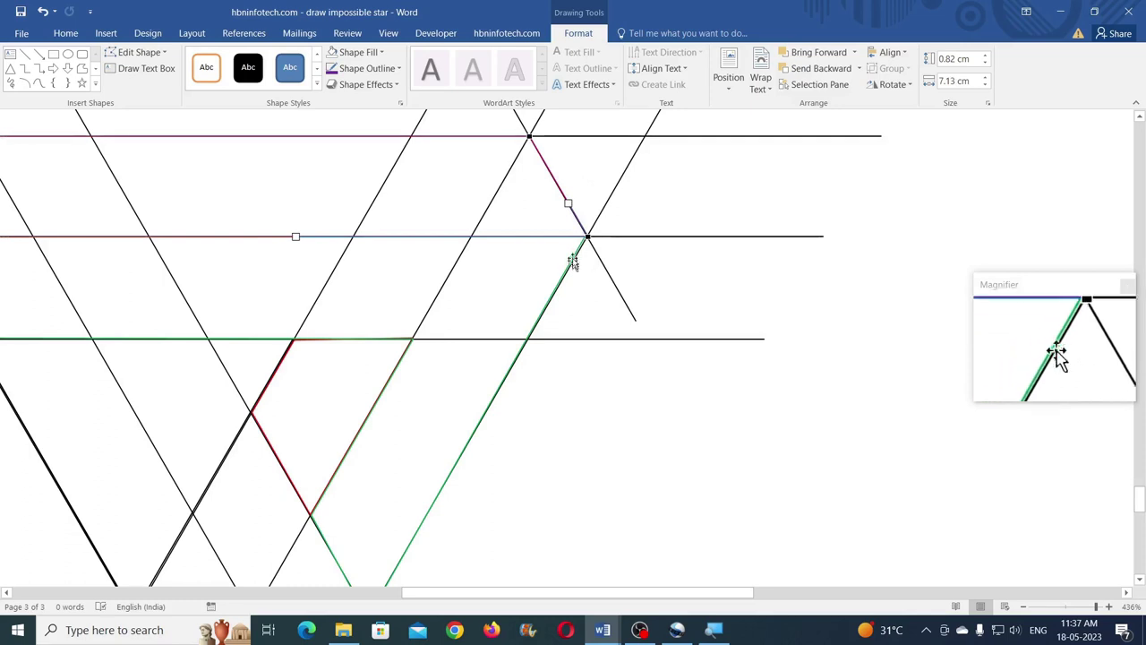
# Snap the green band's corner point onto the intersection, making it 3.1 × 7.61 cm
pyautogui.click(580, 244)
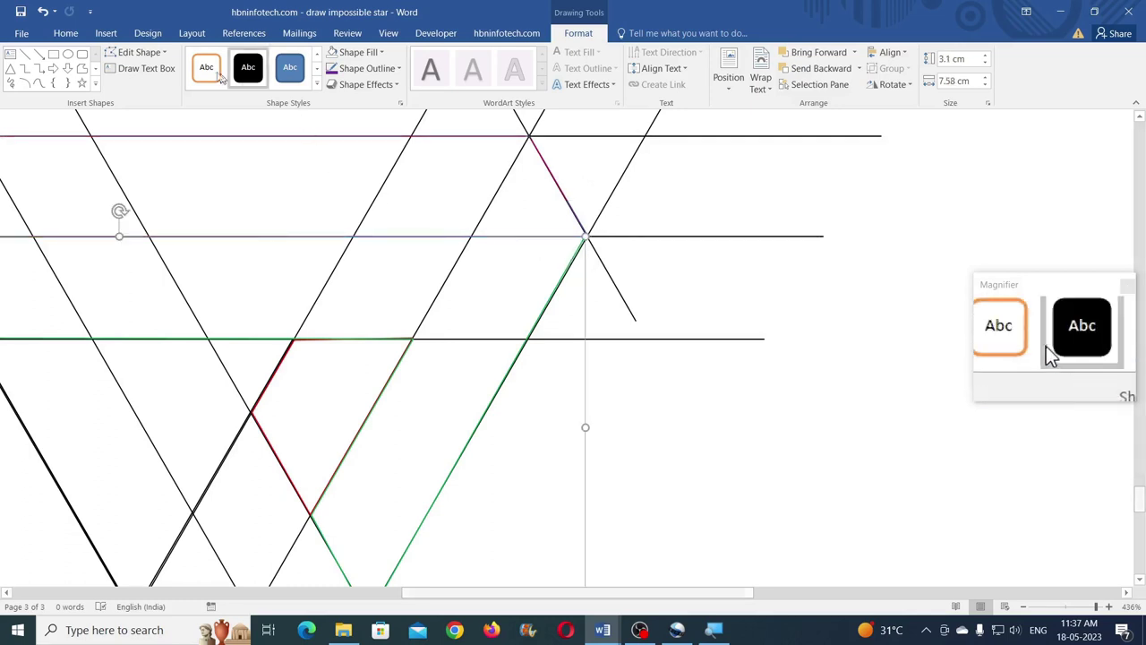
pyautogui.click(148, 53)
pyautogui.click(146, 91)
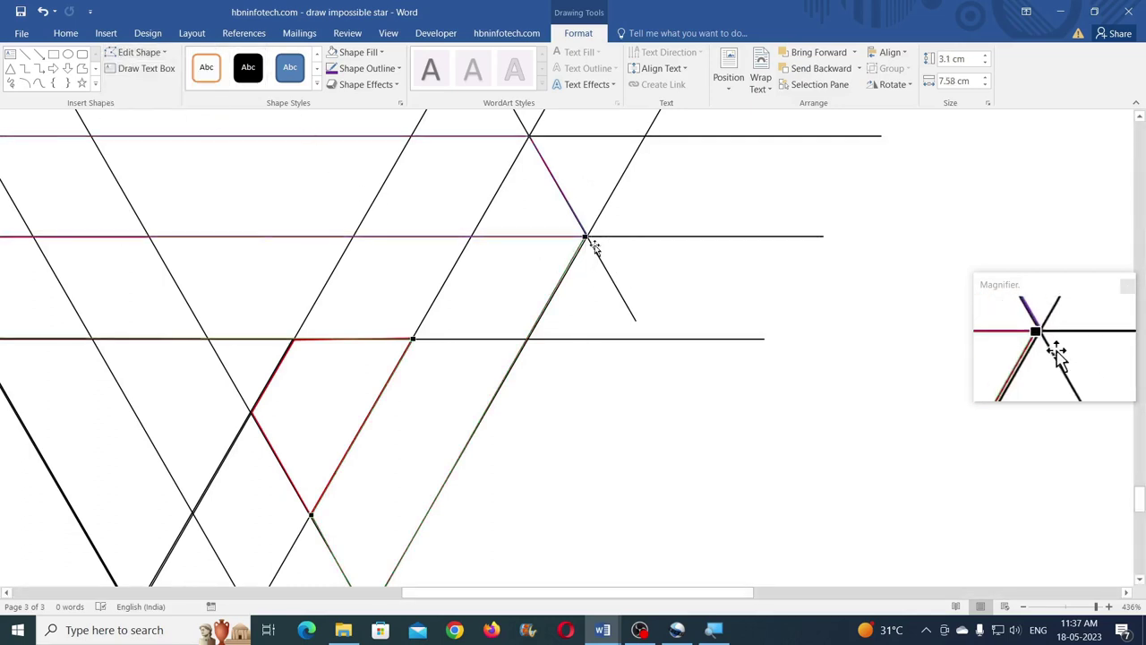
pyautogui.click(585, 237)
pyautogui.moveTo(586, 237); pyautogui.dragTo(587, 237)
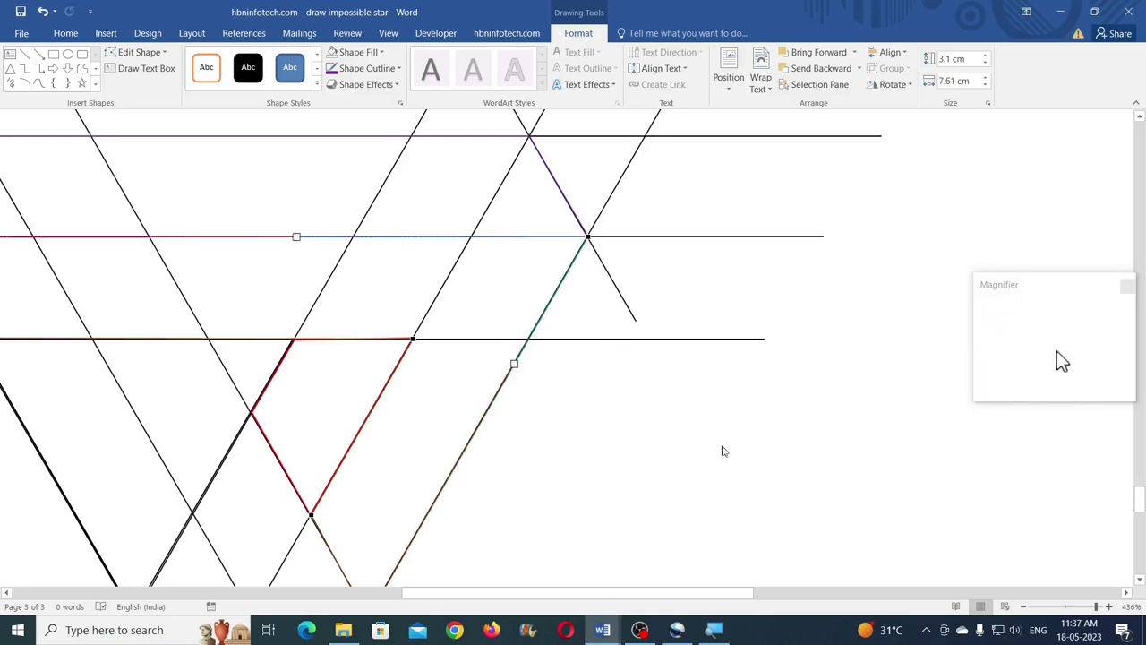
pyautogui.moveTo(715, 592); pyautogui.dragTo(569, 590)
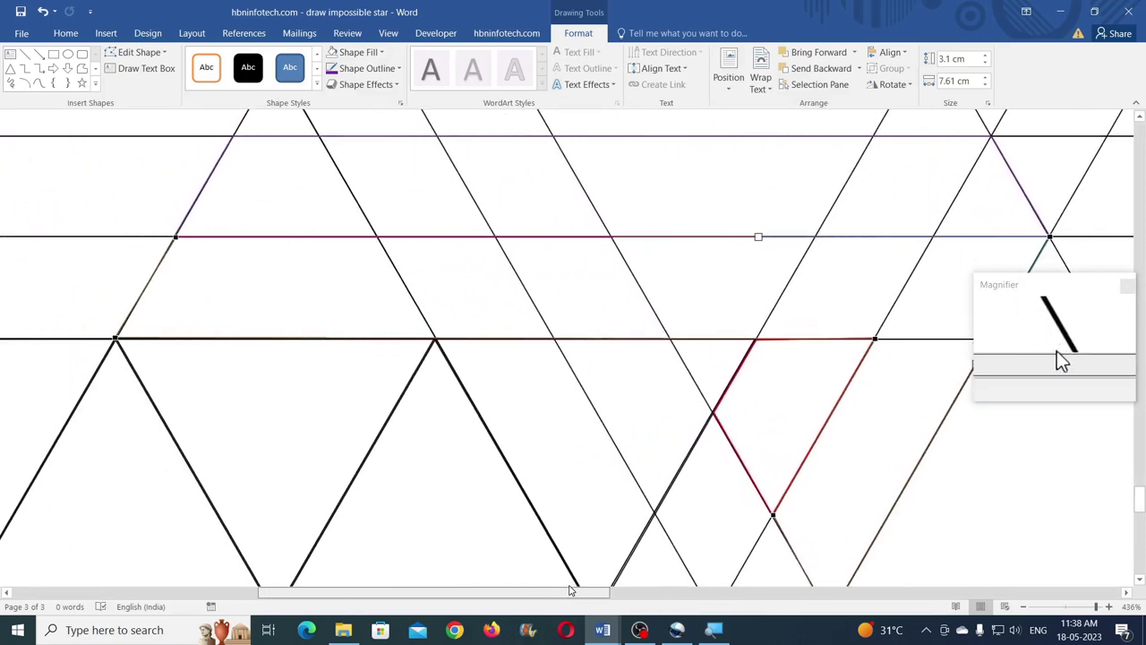
pyautogui.click(749, 349)
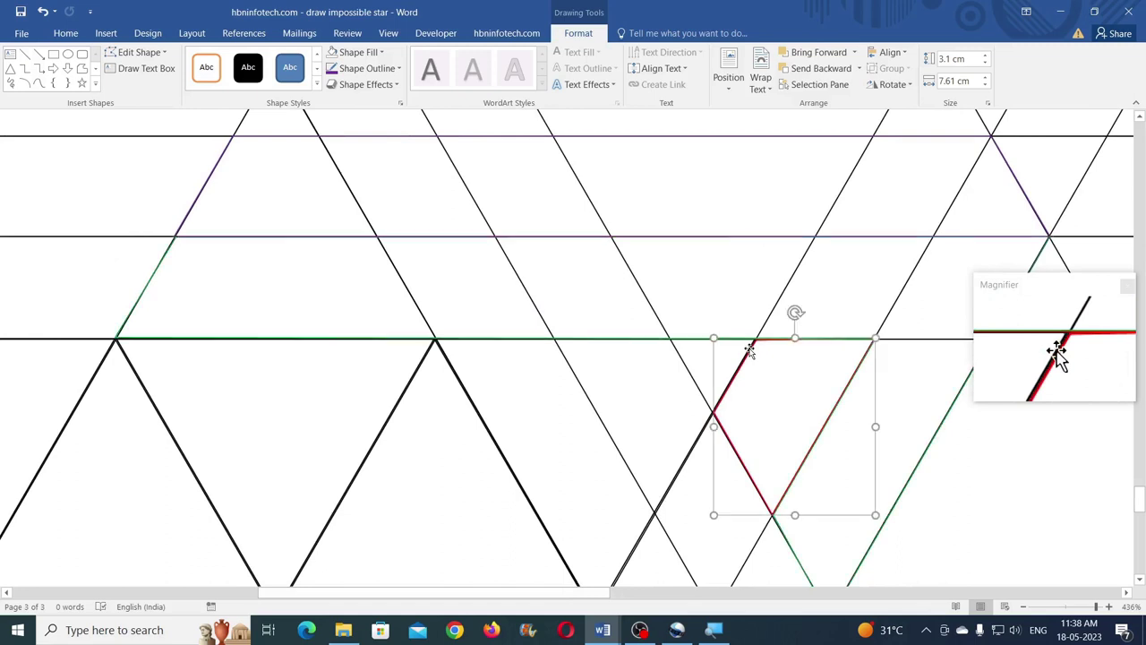
# Snap the red piece's top corner onto the intersection (1.43 × 1.31 cm), then zoom out to 135%
pyautogui.click(139, 52)
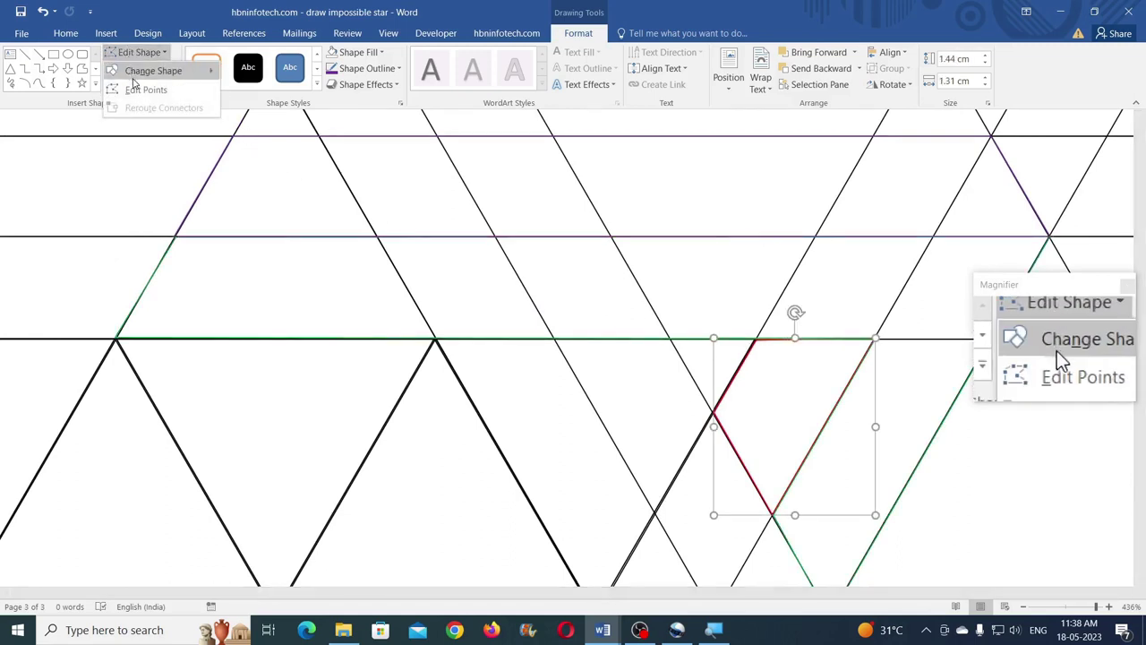
pyautogui.click(141, 90)
pyautogui.click(754, 338)
pyautogui.moveTo(755, 339); pyautogui.dragTo(755, 340)
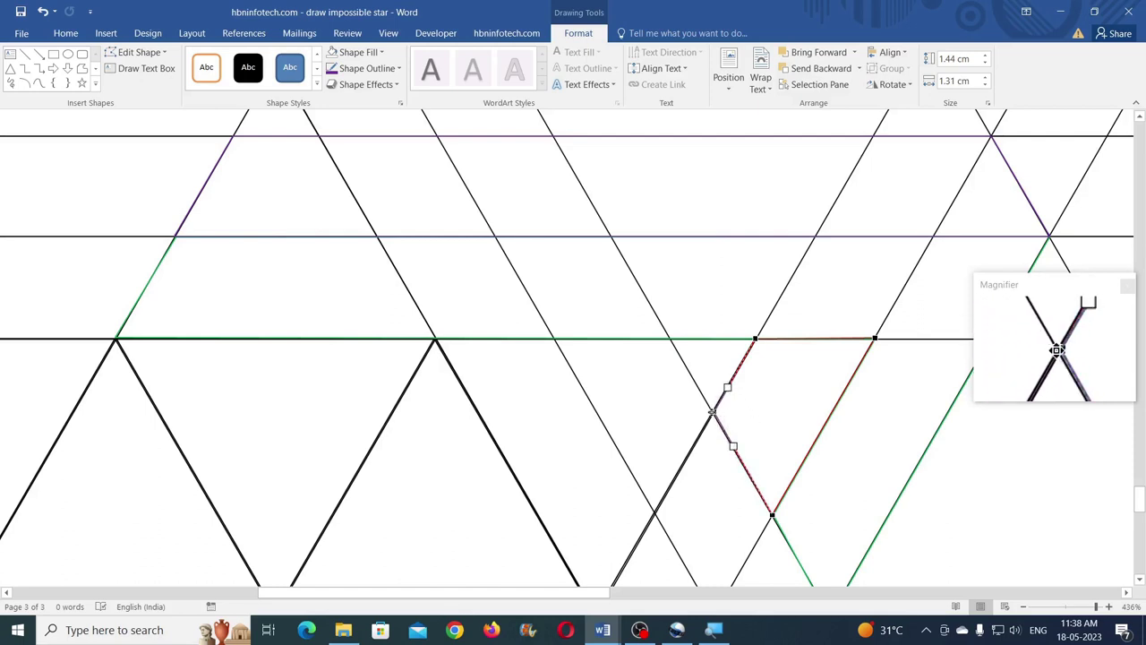
pyautogui.scroll(-3, 754, 401)
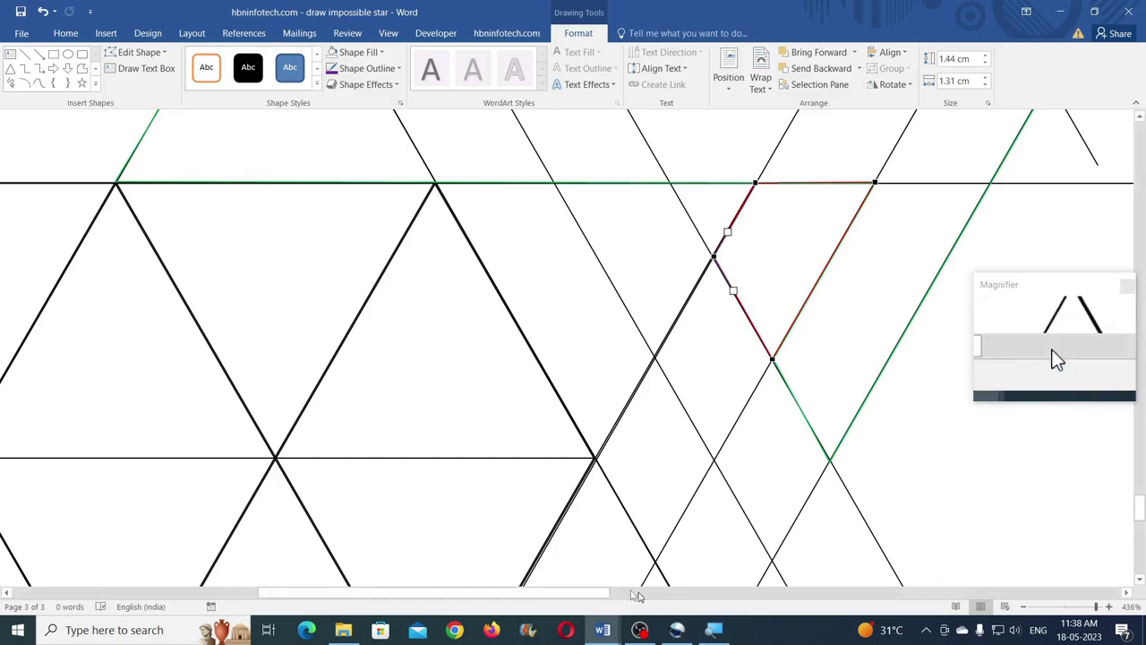
pyautogui.moveTo(569, 592)
pyautogui.mouseDown()
pyautogui.moveTo(389, 571)
pyautogui.moveTo(577, 594)
pyautogui.mouseUp()
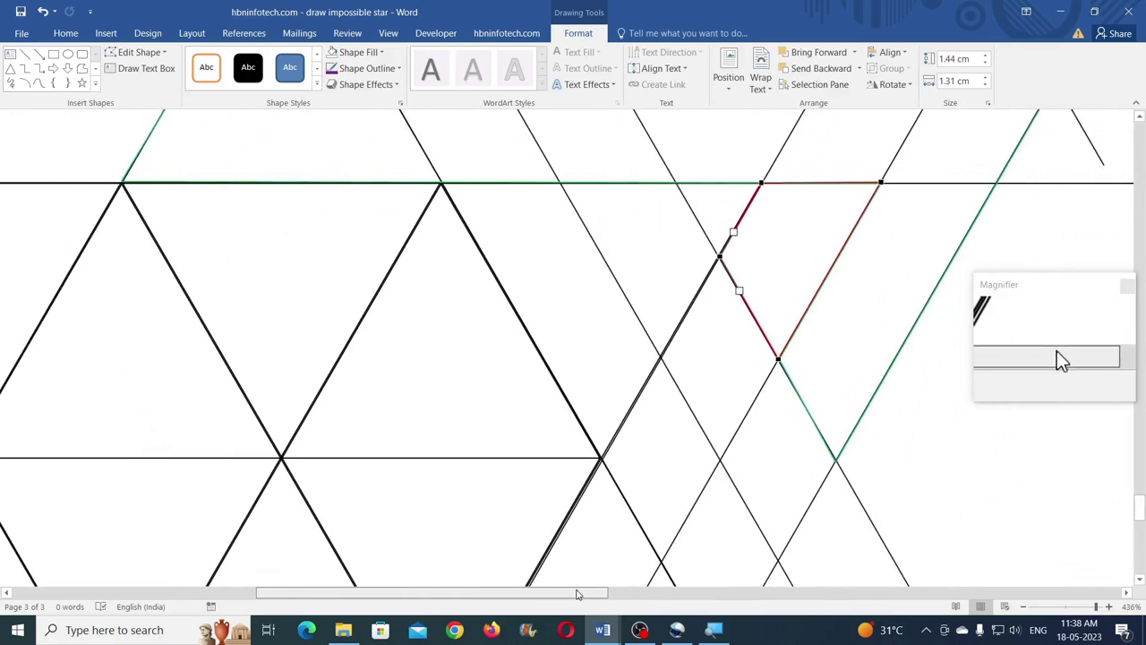
pyautogui.click(882, 181)
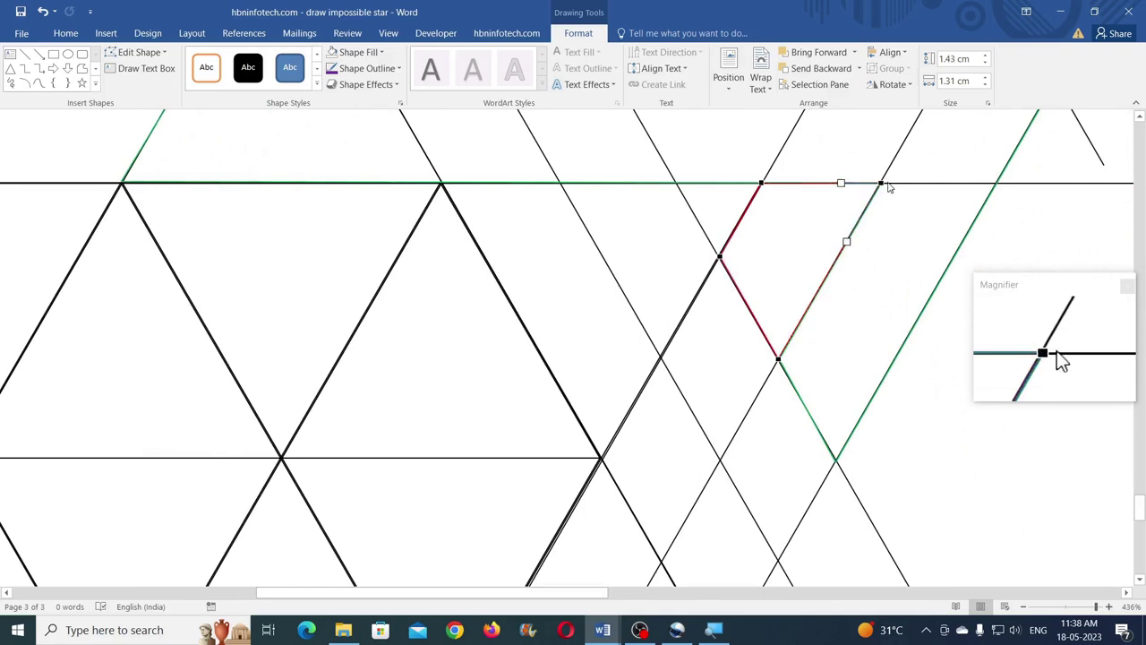
pyautogui.scroll(3, 875, 427)
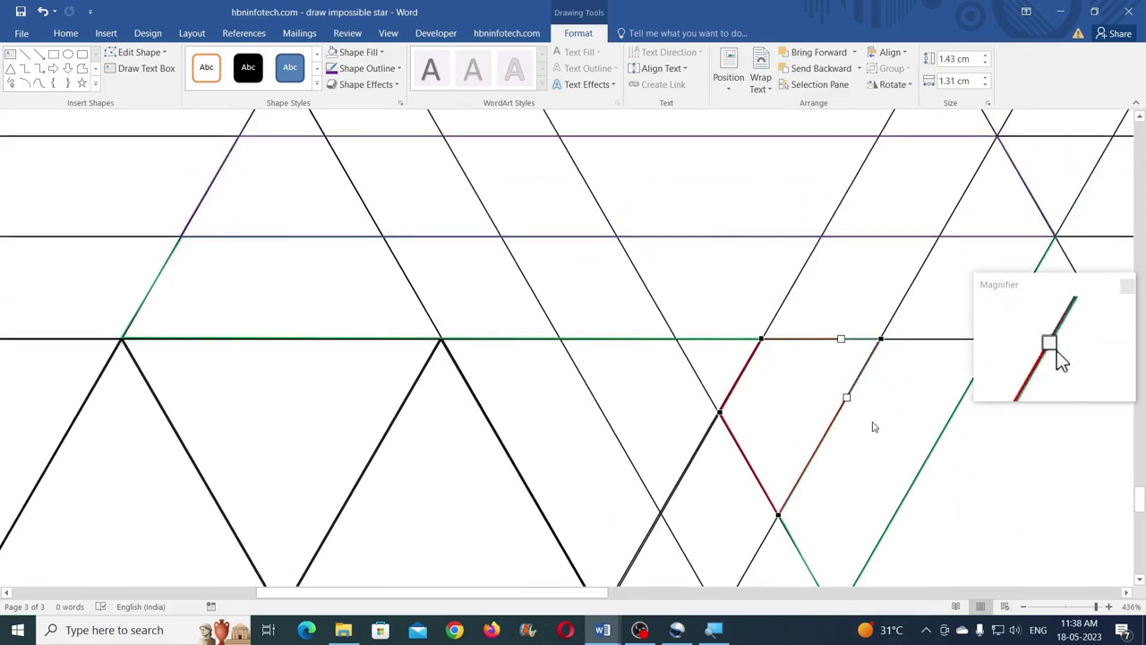
pyautogui.click(1069, 607)
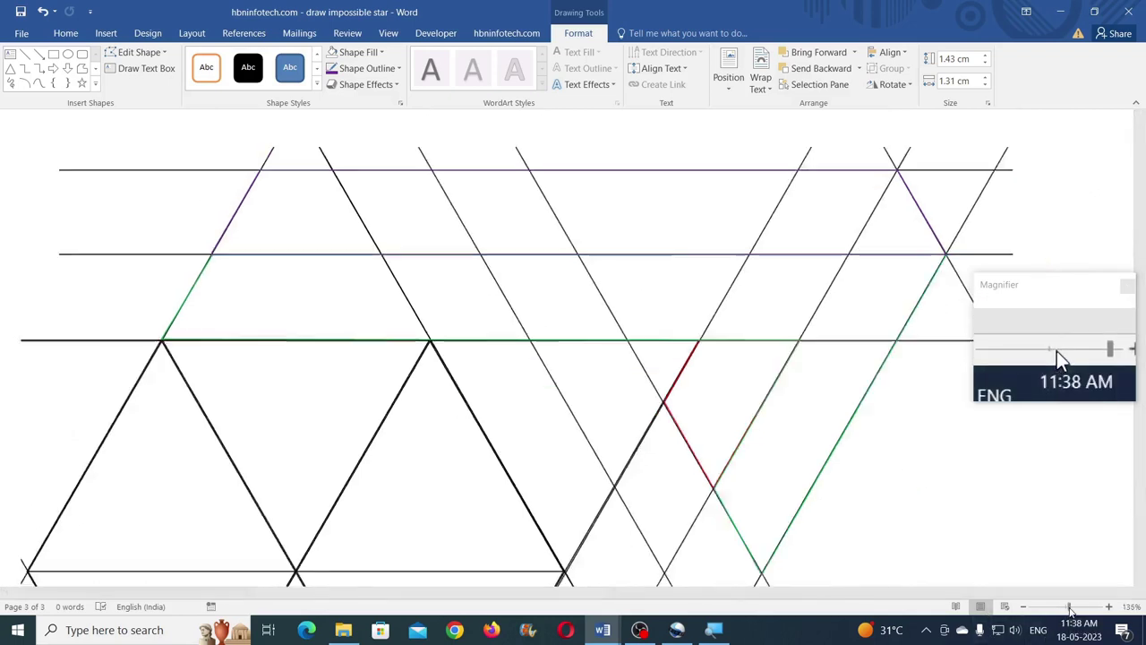
# Remove the long diagonal guide lines from the drawing canvas
pyautogui.scroll(-5, 676, 364)
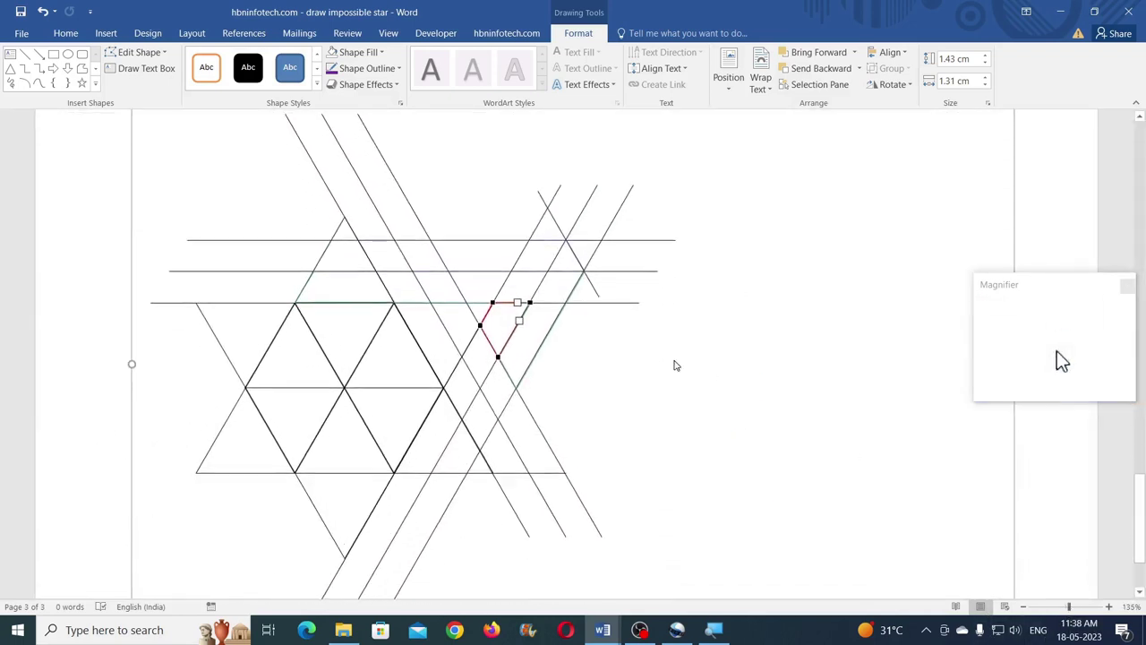
pyautogui.click(685, 356)
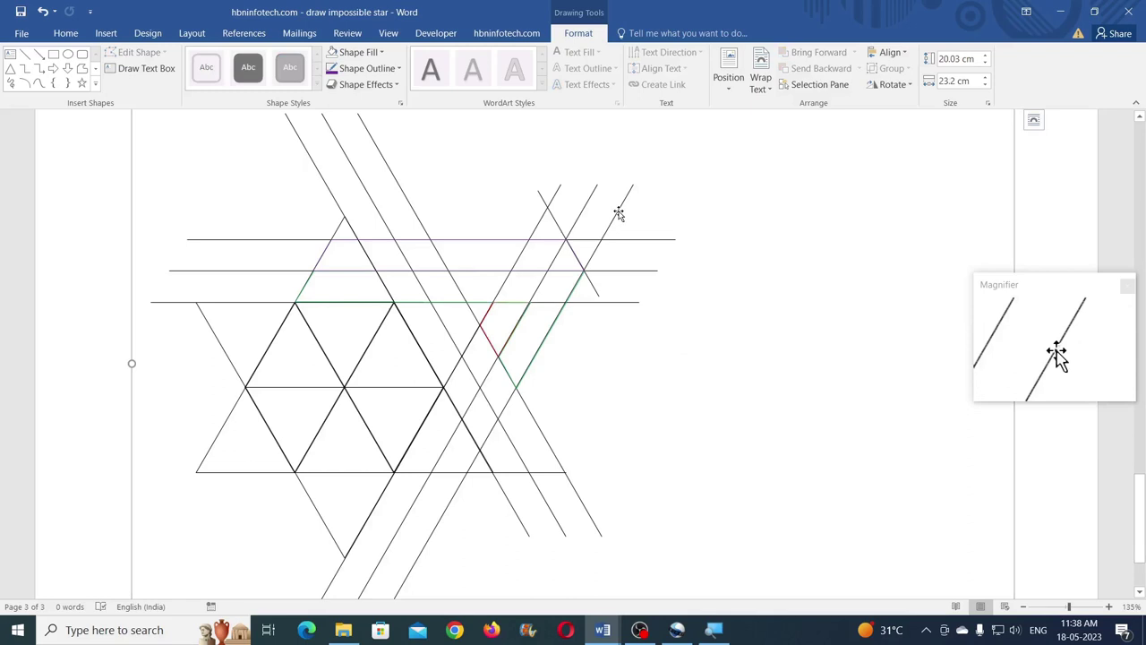
pyautogui.press('Tab')
pyautogui.hotkey('ctrl', 'z')
pyautogui.hotkey('ctrl', 'z')
pyautogui.hotkey('ctrl', 'z')
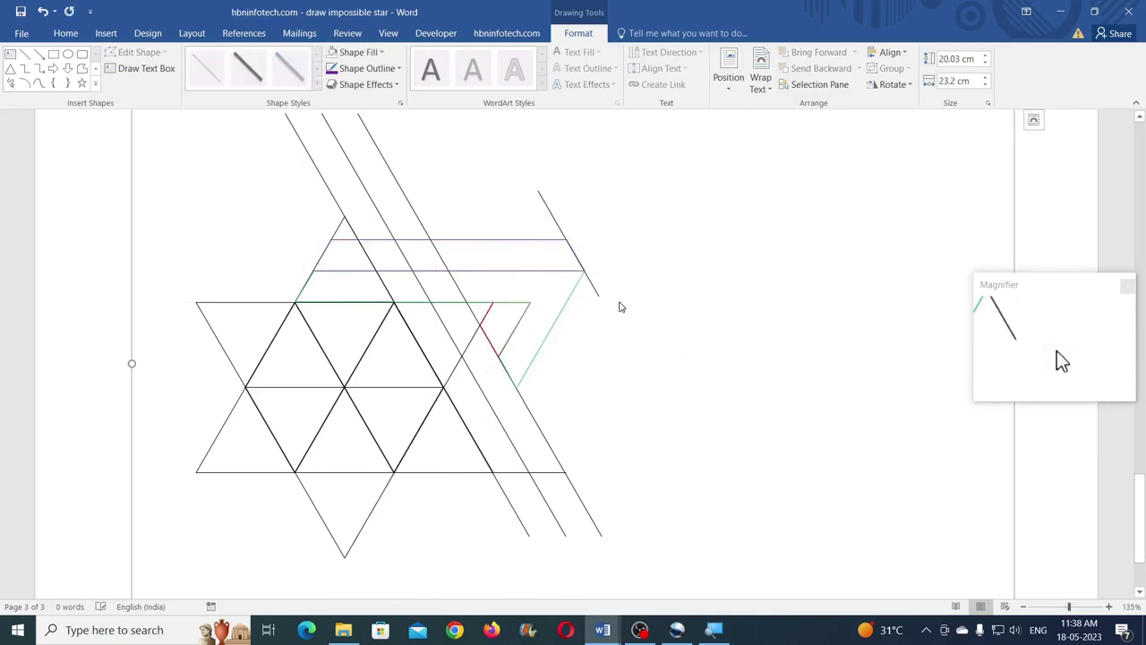
pyautogui.click(550, 213)
pyautogui.press('Delete')
pyautogui.click(420, 209)
pyautogui.press('Delete')
# Delete the top triangle, the star's triangle lines and the leftover short horizontal line
pyautogui.click(344, 221)
pyautogui.press('Delete')
pyautogui.moveTo(184, 260); pyautogui.dragTo(502, 579)
pyautogui.press('Delete')
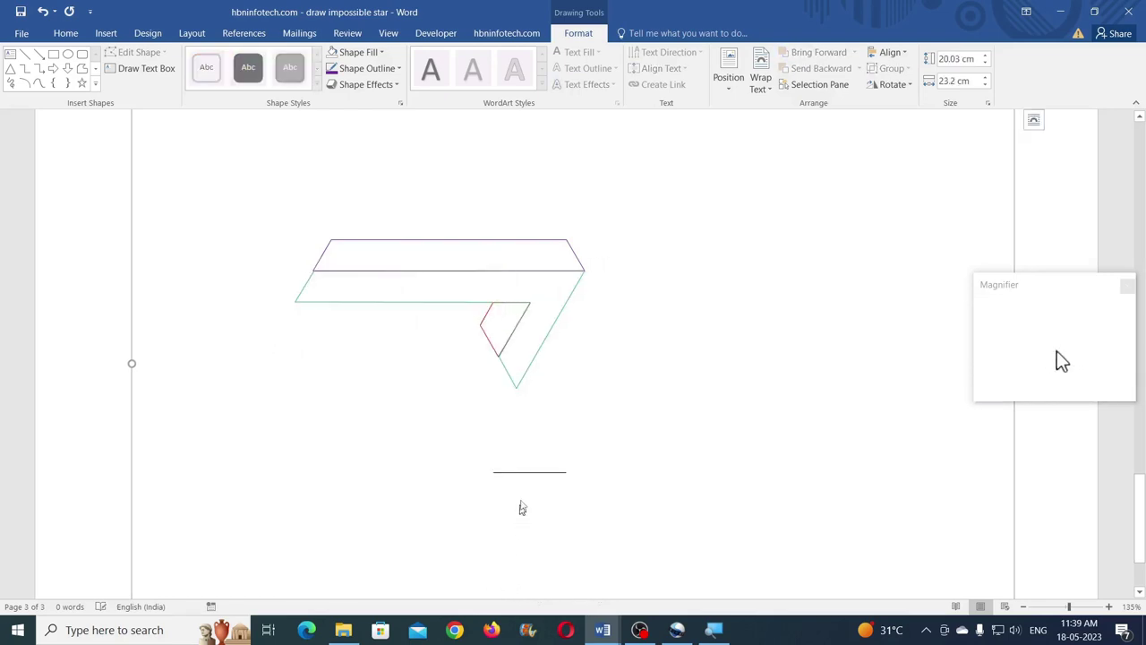
pyautogui.moveTo(475, 442); pyautogui.dragTo(582, 482)
pyautogui.press('Delete')
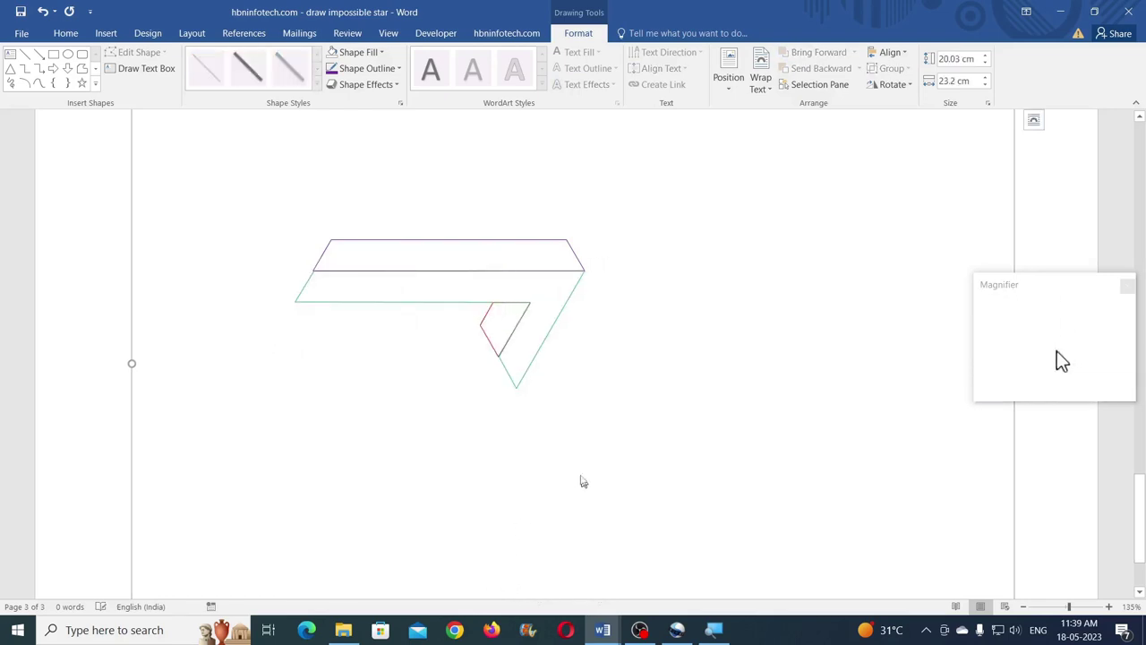
pyautogui.click(487, 315)
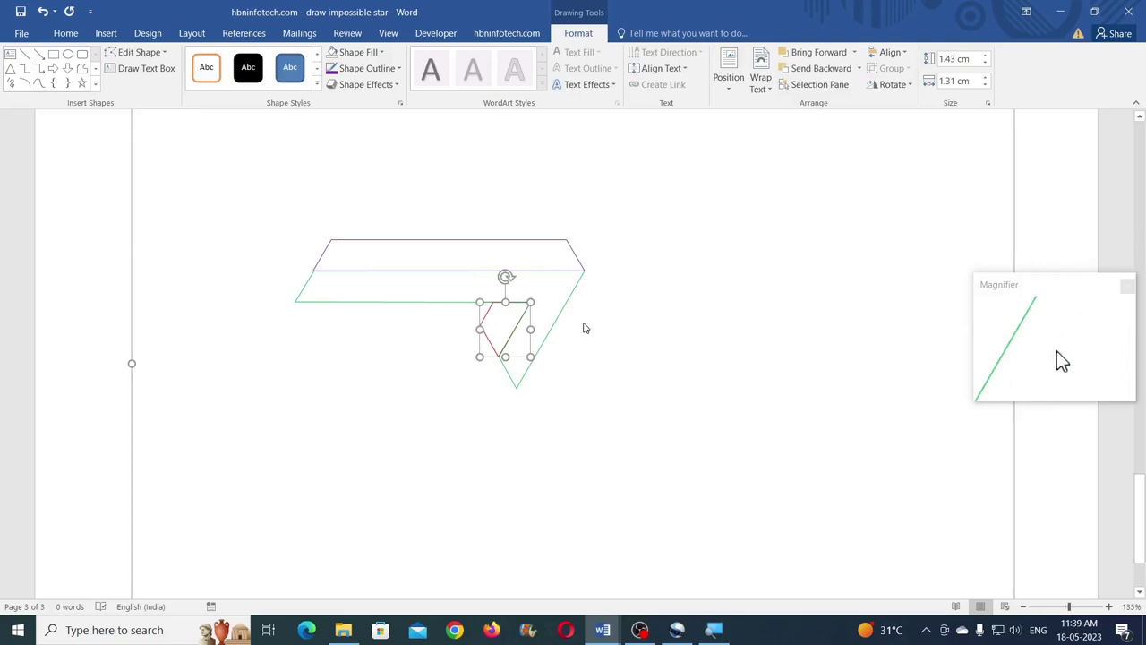
# Fill the purple, green and small red pieces with a light blue gradient
pyautogui.click(436, 240)
pyautogui.click(360, 54)
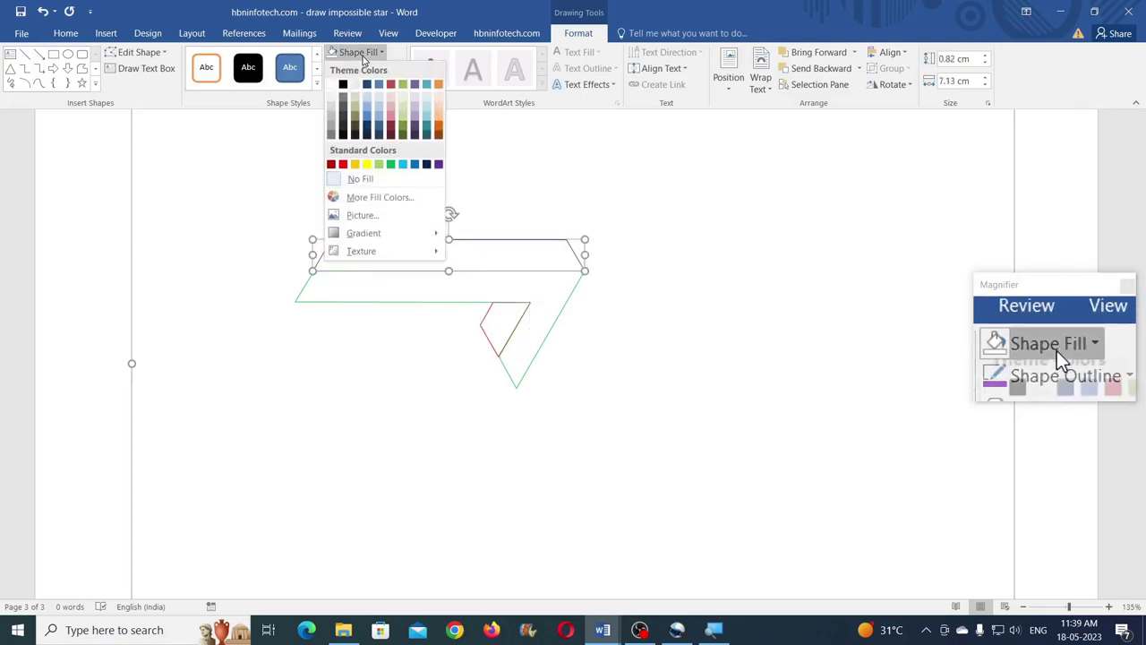
pyautogui.moveTo(355, 234)
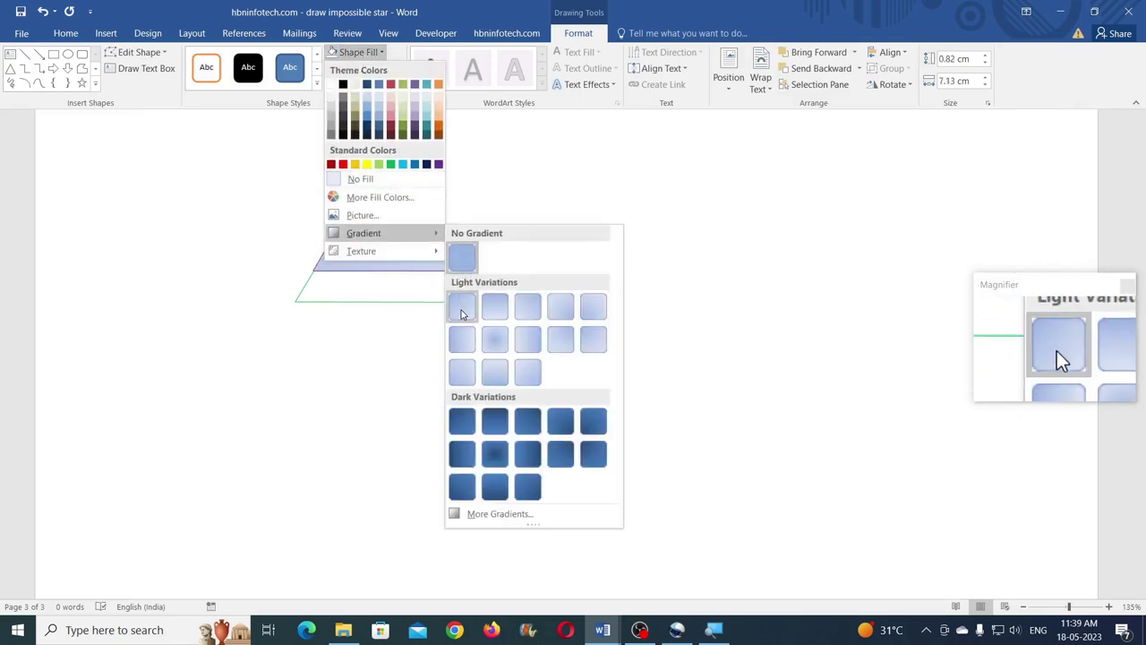
pyautogui.click(462, 309)
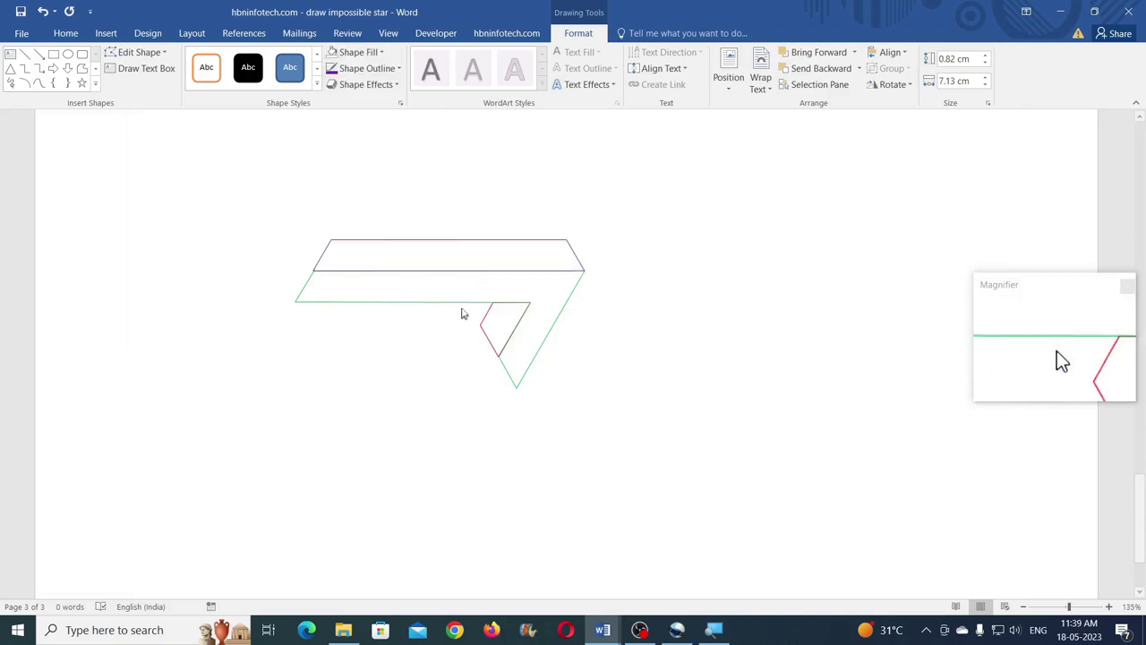
pyautogui.click(573, 294)
pyautogui.click(358, 52)
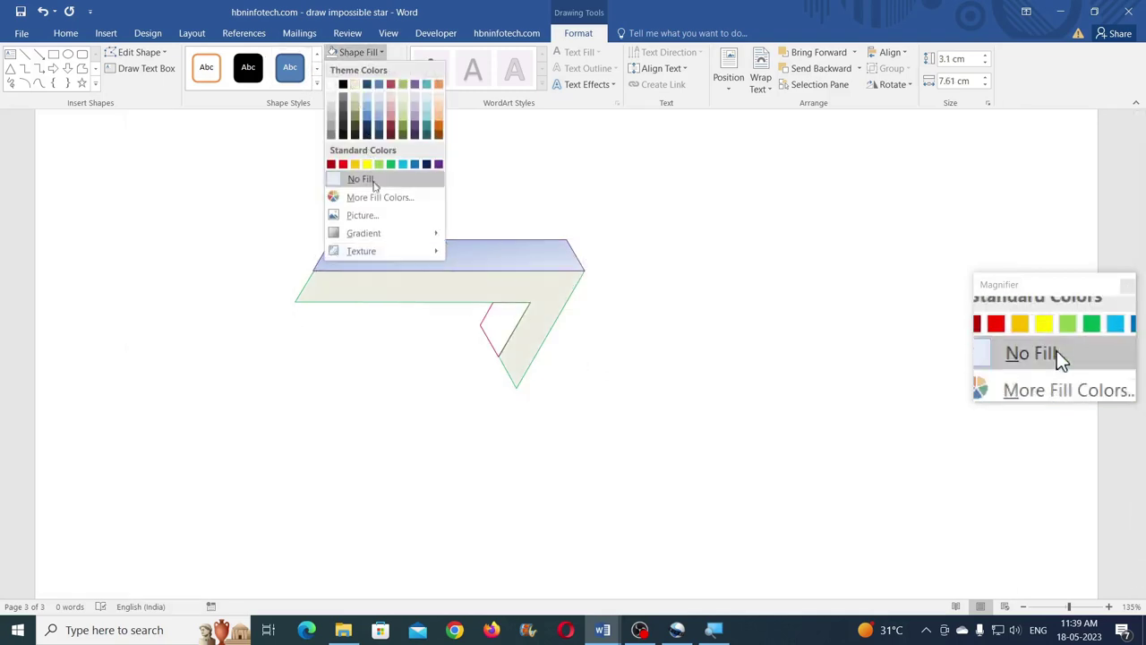
pyautogui.moveTo(358, 234)
pyautogui.click(493, 307)
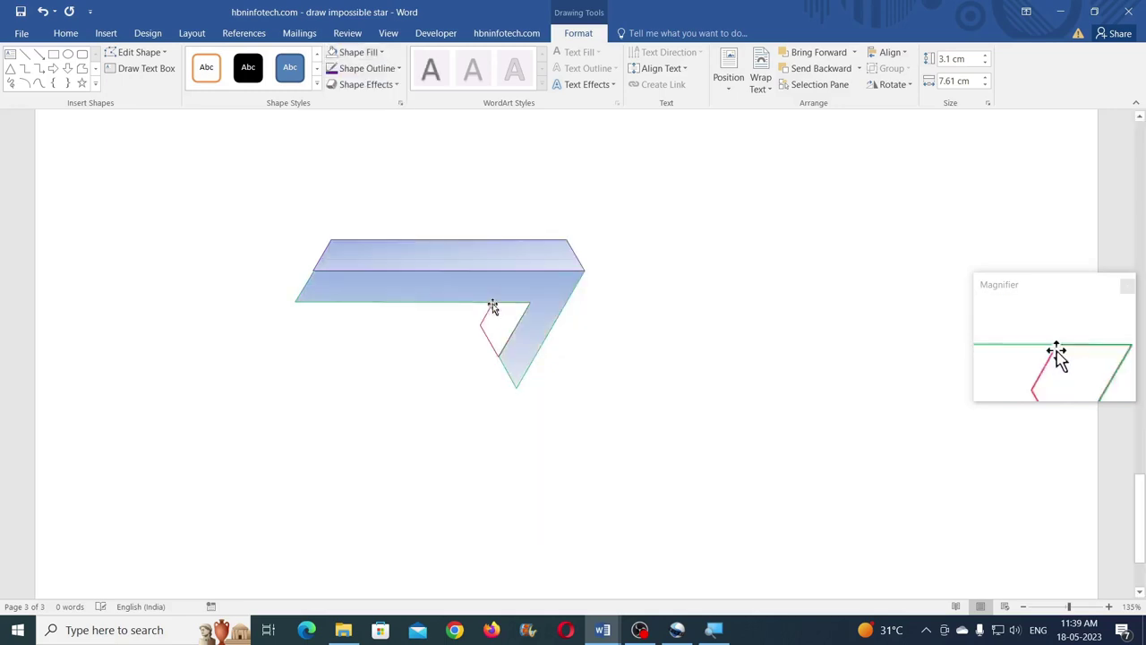
pyautogui.click(488, 313)
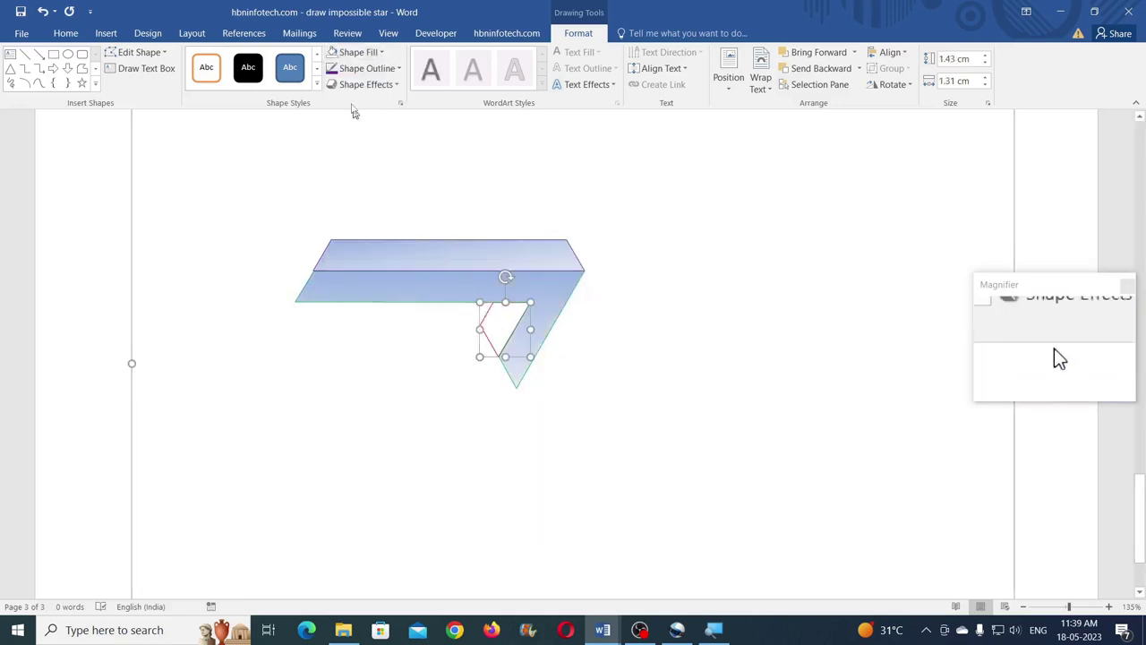
pyautogui.click(358, 51)
pyautogui.moveTo(379, 233)
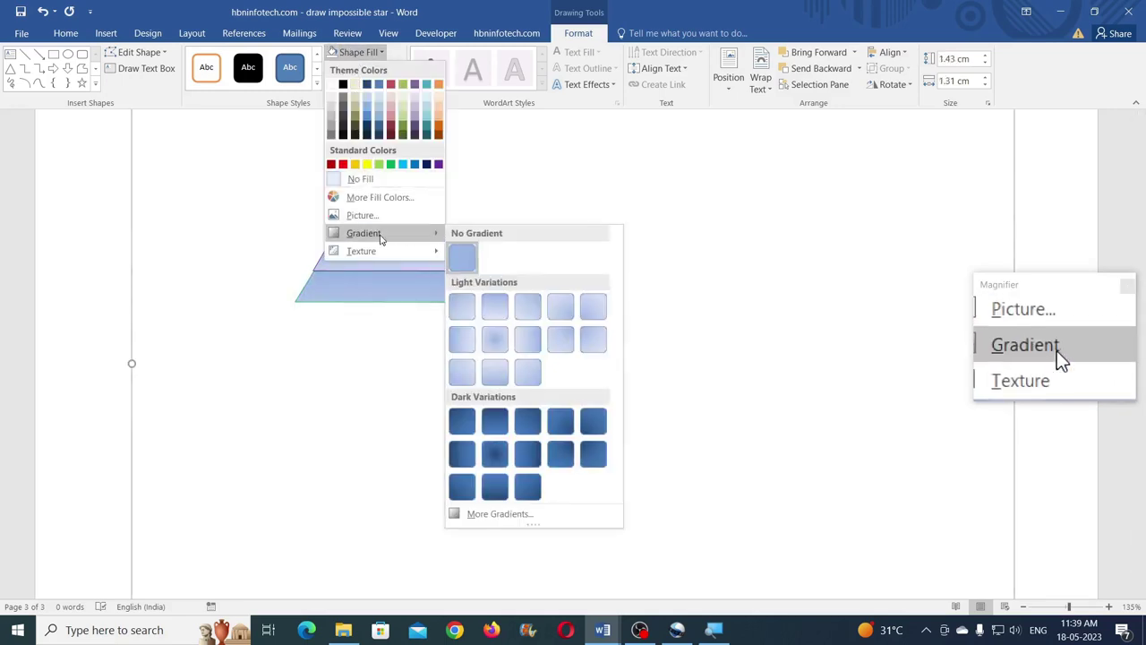
pyautogui.click(498, 373)
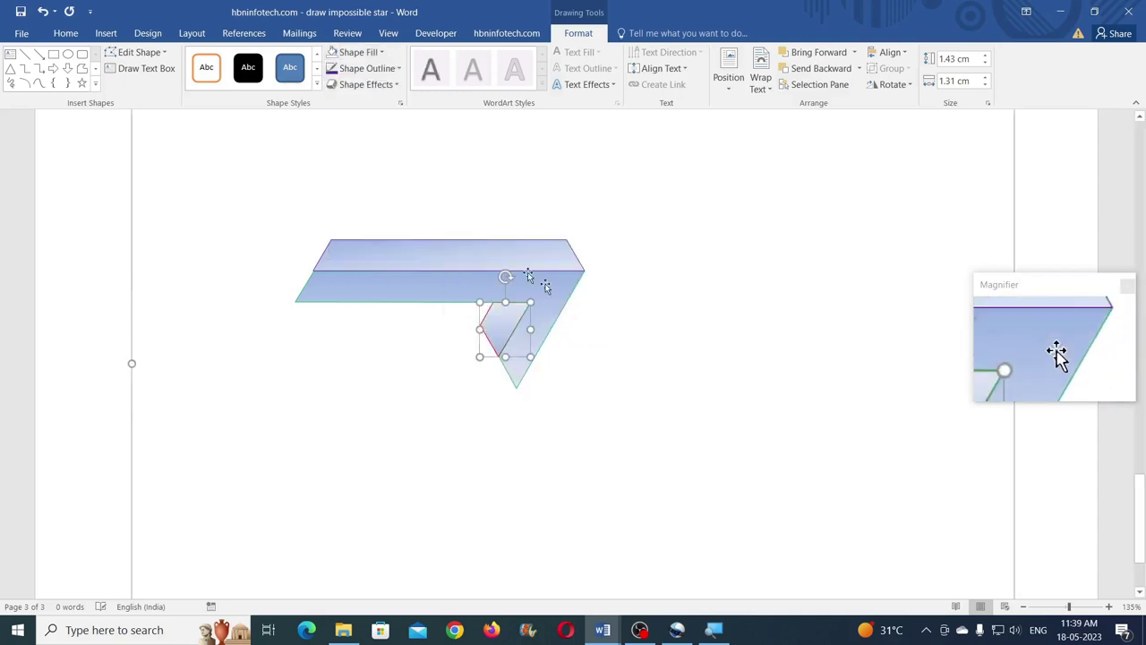
# Give all three star pieces black outlines
pyautogui.moveTo(249, 189)
pyautogui.mouseDown()
pyautogui.moveTo(333, 297)
pyautogui.moveTo(652, 443)
pyautogui.mouseUp()
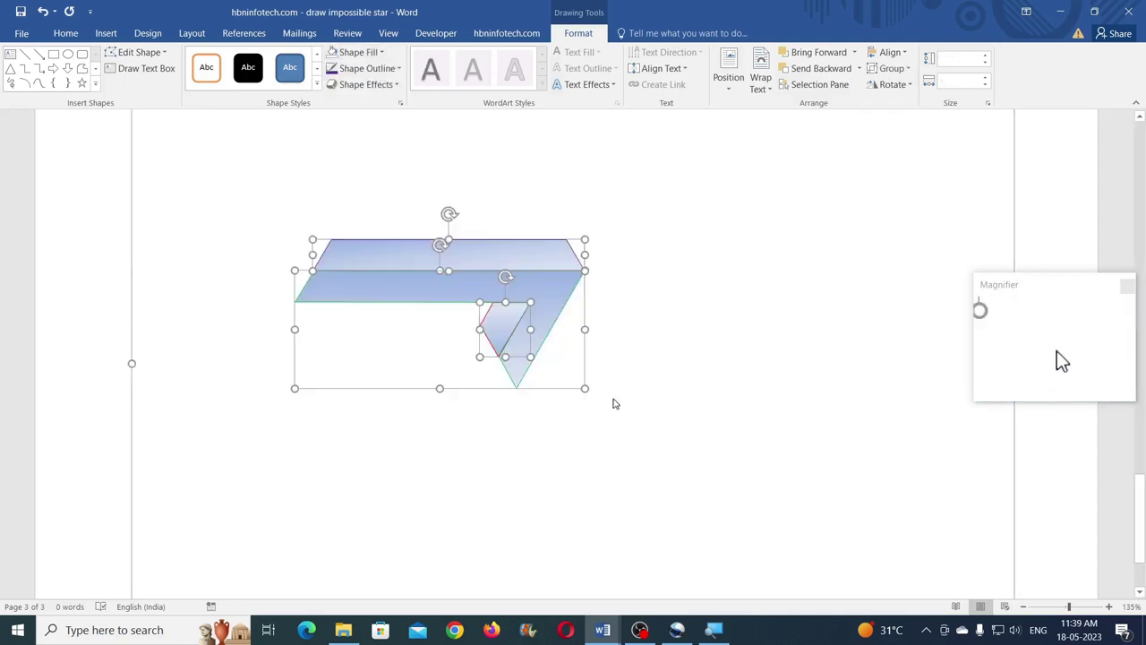
pyautogui.click(353, 69)
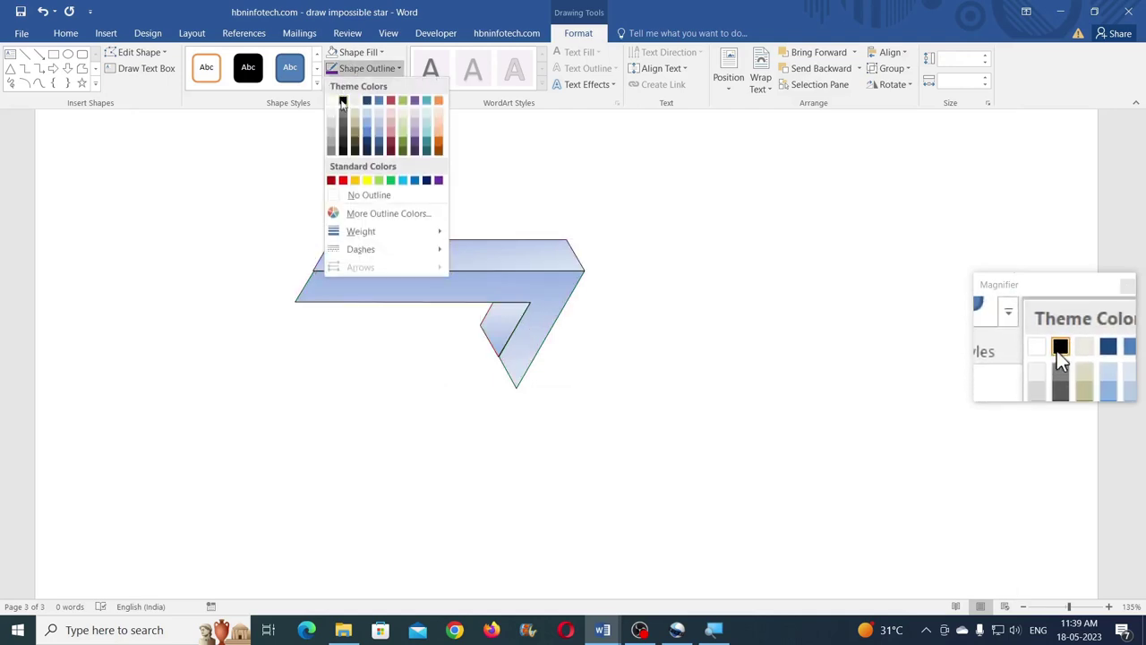
pyautogui.click(342, 101)
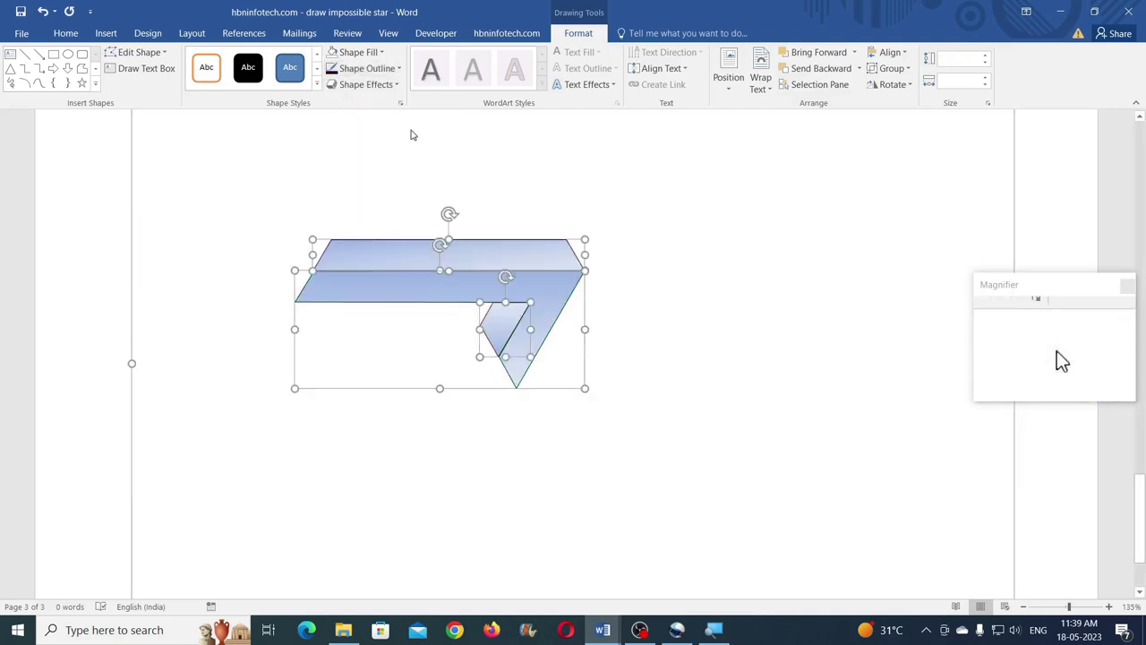
pyautogui.click(589, 213)
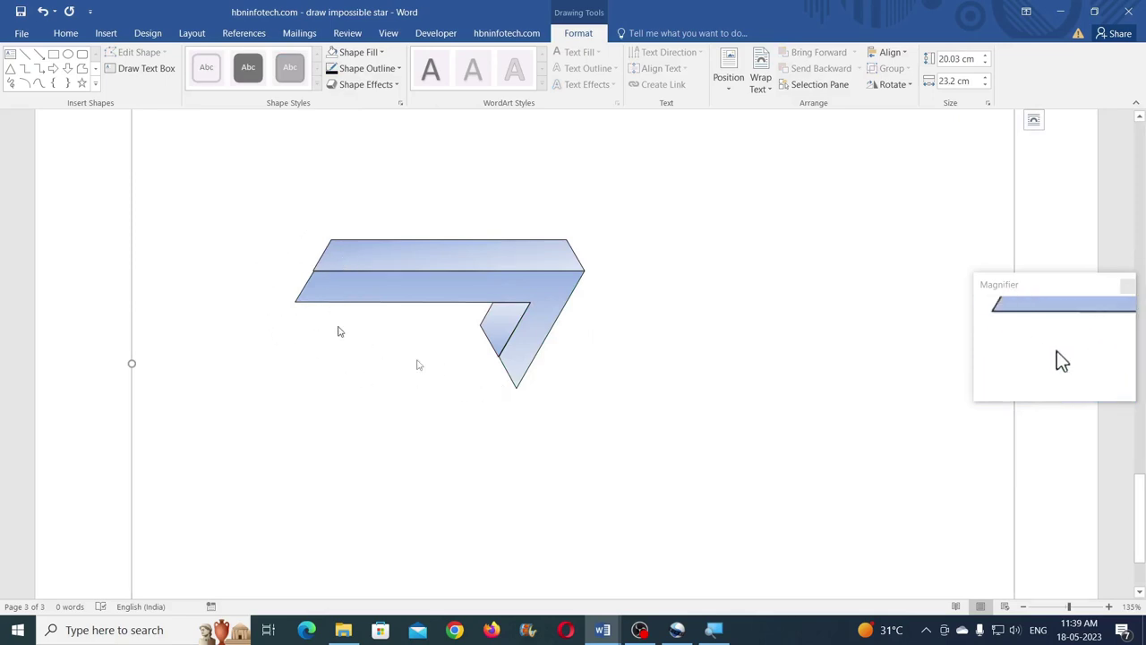
pyautogui.click(1085, 606)
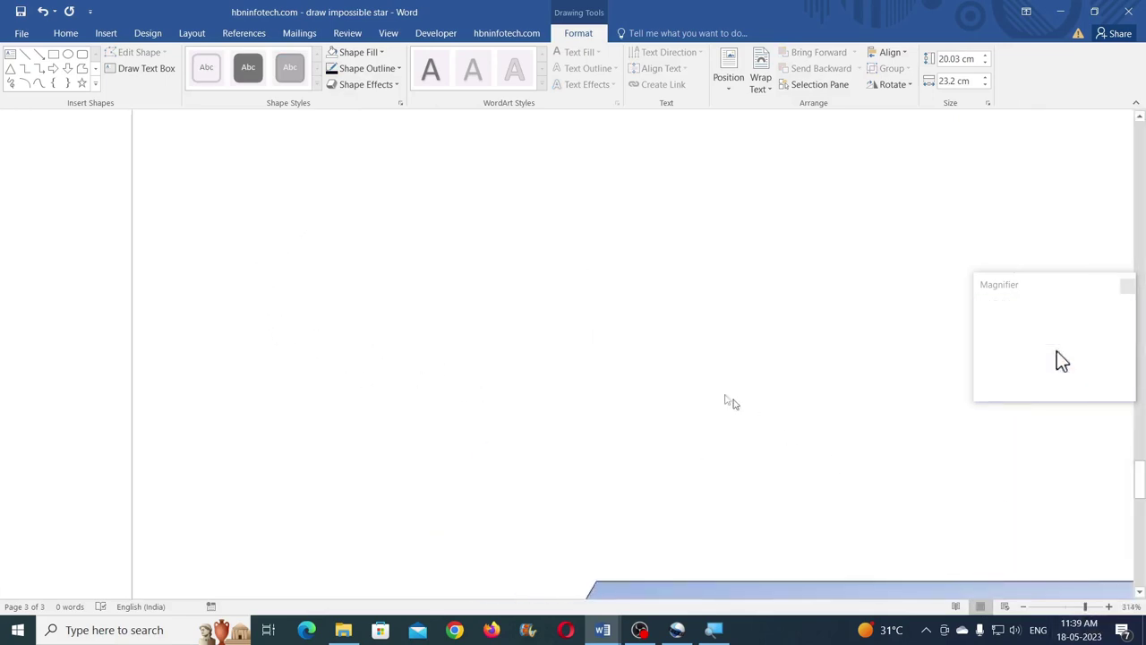
# Move the upper band's lower-left corner point so it meets the band below
pyautogui.scroll(-1, 704, 384)
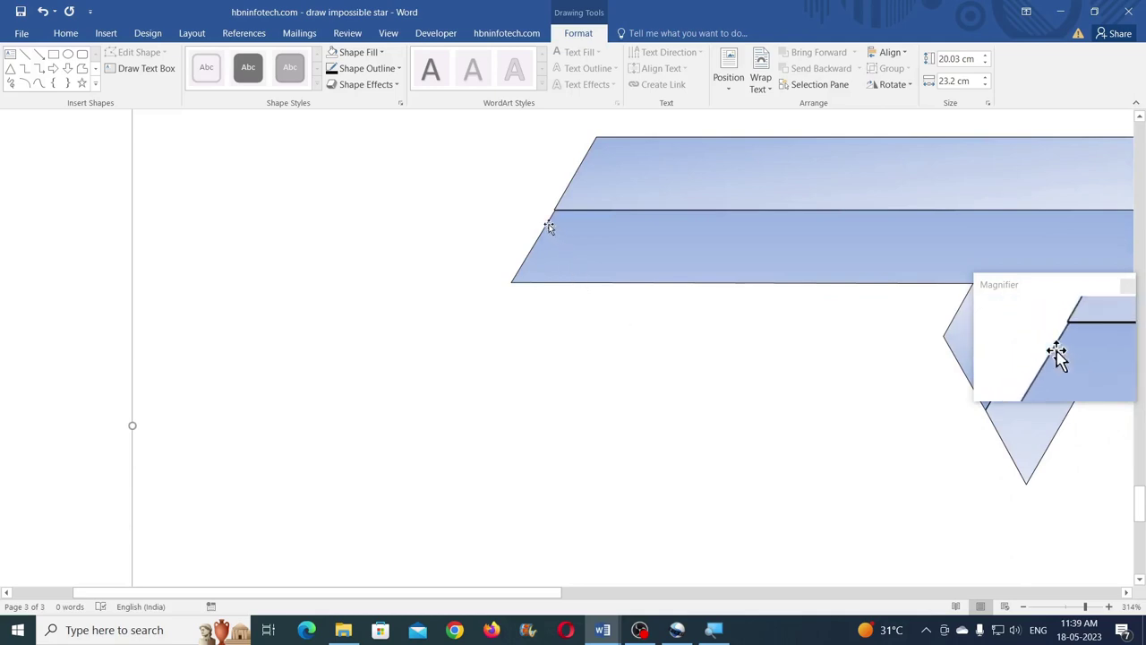
pyautogui.click(566, 190)
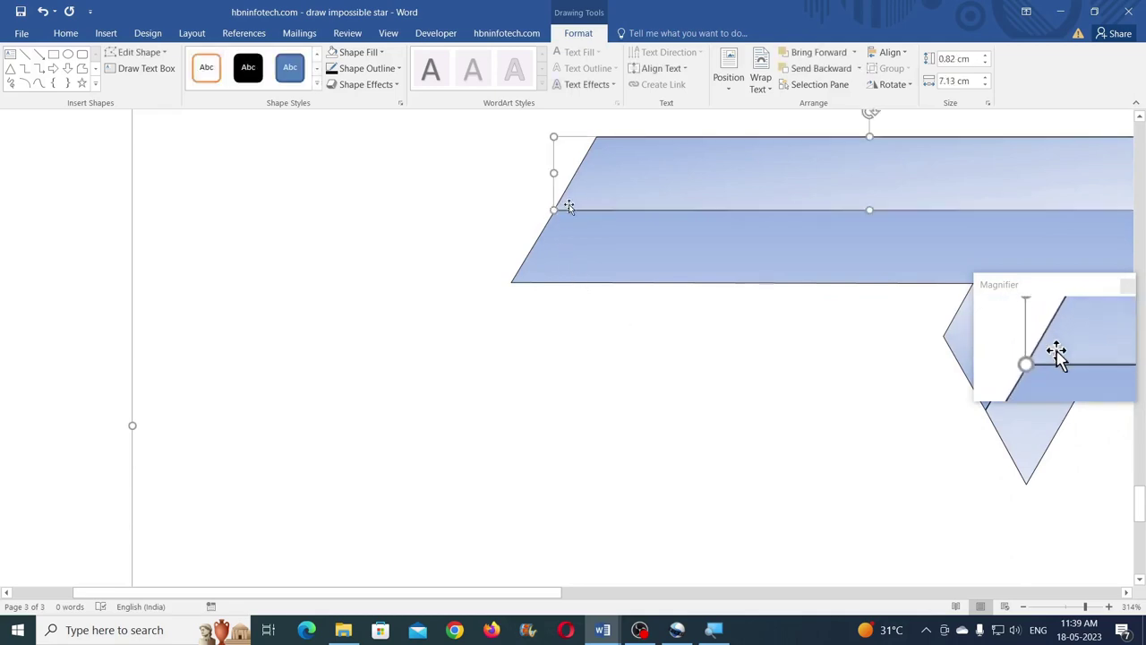
pyautogui.click(1105, 606)
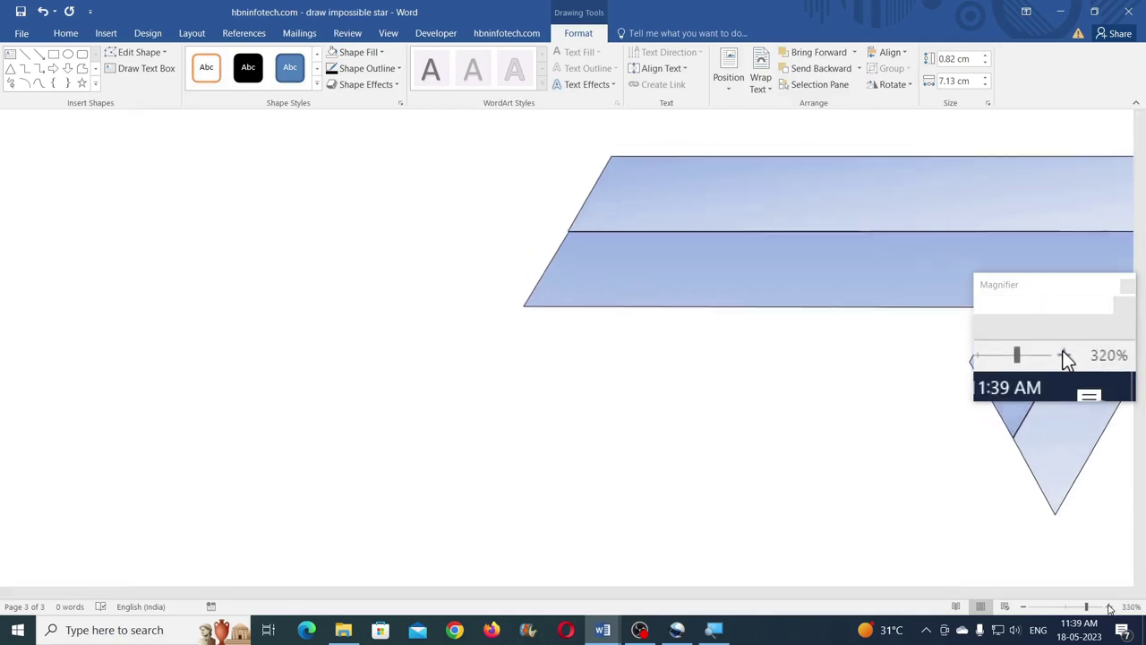
pyautogui.click(1105, 606)
pyautogui.click(1104, 606)
pyautogui.click(1104, 606)
pyautogui.click(1105, 606)
pyautogui.click(1105, 606)
pyautogui.click(519, 594)
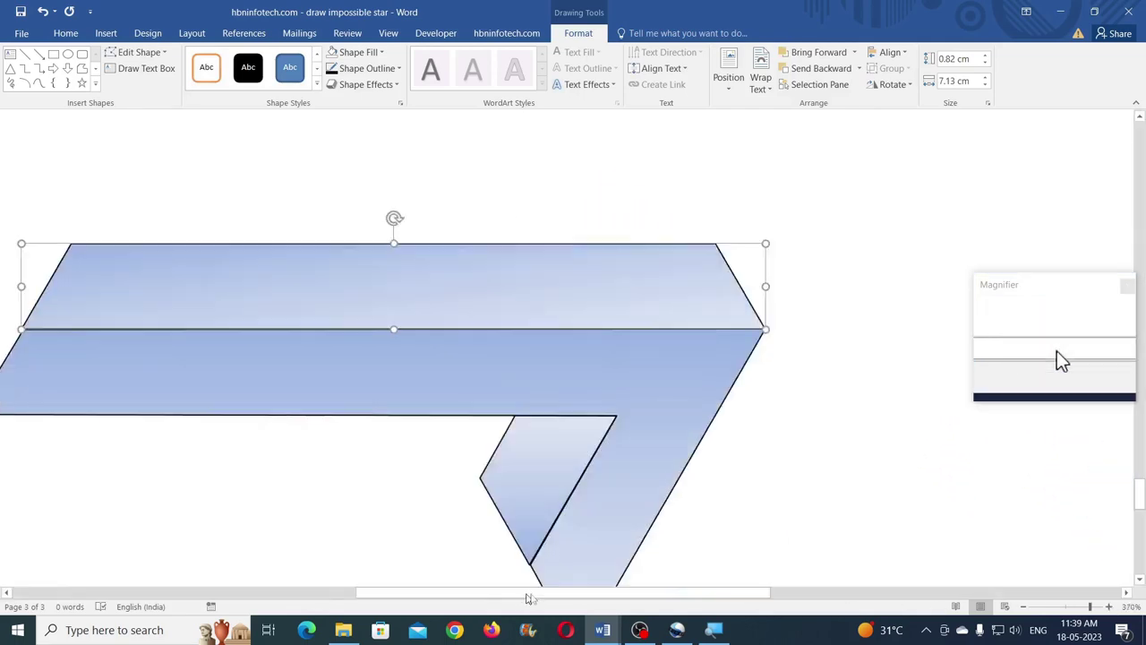
pyautogui.moveTo(578, 597); pyautogui.dragTo(360, 582)
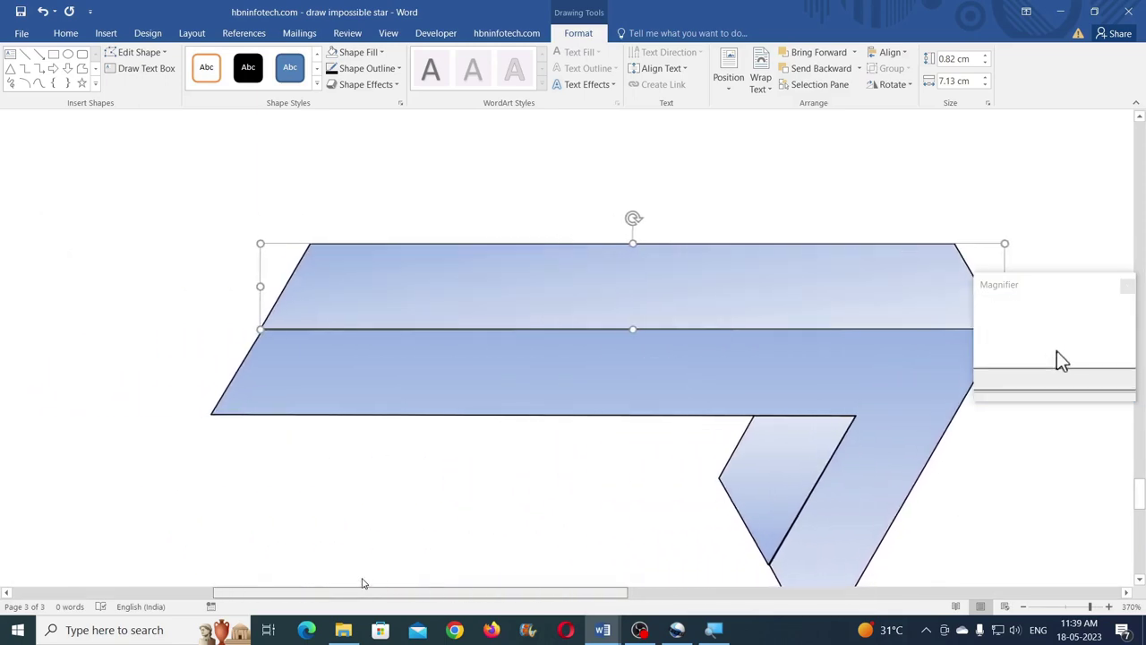
pyautogui.click(138, 52)
pyautogui.click(145, 87)
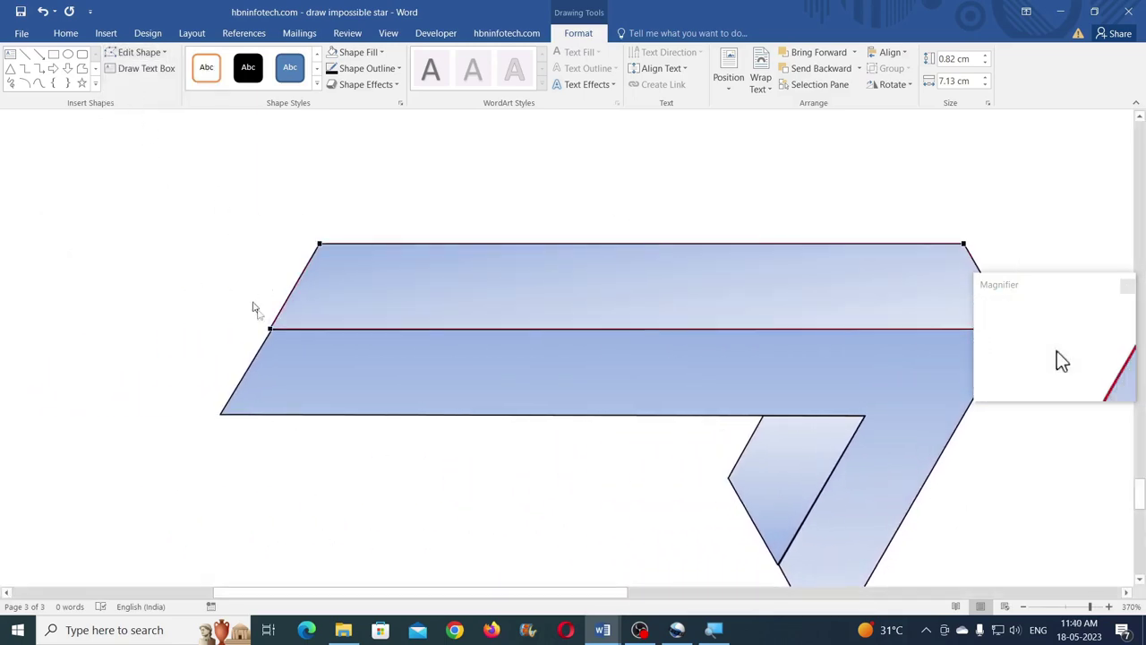
pyautogui.click(270, 329)
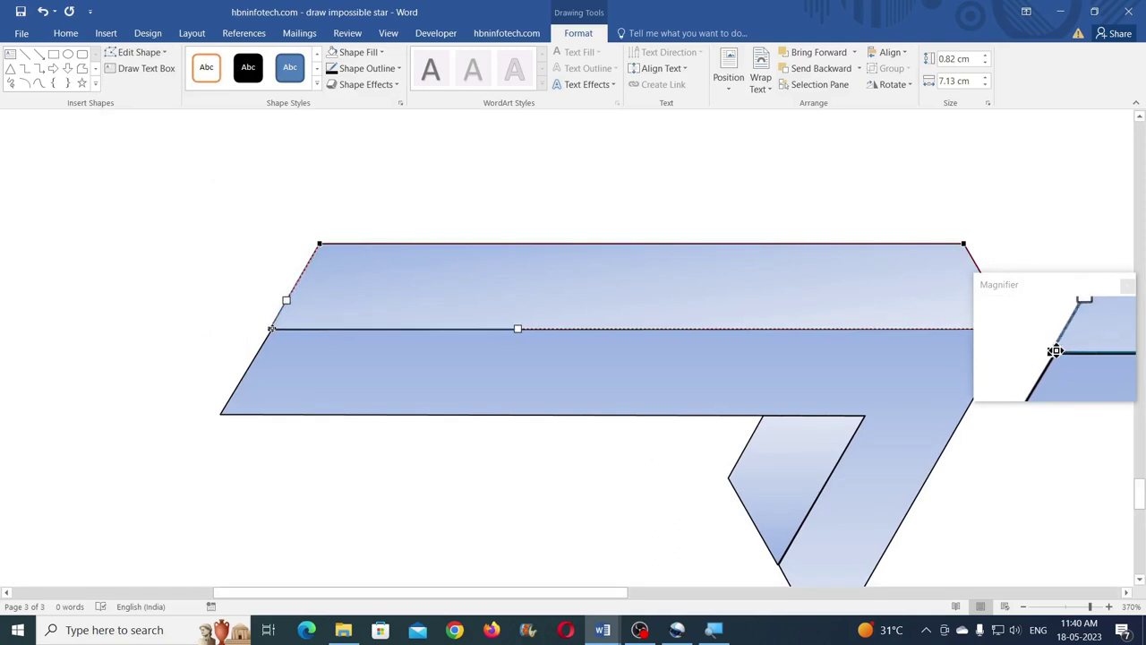
pyautogui.click(272, 341)
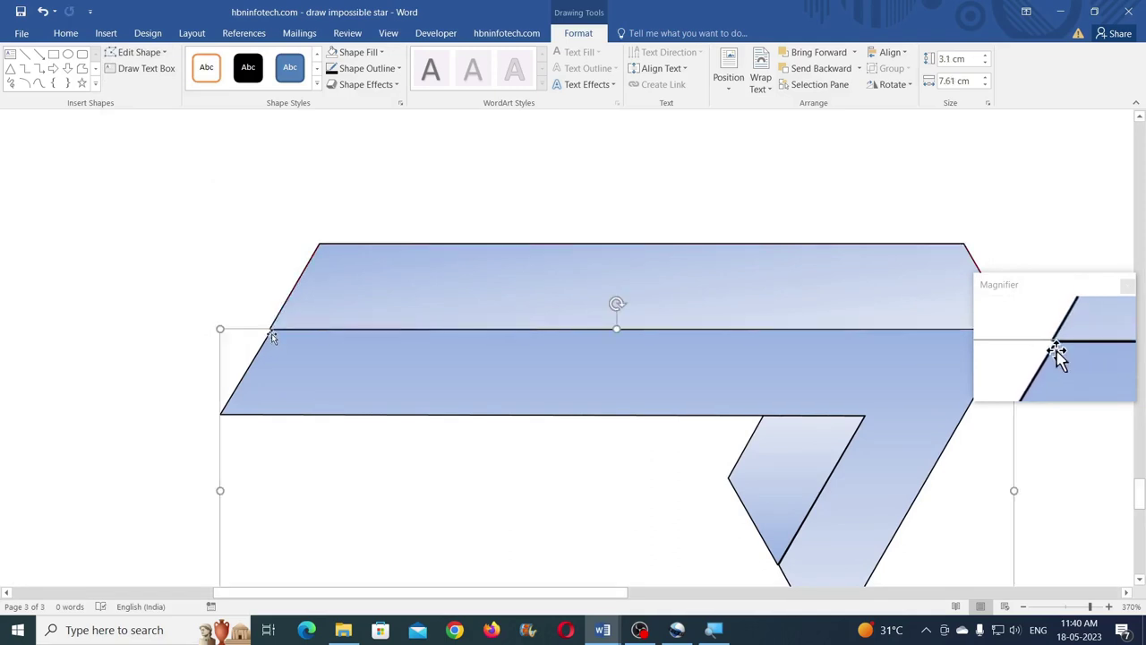
pyautogui.hotkey('ctrl', 'z')
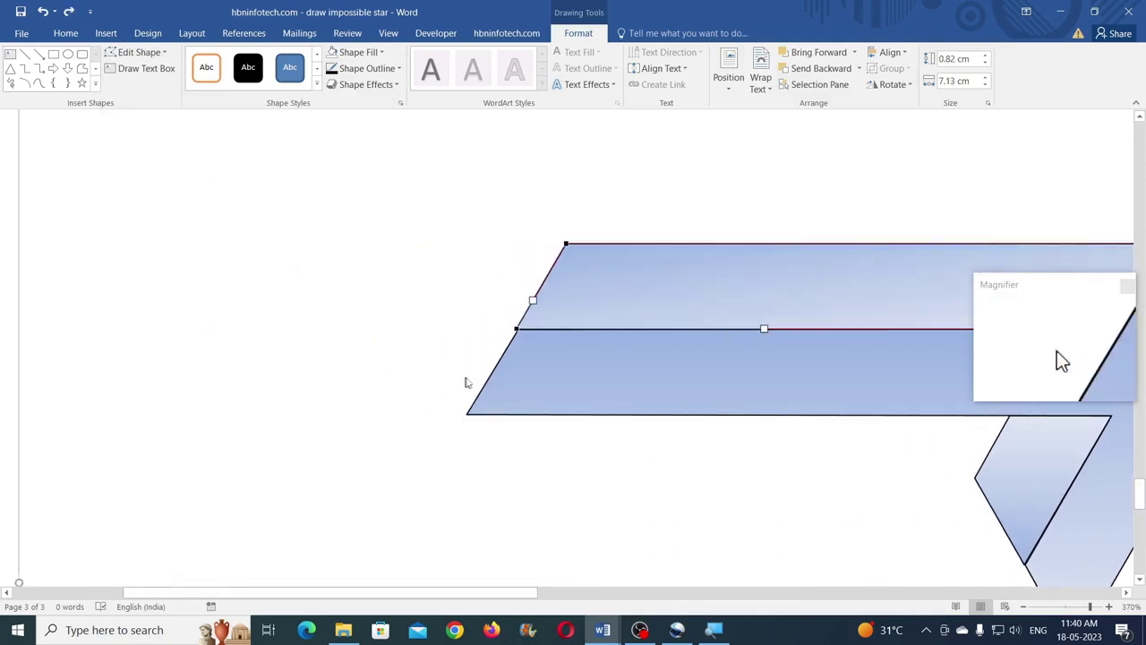
pyautogui.moveTo(517, 329)
pyautogui.mouseDown()
pyautogui.moveTo(529, 311)
pyautogui.moveTo(517, 329)
pyautogui.mouseUp()
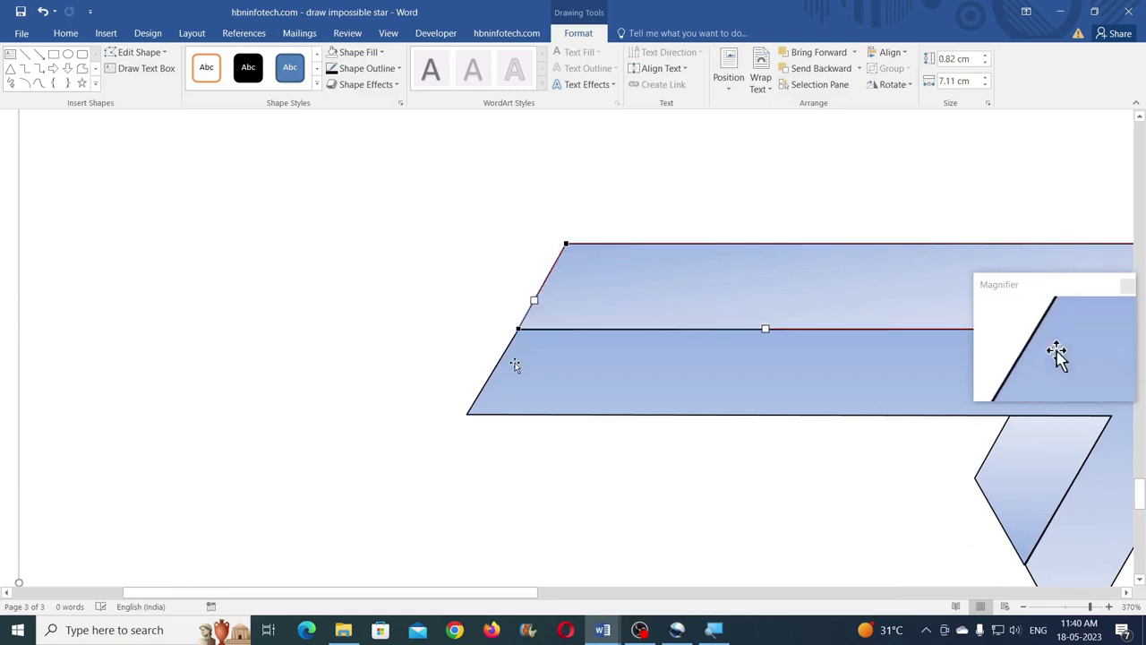
pyautogui.click(533, 370)
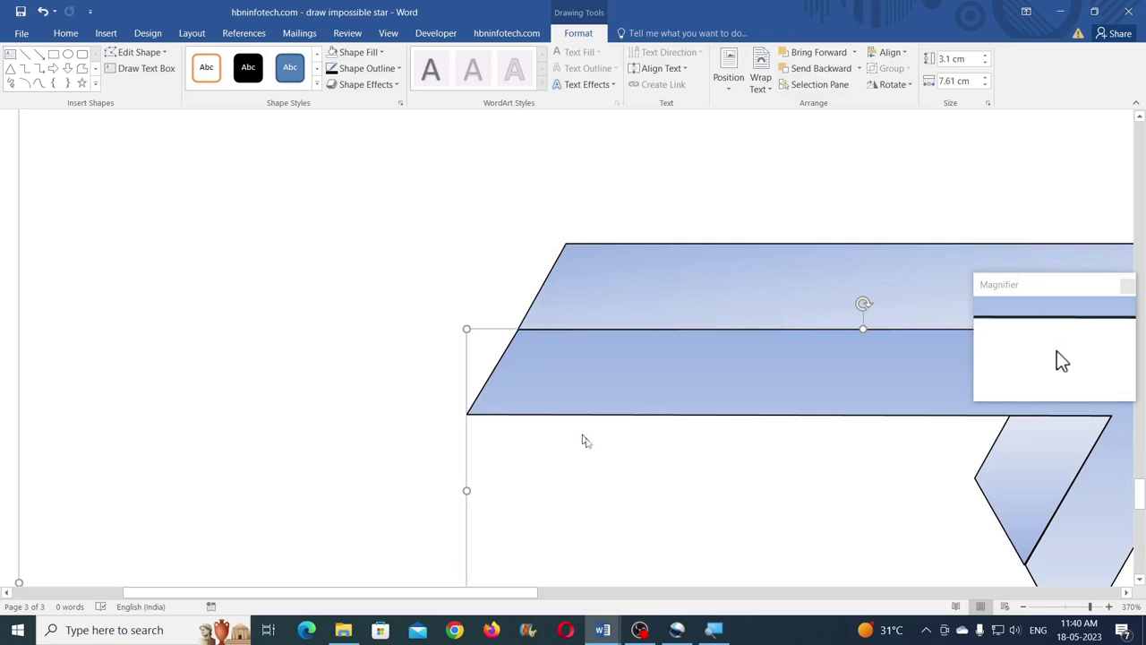
# Put the small triangle into point-editing mode
pyautogui.moveTo(543, 589); pyautogui.dragTo(645, 598)
pyautogui.scroll(-3, 655, 409)
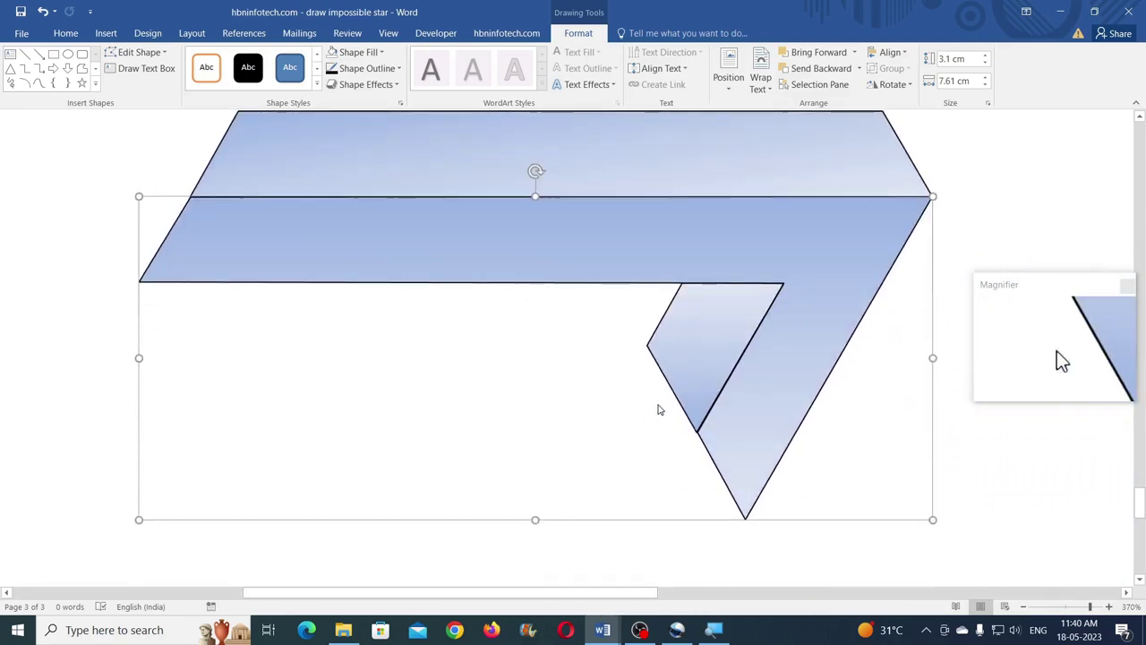
pyautogui.click(716, 369)
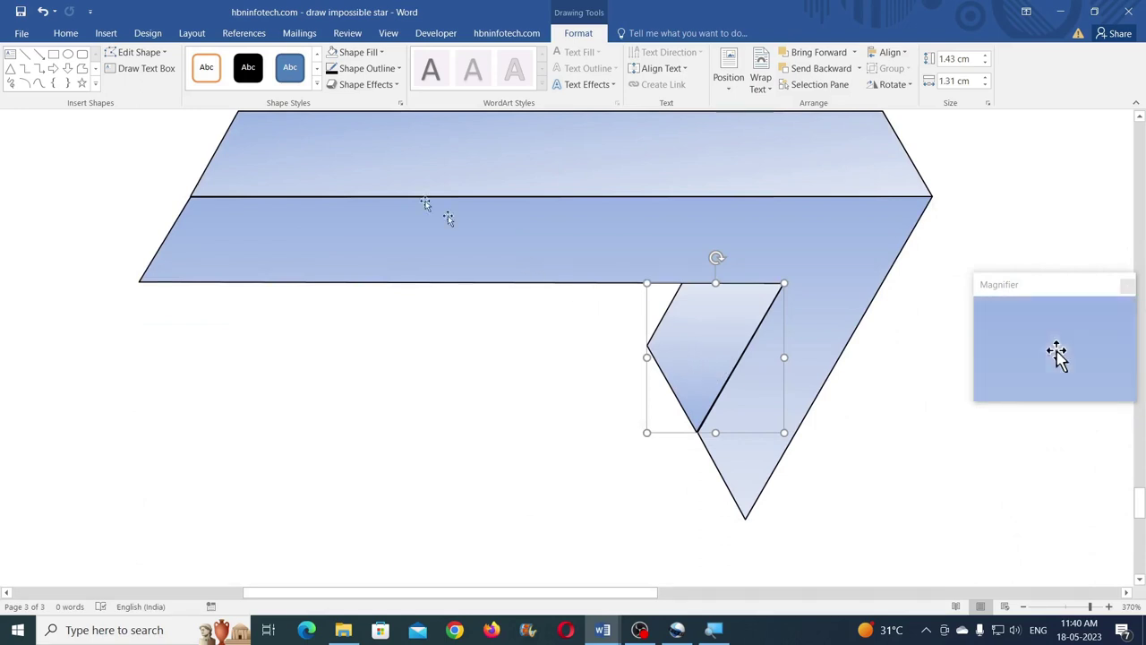
pyautogui.click(164, 53)
pyautogui.click(146, 86)
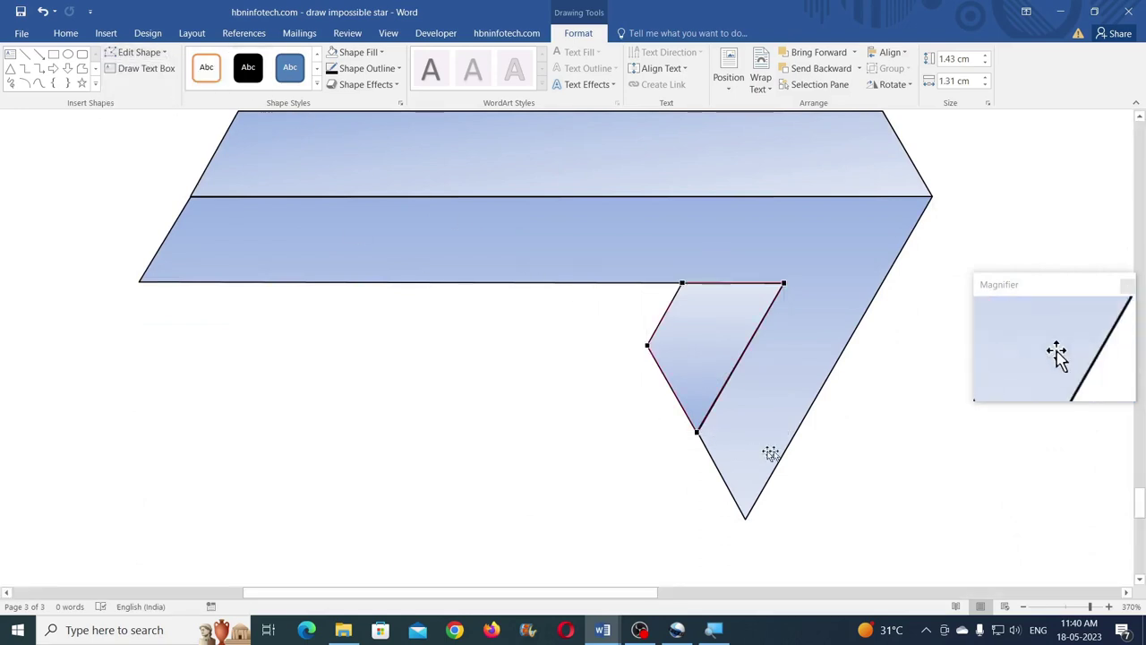
# Move the triangle's bottom point up-left onto the adjoining edge
pyautogui.moveTo(696, 433)
pyautogui.mouseDown()
pyautogui.moveTo(671, 389)
pyautogui.moveTo(703, 436)
pyautogui.mouseUp()
pyautogui.click(820, 461)
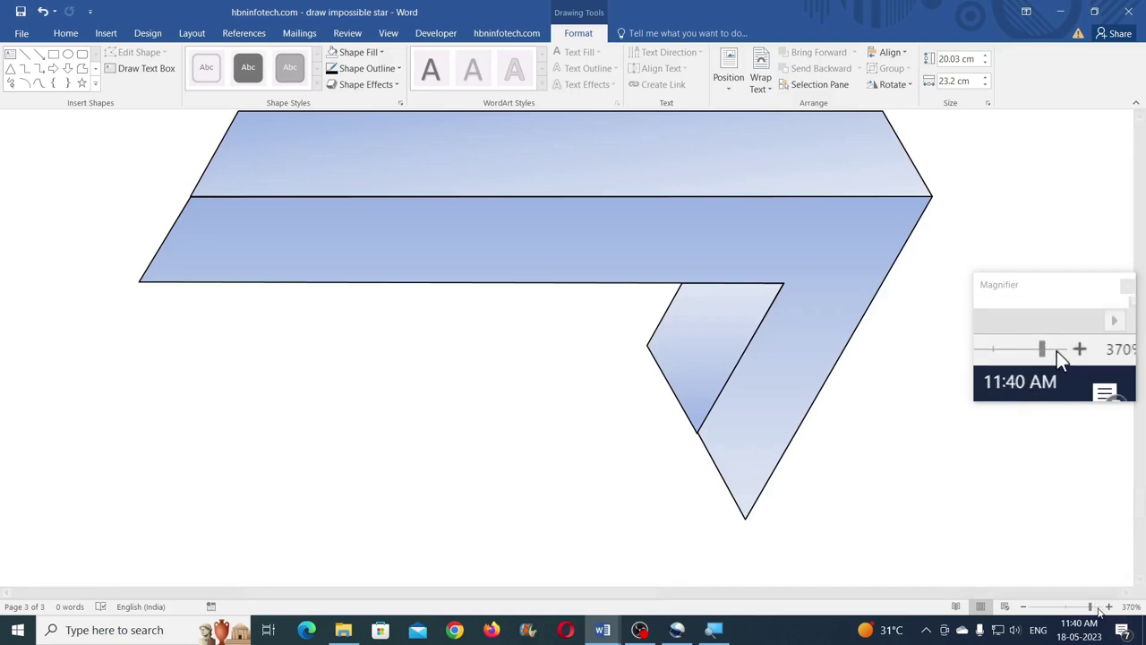
pyautogui.moveTo(1089, 607); pyautogui.dragTo(1098, 607)
pyautogui.scroll(-10, 722, 409)
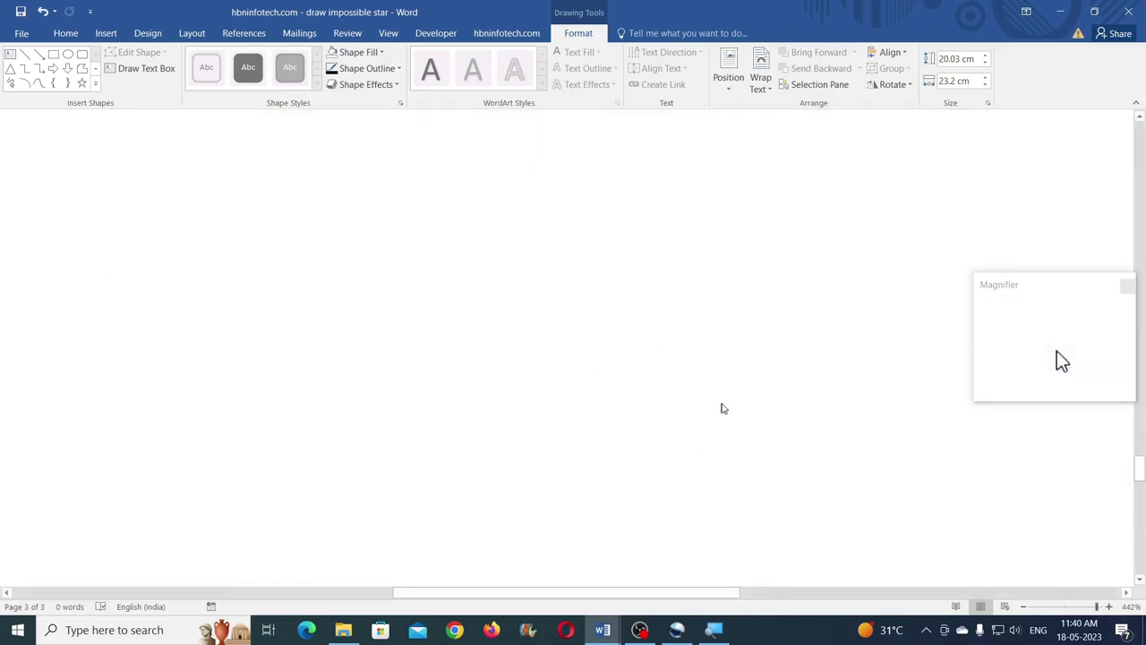
# Fine-tune the left parallelogram piece's lower corner point onto the neighbouring edge
pyautogui.click(364, 224)
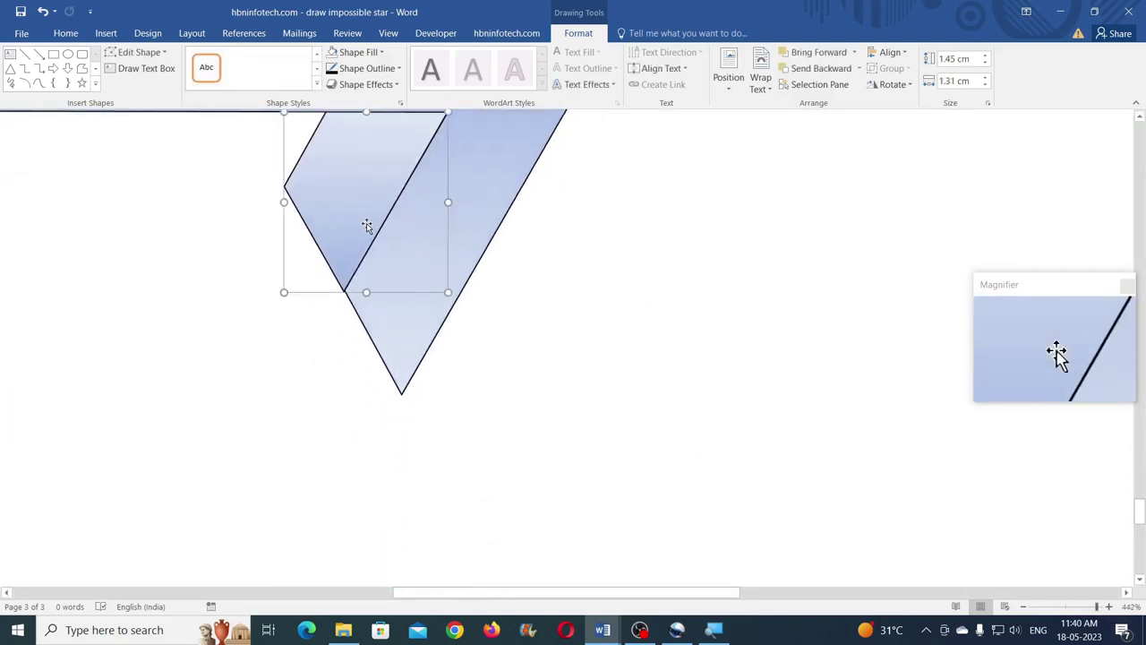
pyautogui.click(126, 54)
pyautogui.click(143, 90)
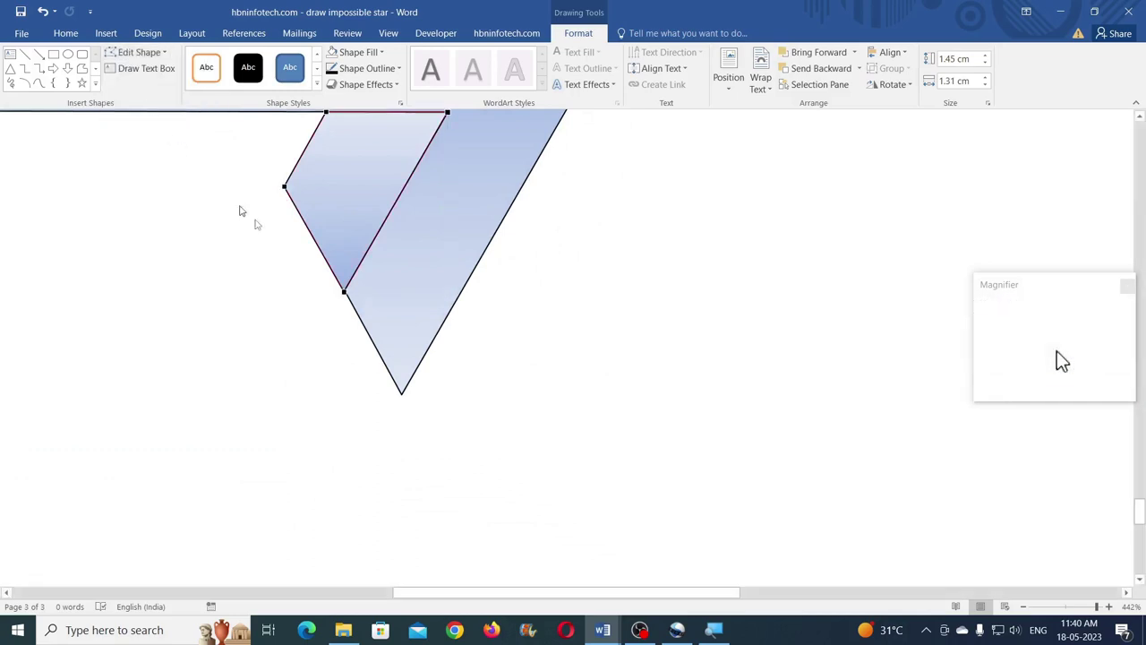
pyautogui.moveTo(344, 291)
pyautogui.mouseDown()
pyautogui.moveTo(376, 220)
pyautogui.moveTo(342, 287)
pyautogui.moveTo(361, 317)
pyautogui.moveTo(344, 289)
pyautogui.mouseUp()
pyautogui.click(369, 308)
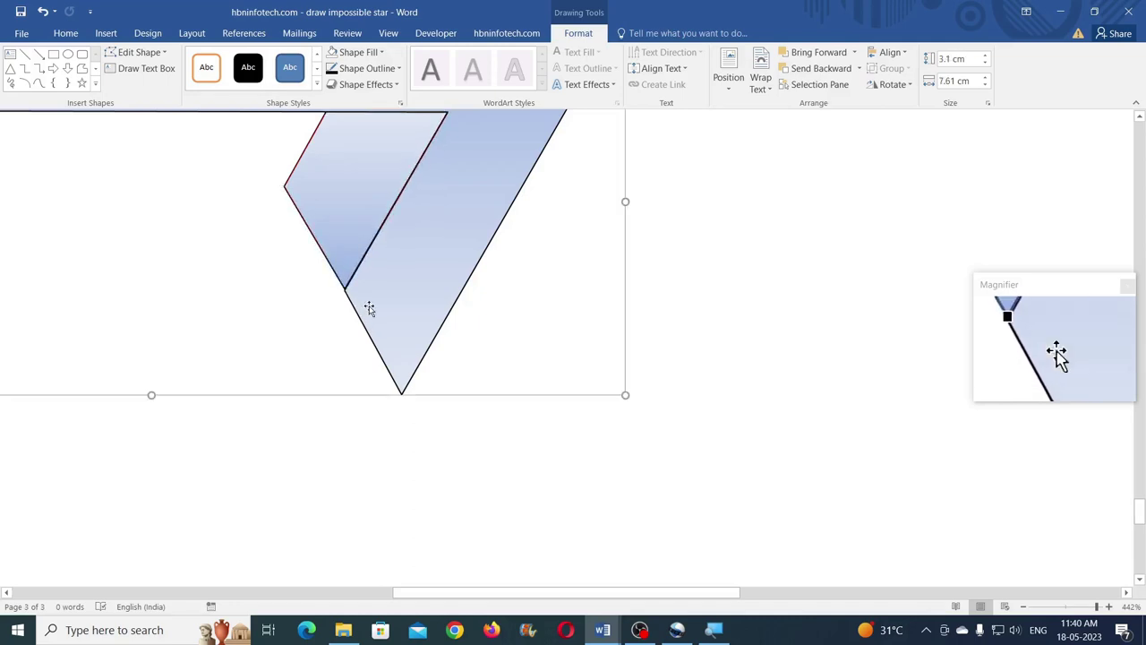
pyautogui.click(340, 268)
pyautogui.click(139, 52)
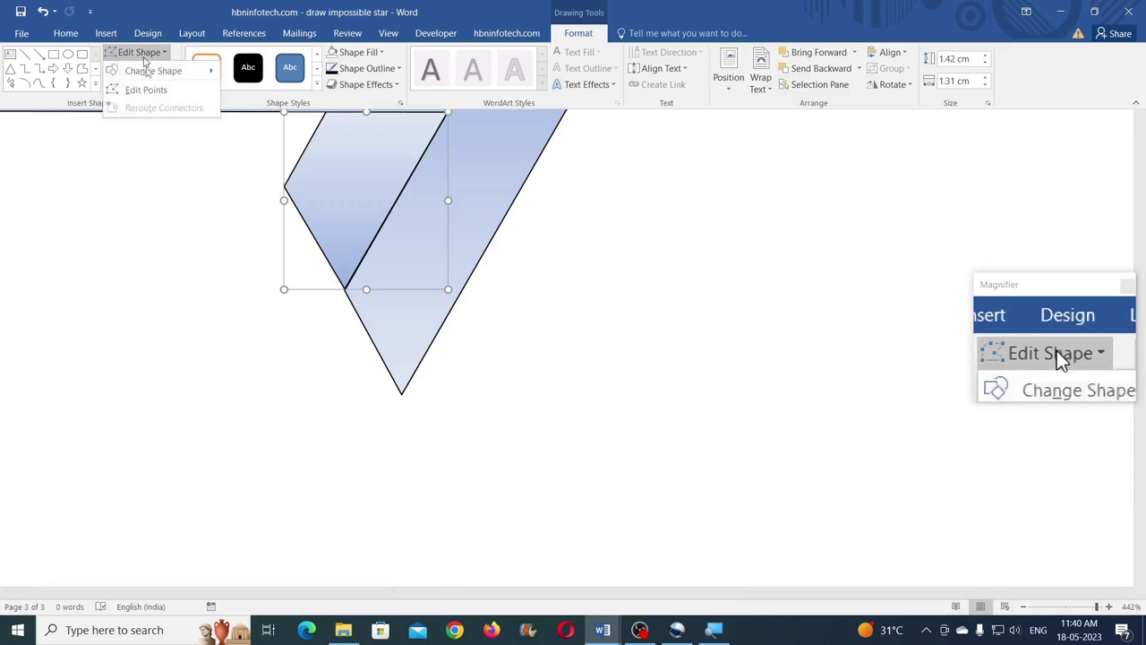
pyautogui.click(150, 90)
pyautogui.click(344, 287)
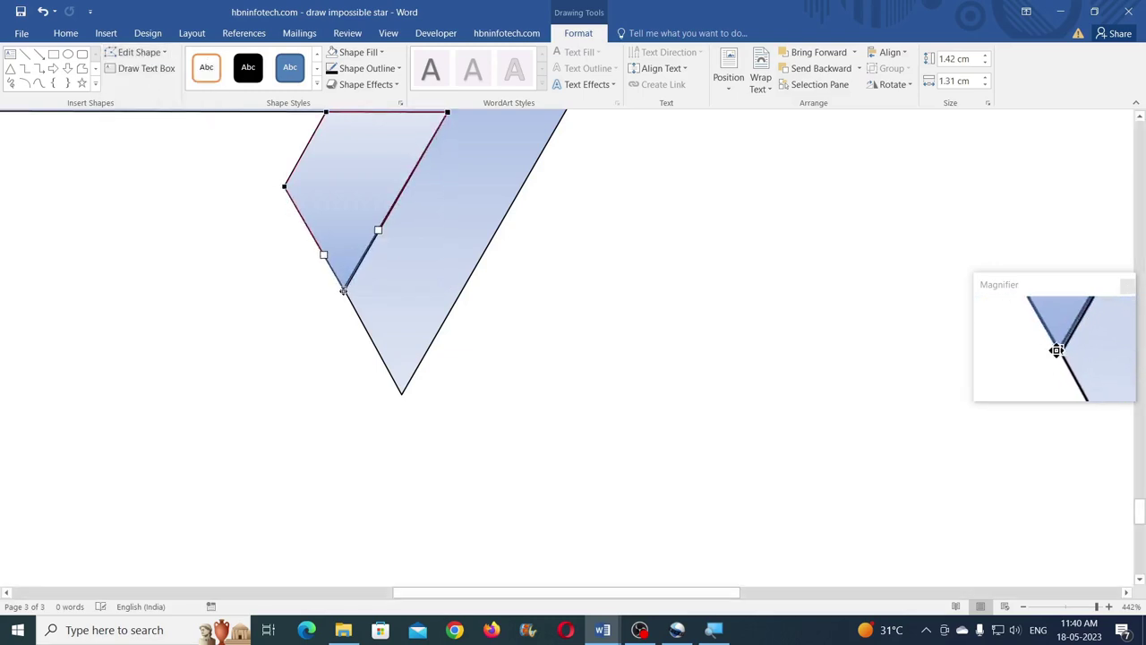
pyautogui.moveTo(345, 289); pyautogui.dragTo(347, 289)
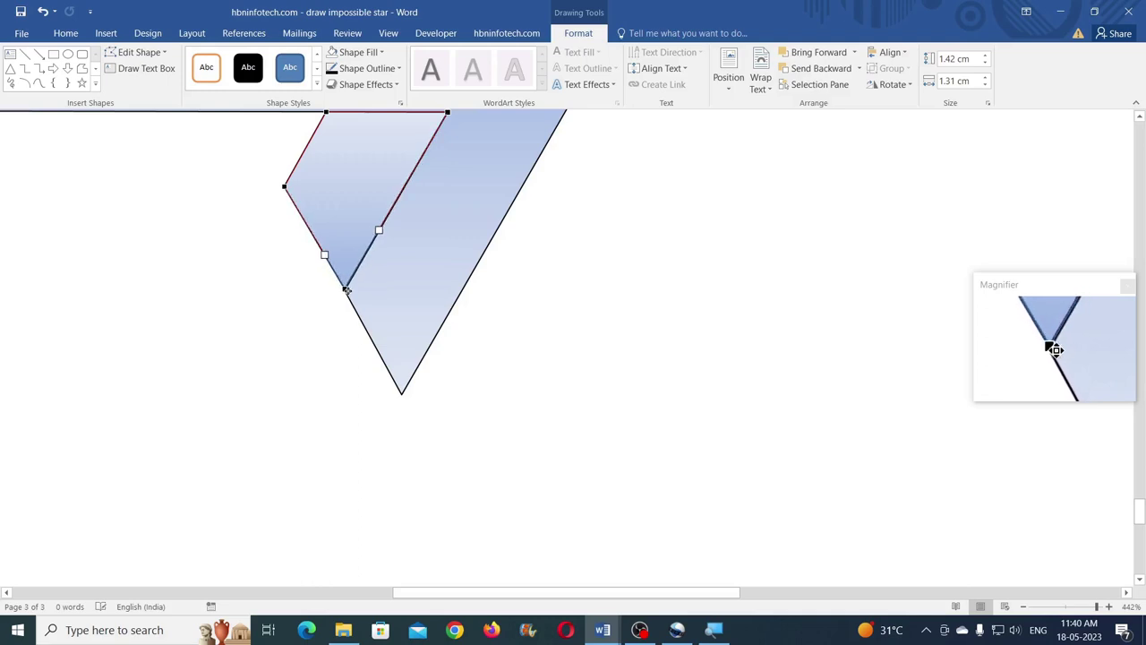
pyautogui.moveTo(345, 289); pyautogui.dragTo(346, 290)
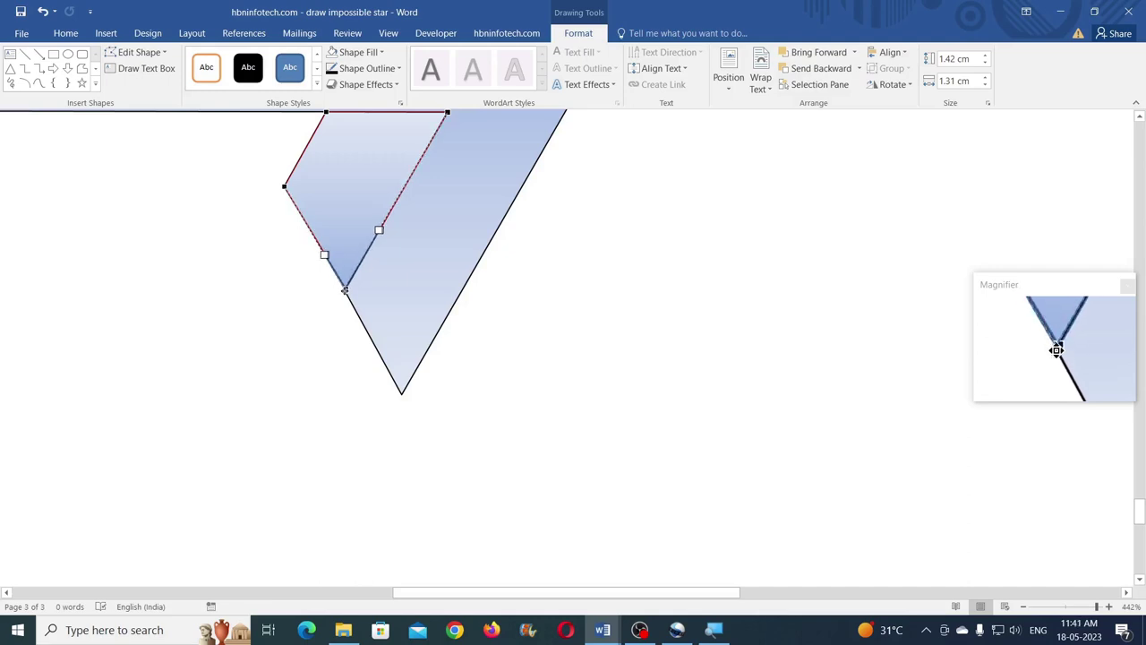
pyautogui.moveTo(345, 290); pyautogui.dragTo(344, 289)
# Align the larger right-hand piece's corner point with the band edge
pyautogui.click(371, 298)
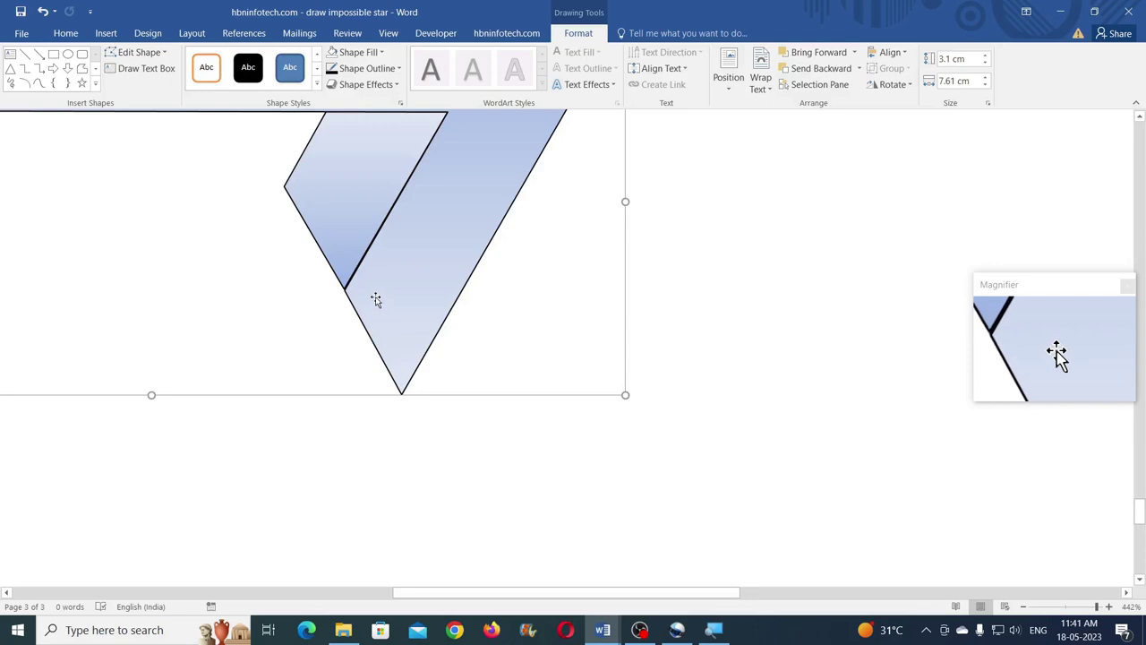
pyautogui.click(139, 52)
pyautogui.click(152, 99)
pyautogui.click(344, 290)
pyautogui.moveTo(344, 289); pyautogui.dragTo(344, 289)
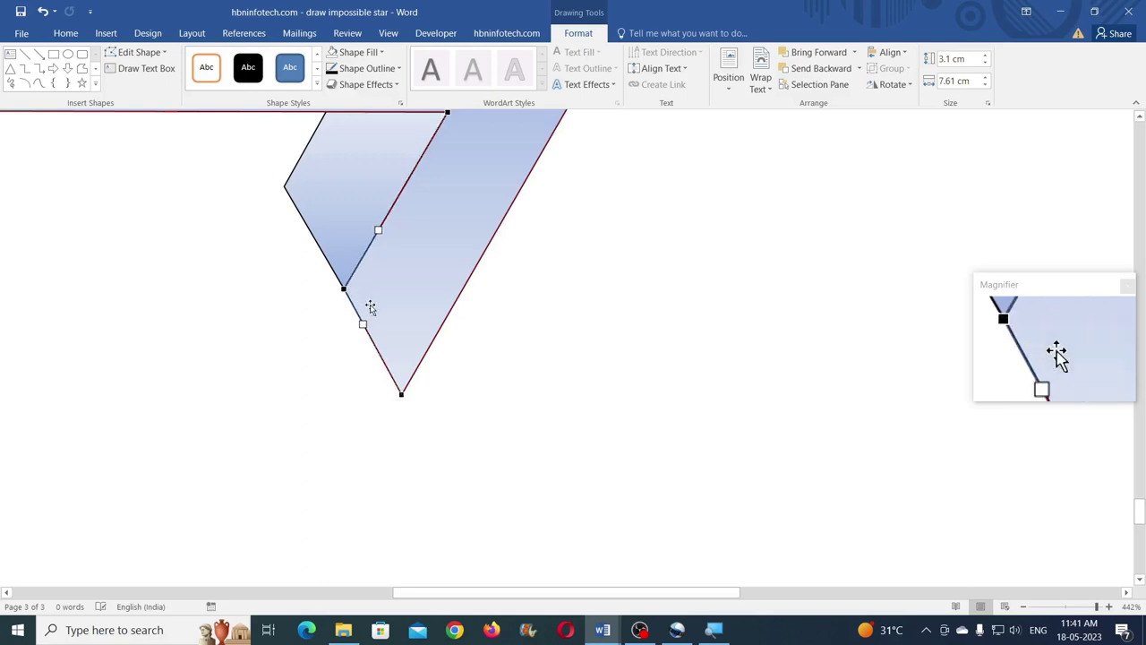
pyautogui.click(535, 346)
pyautogui.scroll(3, 501, 332)
pyautogui.moveTo(721, 592); pyautogui.dragTo(547, 588)
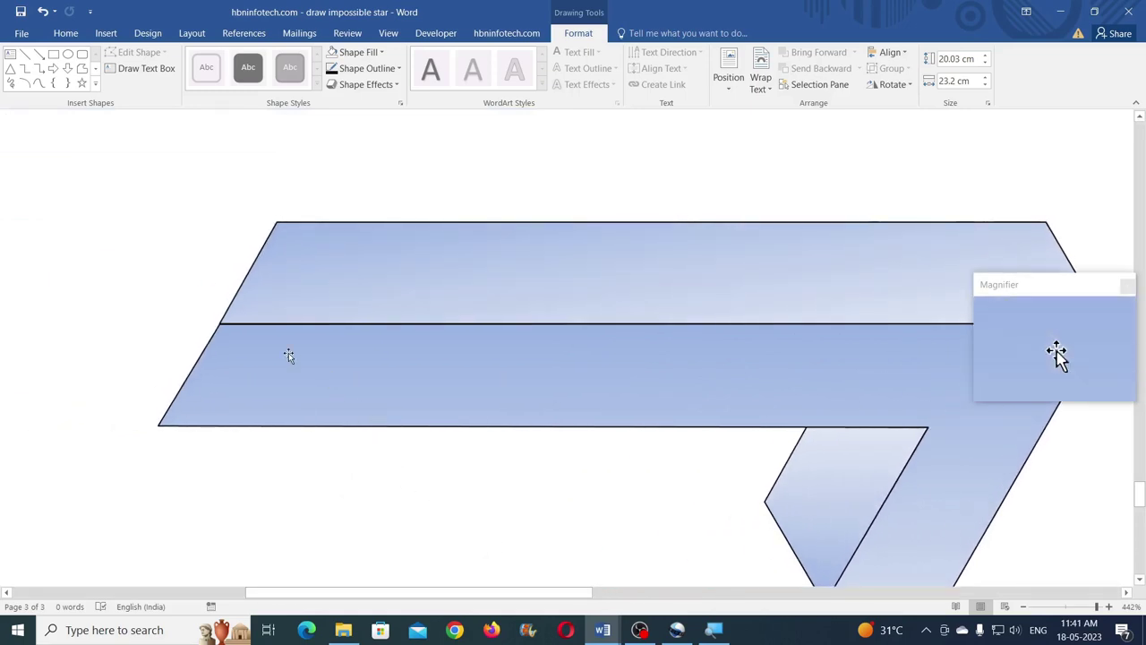
# Group the band pieces, thicken their black outlines to 2¼ pt, and duplicate the group below-left
pyautogui.click(1051, 607)
pyautogui.scroll(-4, 546, 430)
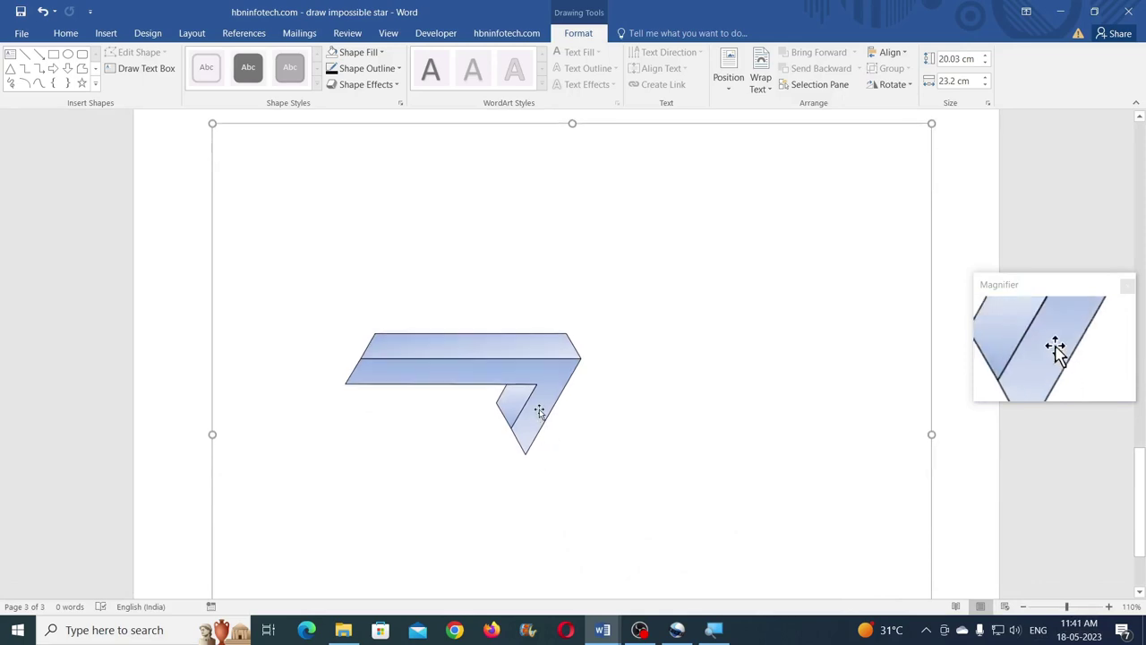
pyautogui.scroll(-1, 537, 410)
pyautogui.moveTo(310, 176); pyautogui.dragTo(660, 406)
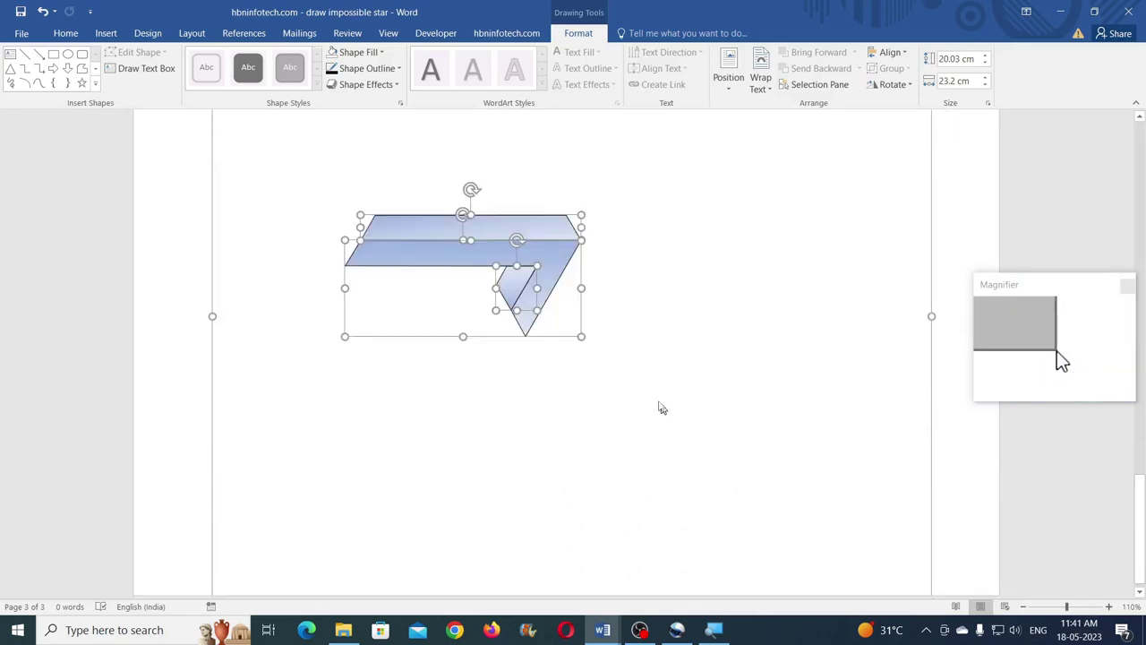
pyautogui.click(891, 75)
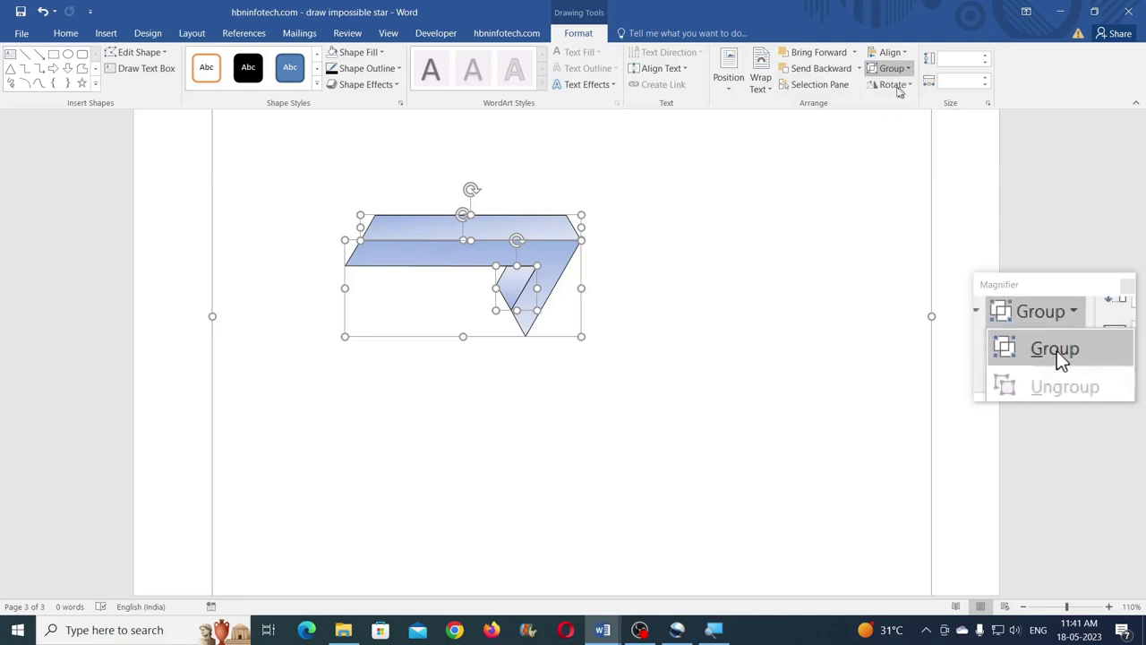
pyautogui.click(898, 87)
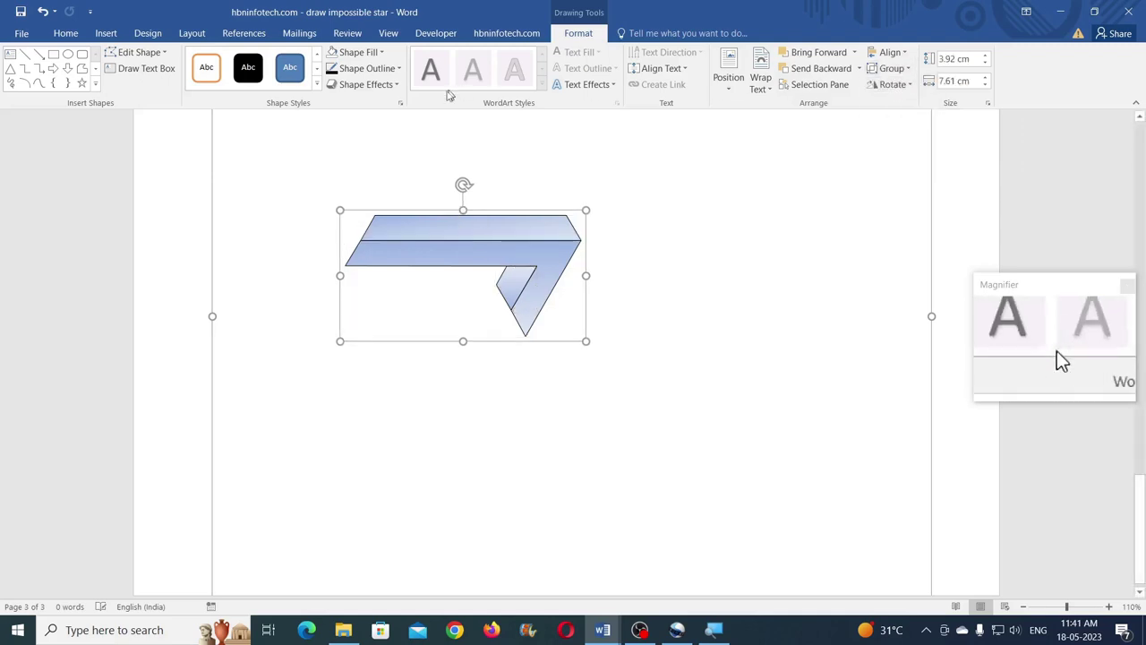
pyautogui.click(370, 73)
pyautogui.moveTo(350, 240)
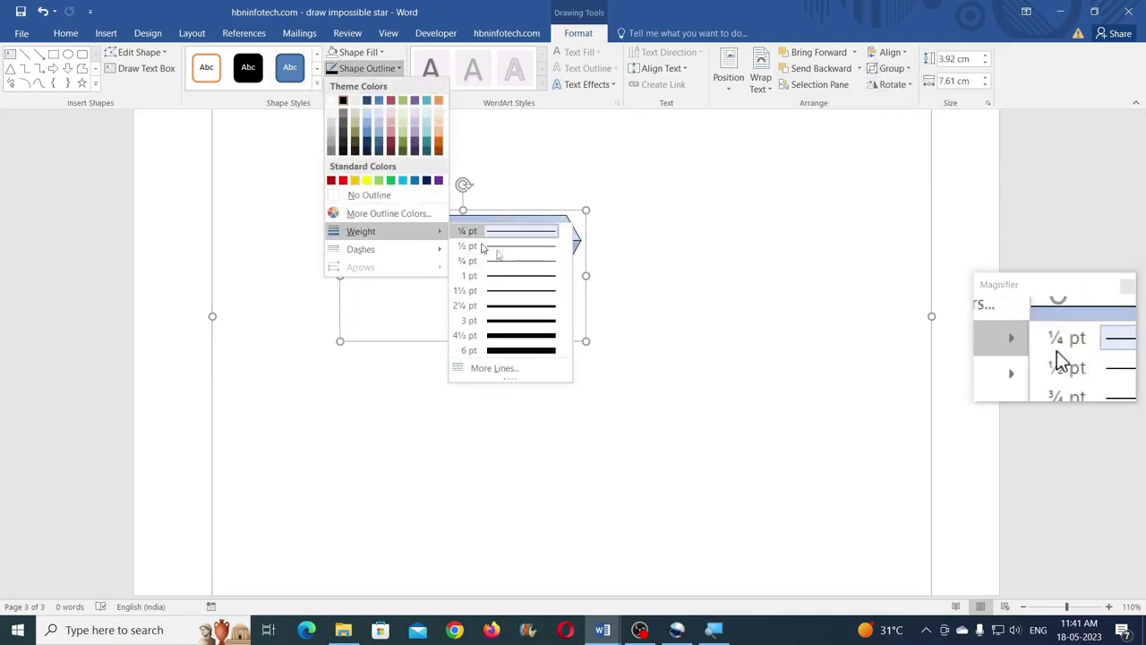
pyautogui.click(525, 291)
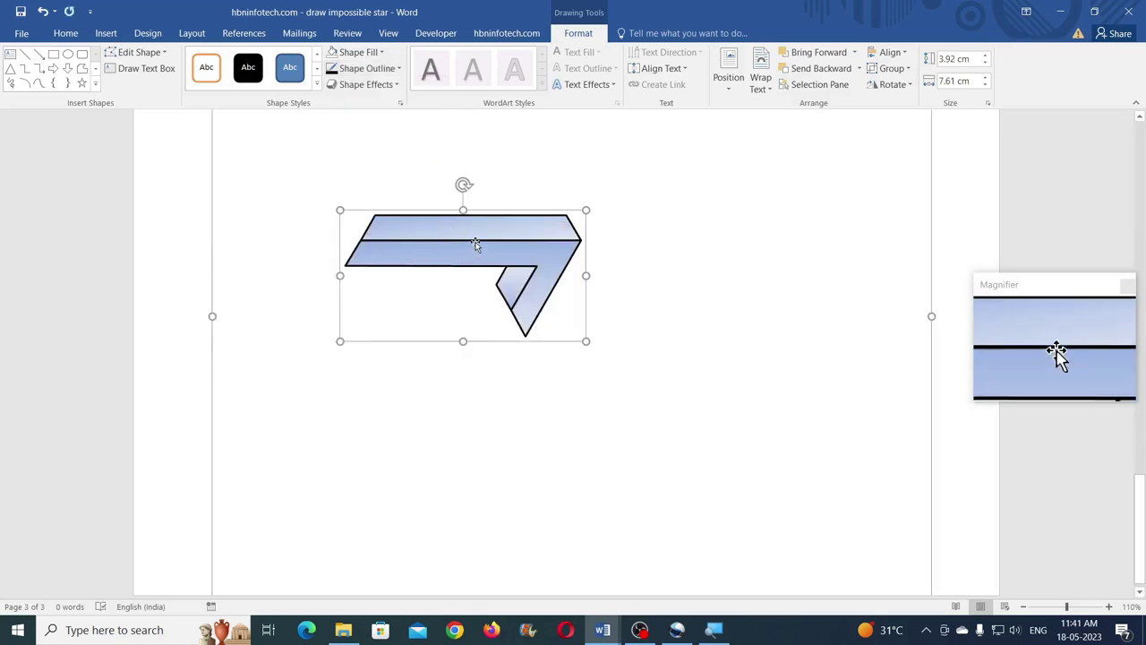
pyautogui.moveTo(476, 244); pyautogui.dragTo(529, 365)
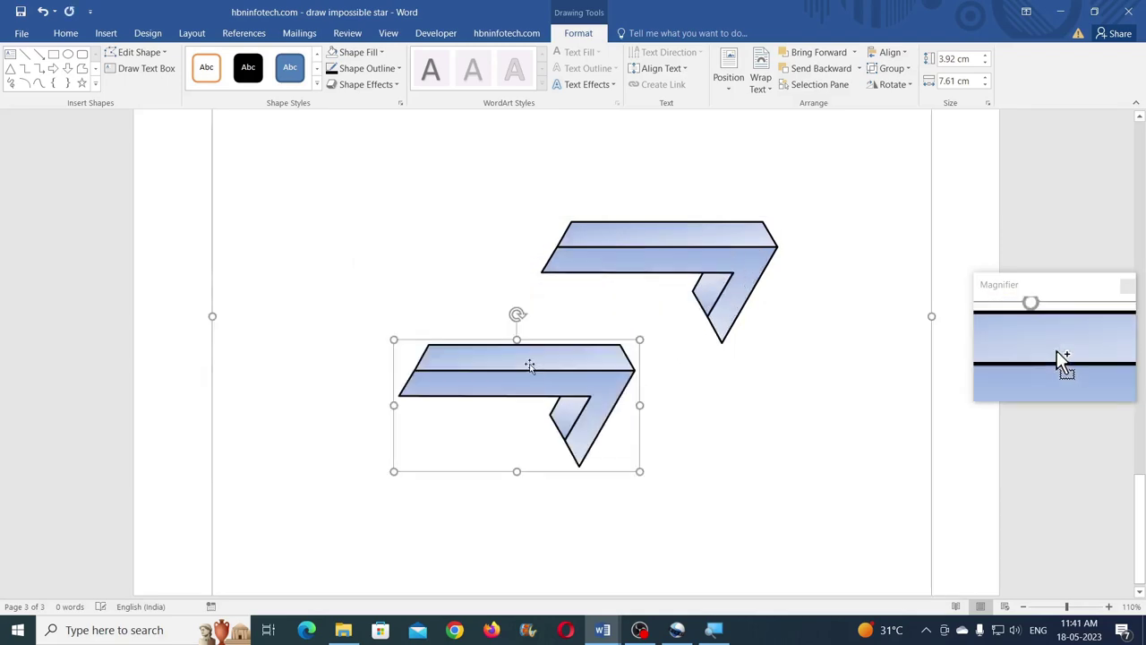
# Rotate the band copy 60° and join it to the top band
pyautogui.click(895, 85)
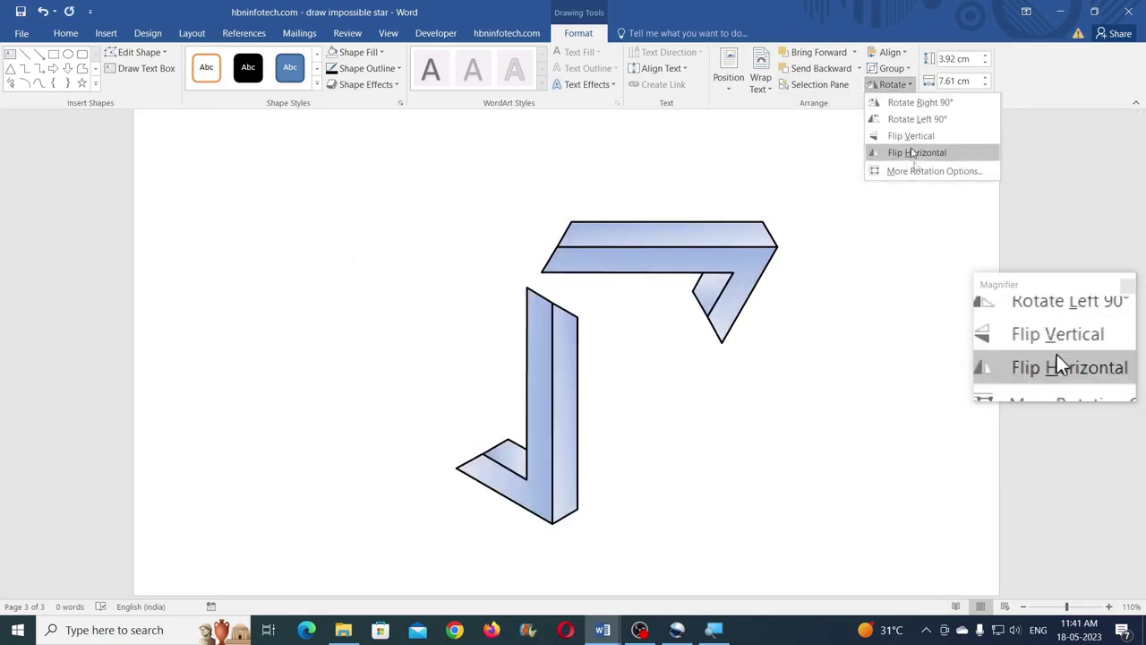
pyautogui.click(931, 170)
pyautogui.click(526, 305)
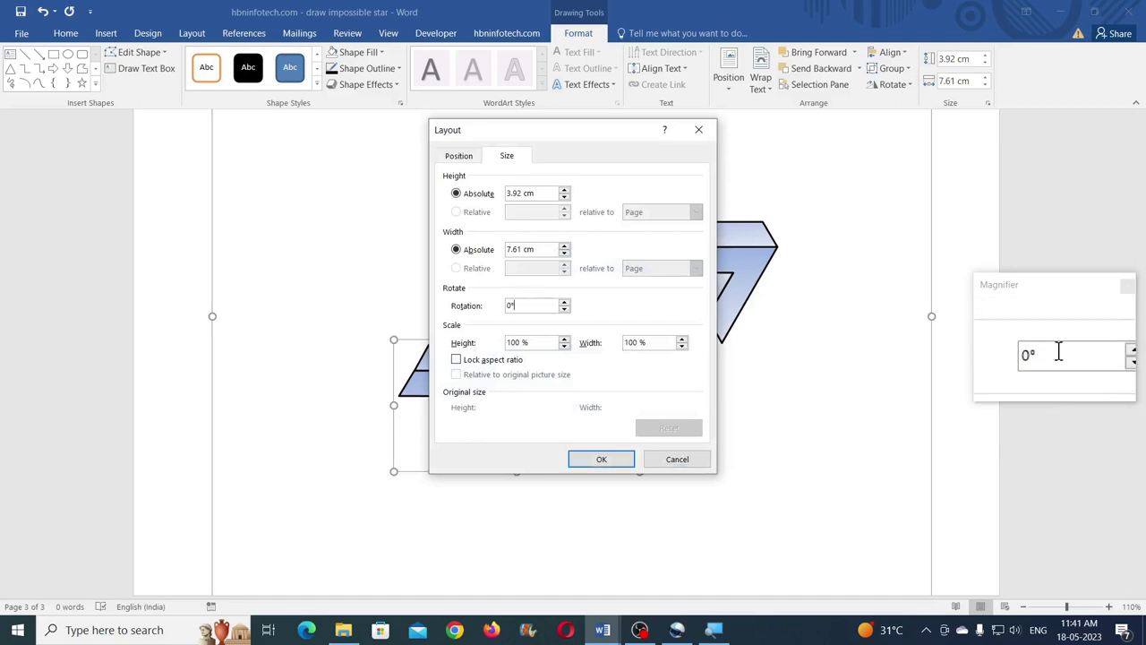
pyautogui.write('60')
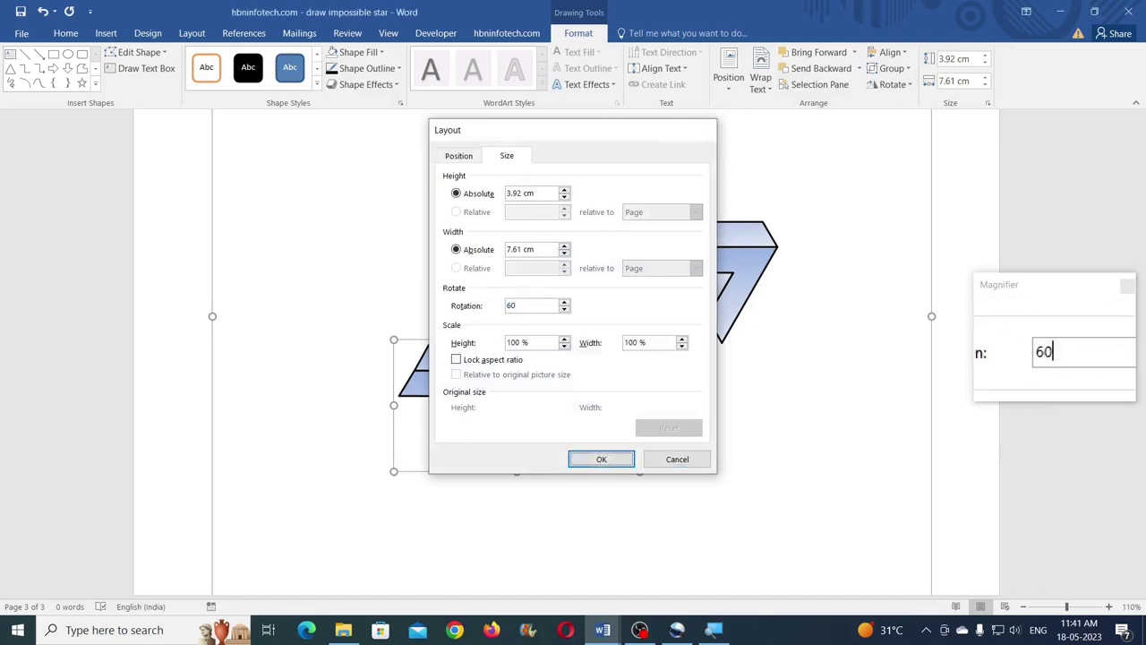
pyautogui.press('Return')
pyautogui.moveTo(531, 363); pyautogui.dragTo(692, 338)
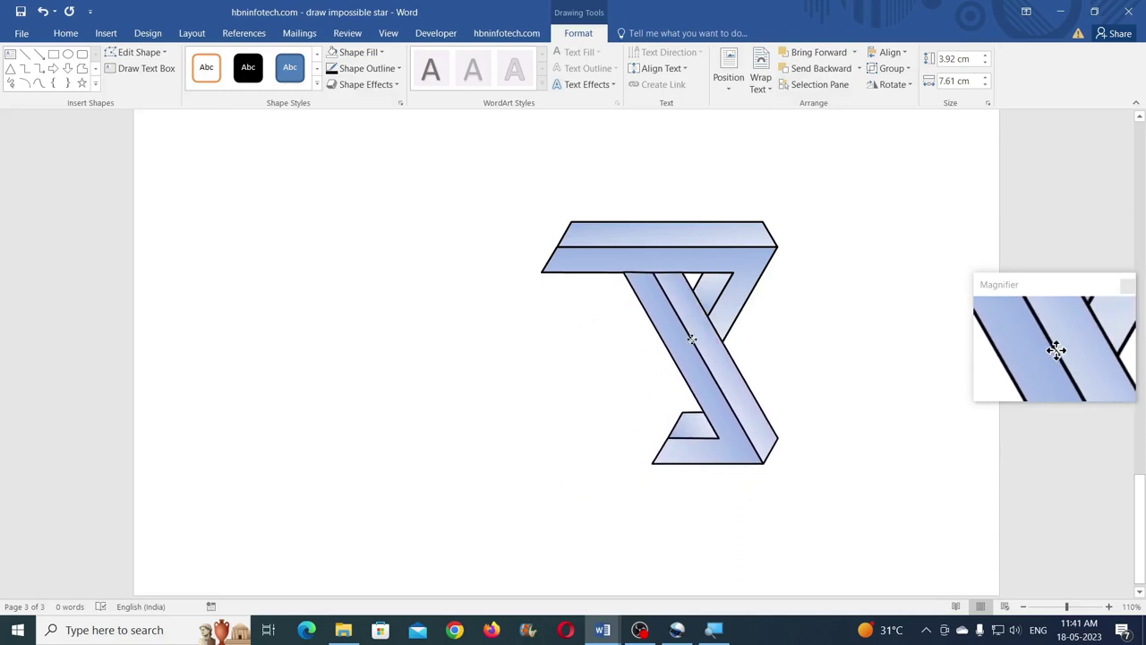
# Make another band copy, rotate it 120°, and fit it into the star
pyautogui.moveTo(721, 391); pyautogui.dragTo(578, 427)
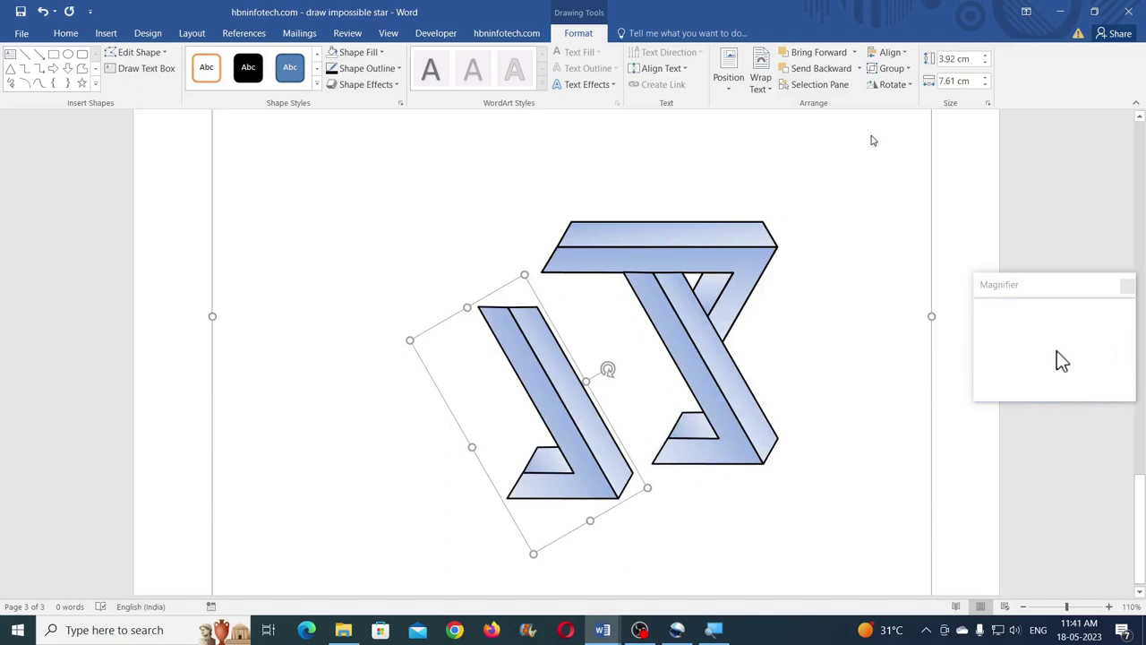
pyautogui.click(893, 85)
pyautogui.click(925, 169)
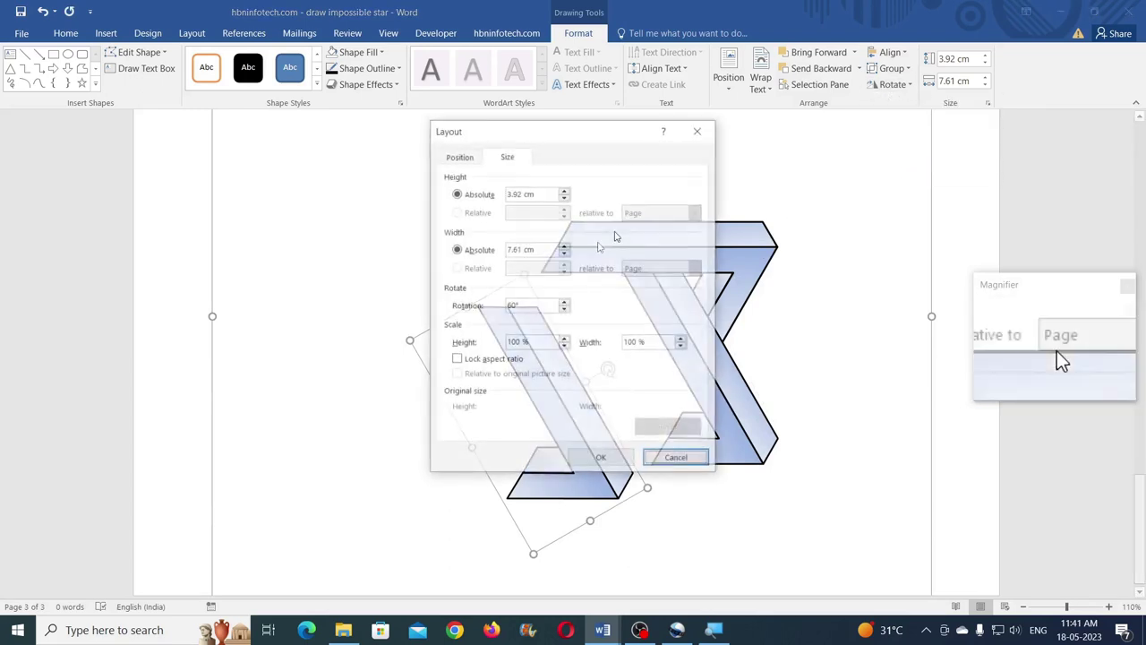
pyautogui.doubleClick(530, 305)
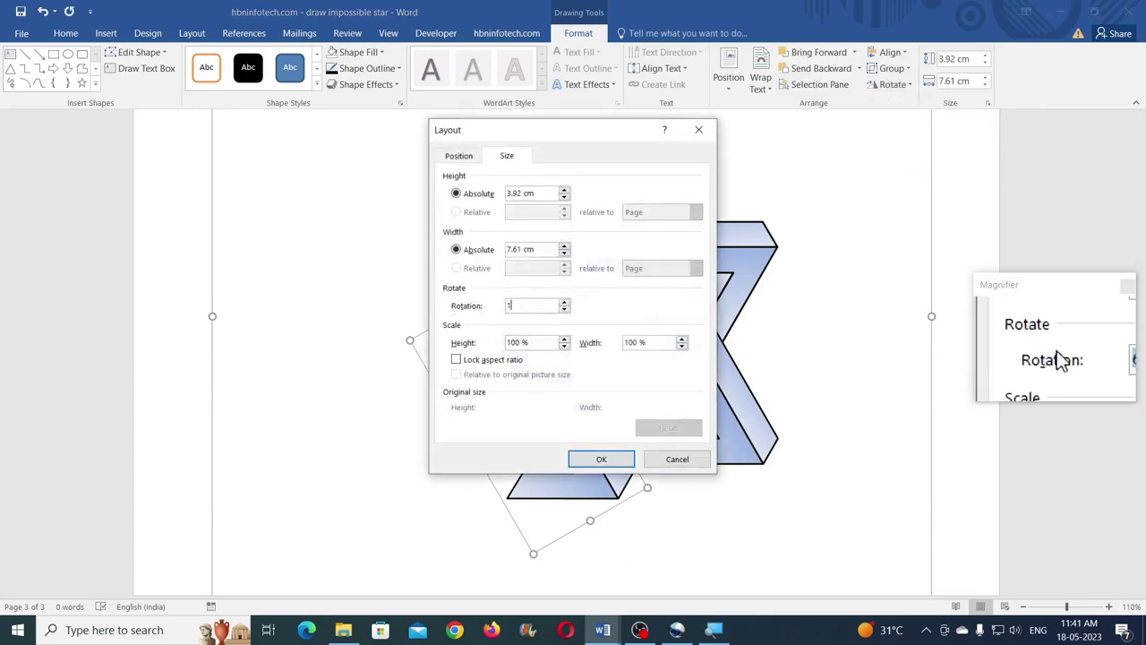
pyautogui.write('120')
pyautogui.press('Return')
pyautogui.moveTo(577, 437); pyautogui.dragTo(642, 461)
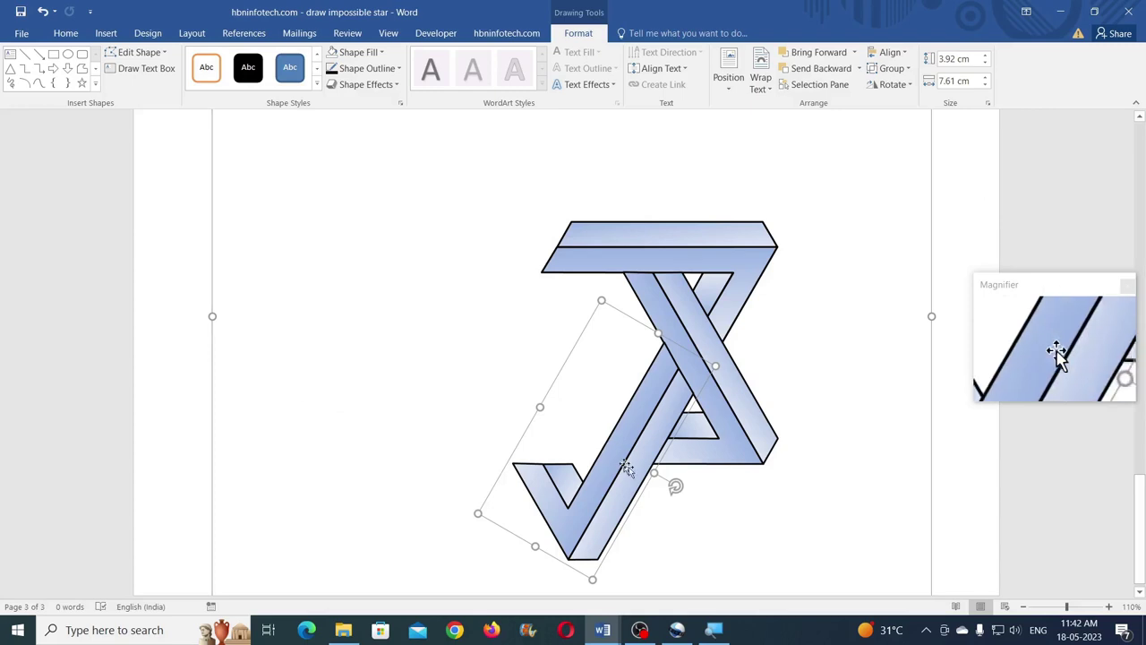
# Make a third copy, rotate it 180°, and fit it into the star
pyautogui.moveTo(636, 456); pyautogui.dragTo(469, 405)
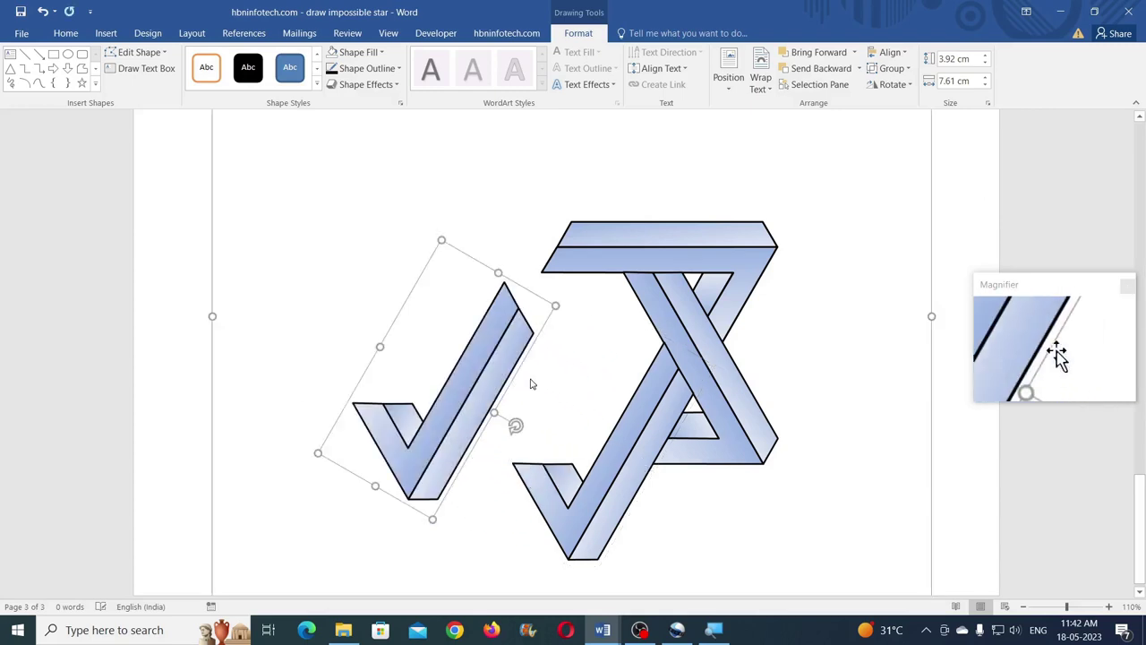
pyautogui.click(891, 84)
pyautogui.click(900, 171)
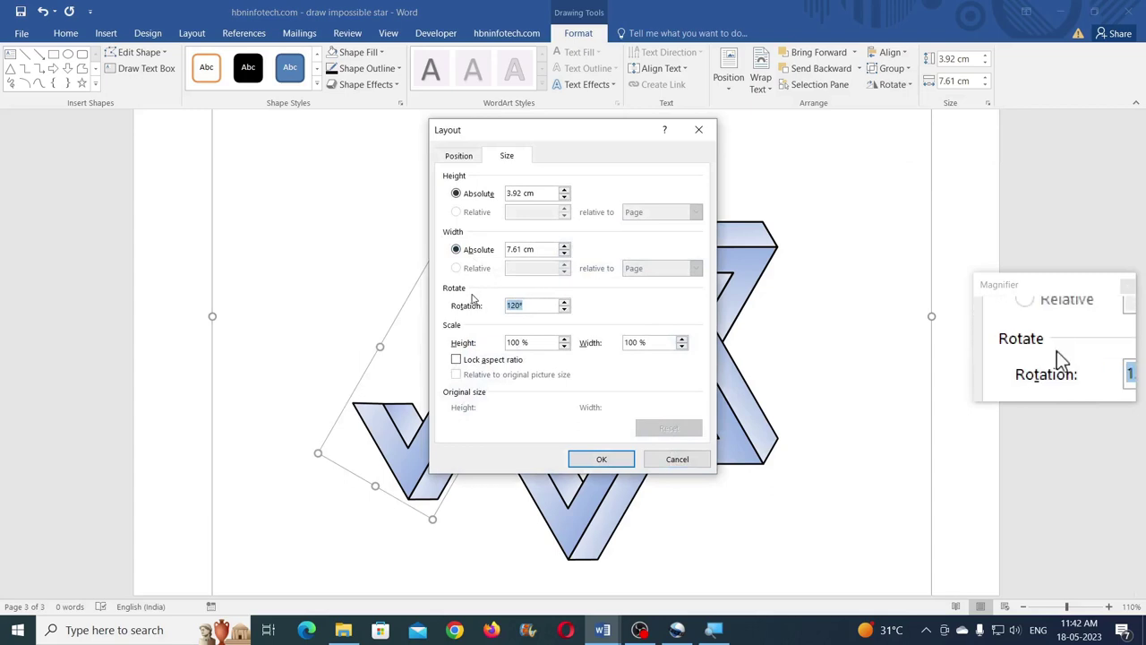
pyautogui.write('180')
pyautogui.press('Return')
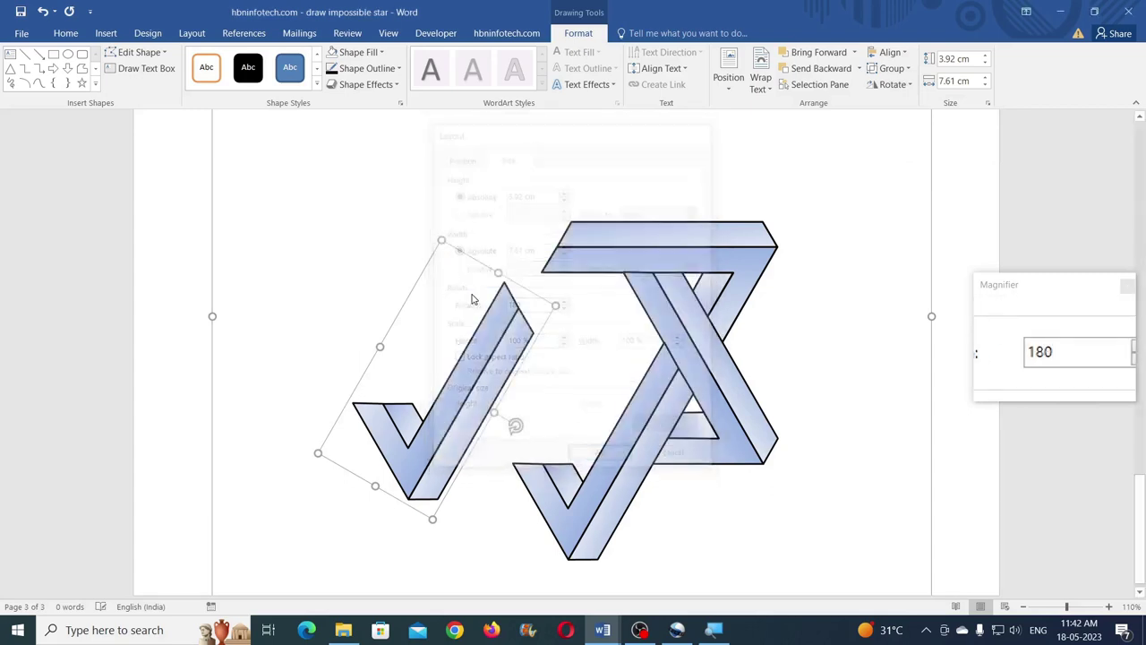
pyautogui.moveTo(486, 414); pyautogui.dragTo(555, 437)
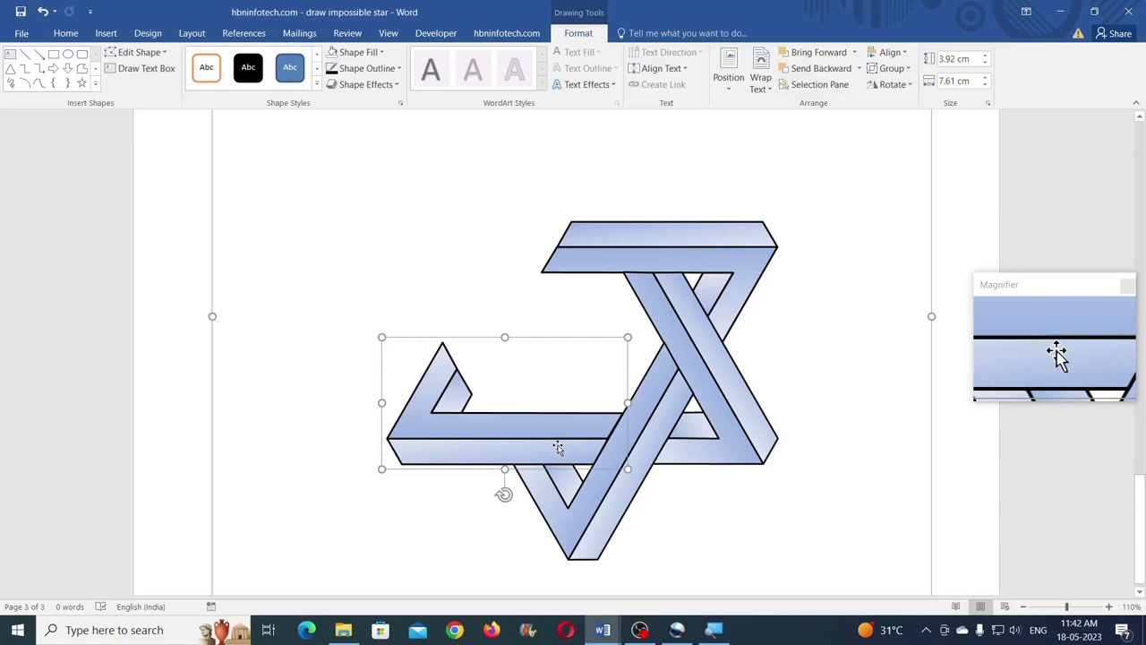
pyautogui.hotkey('ctrl', 'Right')
pyautogui.hotkey('ctrl', 'Left')
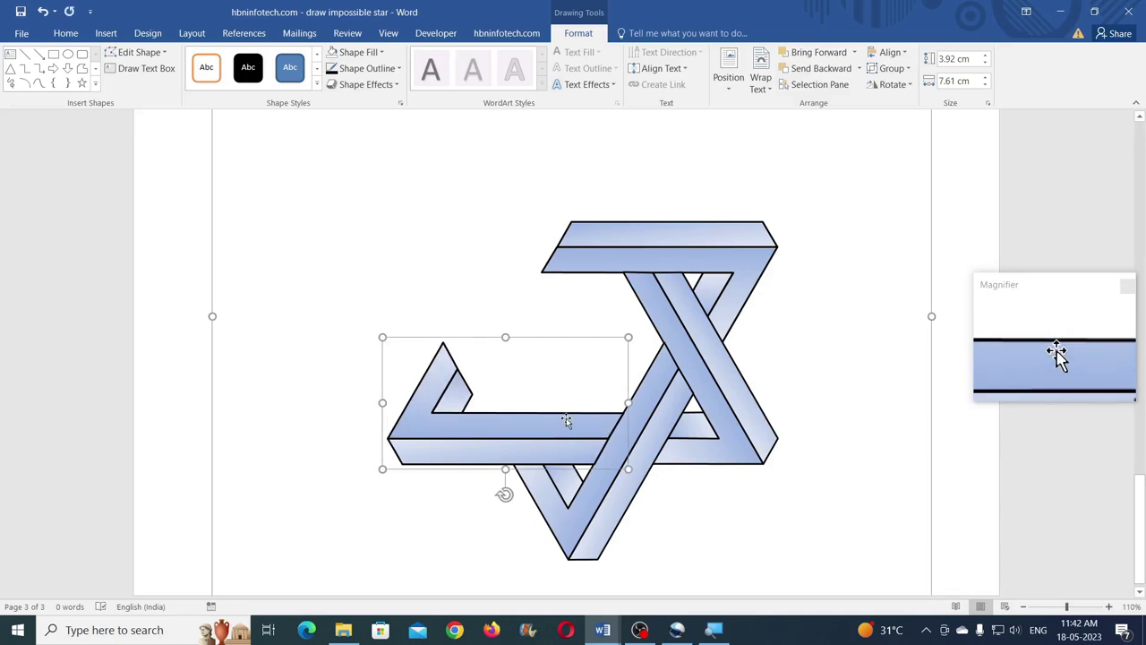
# Make a fourth copy, rotate it 240°, and fit it into the star's left side
pyautogui.moveTo(565, 417); pyautogui.dragTo(484, 265)
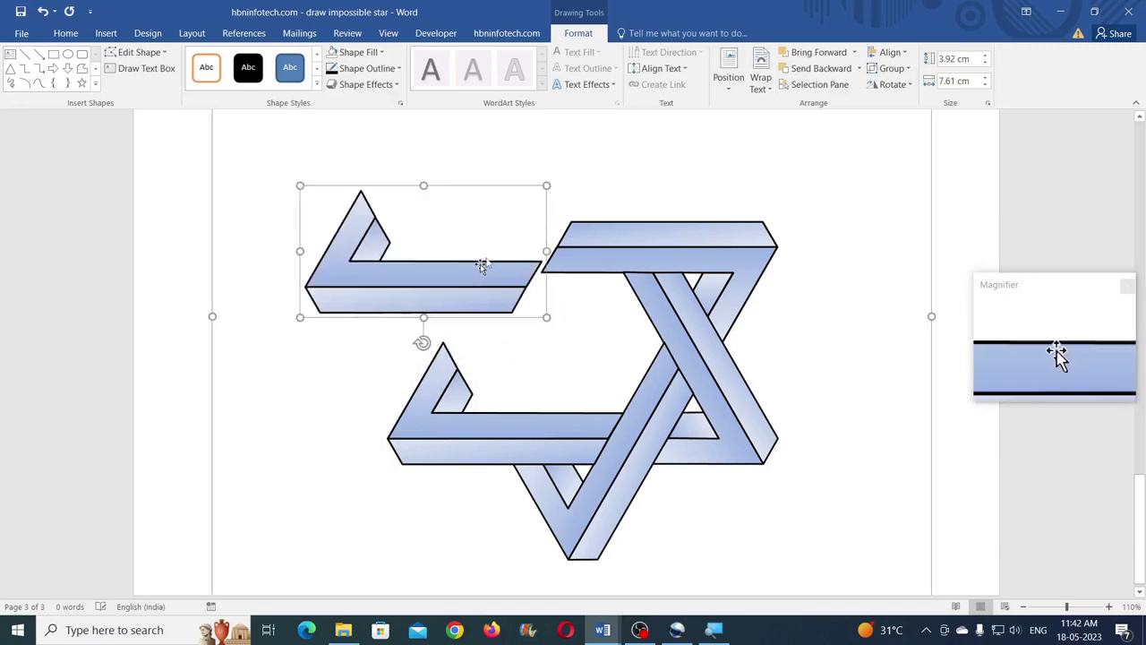
pyautogui.click(892, 84)
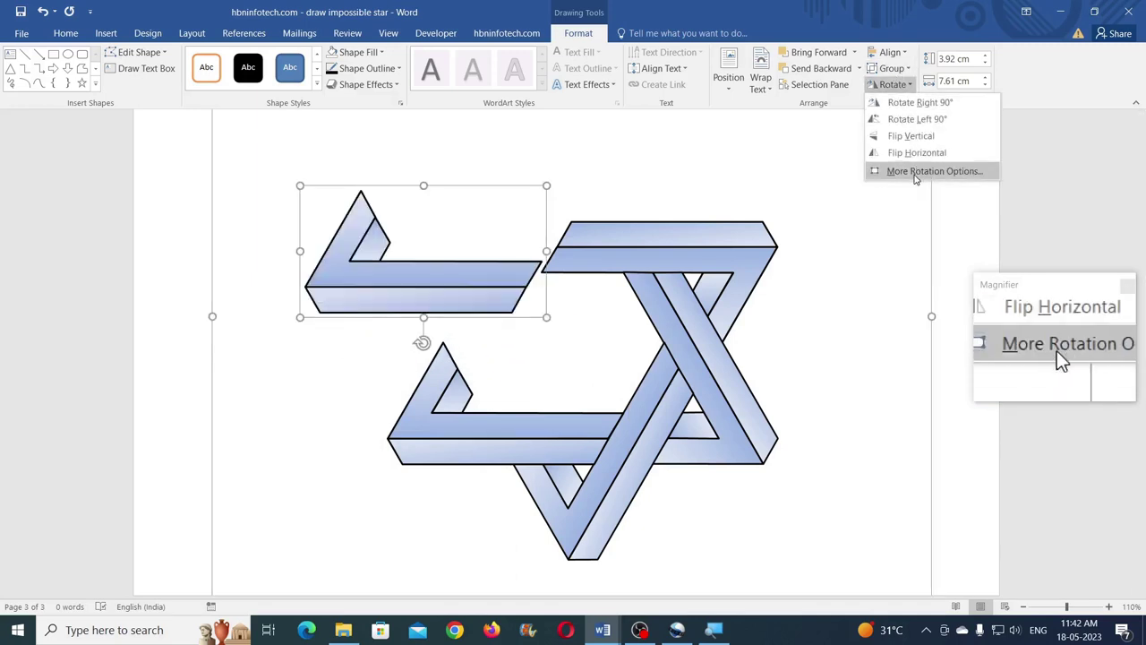
pyautogui.click(922, 169)
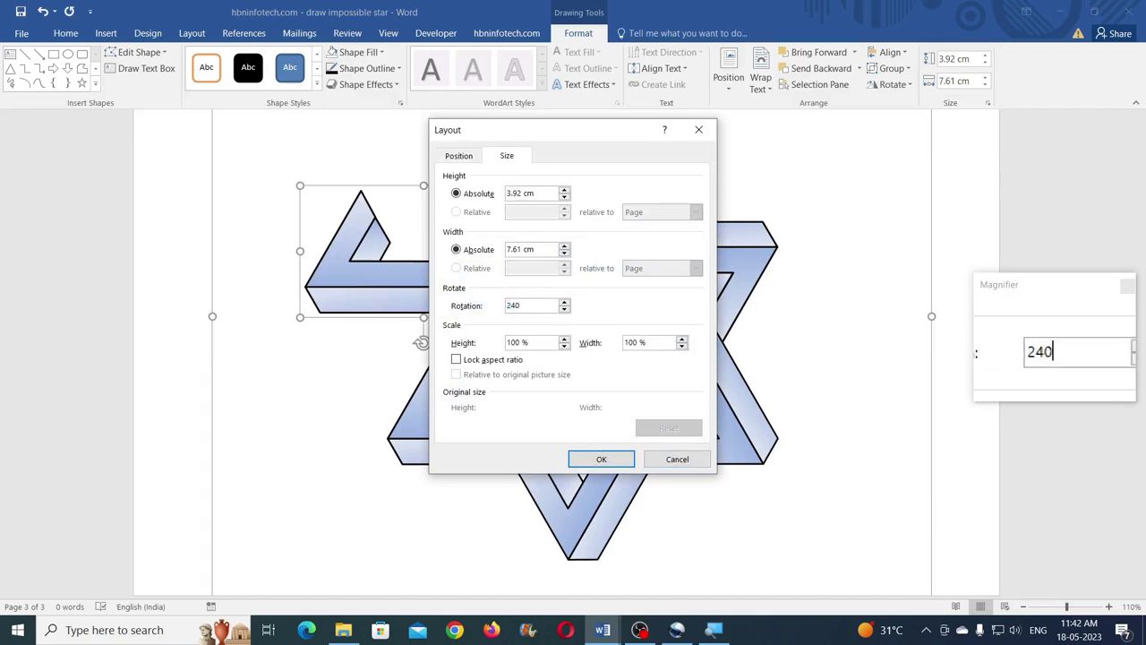
pyautogui.write('240')
pyautogui.press('Return')
pyautogui.moveTo(405, 298); pyautogui.dragTo(473, 355)
pyautogui.hotkey('ctrl', 'z')
# Make a fifth copy, rotate it 300°, and fit it onto the star's top
pyautogui.moveTo(454, 266); pyautogui.dragTo(308, 204)
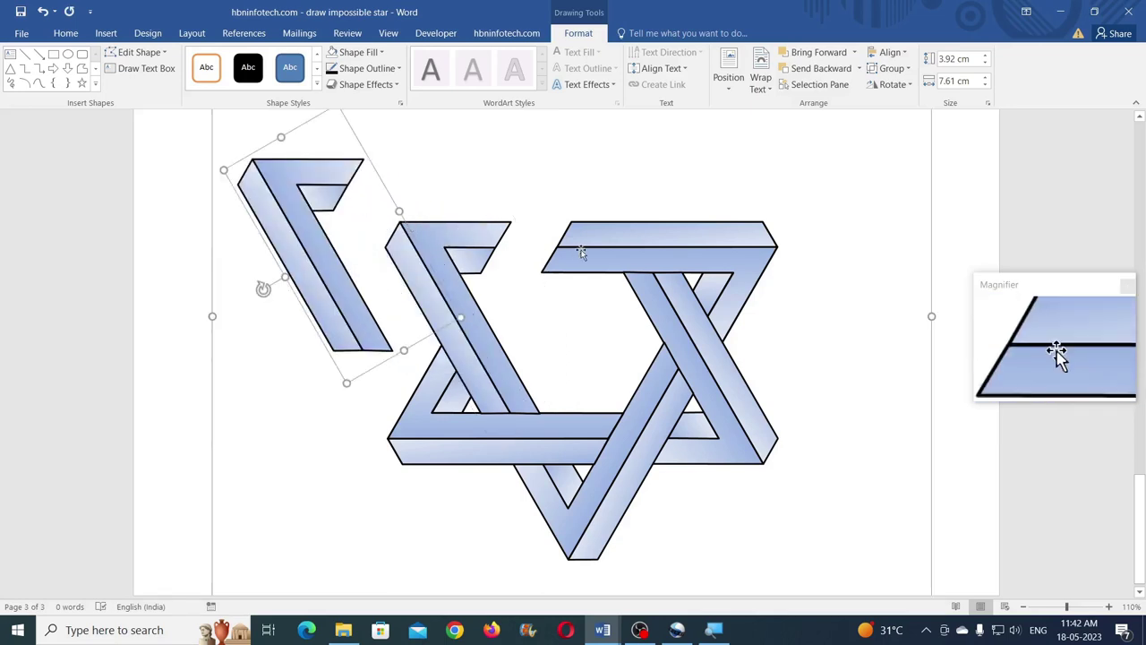
pyautogui.click(891, 84)
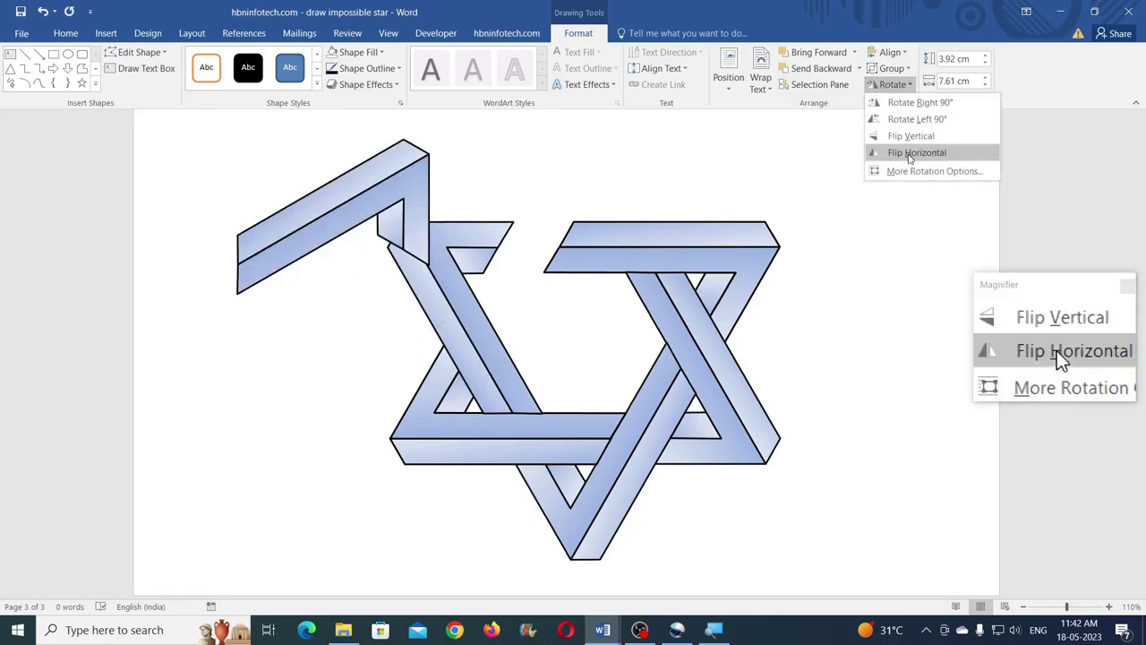
pyautogui.click(934, 170)
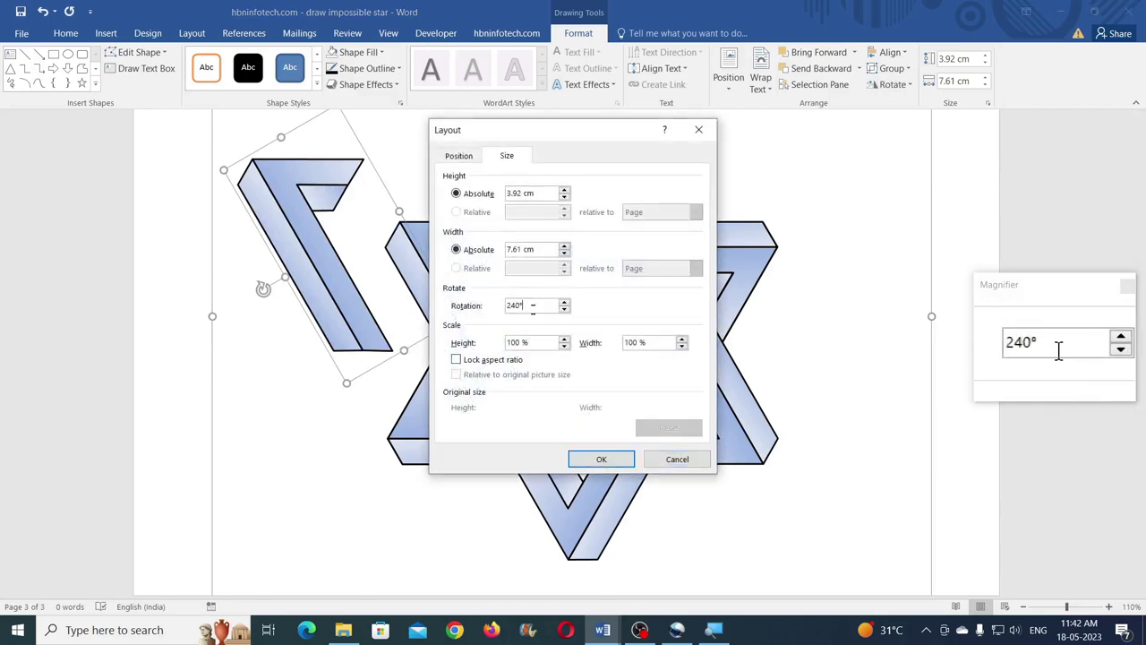
pyautogui.moveTo(528, 305); pyautogui.dragTo(460, 298)
pyautogui.write('300')
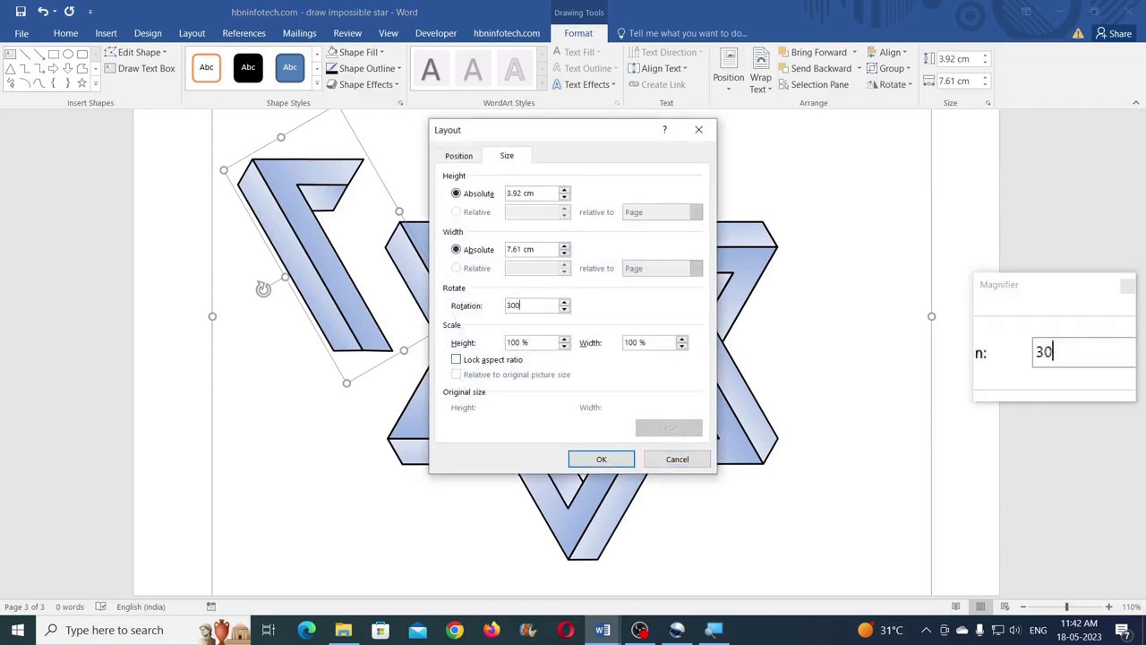
pyautogui.press('Return')
pyautogui.moveTo(303, 244); pyautogui.dragTo(527, 249)
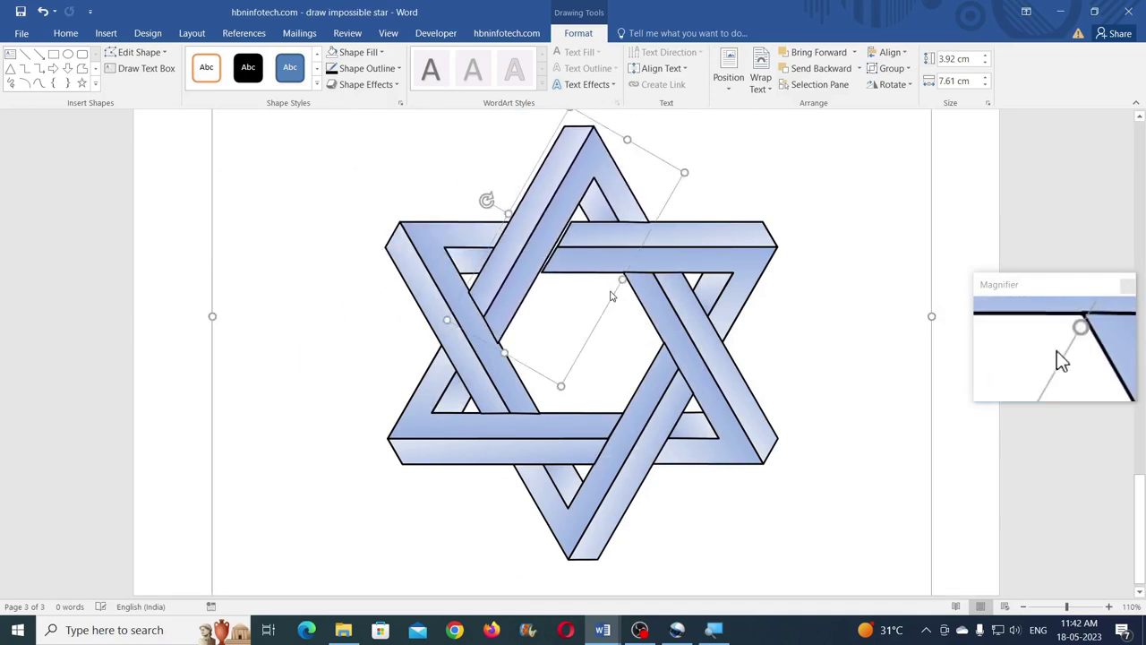
# Nudge the selected inner band piece pixel by pixel until its edges align
pyautogui.press('Right')
pyautogui.press('Right')
pyautogui.press('Right')
pyautogui.press('Right')
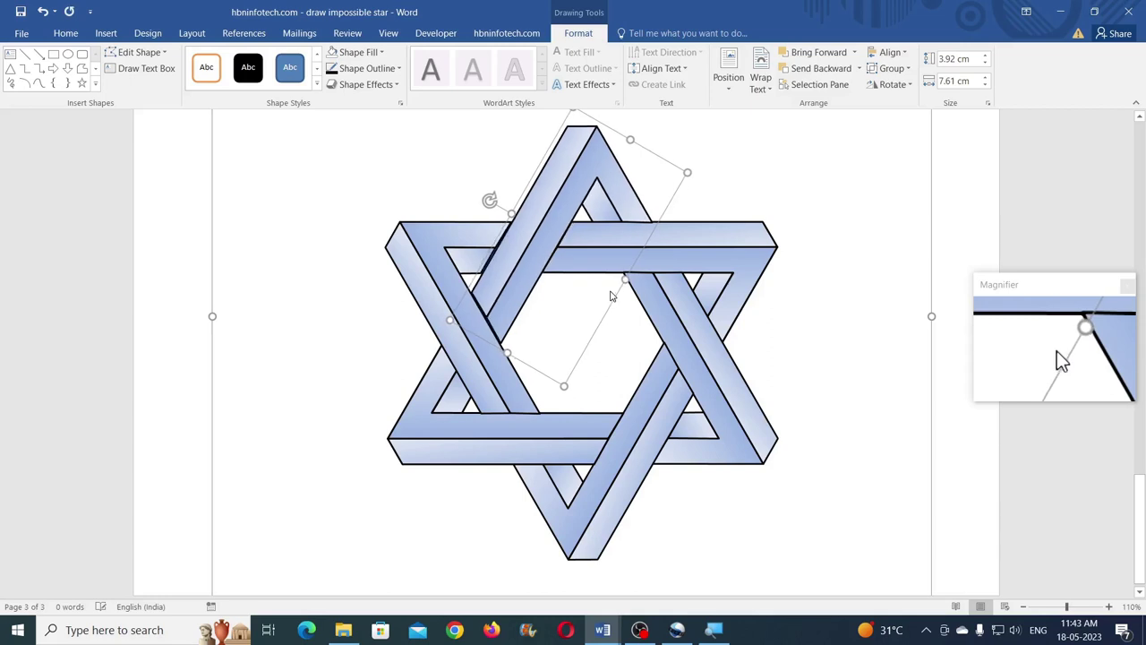
pyautogui.press('Left')
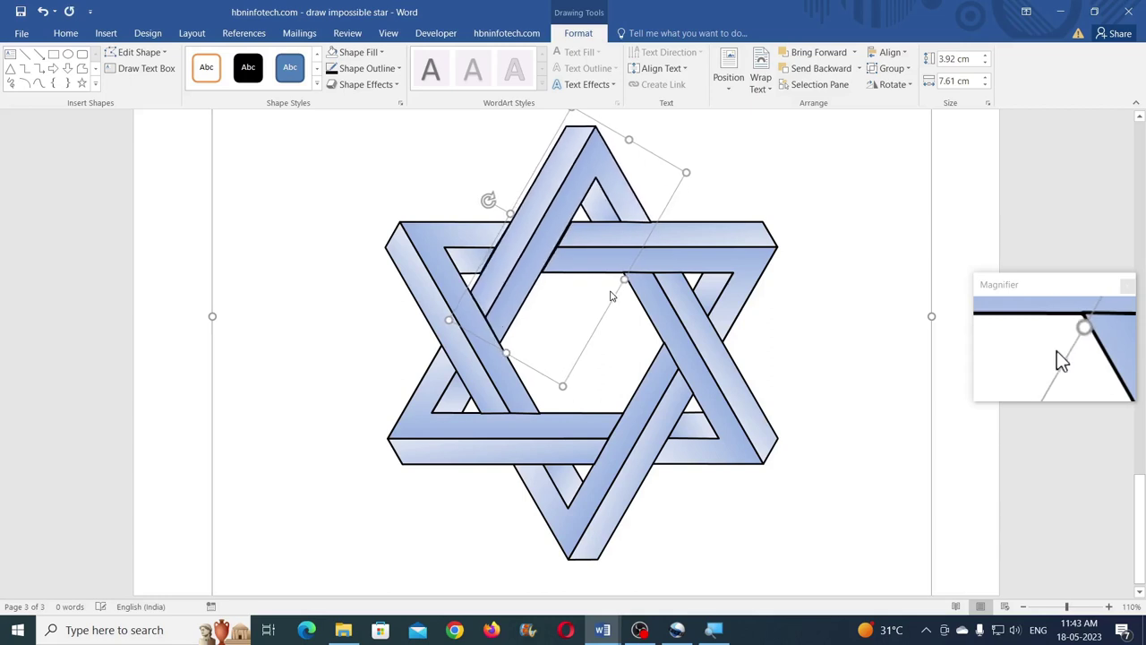
pyautogui.press('Down')
pyautogui.press('Down')
pyautogui.press('Left')
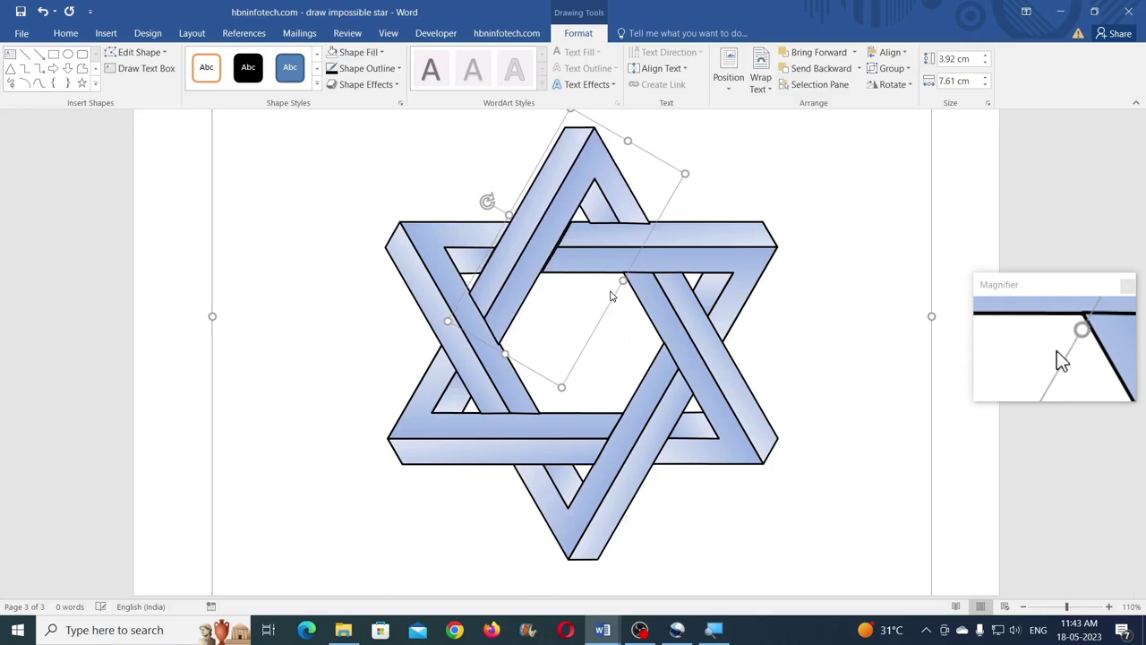
pyautogui.press('Right')
pyautogui.press('Right')
pyautogui.press('Left')
pyautogui.press('Left')
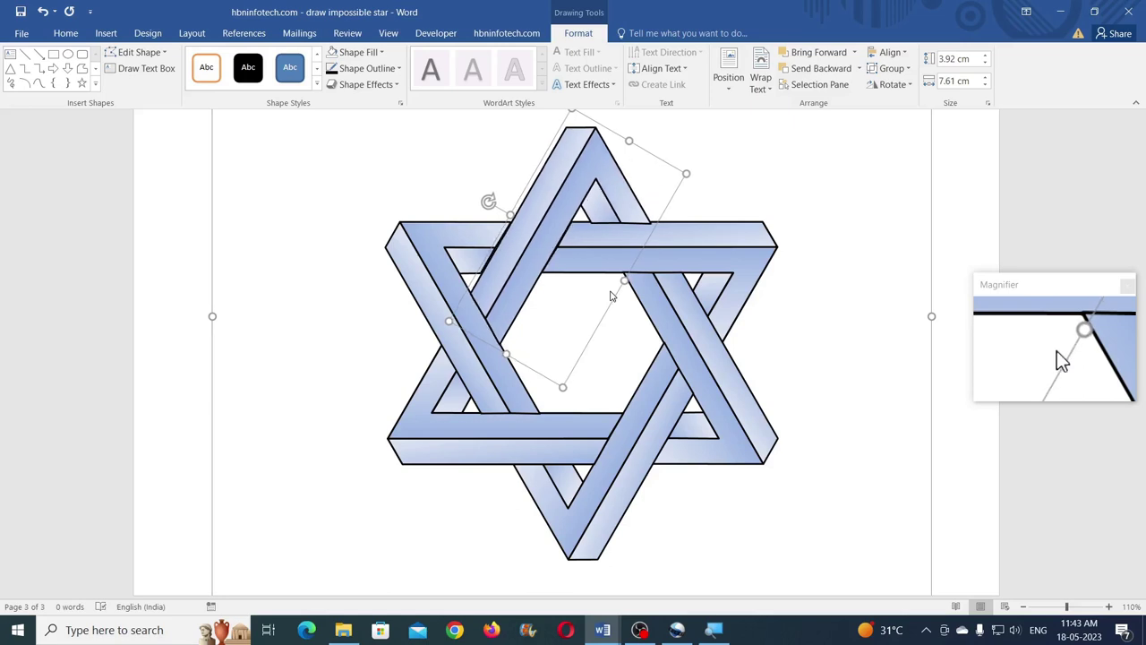
# Nudge the neighbouring band piece into alignment, then select the whole star
pyautogui.press('Tab')
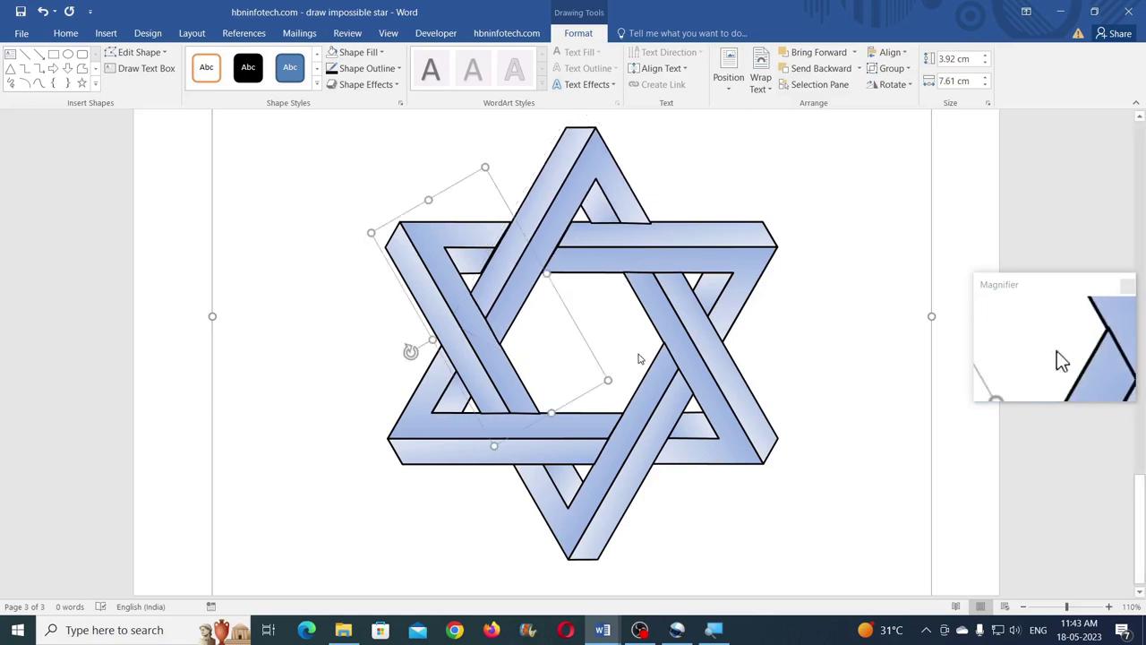
pyautogui.press('Right')
pyautogui.press('Right')
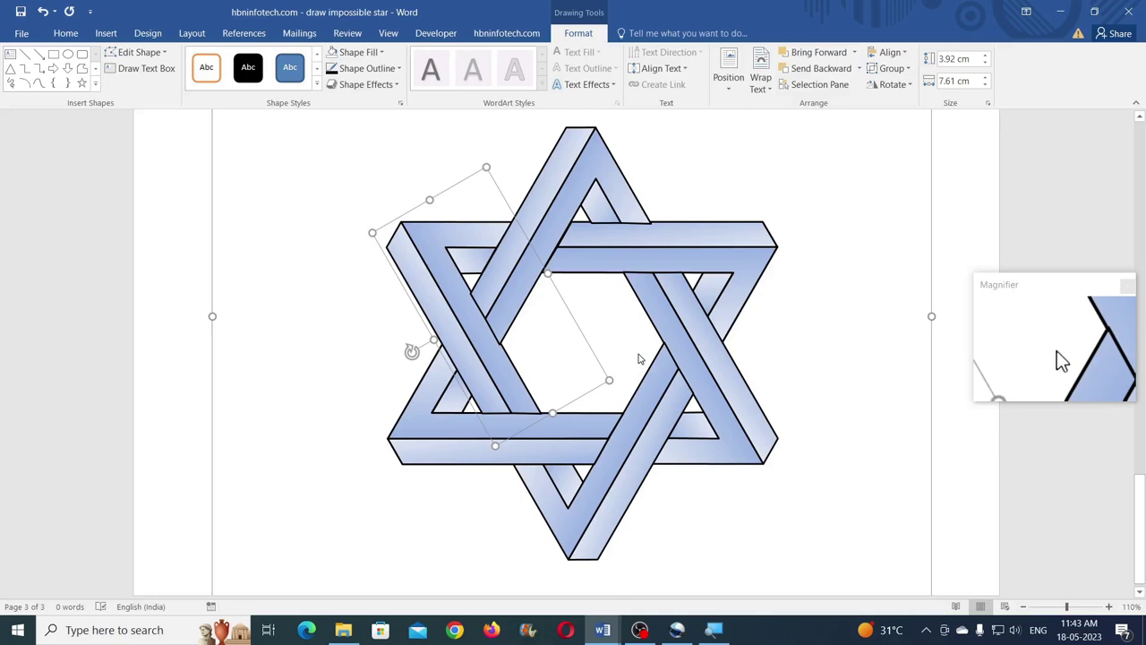
pyautogui.press('Up')
pyautogui.press('Down')
pyautogui.click(600, 245)
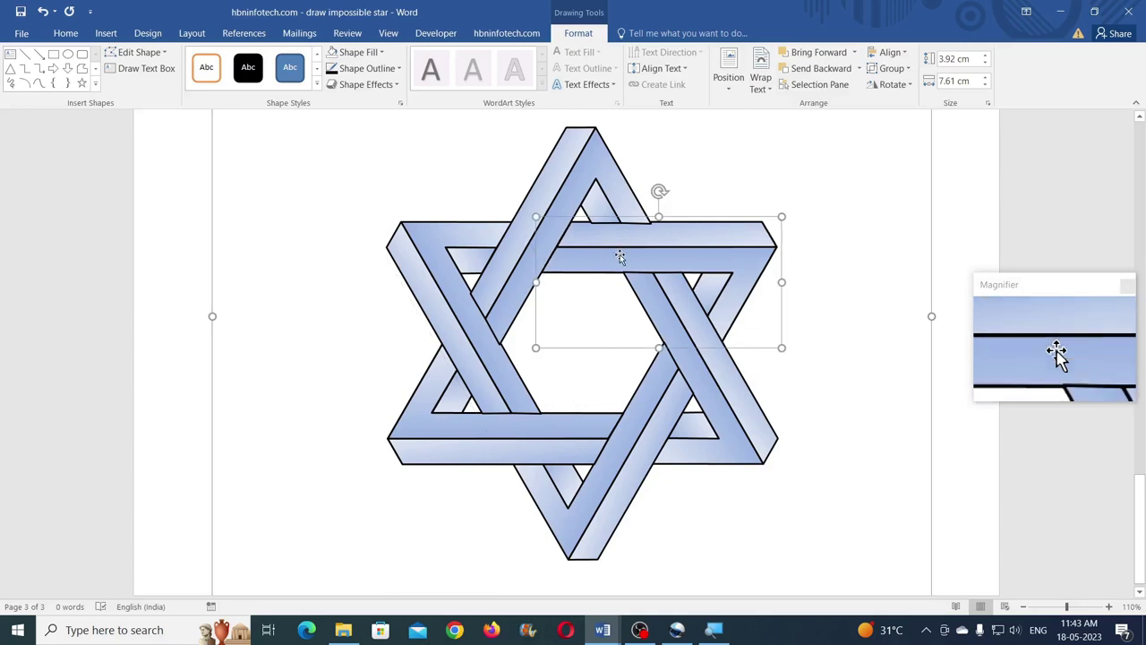
pyautogui.click(837, 391)
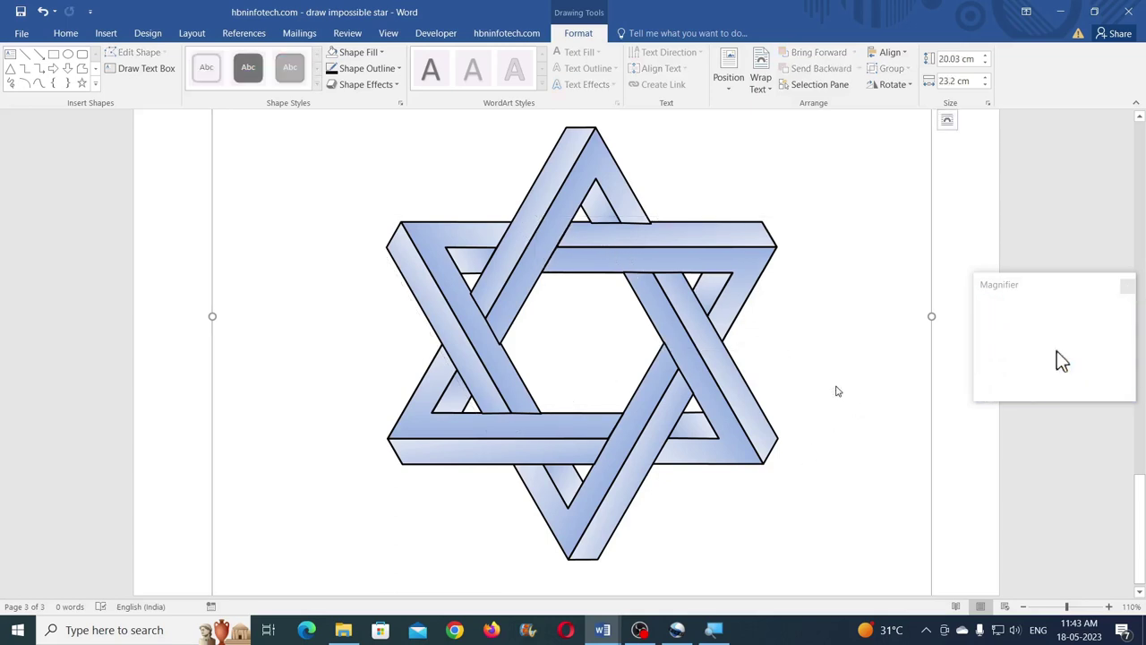
# Zoom out, box-select all six band shapes, and group them into one 13.84 × 12.55 cm star
pyautogui.click(614, 192)
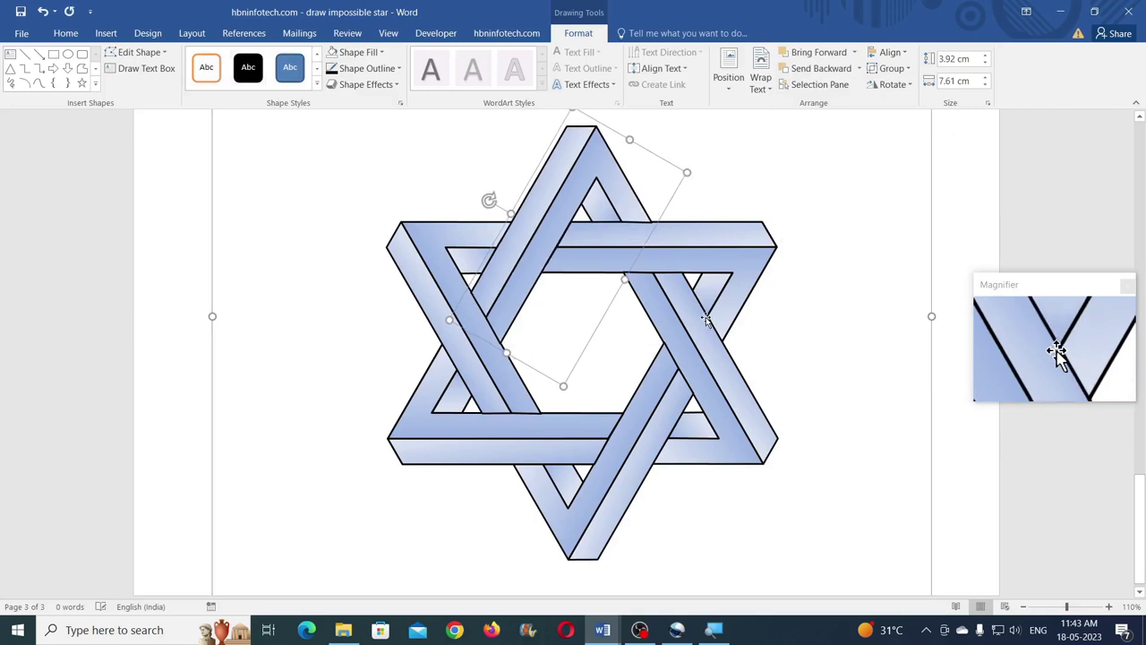
pyautogui.click(786, 301)
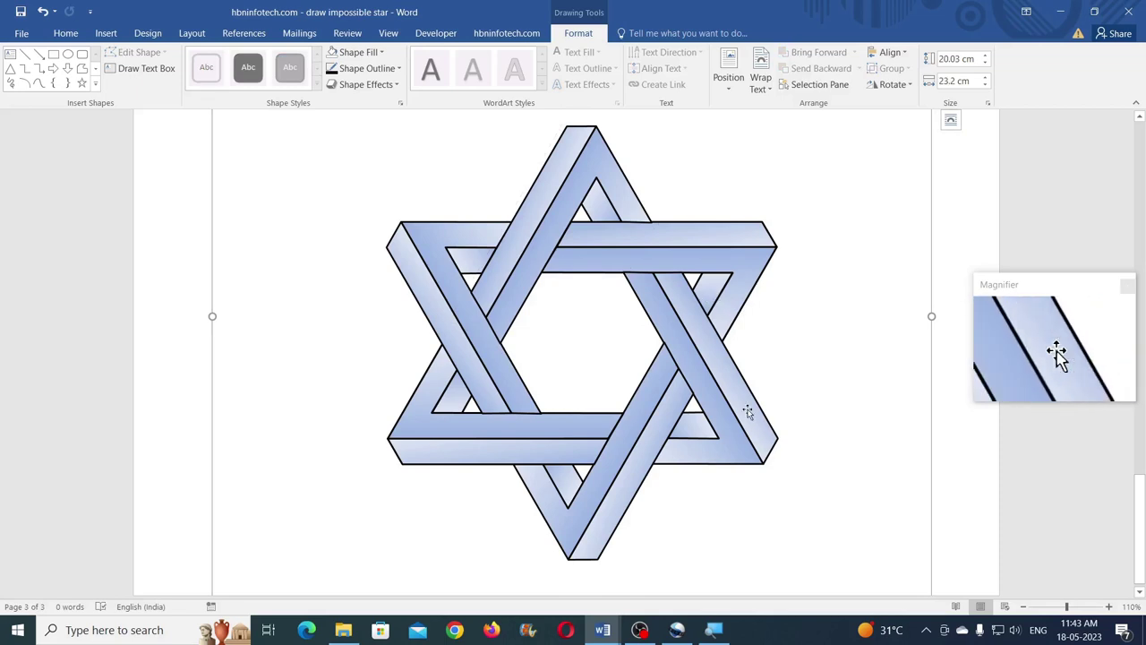
pyautogui.click(1023, 607)
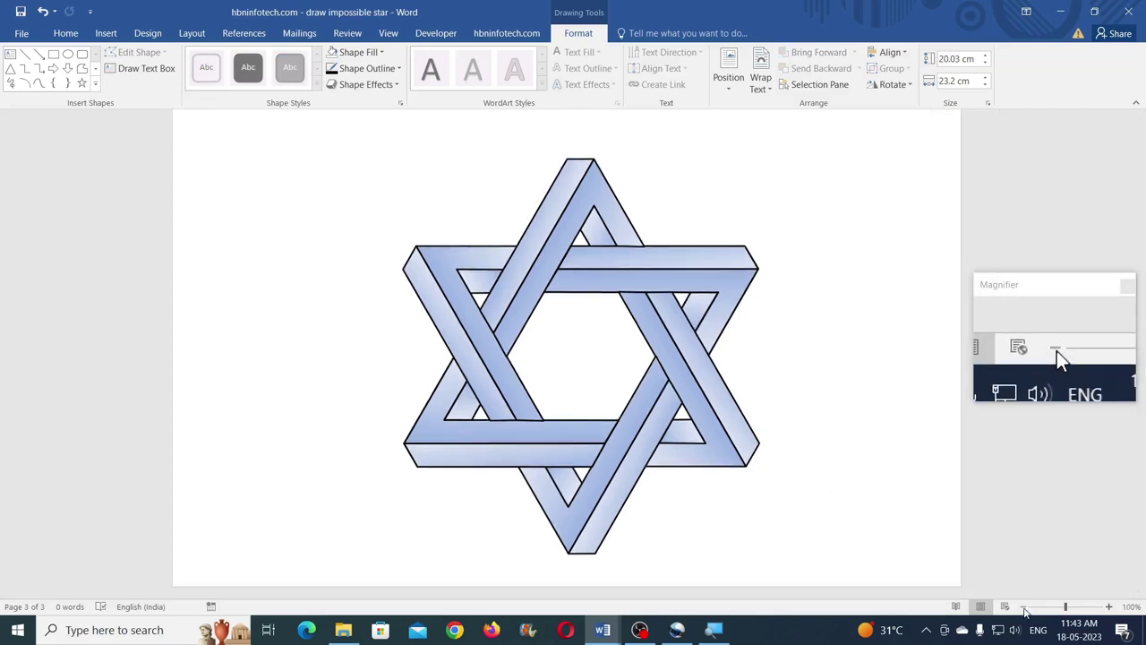
pyautogui.click(1023, 606)
pyautogui.click(1023, 606)
pyautogui.click(1023, 606)
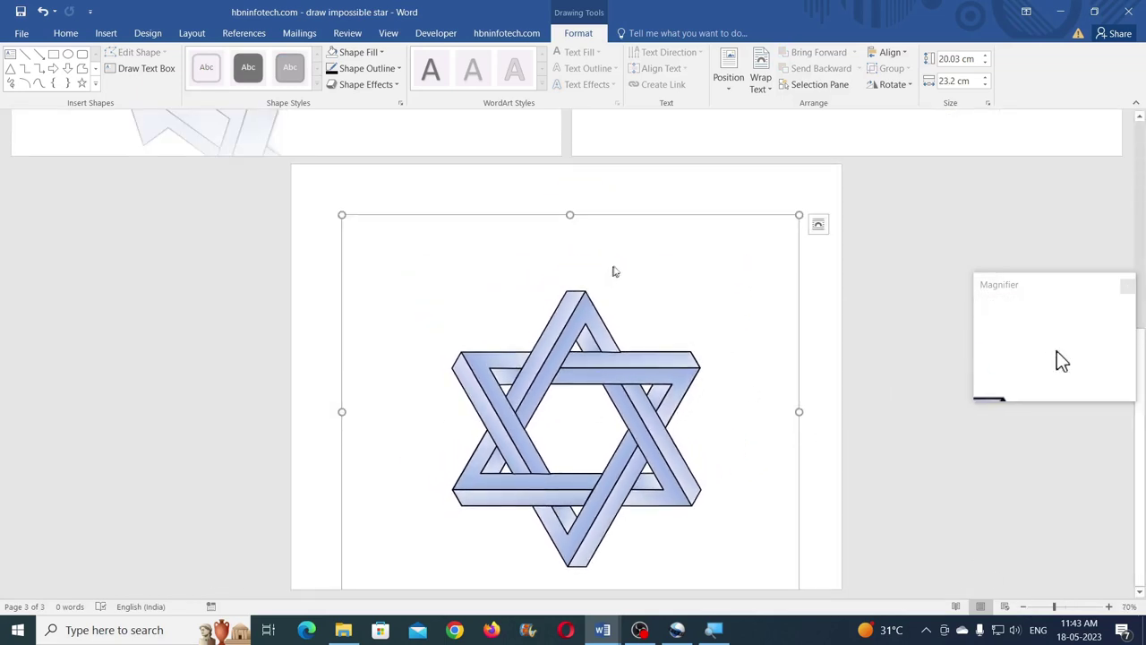
pyautogui.moveTo(401, 246); pyautogui.dragTo(739, 585)
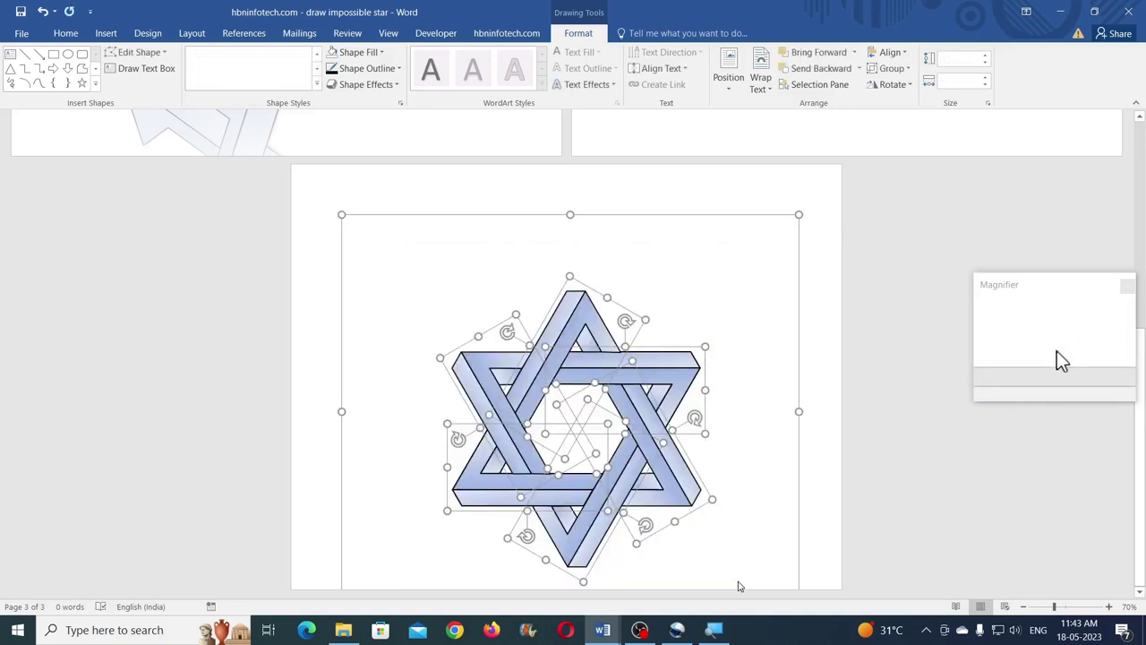
pyautogui.click(907, 71)
pyautogui.click(900, 87)
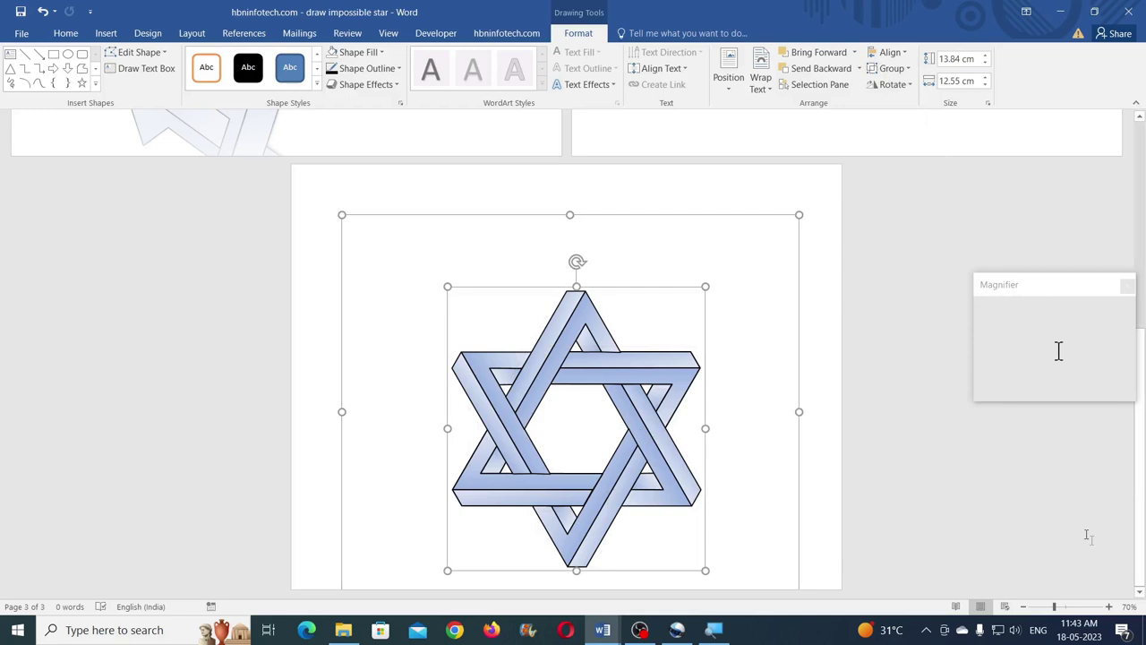
pyautogui.click(1109, 606)
# Apply an outer drop shadow to the grouped star
pyautogui.click(1108, 606)
pyautogui.click(1108, 606)
pyautogui.scroll(-1, 762, 397)
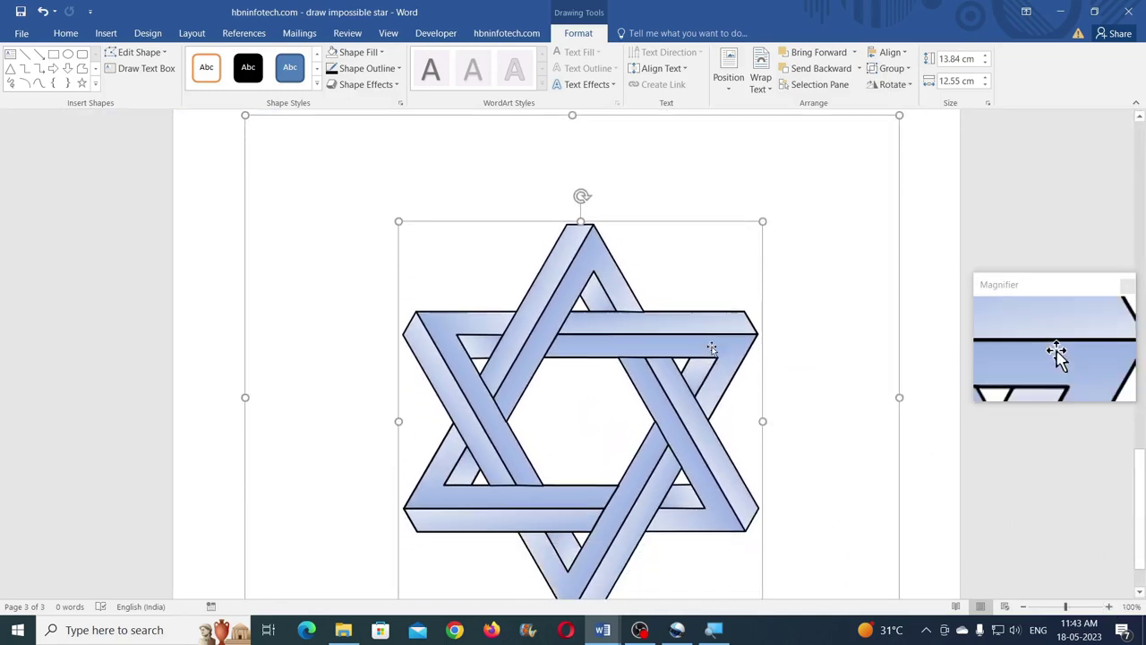
pyautogui.scroll(-1, 711, 349)
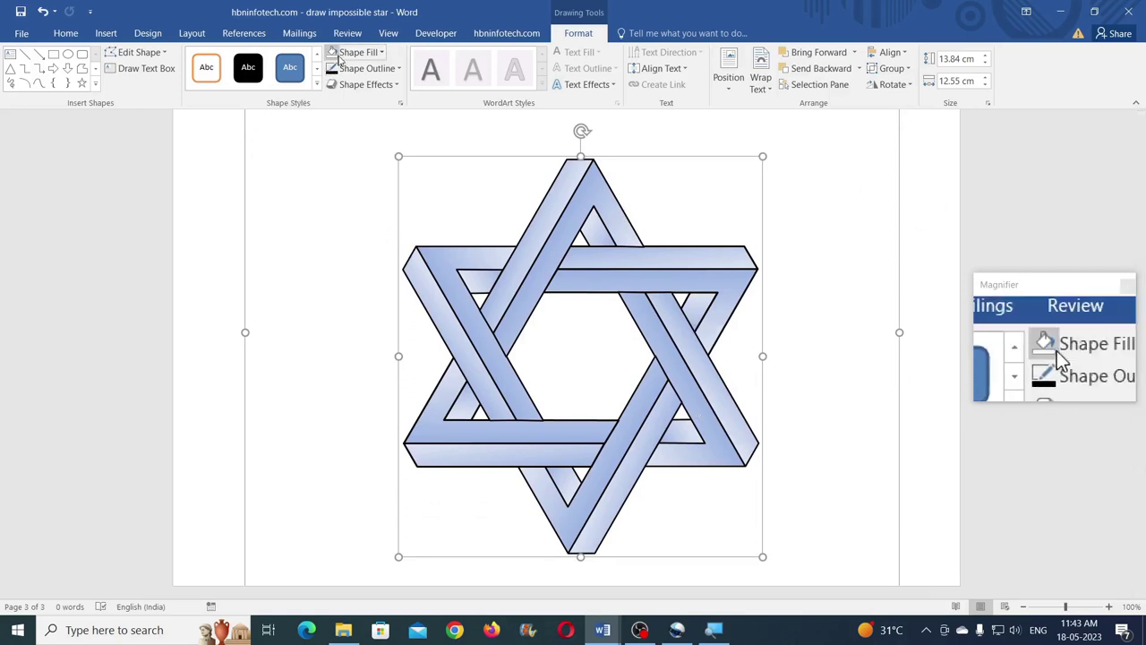
pyautogui.click(349, 84)
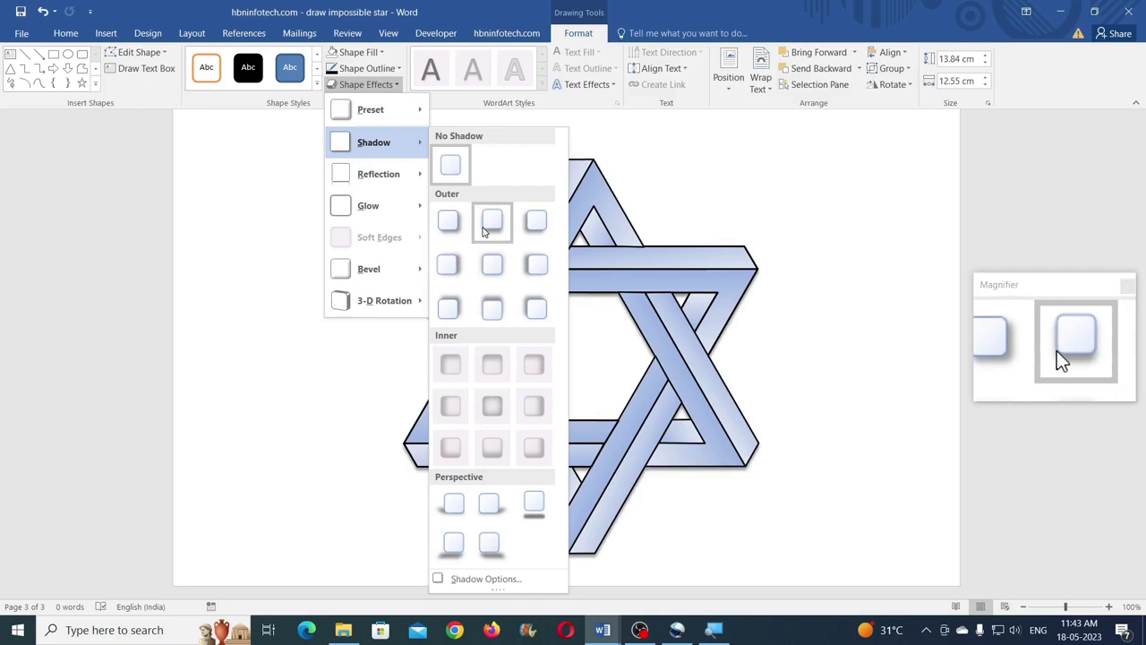
pyautogui.click(460, 232)
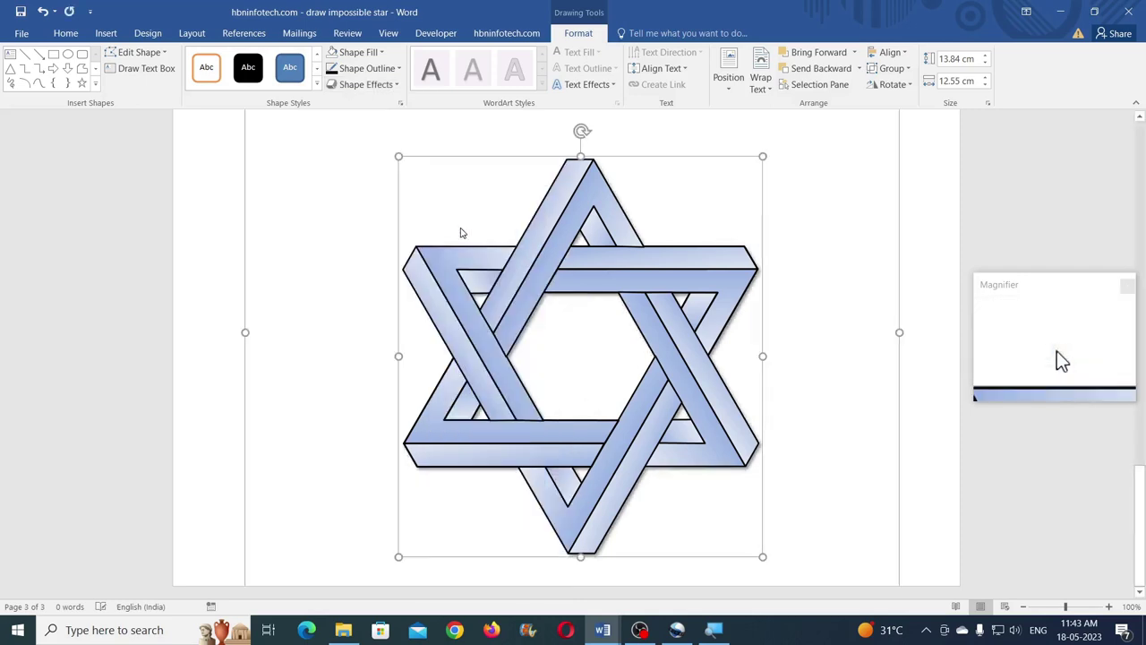
# Add the first reflection variation beneath the star and view the whole page
pyautogui.click(367, 84)
pyautogui.moveTo(380, 175)
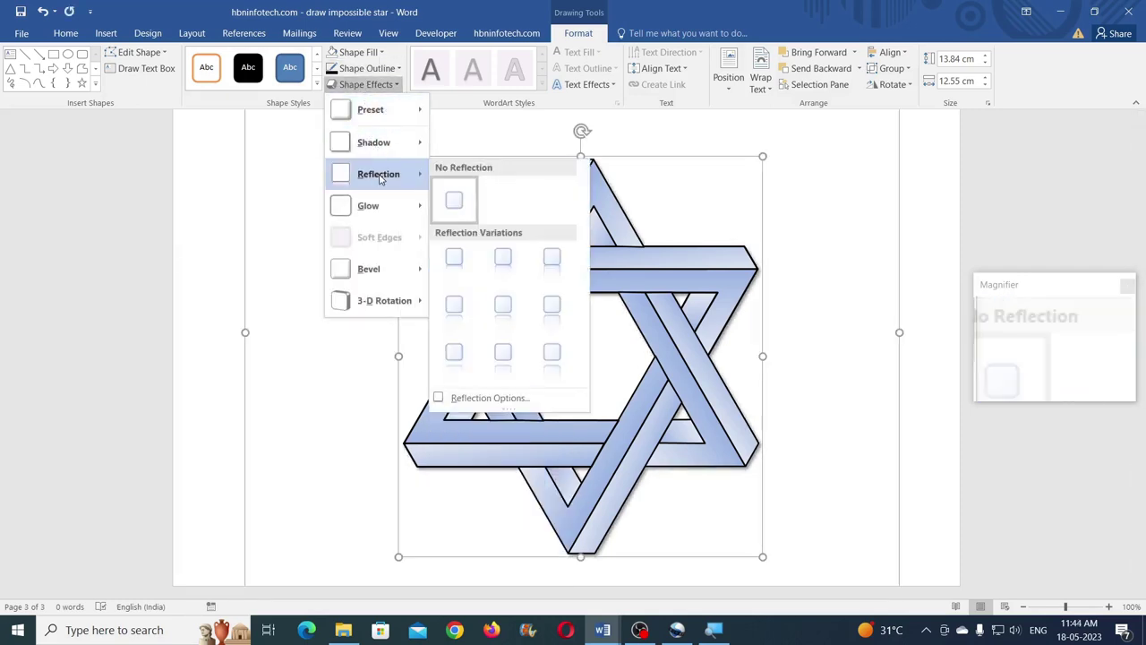
pyautogui.click(455, 261)
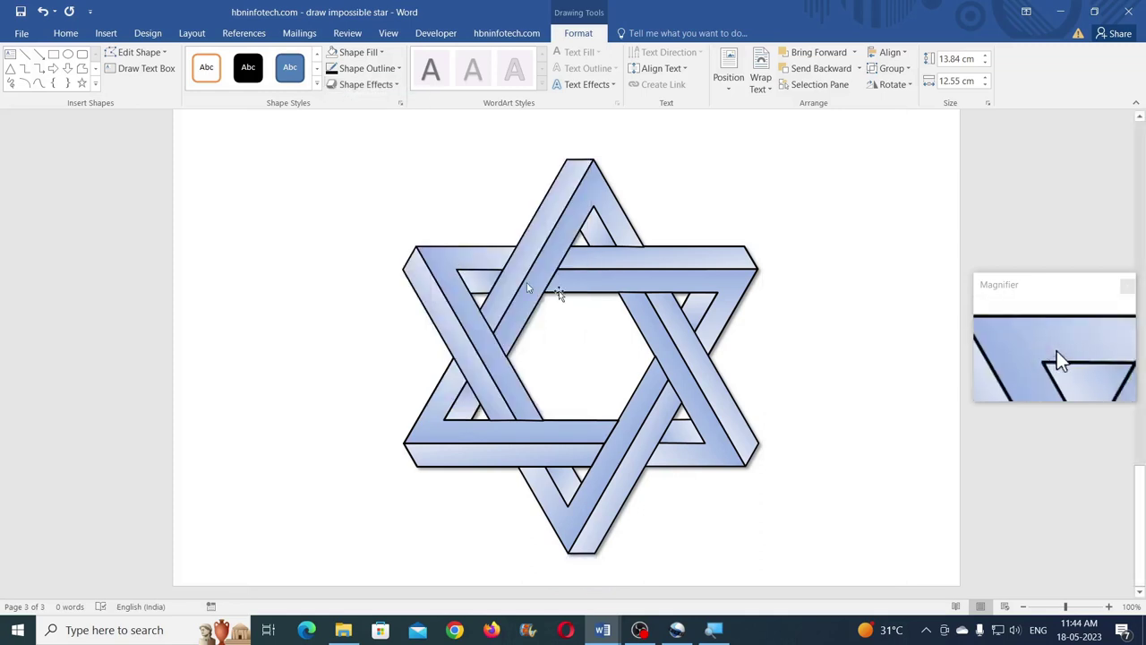
pyautogui.click(1025, 607)
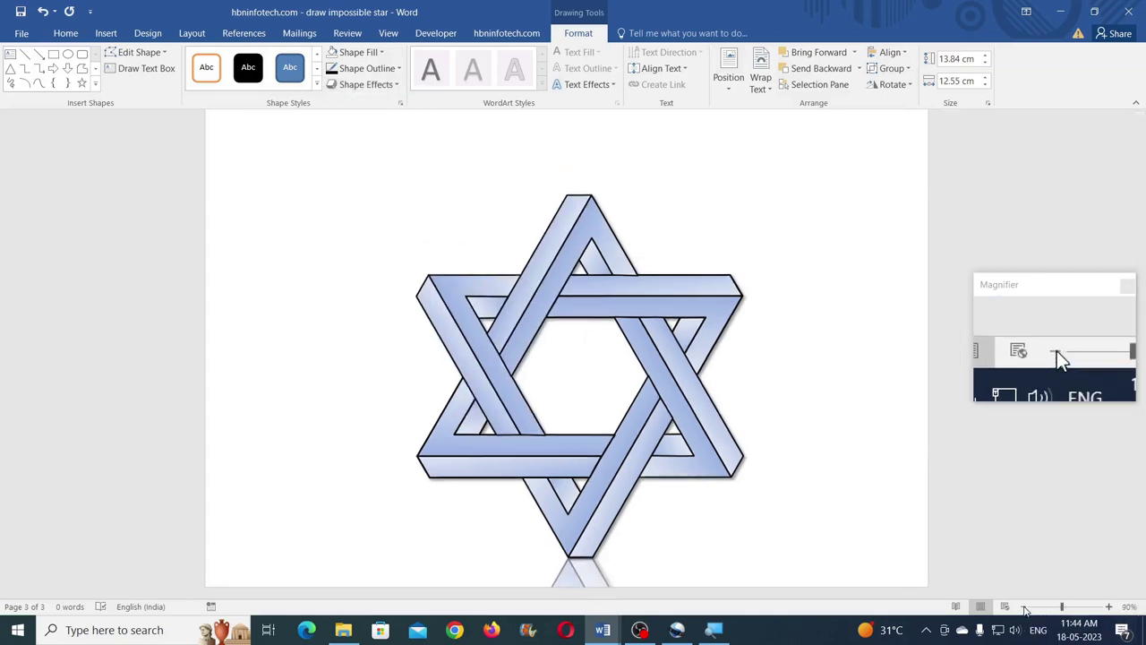
pyautogui.click(1025, 607)
pyautogui.click(1025, 607)
pyautogui.click(1058, 351)
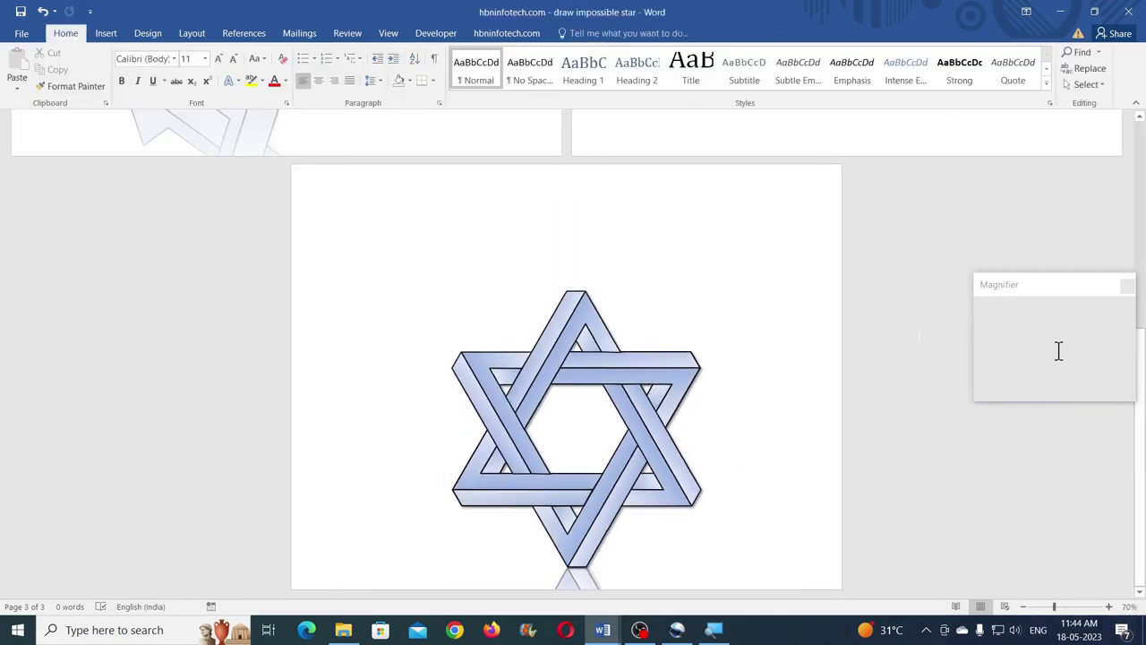
# Drag the drawing canvas's top edge down so the star and reflection sit higher
pyautogui.click(612, 228)
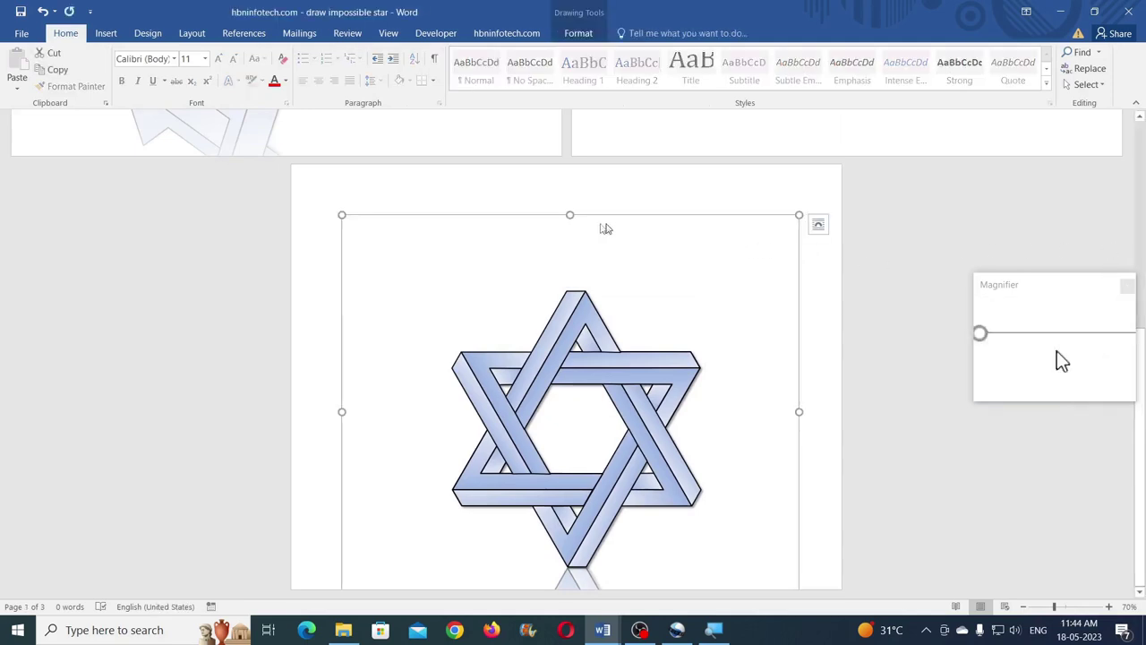
pyautogui.moveTo(570, 213); pyautogui.dragTo(570, 250)
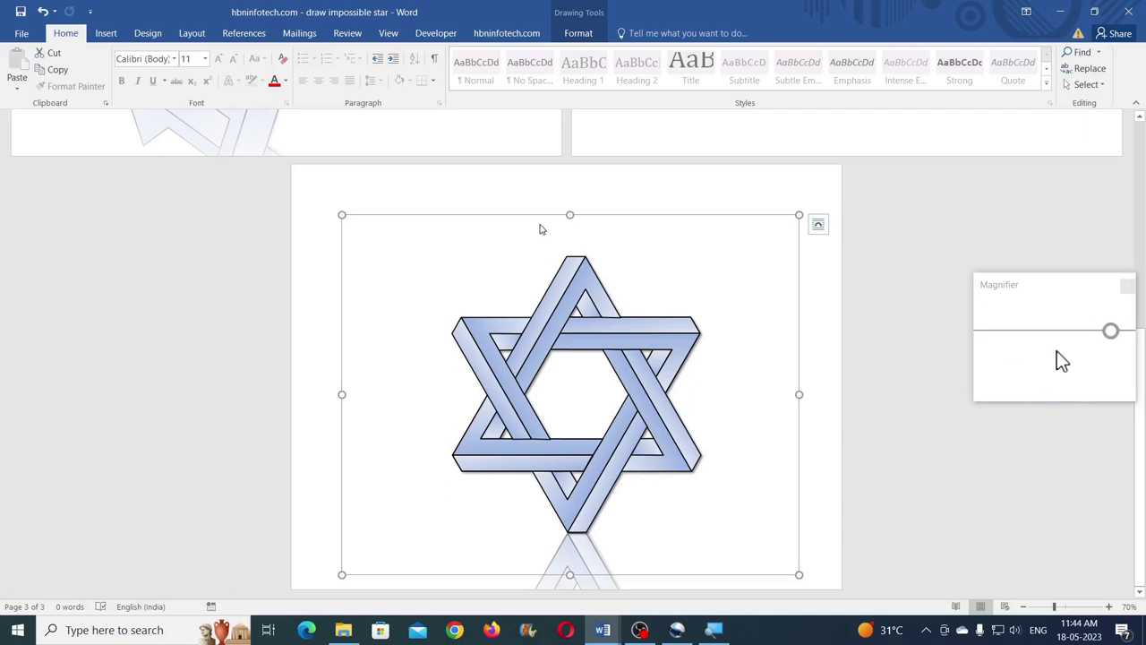
pyautogui.moveTo(569, 222); pyautogui.dragTo(569, 235)
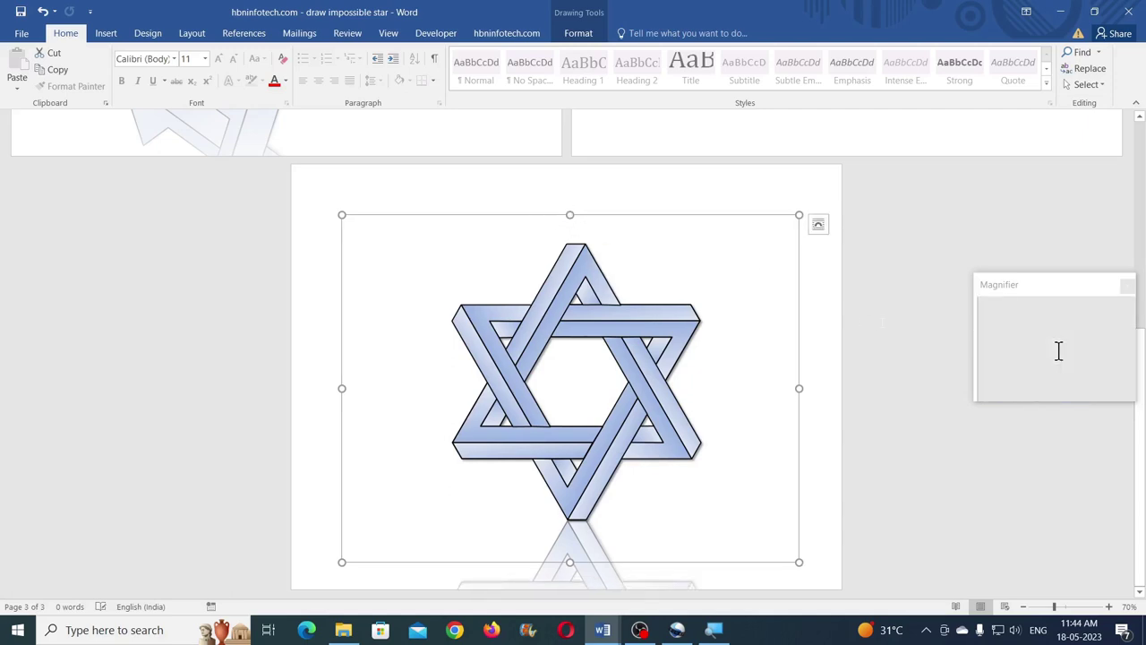
pyautogui.press('Escape')
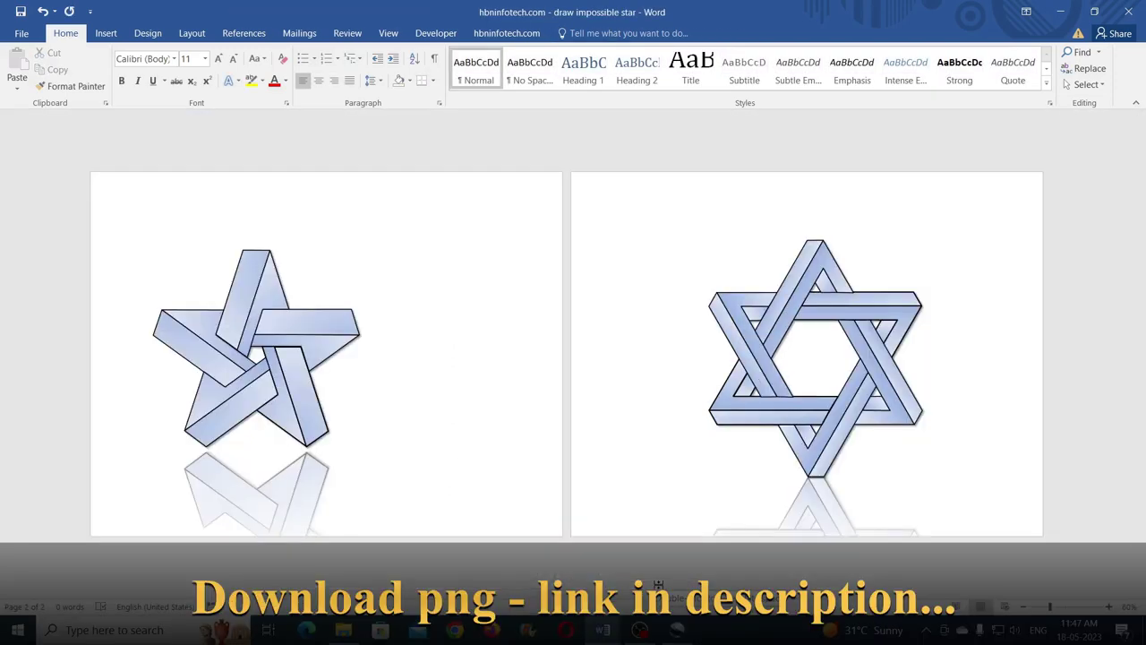